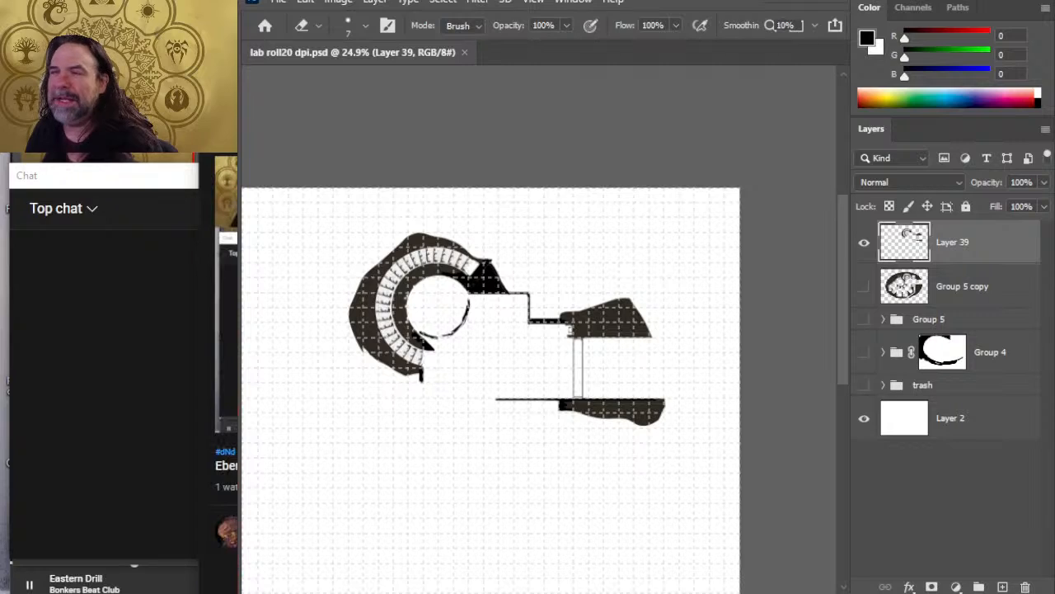
key("alt+Tab")
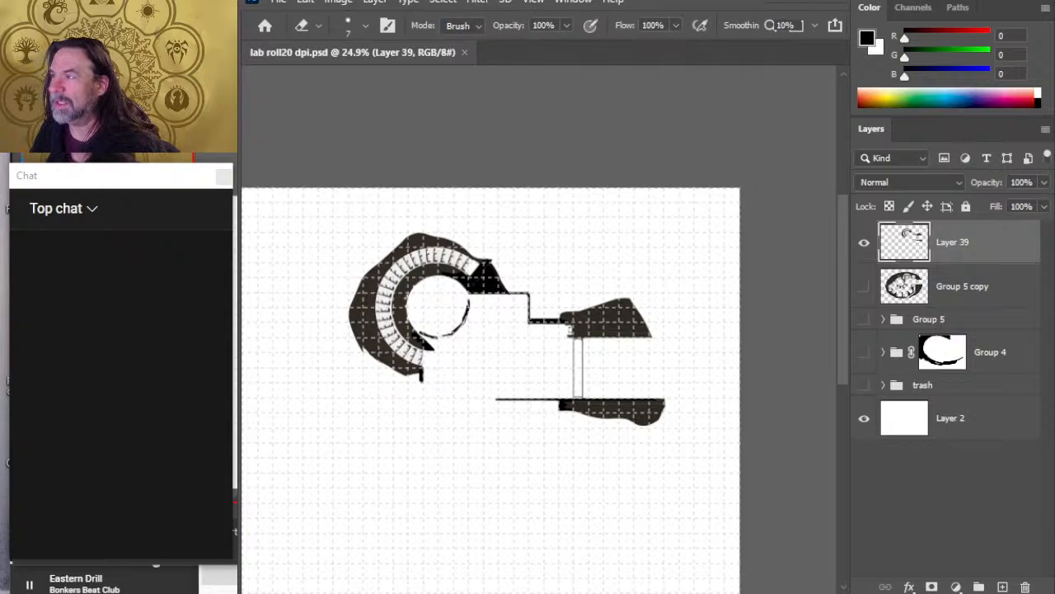
key("alt+Tab")
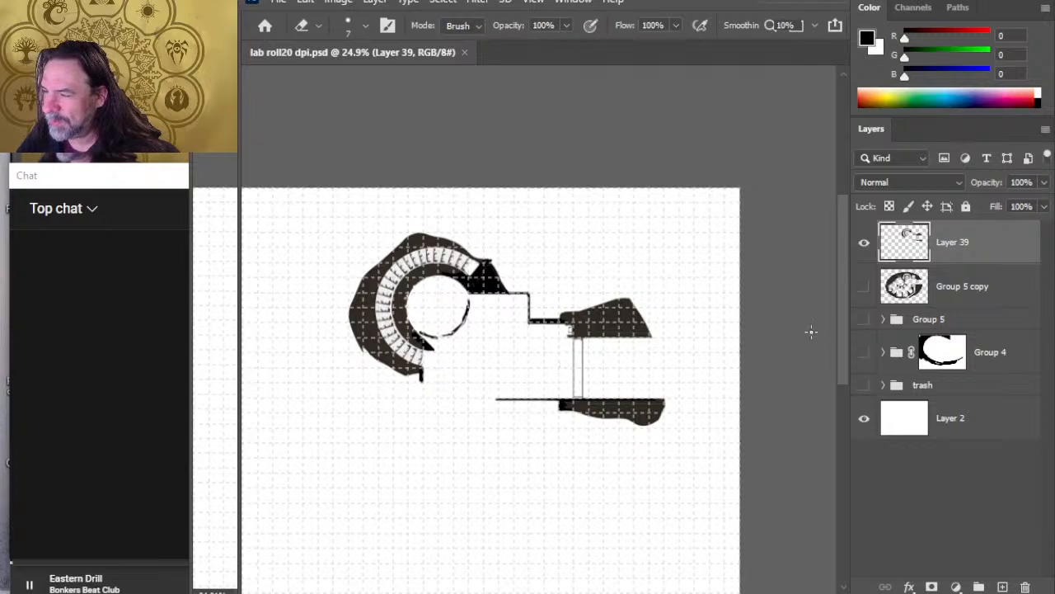
Step: Brush two roughly parallel vertical lines in the empty area below the existing corridor and even out their lower ends
left_click_drag(641, 374, 636, 333)
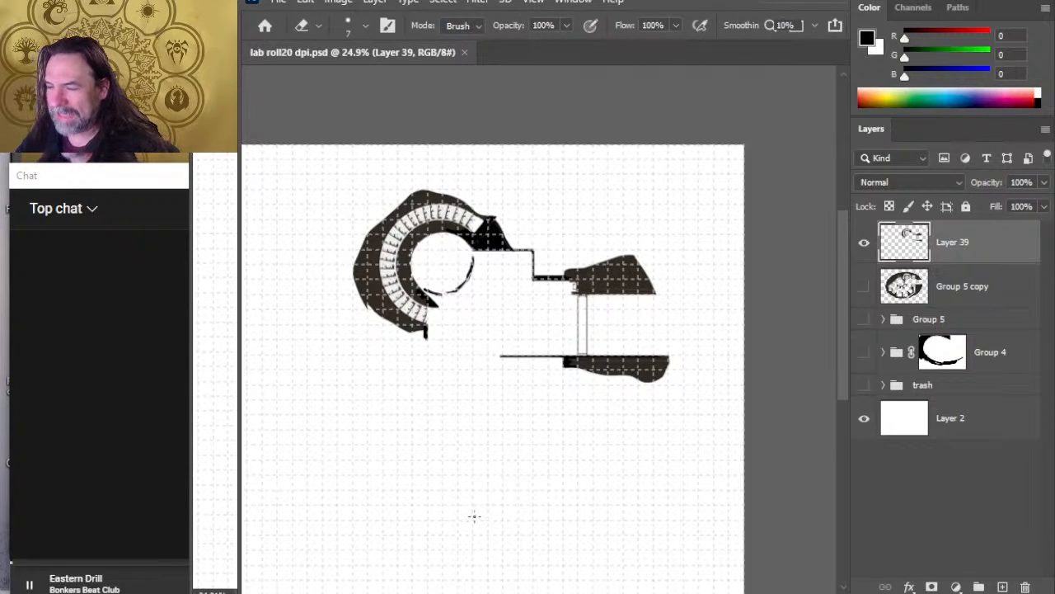
key("b")
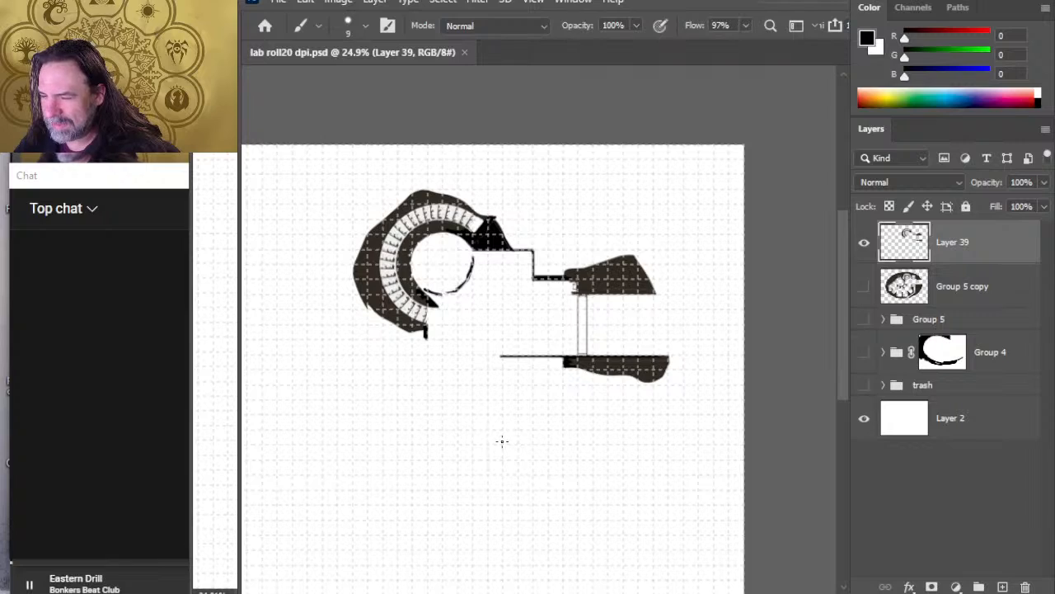
left_click_drag(503, 436, 508, 574)
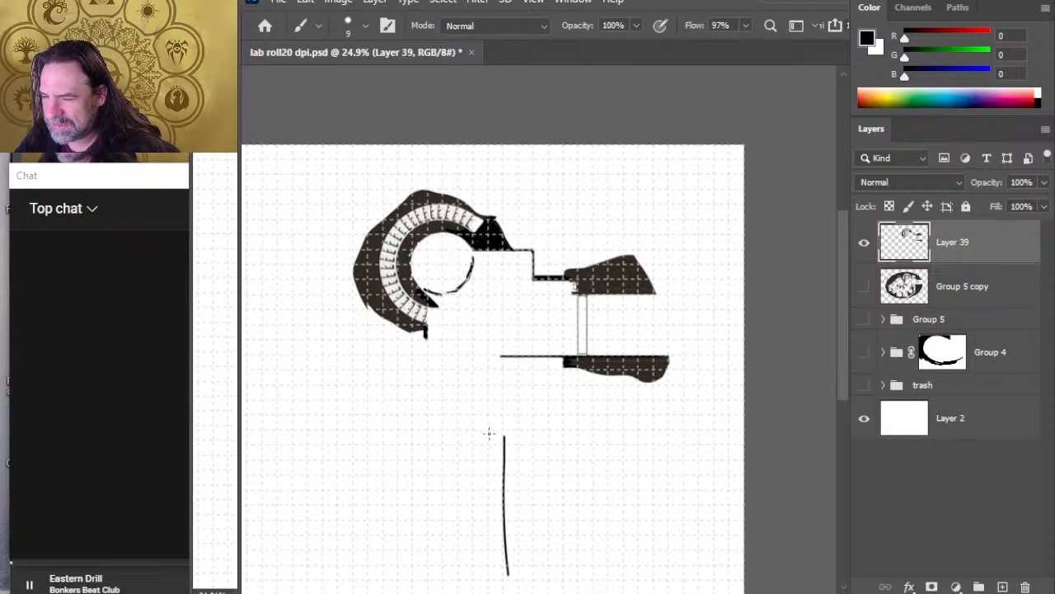
mouse_move(487, 426)
left_mouse_down()
mouse_move(488, 562)
mouse_move(507, 562)
left_mouse_up()
key("e")
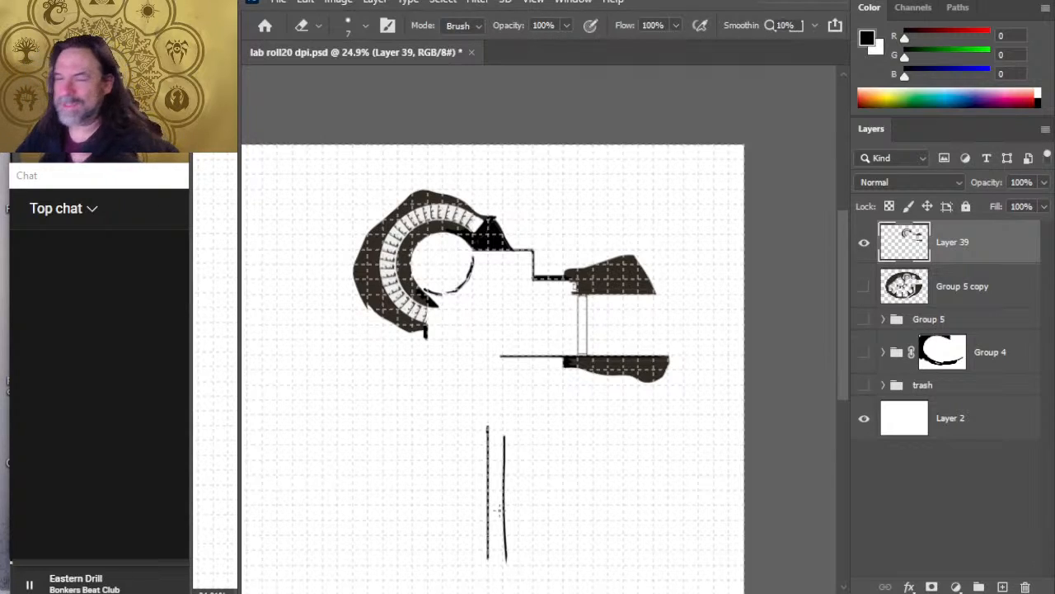
Step: Lasso the two vertical lines, move them down to the canvas's lower edge and deselect them
key("l")
left_click_drag(524, 409, 519, 403)
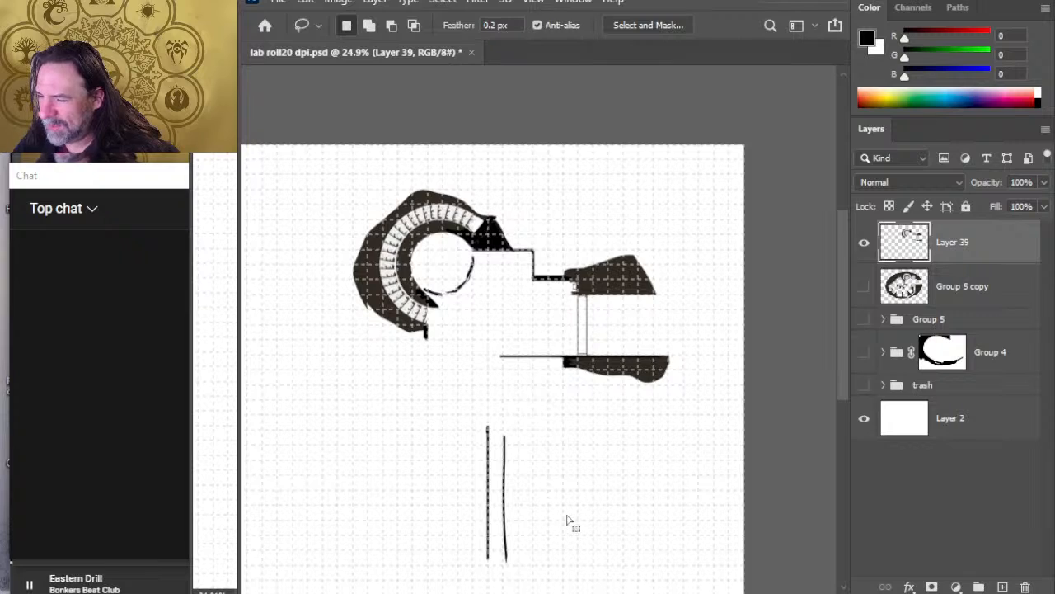
left_click_drag(588, 519, 586, 430)
key("v")
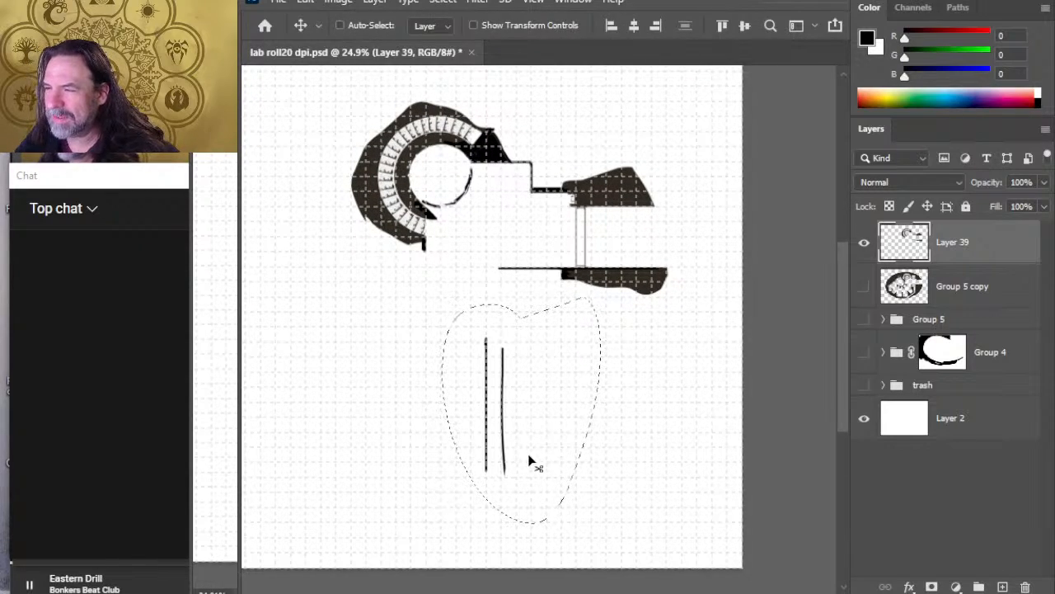
mouse_move(547, 457)
left_mouse_down()
mouse_move(481, 420)
mouse_move(565, 418)
mouse_move(579, 429)
mouse_move(536, 432)
mouse_move(549, 520)
mouse_move(530, 561)
left_mouse_up()
key("ctrl+d")
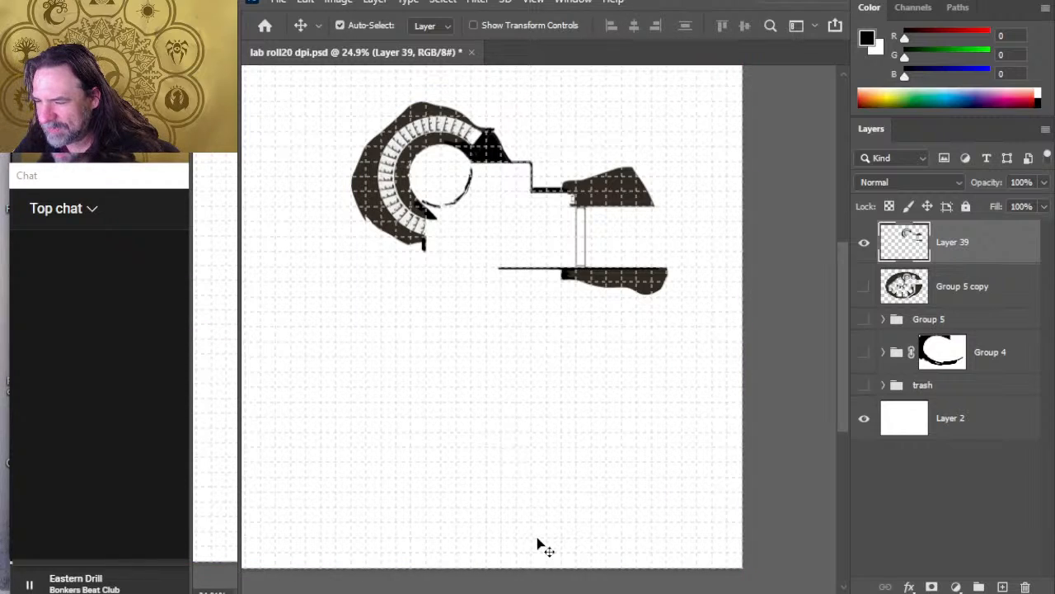
Step: Add a new layer and handwrite 1 in the round stair room, 2 in the corridor opening and 3 beside the two vertical lines
key("ctrl+shift+alt+n")
left_click_drag(580, 520, 574, 516)
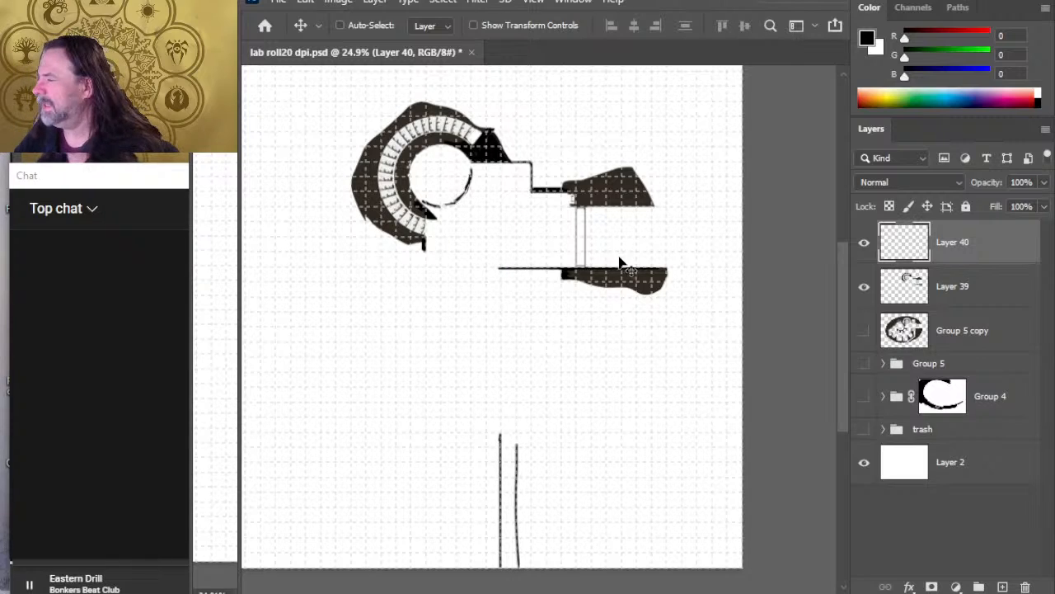
key("b")
left_click_drag(436, 162, 435, 173)
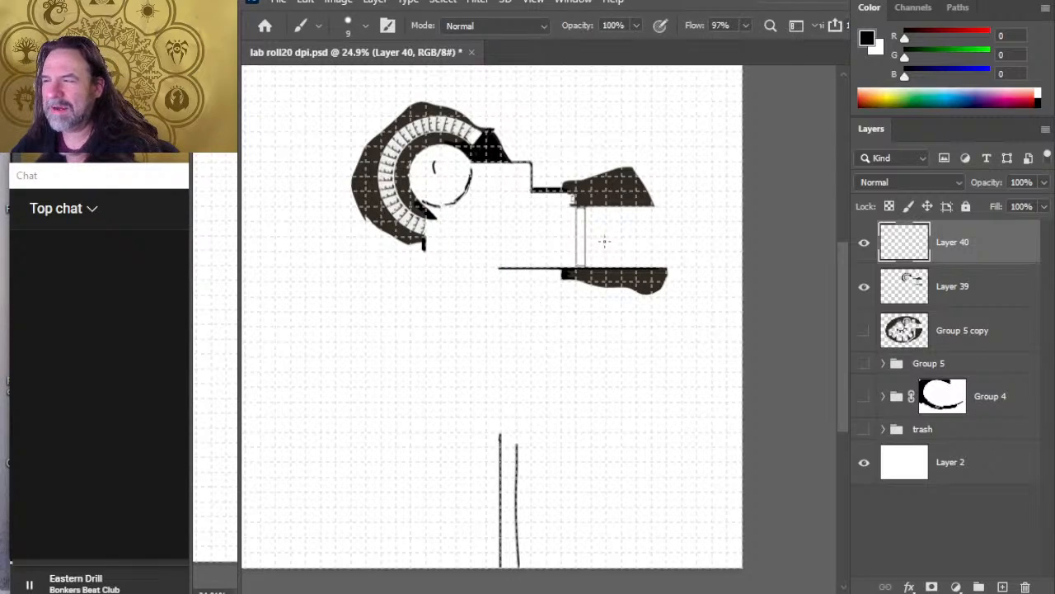
left_click_drag(602, 224, 620, 245)
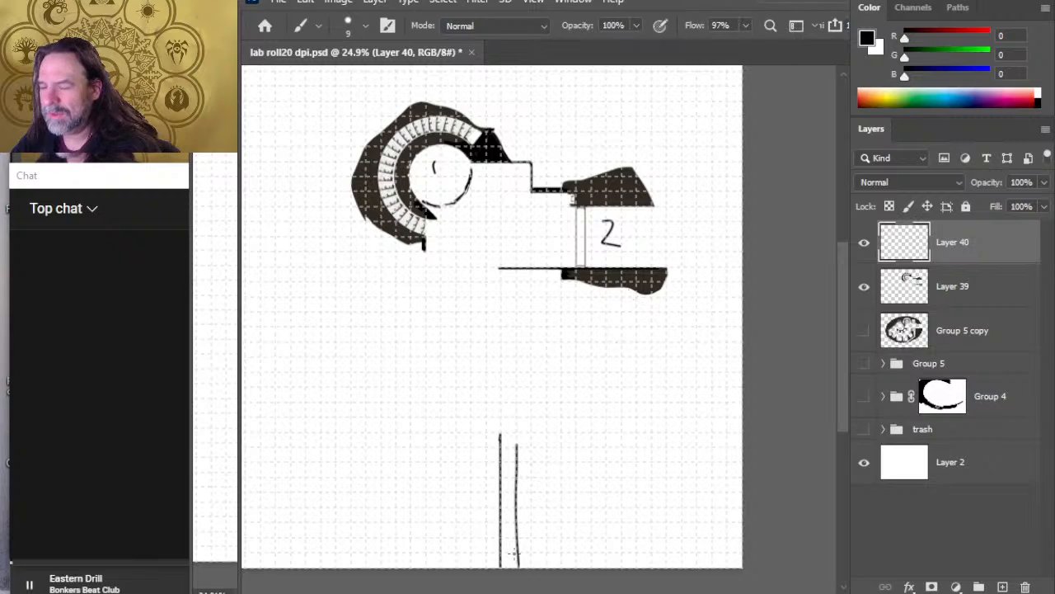
mouse_move(536, 541)
left_mouse_down()
mouse_move(527, 564)
mouse_move(545, 540)
left_mouse_up()
key("e")
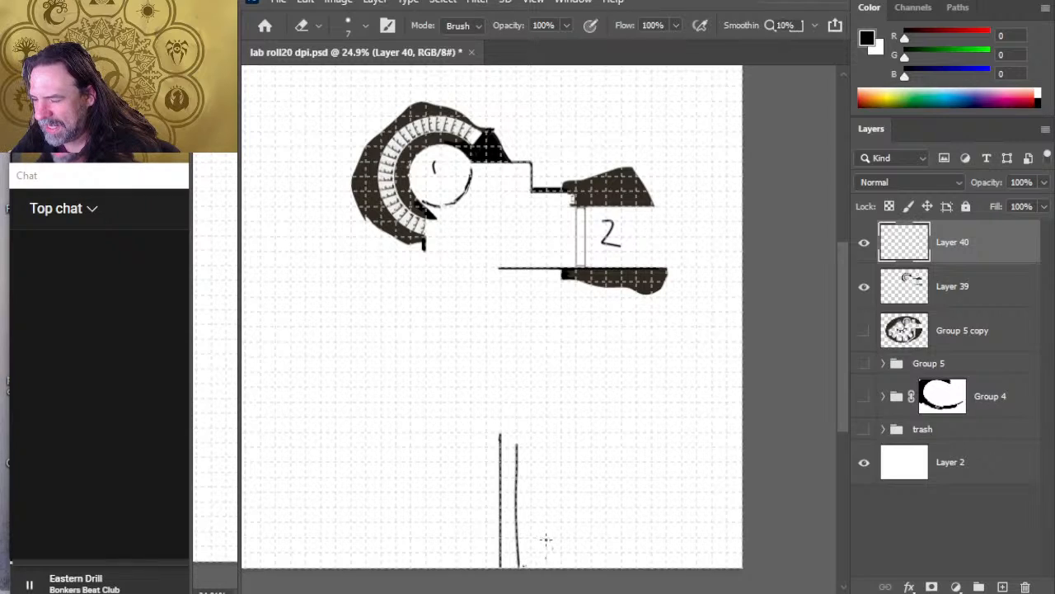
key("b")
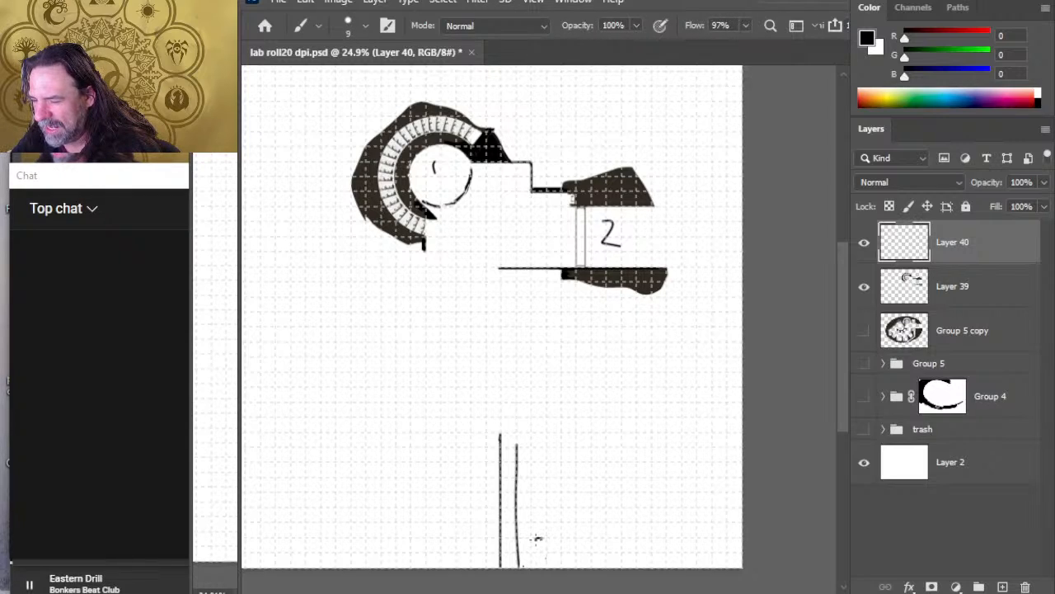
left_click_drag(536, 539, 534, 555)
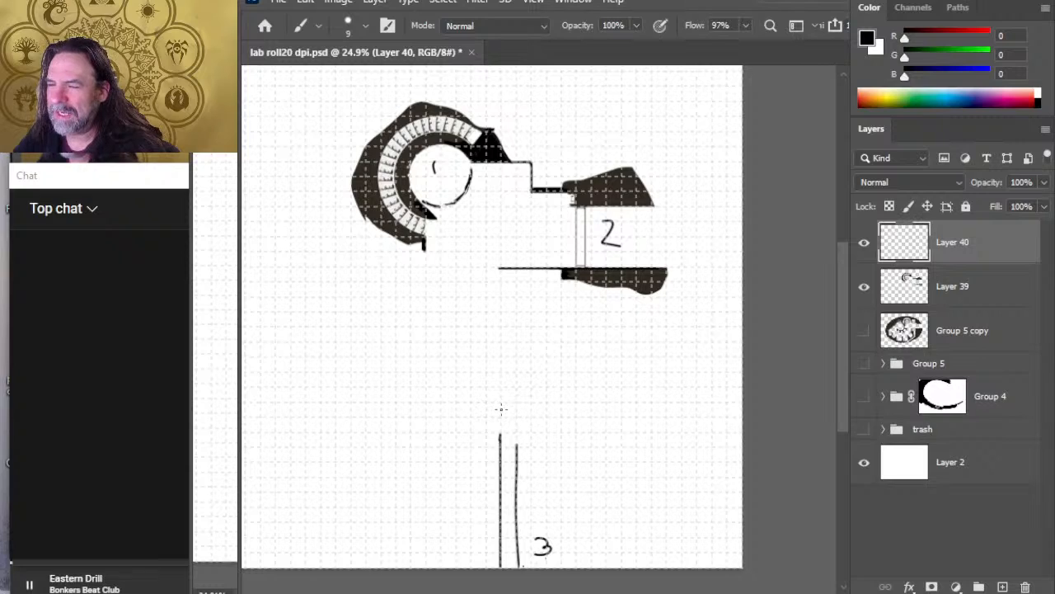
Step: Handwrite a 4 in the empty area beside the two vertical lines and sketch a small circle above it
mouse_move(380, 434)
left_mouse_down()
mouse_move(378, 451)
mouse_move(394, 449)
left_mouse_up()
left_click_drag(388, 436, 388, 464)
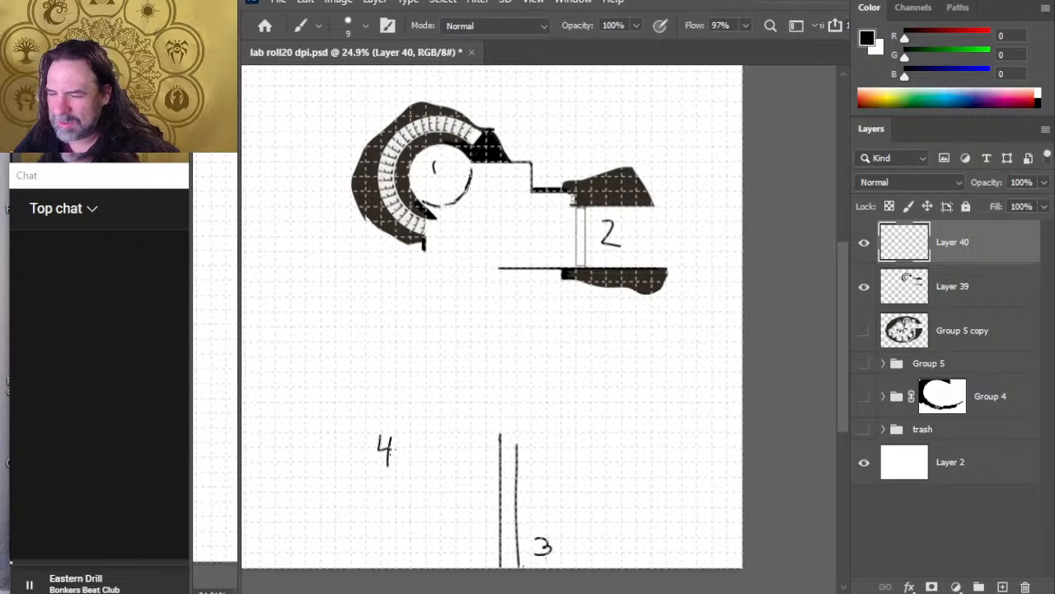
left_click_drag(390, 395, 387, 397)
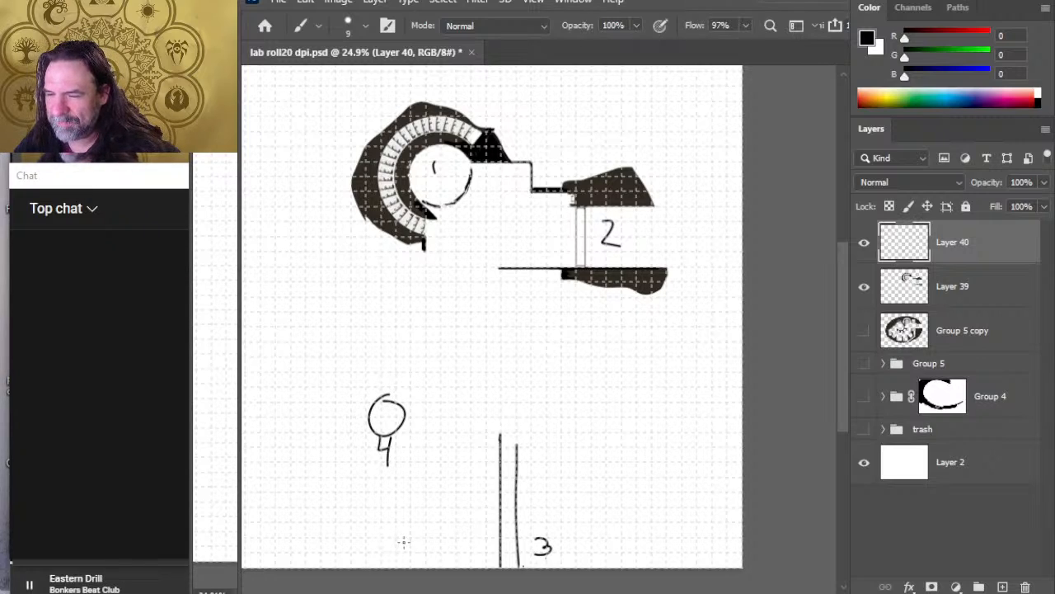
Step: Sketch a larger circle above the one labelled 4, with an upward arrow between two small x marks inside it
mouse_move(368, 293)
left_mouse_down()
mouse_move(311, 350)
mouse_move(334, 302)
mouse_move(361, 327)
mouse_move(343, 348)
left_mouse_up()
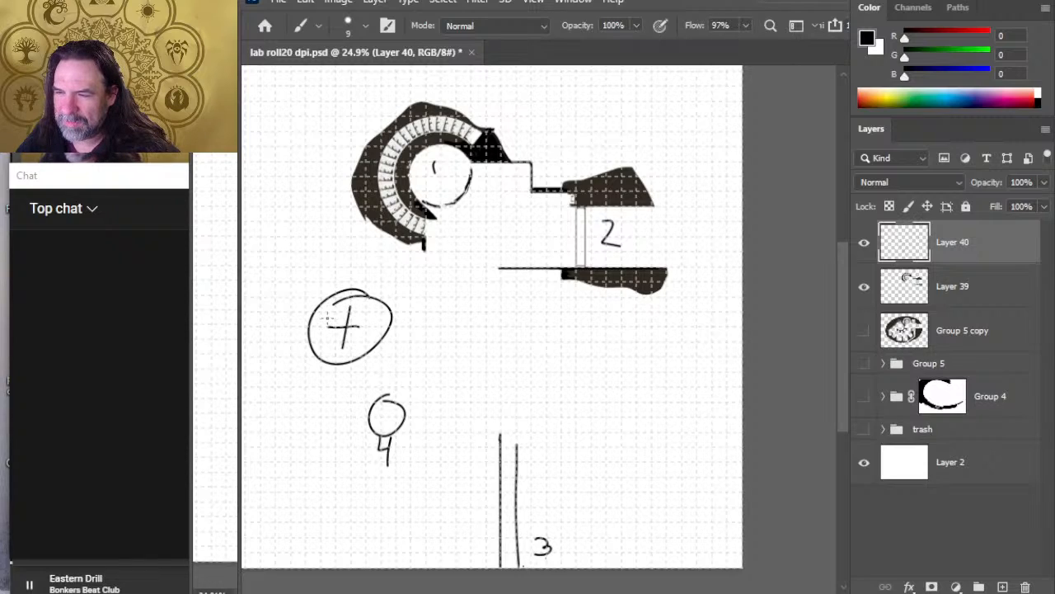
key("e")
key("bracketright")
key("bracketright")
key("bracketright")
key("bracketright")
key("bracketright")
key("bracketright")
key("bracketright")
key("bracketright")
key("bracketright")
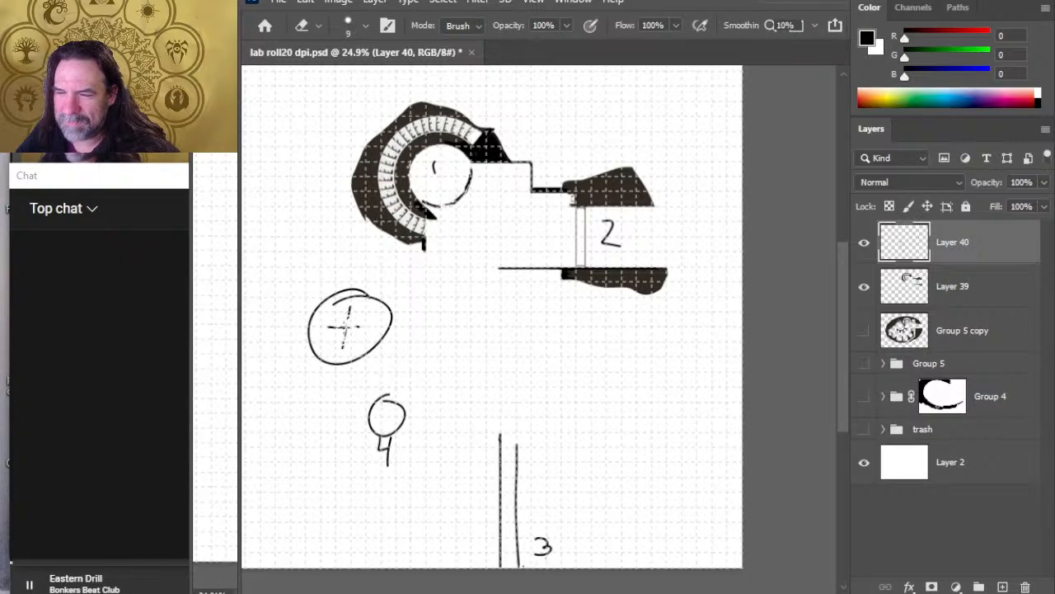
mouse_move(340, 329)
left_mouse_down()
mouse_move(350, 305)
mouse_move(347, 345)
mouse_move(334, 328)
mouse_move(355, 326)
left_mouse_up()
key("b")
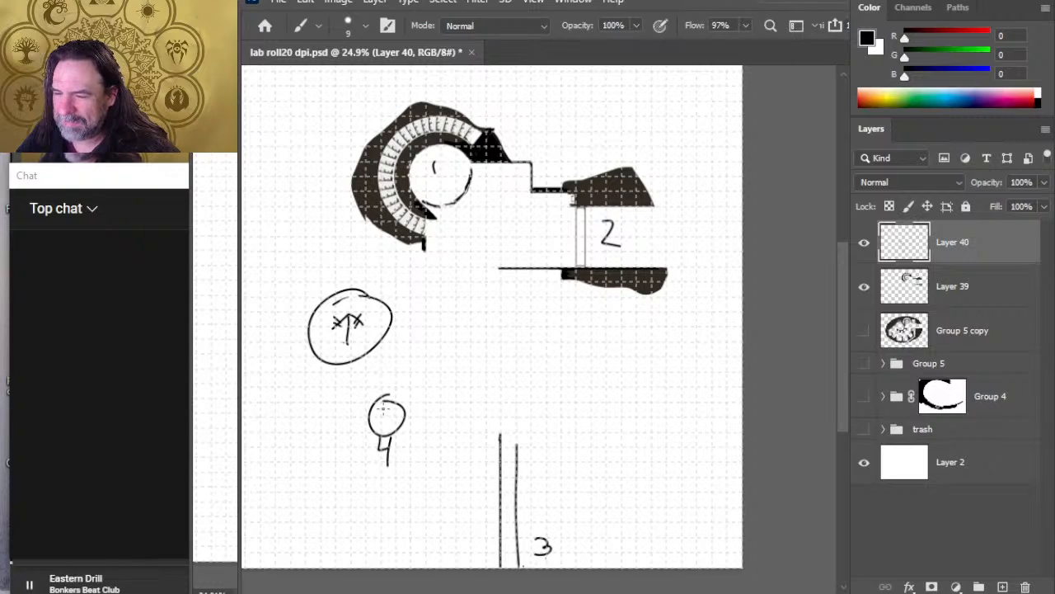
Step: Draw a star and an outer ring on the small circle labelled 4, and move the symbol with its number slightly downward
mouse_move(385, 401)
left_mouse_down()
mouse_move(392, 442)
mouse_move(388, 413)
mouse_move(363, 403)
mouse_move(378, 428)
mouse_move(404, 424)
left_mouse_up()
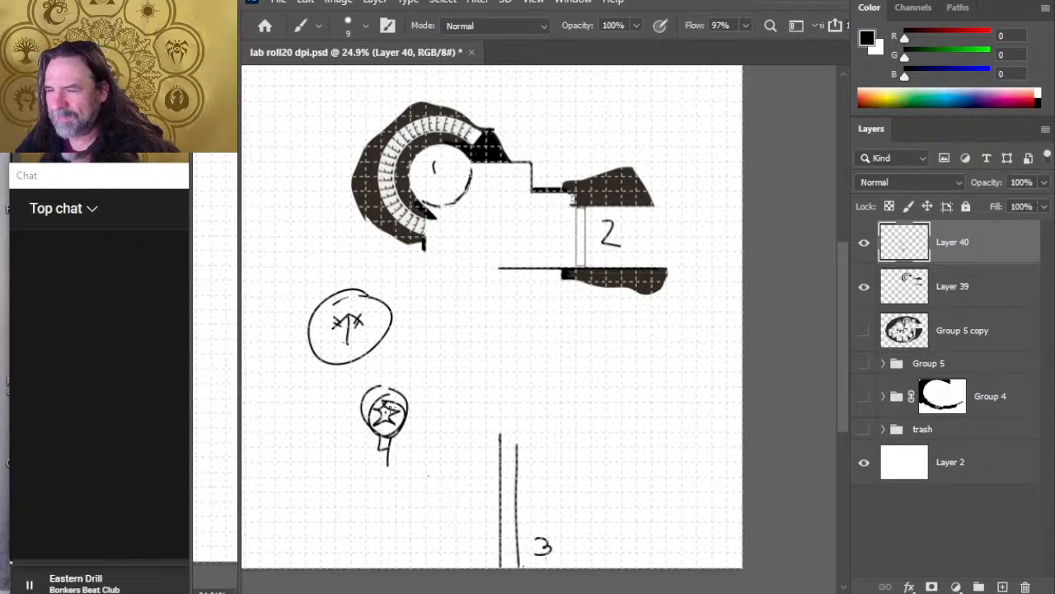
key("l")
mouse_move(405, 375)
left_mouse_down()
mouse_move(396, 452)
mouse_move(417, 507)
left_mouse_up()
key("v")
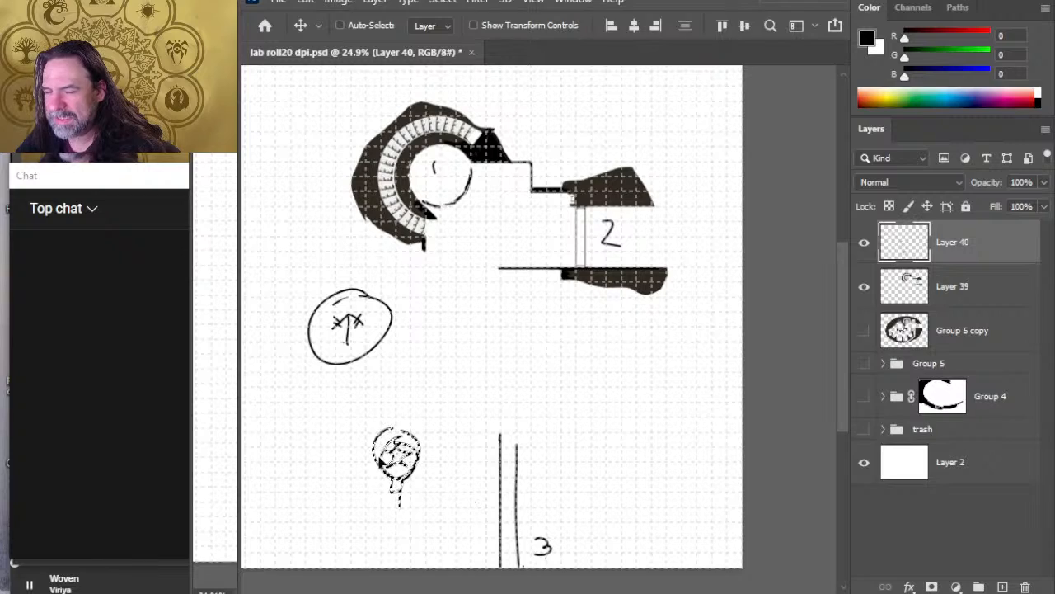
key("l")
key("ctrl+d")
Step: Sketch a small square room below the large arrow circle, with a dotted line as its right side
key("b")
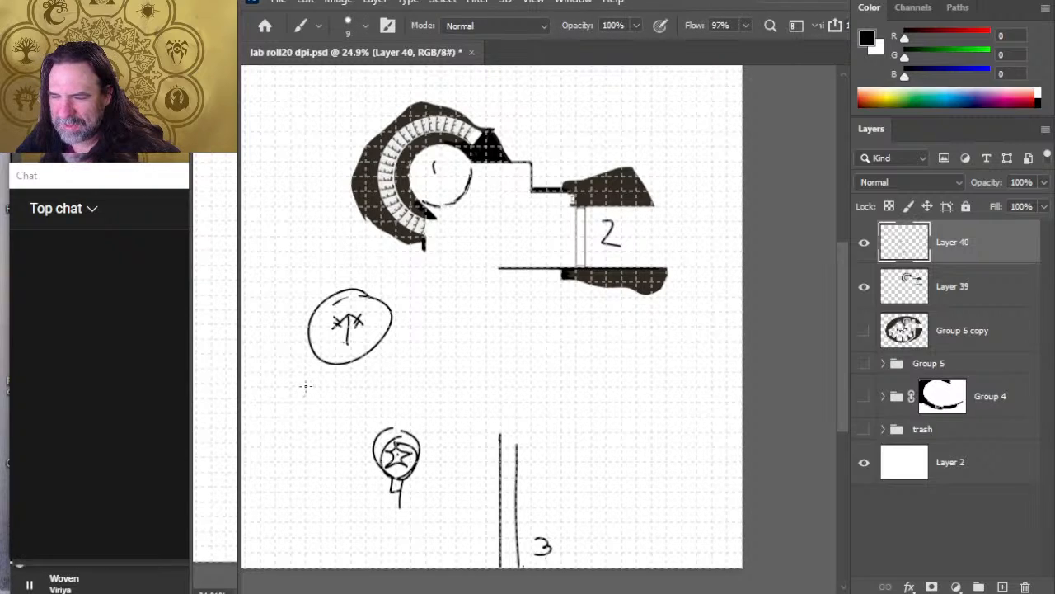
mouse_move(303, 385)
left_mouse_down()
mouse_move(316, 429)
mouse_move(347, 411)
mouse_move(301, 386)
mouse_move(349, 405)
mouse_move(348, 428)
left_mouse_up()
key("e")
key("b")
left_click(348, 409)
left_click(348, 401)
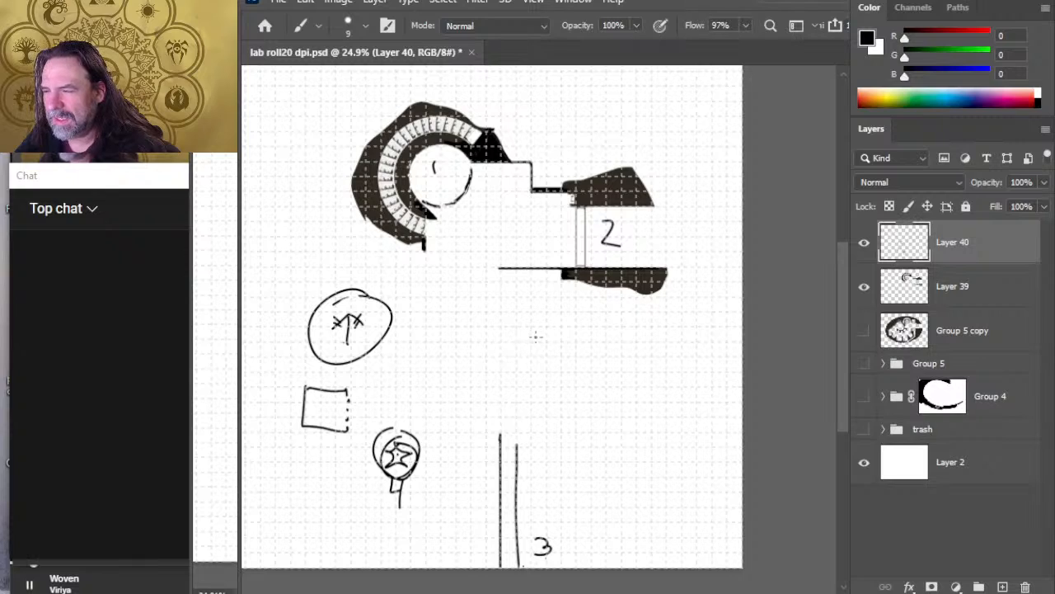
Step: Sketch a small flask below the right-hand corridor and label it 5, the square 6 and the large circle 7
mouse_move(537, 344)
left_mouse_down()
mouse_move(525, 359)
mouse_move(553, 349)
mouse_move(544, 334)
mouse_move(532, 353)
left_mouse_up()
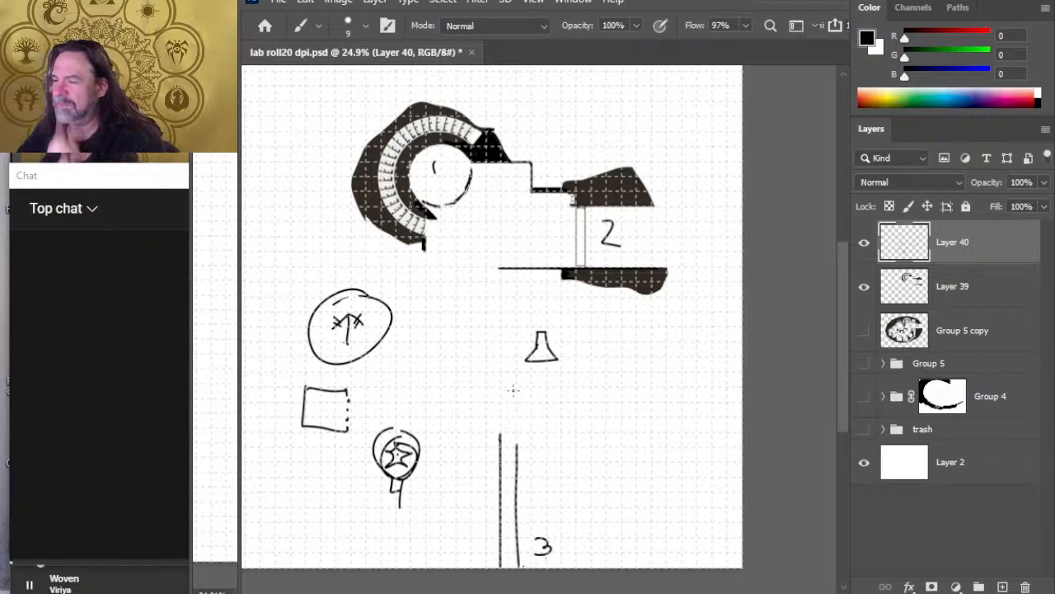
key("e")
key("b")
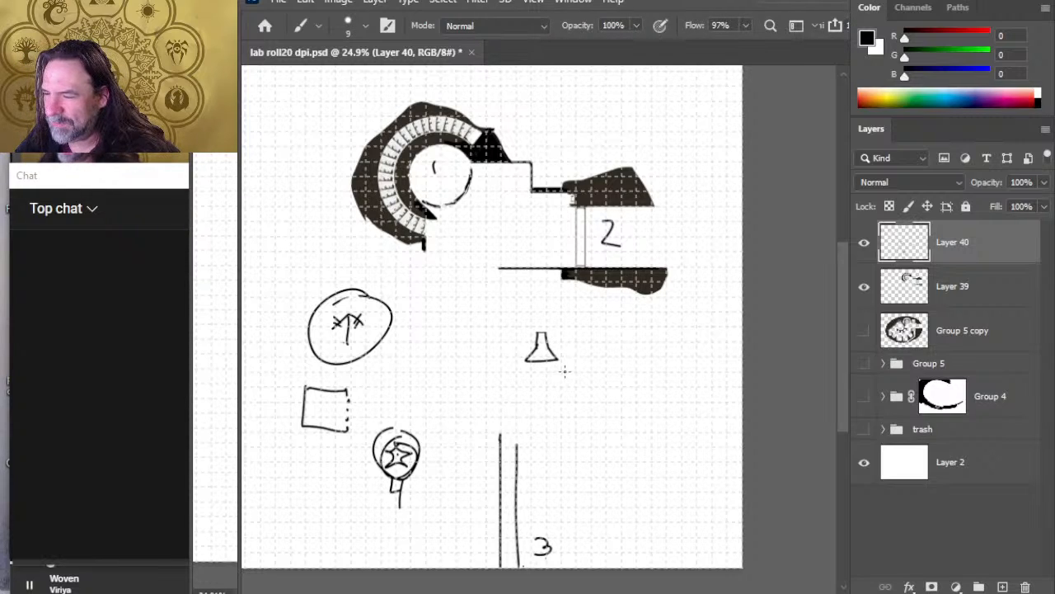
left_click_drag(565, 371, 550, 394)
left_click_drag(320, 447, 321, 461)
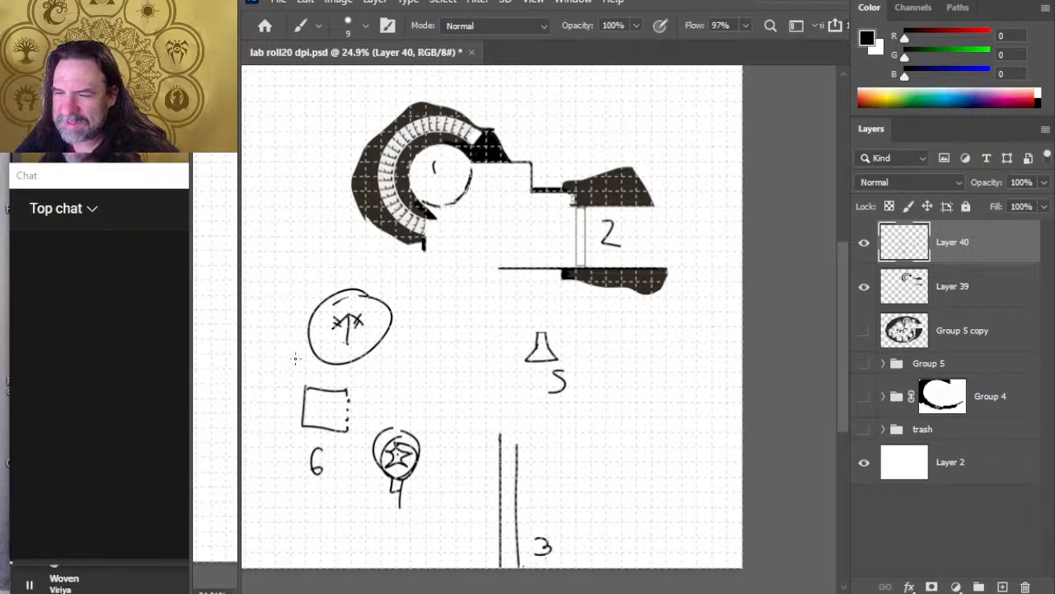
left_click_drag(283, 347, 290, 375)
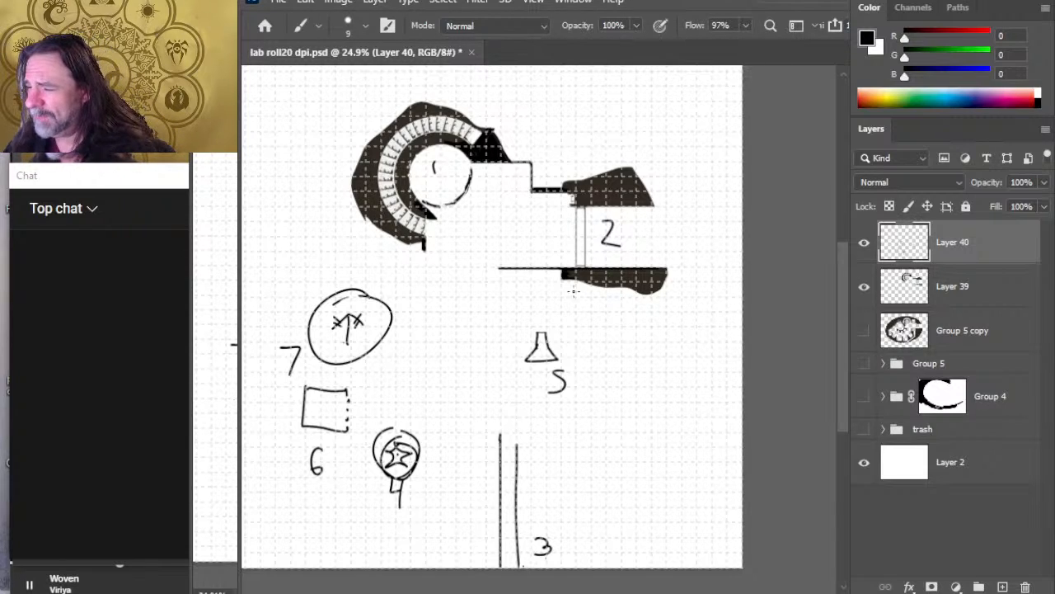
Step: Move the flask and its number 5 to the upper left area of the map and deselect them
key("l")
key("z")
mouse_move(662, 371)
left_mouse_down()
mouse_move(640, 354)
mouse_move(671, 360)
mouse_move(399, 239)
left_mouse_up()
key("l")
key("v")
key("l")
key("ctrl+d")
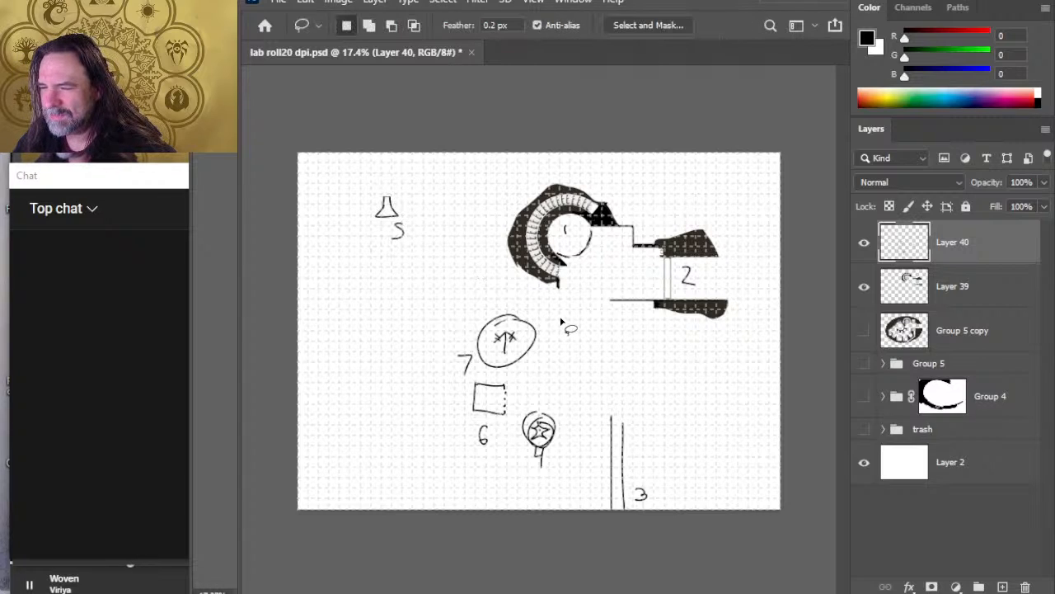
Step: Lasso the symbols labelled 4, 6 and 7 together, move them to the map's left side below the flask and deselect
mouse_move(560, 321)
left_mouse_down()
mouse_move(589, 394)
mouse_move(537, 300)
left_mouse_up()
key("v")
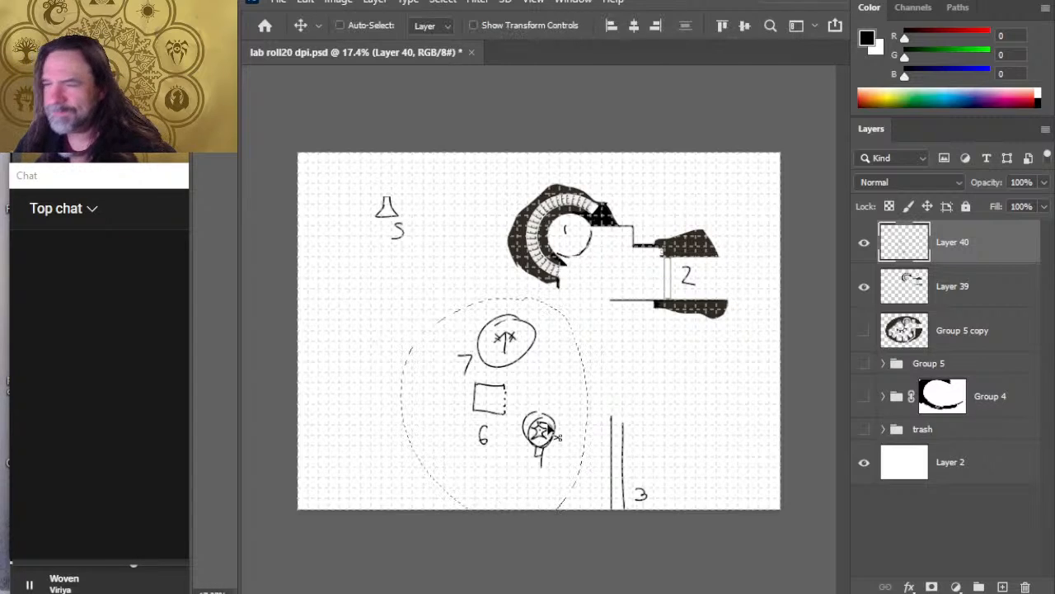
mouse_move(467, 386)
left_mouse_down()
mouse_move(327, 299)
mouse_move(327, 333)
left_mouse_up()
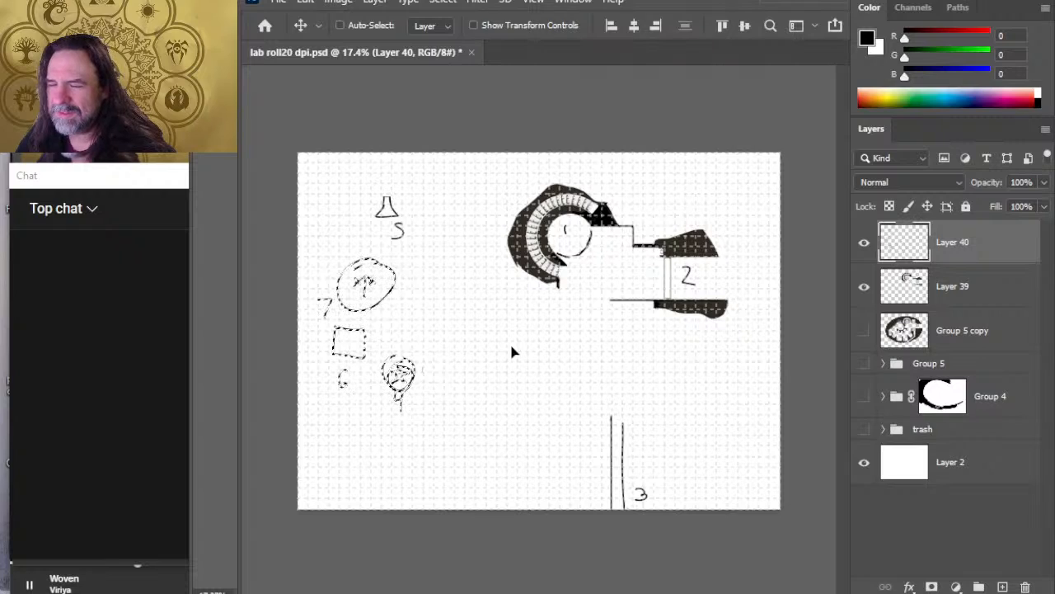
key("l")
key("ctrl+d")
Step: Lasso the star circle labelled 4 and move it down, clear of the square labelled 6
mouse_move(423, 189)
left_mouse_down()
mouse_move(376, 243)
mouse_move(416, 262)
mouse_move(428, 195)
mouse_move(404, 177)
left_mouse_up()
mouse_move(421, 337)
left_mouse_down()
mouse_move(426, 423)
mouse_move(420, 334)
left_mouse_up()
key("v")
mouse_move(410, 405)
left_mouse_down()
mouse_move(405, 436)
mouse_move(418, 465)
left_mouse_up()
key("Delete")
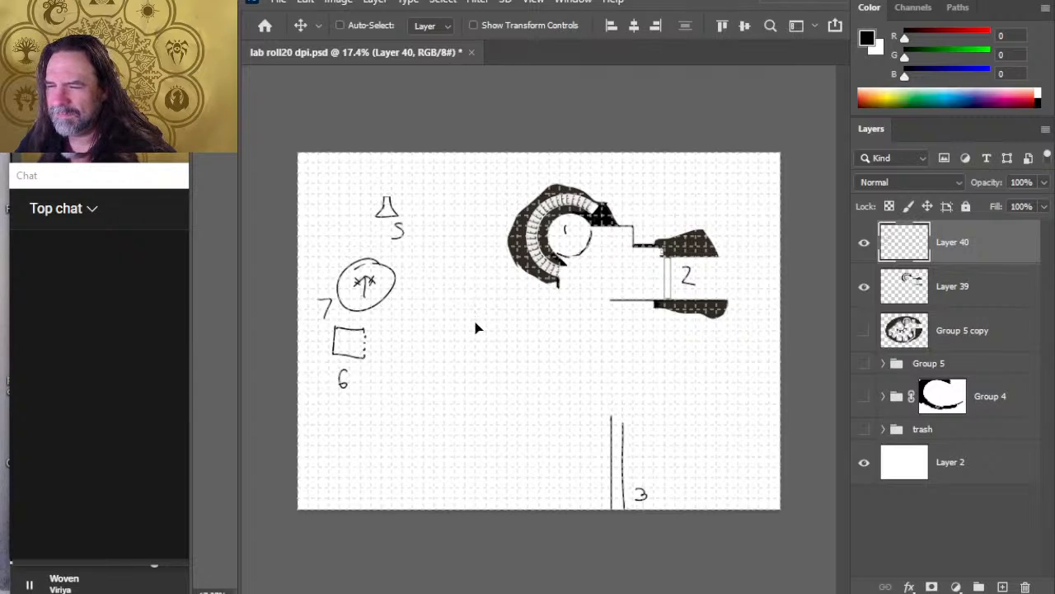
key("ctrl+z")
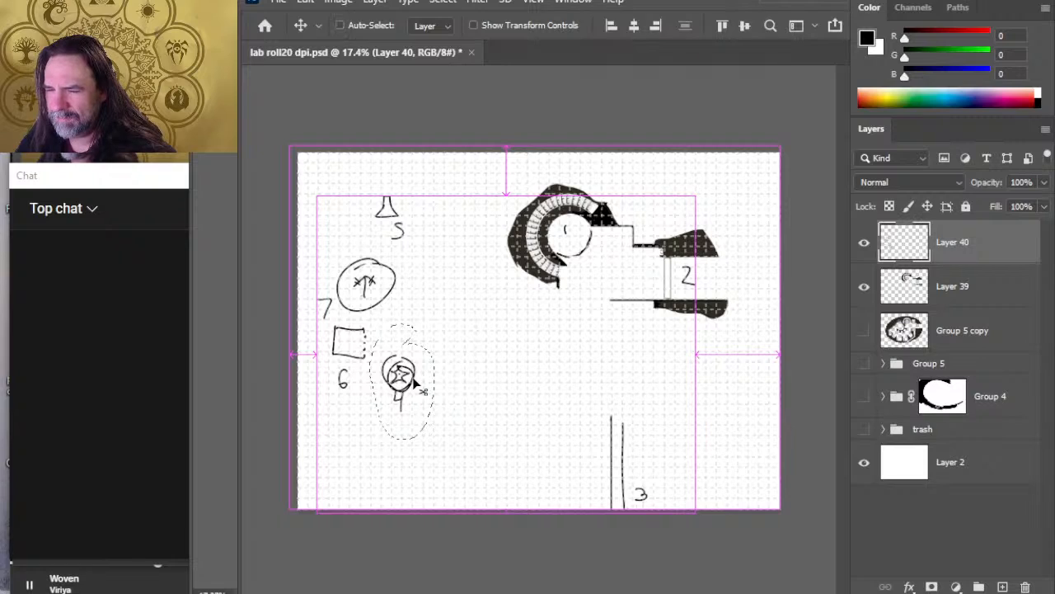
left_click_drag(397, 373, 424, 437)
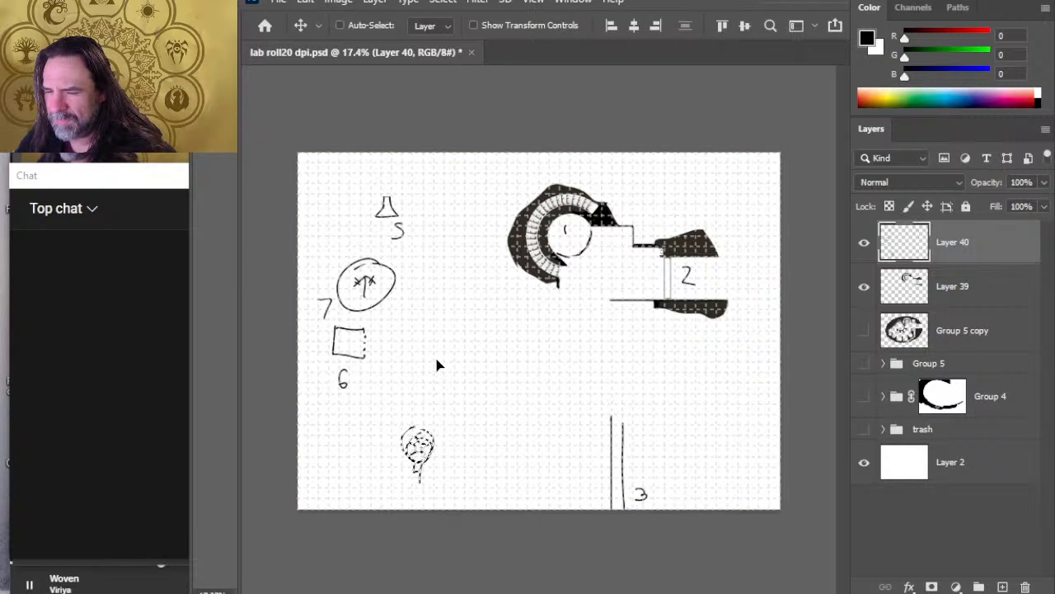
key("l")
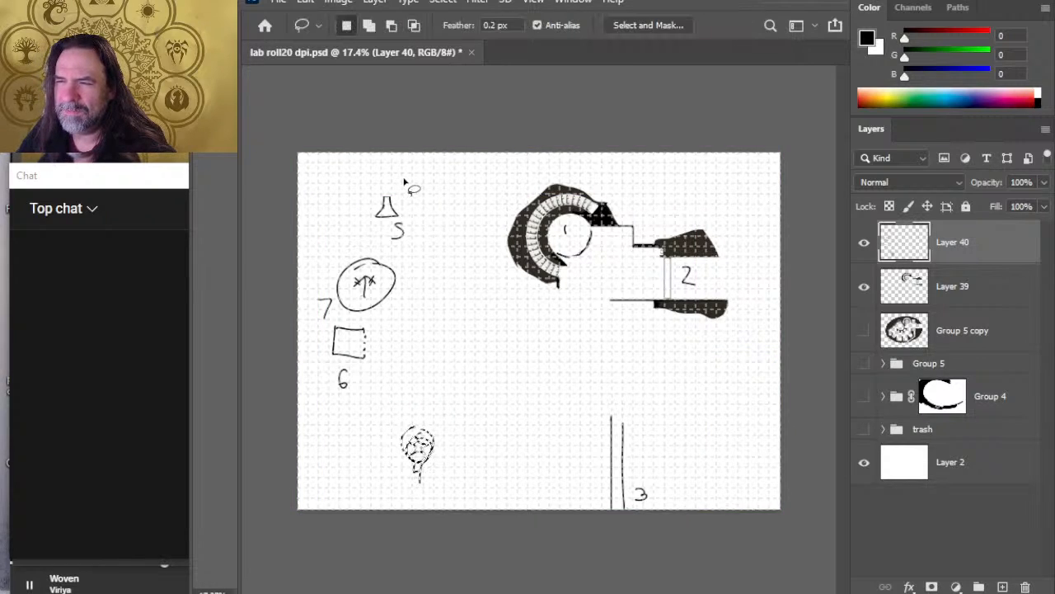
Step: Lasso the flask with its number 5, move it down beside the number 6 and deselect
left_click_drag(405, 176, 404, 177)
key("v")
mouse_move(394, 231)
left_mouse_down()
mouse_move(403, 370)
mouse_move(387, 394)
left_mouse_up()
key("l")
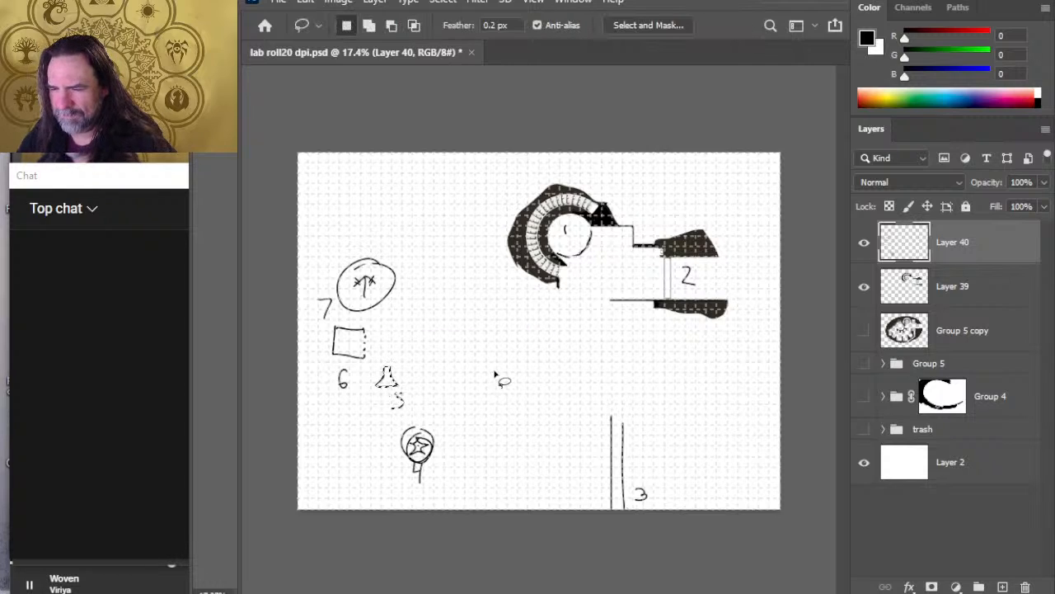
key("ctrl+d")
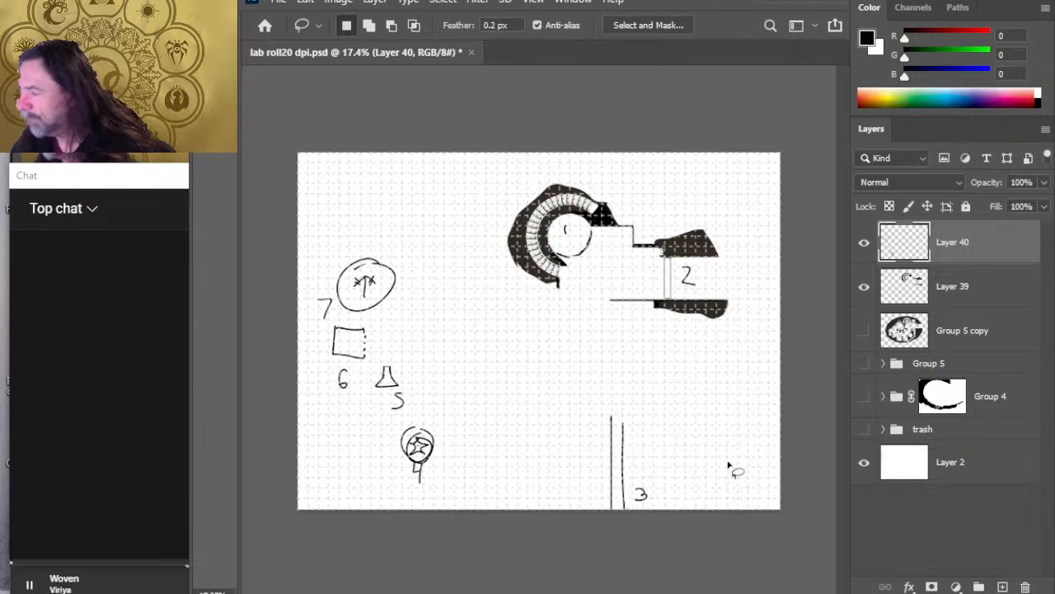
Step: Erase the upper part of the two lines labelled 3 and add a new layer above Layer 39
key("e")
left_click_drag(607, 418, 605, 422)
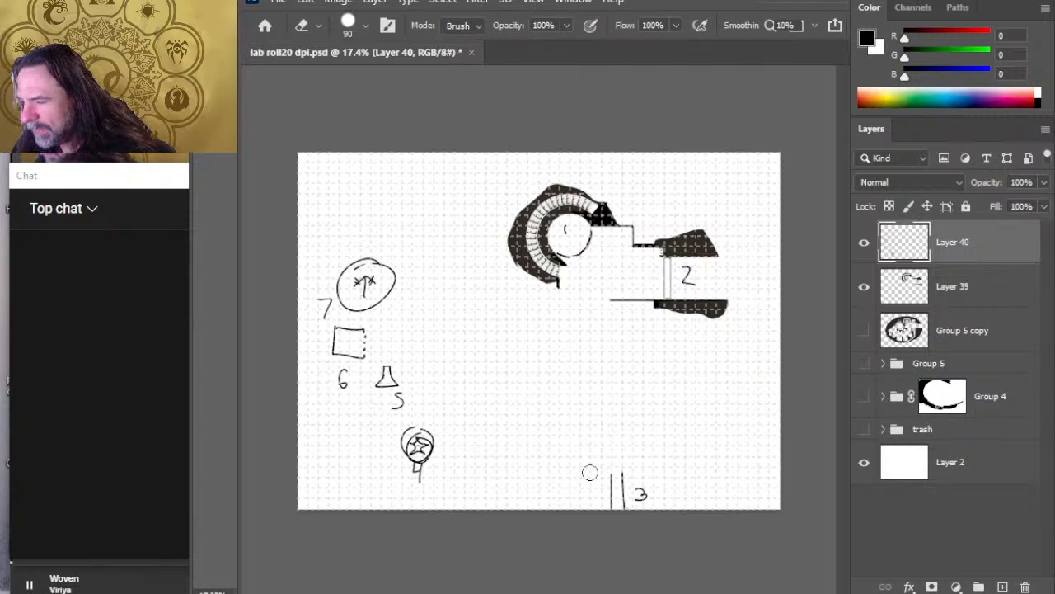
left_click(969, 294)
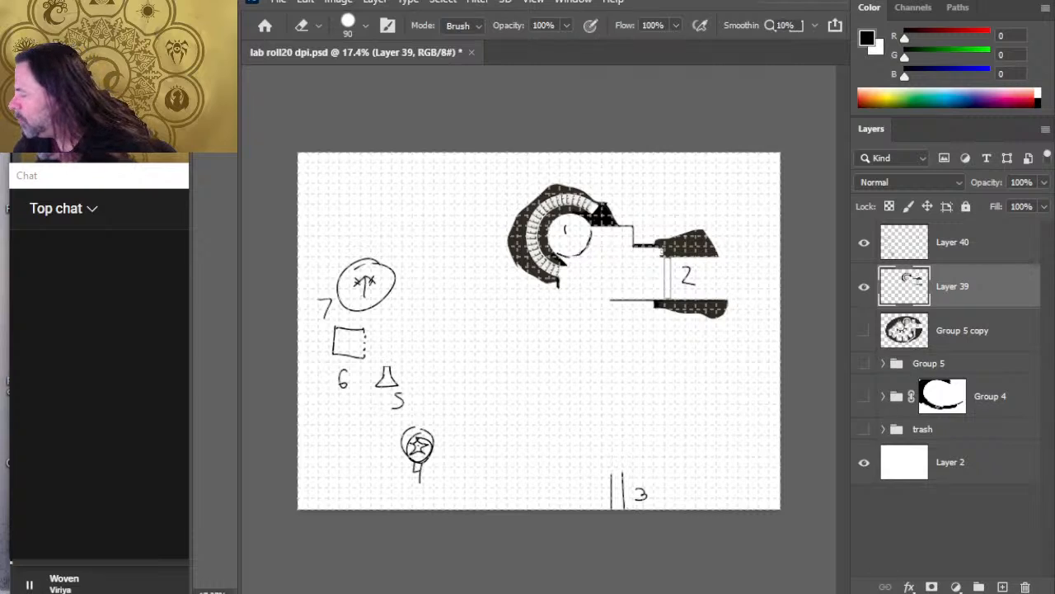
left_click(1003, 586)
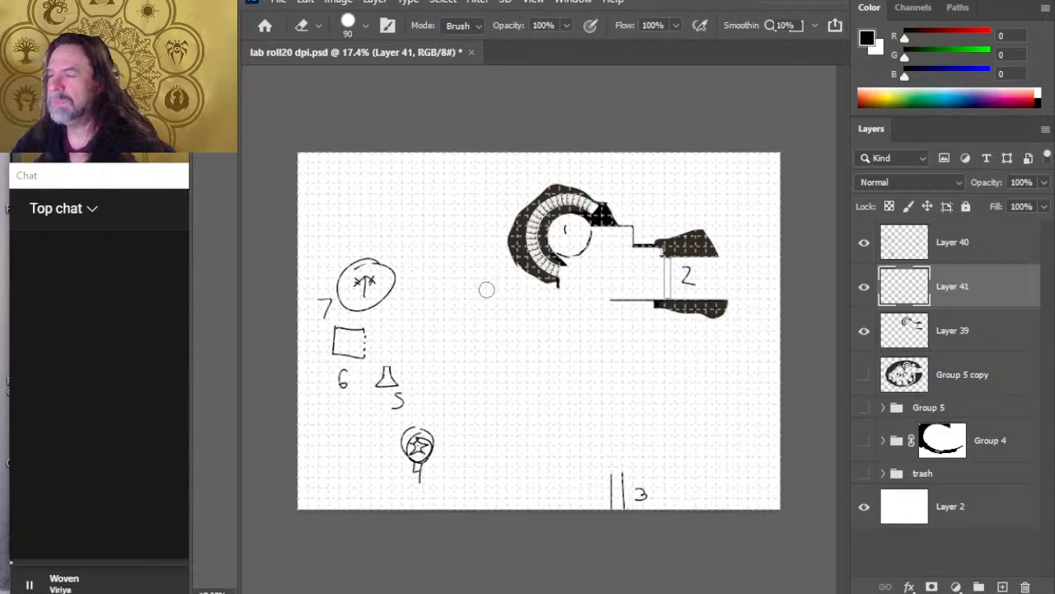
Step: Sketch a corridor running down and left below room 1, with a short right-hand branch and a circular room at its left end
key("b")
left_click_drag(587, 293, 587, 325)
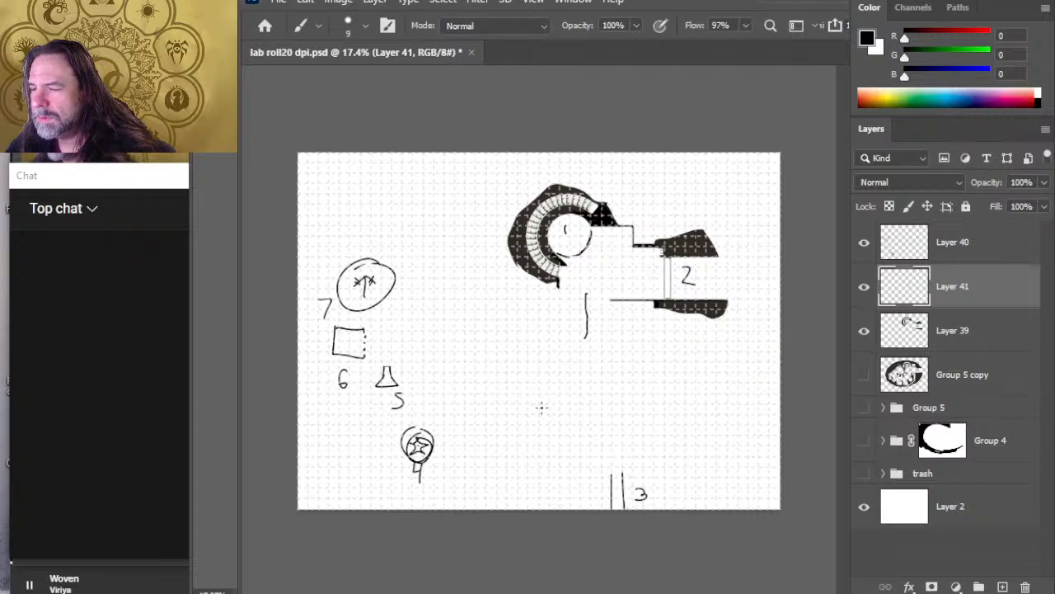
left_click_drag(490, 395, 575, 396)
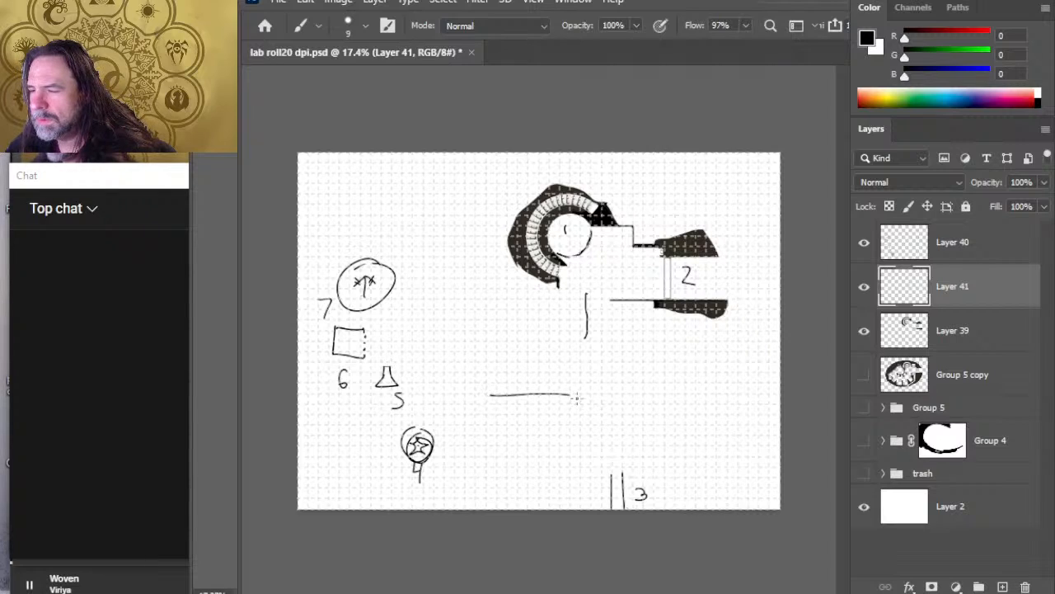
mouse_move(586, 327)
left_mouse_down()
mouse_move(588, 369)
mouse_move(574, 392)
left_mouse_up()
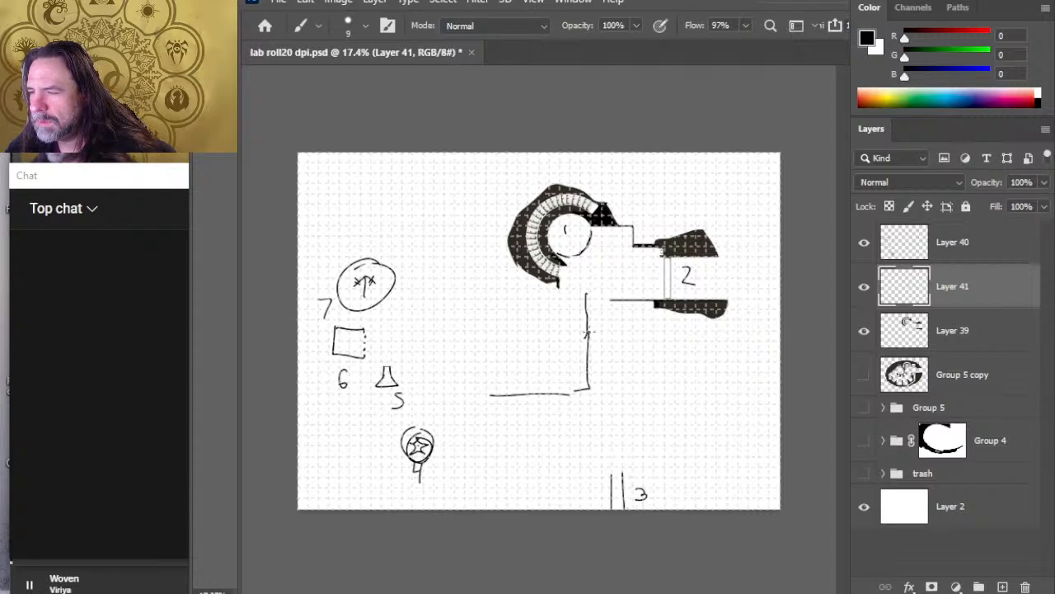
left_click_drag(586, 334, 632, 330)
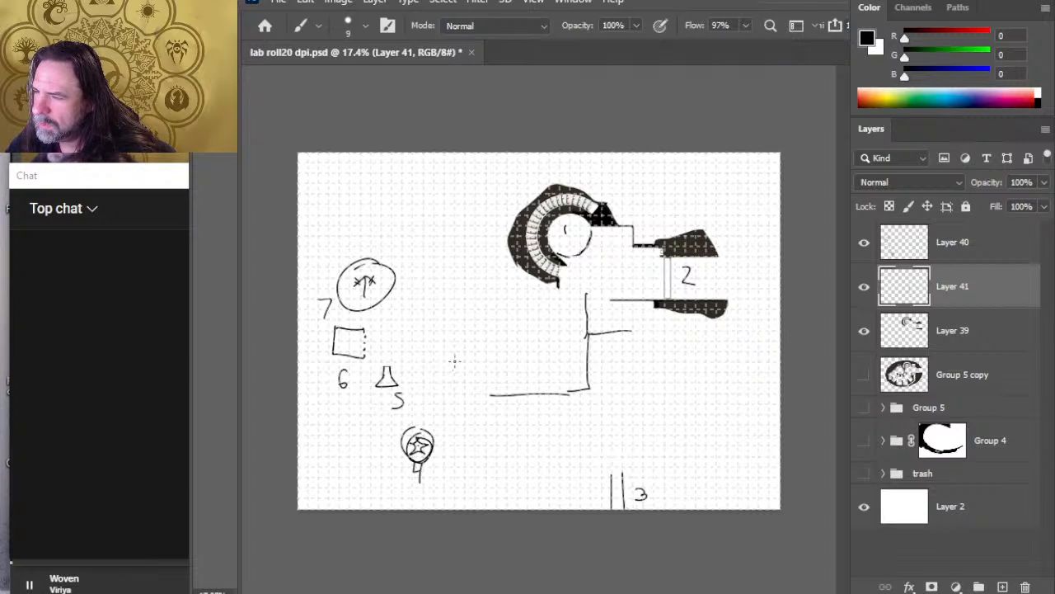
mouse_move(459, 359)
left_mouse_down()
mouse_move(445, 394)
mouse_move(455, 360)
mouse_move(441, 348)
mouse_move(487, 366)
left_mouse_up()
key("e")
key("b")
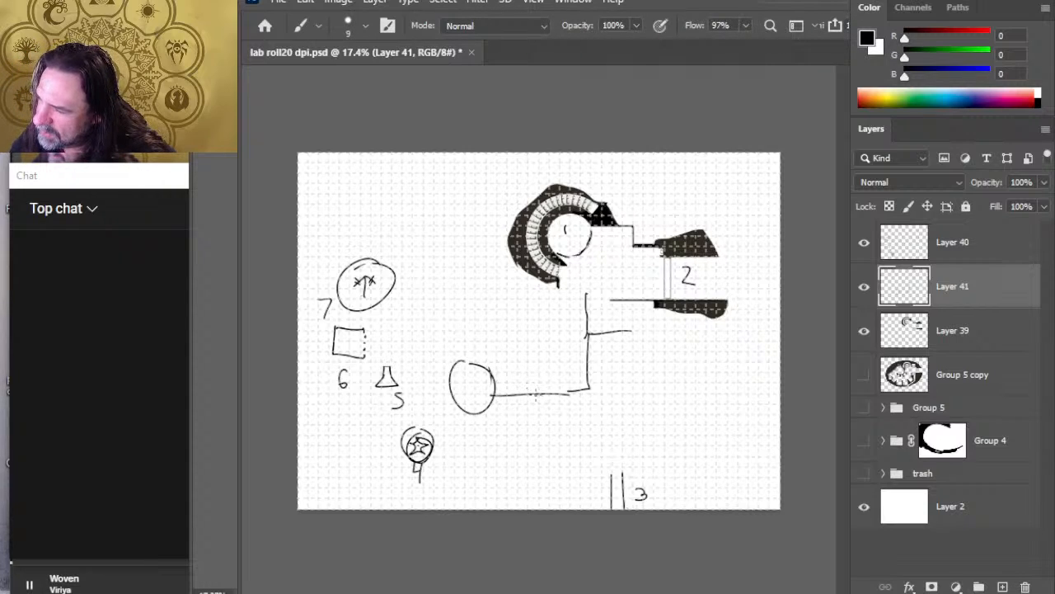
Step: Sketch four more short branches off both sides of the new corridor
left_click_drag(534, 395, 534, 430)
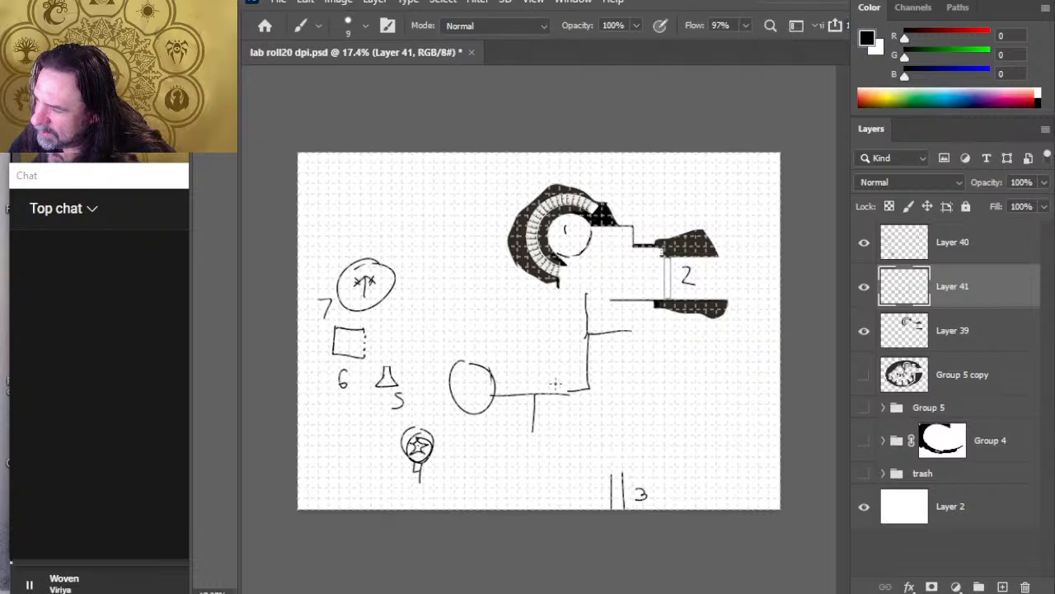
left_click_drag(560, 394, 559, 368)
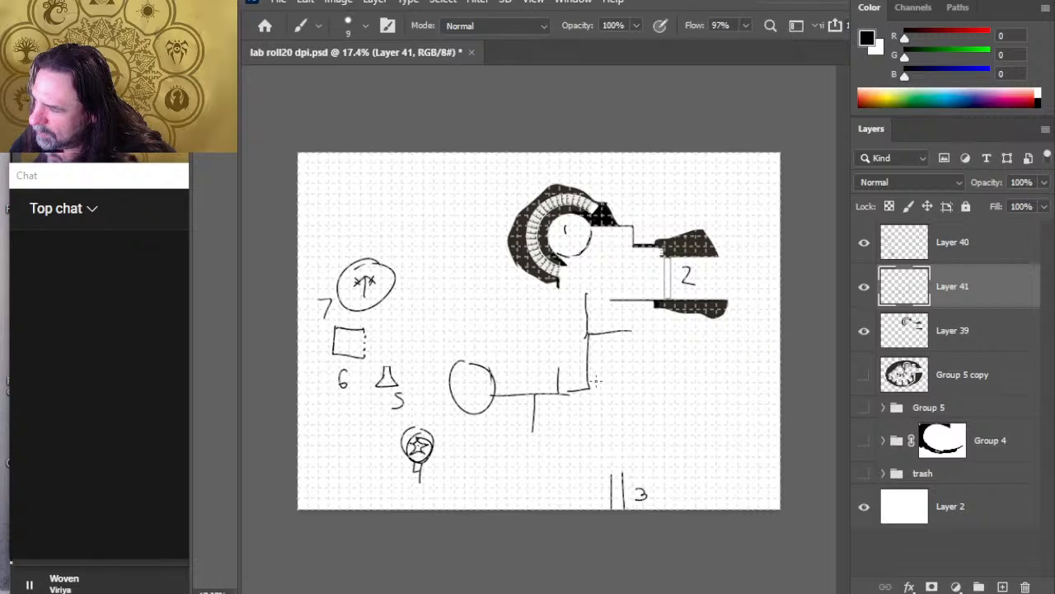
left_click_drag(596, 381, 635, 382)
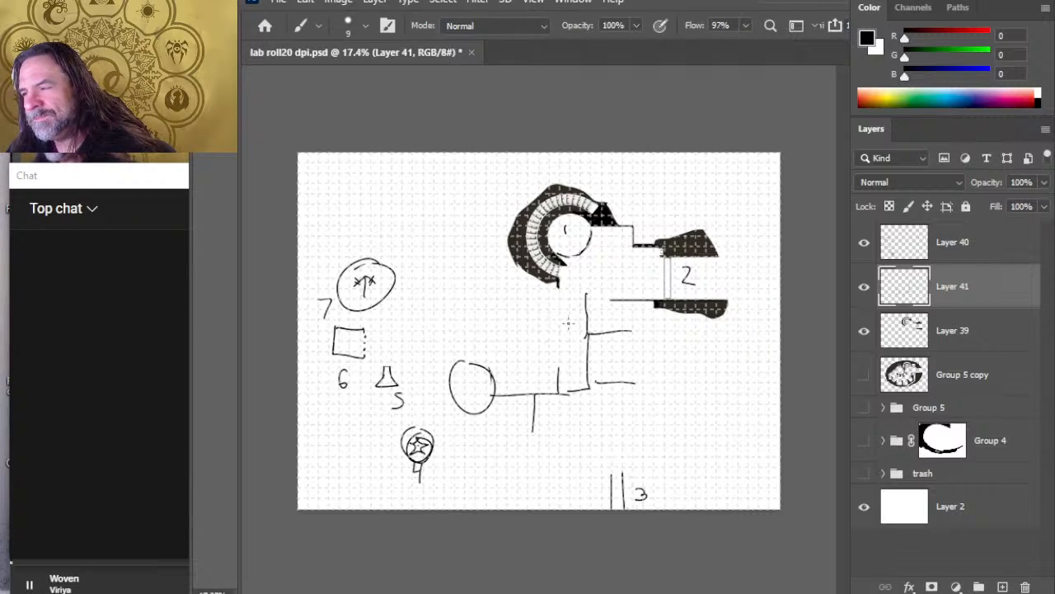
left_click_drag(553, 310, 587, 310)
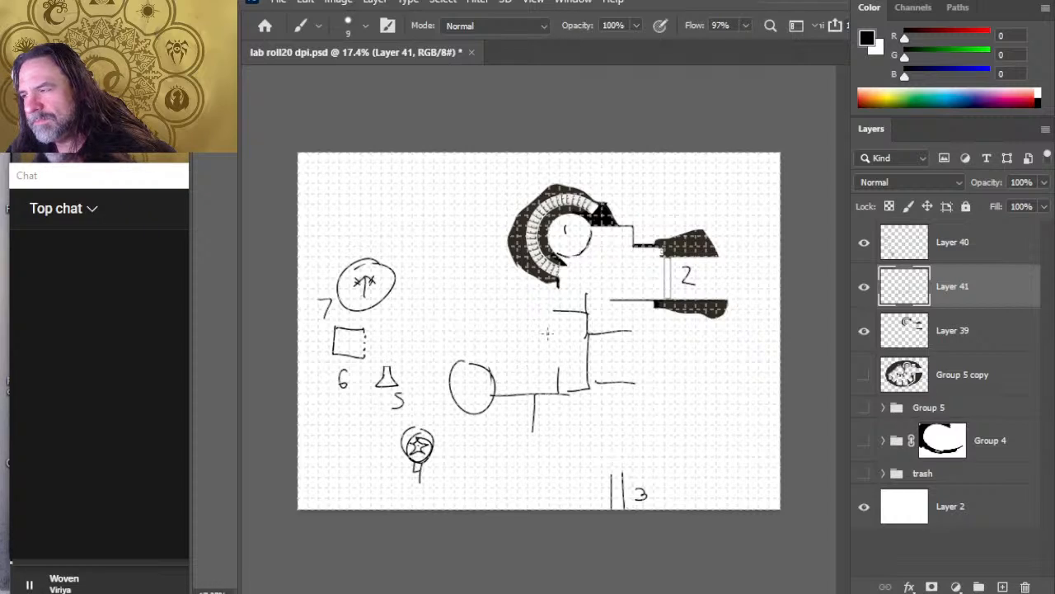
Step: Sketch five rectangular rooms at the corridor branches: two to the right, two to the left and one below
mouse_move(608, 313)
left_mouse_down()
mouse_move(637, 346)
mouse_move(650, 317)
mouse_move(614, 311)
left_mouse_up()
mouse_move(608, 371)
left_mouse_down()
mouse_move(609, 410)
mouse_move(638, 423)
mouse_move(650, 384)
mouse_move(608, 368)
left_mouse_up()
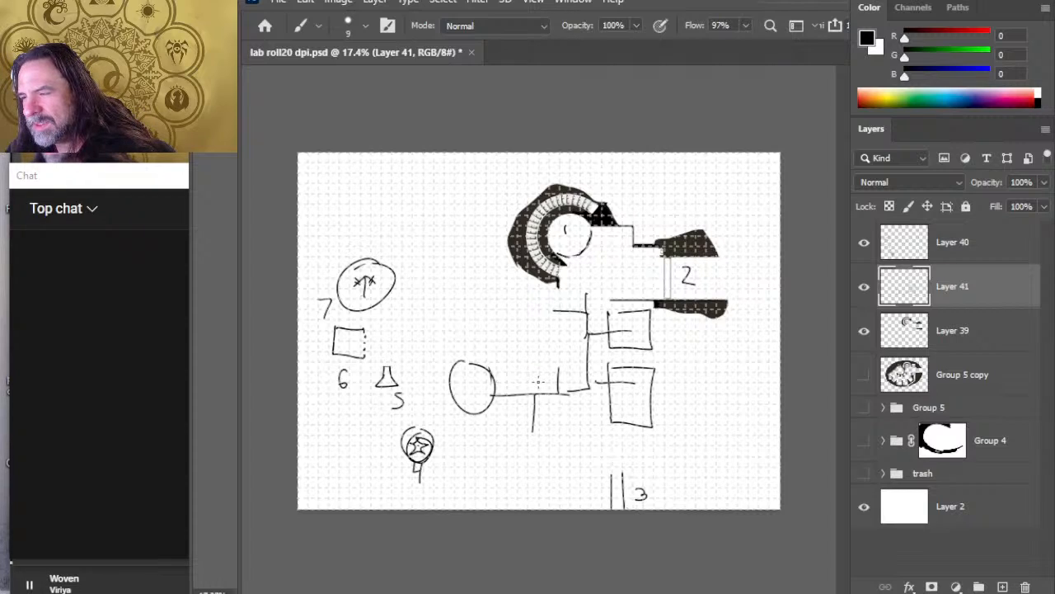
mouse_move(538, 381)
left_mouse_down()
mouse_move(574, 343)
mouse_move(536, 375)
left_mouse_up()
mouse_move(532, 295)
left_mouse_down()
mouse_move(533, 335)
mouse_move(575, 294)
mouse_move(535, 338)
left_mouse_up()
mouse_move(509, 407)
left_mouse_down()
mouse_move(542, 404)
mouse_move(567, 462)
mouse_move(508, 417)
left_mouse_up()
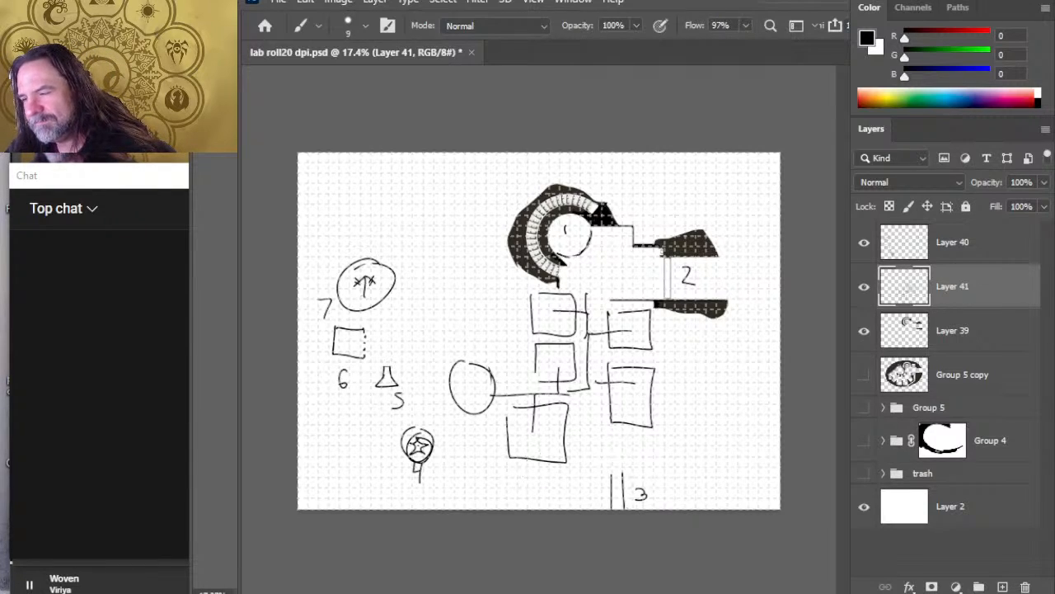
Step: Move the room below the corridor and its branch to the left, and sketch a second room with its own branch beside it
key("l")
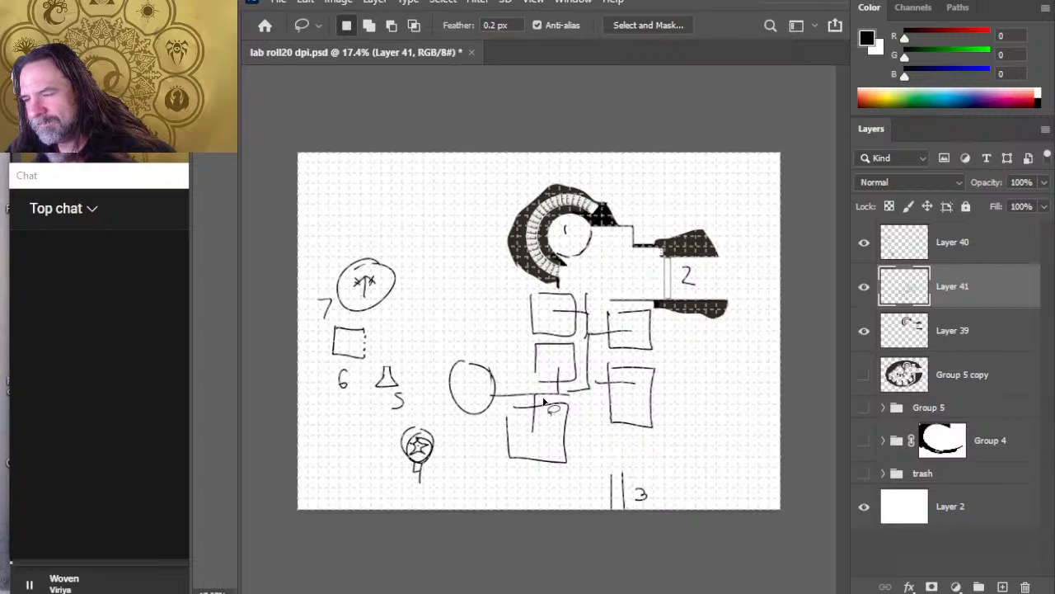
mouse_move(543, 401)
left_mouse_down()
mouse_move(502, 435)
mouse_move(564, 472)
mouse_move(592, 435)
mouse_move(584, 404)
mouse_move(543, 401)
left_mouse_up()
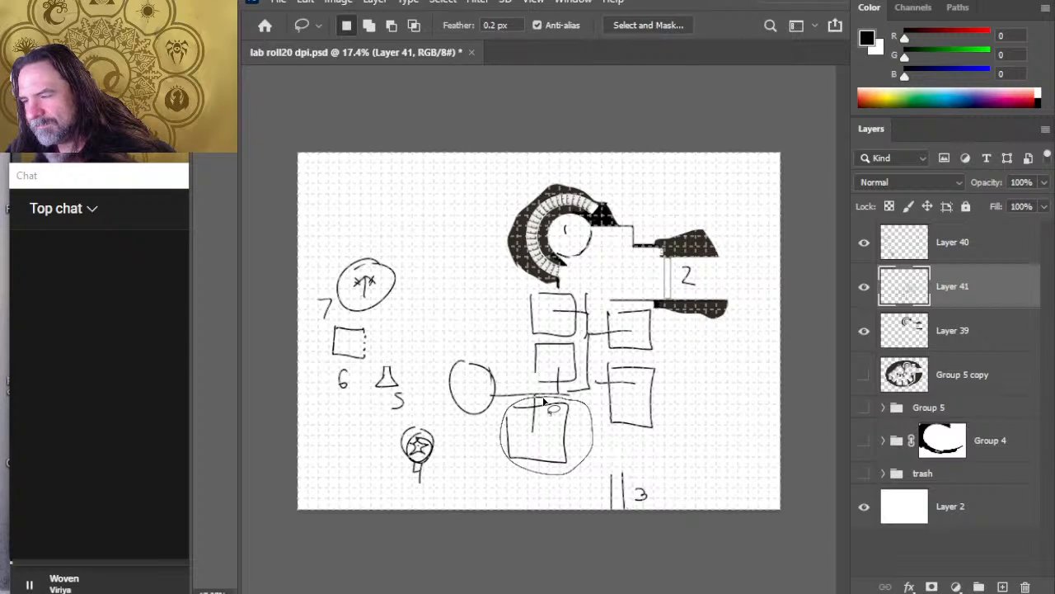
key("v")
left_click_drag(546, 443, 536, 450)
key("l")
left_click(582, 446)
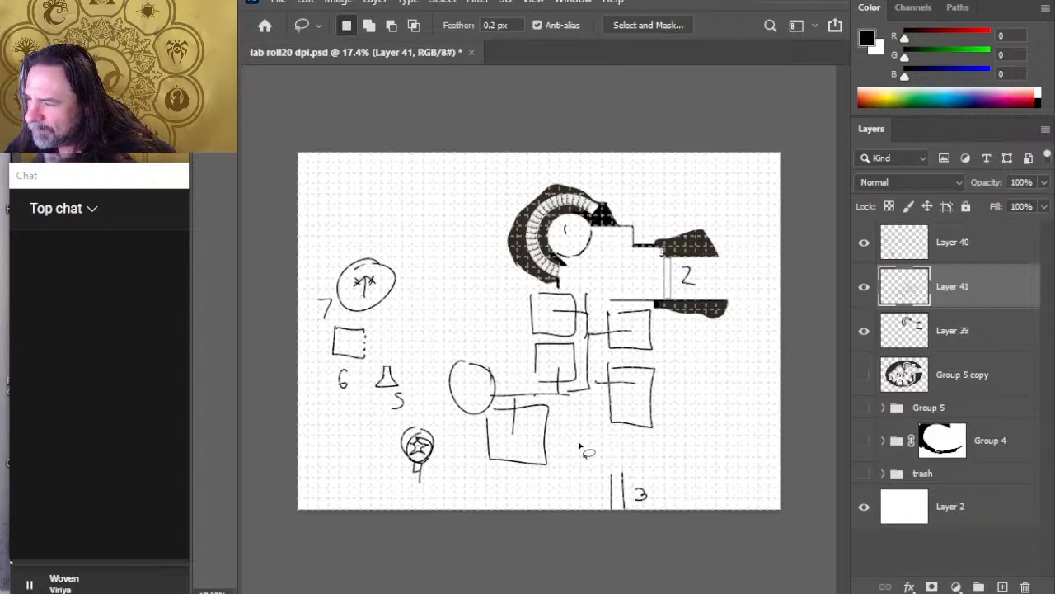
key("b")
mouse_move(576, 392)
left_mouse_down()
mouse_move(571, 412)
mouse_move(600, 405)
mouse_move(604, 455)
mouse_move(561, 402)
left_mouse_up()
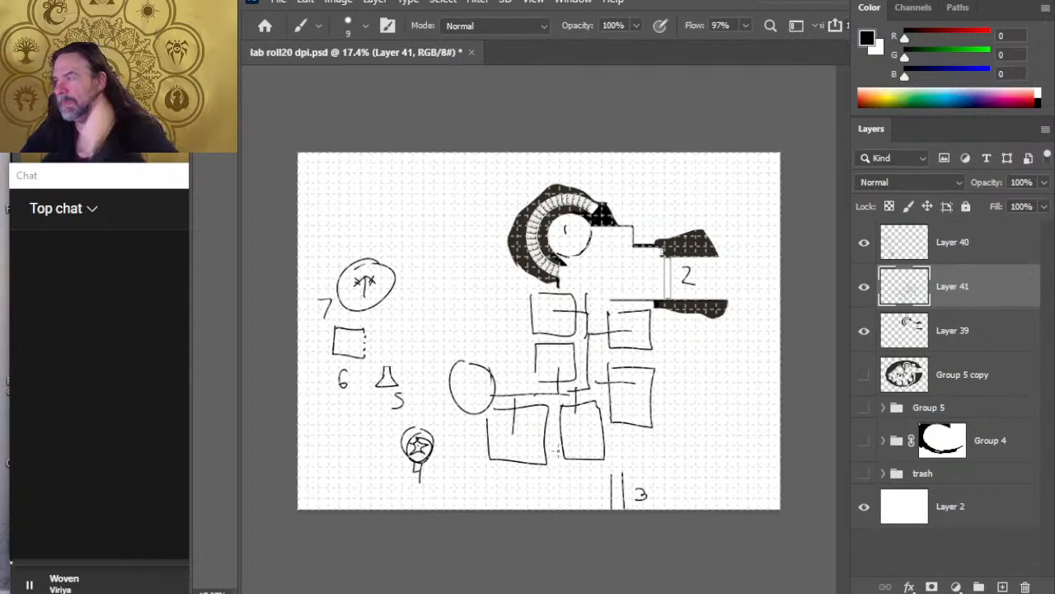
Step: Erase all but the left wall of the lower right-hand room and redraw it about three times as wide
key("e")
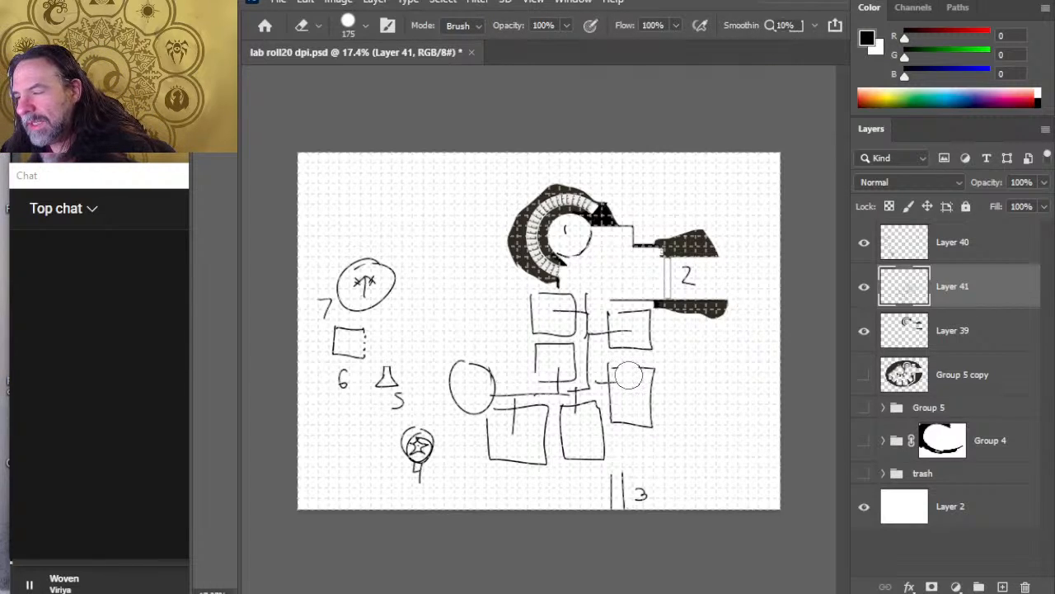
left_click_drag(628, 376, 628, 376)
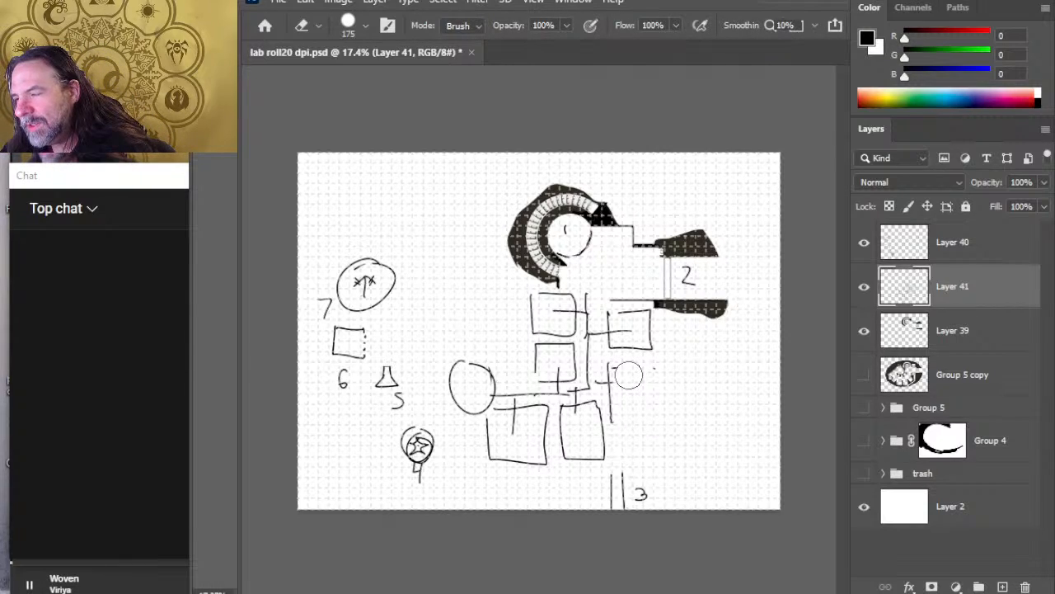
key("b")
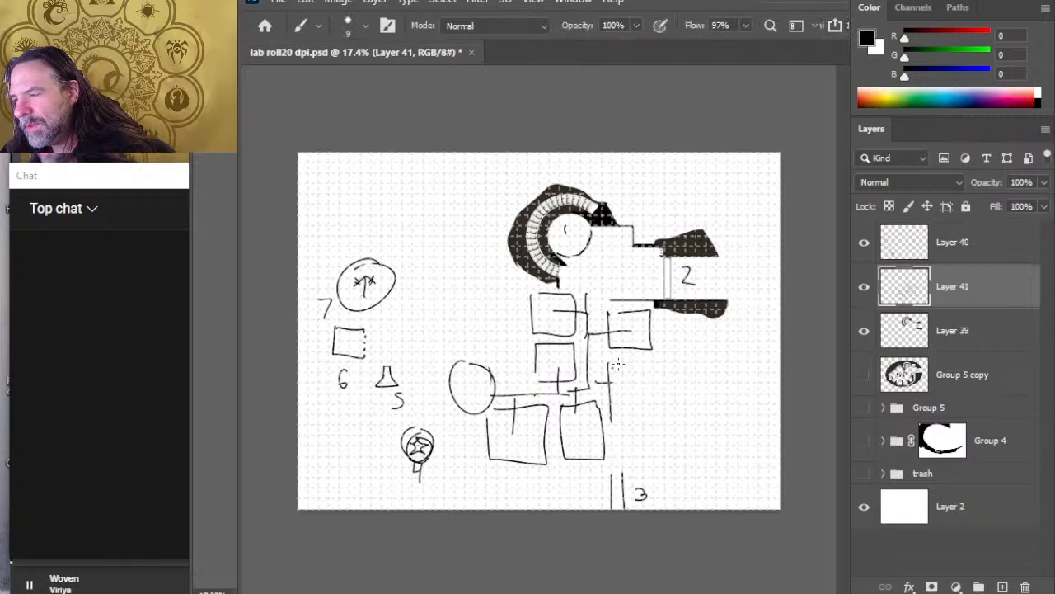
left_click_drag(611, 360, 685, 360)
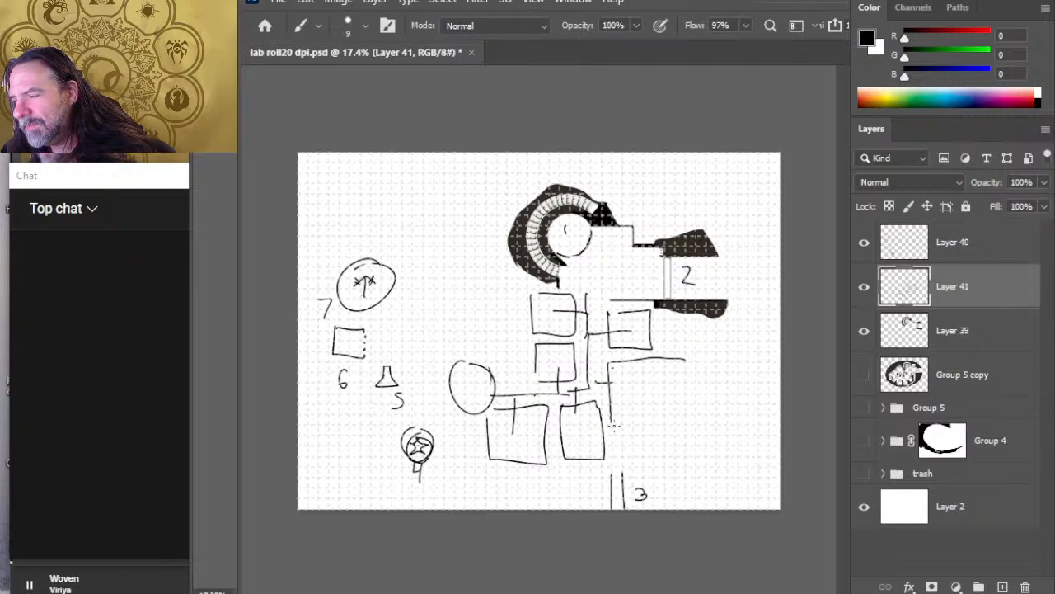
left_click_drag(611, 424, 737, 418)
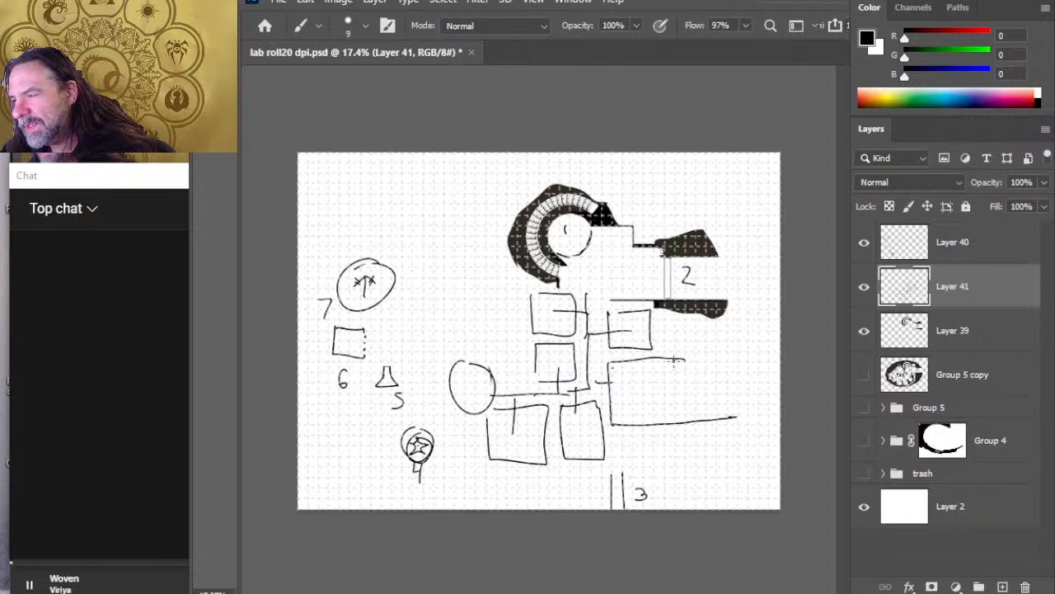
mouse_move(673, 360)
left_mouse_down()
mouse_move(734, 400)
mouse_move(730, 416)
left_mouse_up()
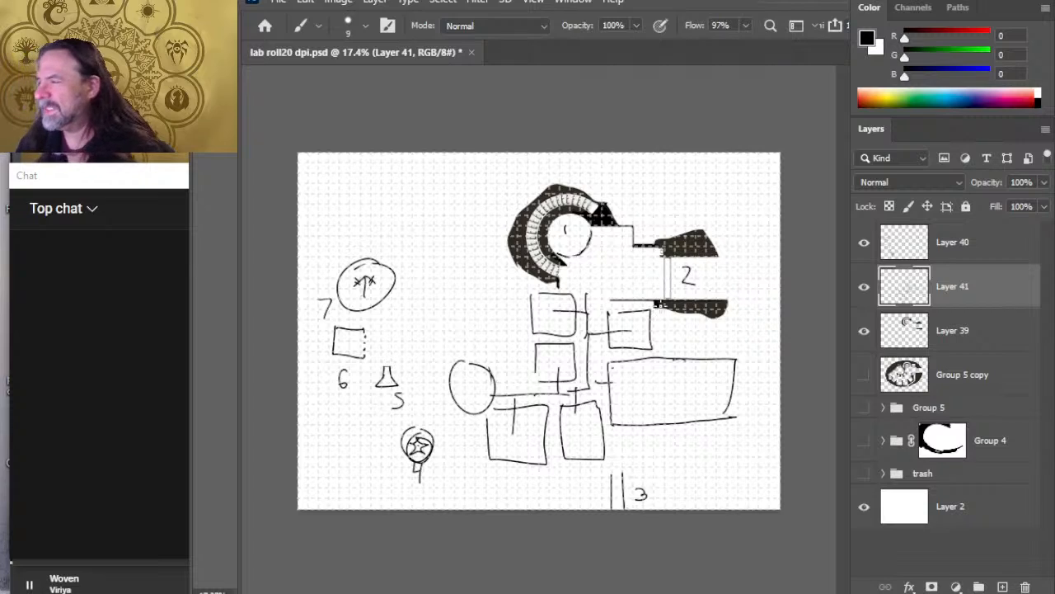
Step: Draw a right-pointing arrow beside the number 2 and write a short handwritten label above it
left_click_drag(725, 279, 761, 276)
mouse_move(752, 266)
left_mouse_down()
mouse_move(762, 271)
mouse_move(752, 285)
mouse_move(768, 268)
mouse_move(760, 265)
left_mouse_up()
mouse_move(714, 307)
left_mouse_down()
mouse_move(724, 306)
mouse_move(660, 345)
mouse_move(668, 333)
mouse_move(676, 345)
mouse_move(712, 330)
left_mouse_up()
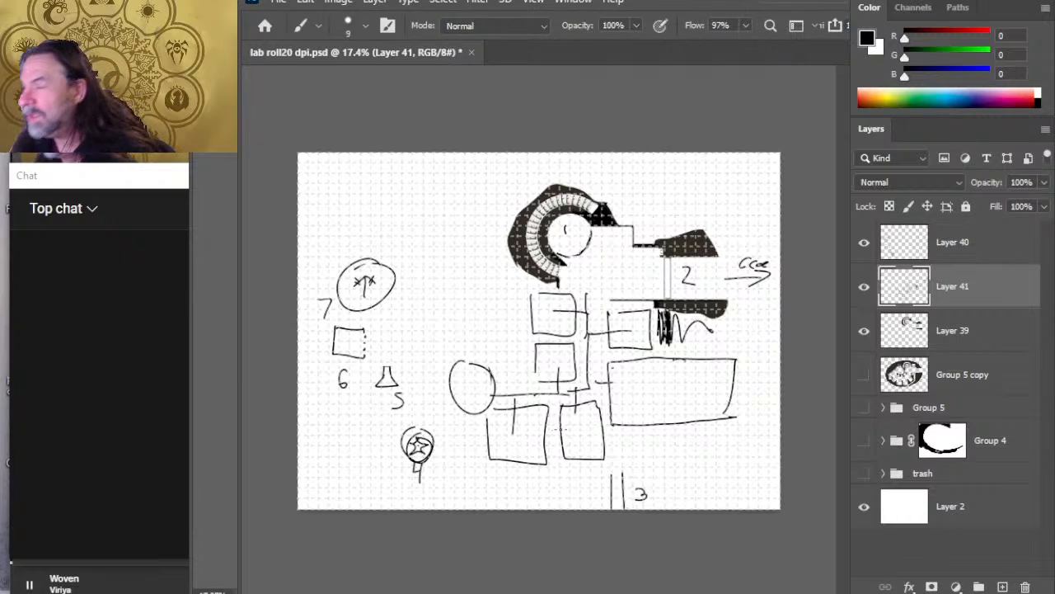
key("ctrl+z")
key("ctrl+z")
key("ctrl+z")
key("ctrl+z")
key("ctrl+z")
key("ctrl+z")
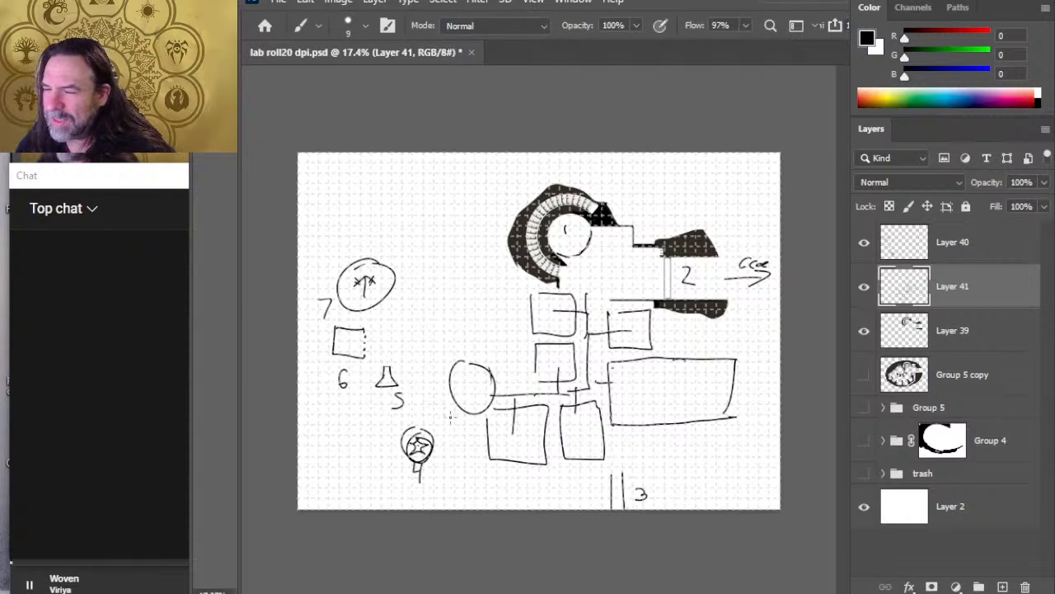
Step: Erase the left wall of the upper left-hand room below the stairs and redraw the room extended to the left
key("e")
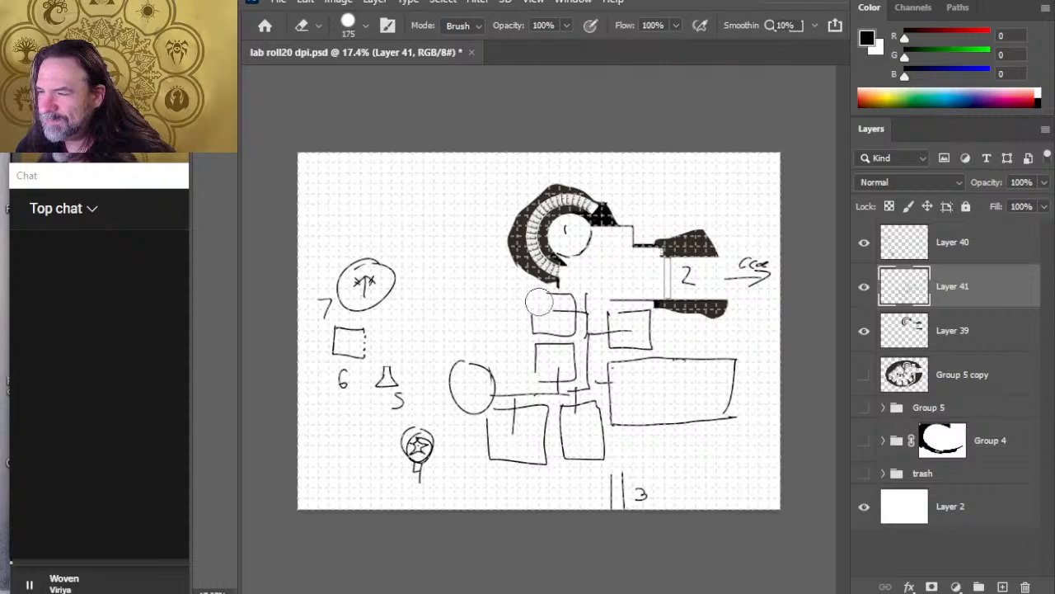
mouse_move(538, 302)
left_mouse_down()
mouse_move(534, 325)
mouse_move(544, 298)
mouse_move(505, 292)
left_mouse_up()
key("b")
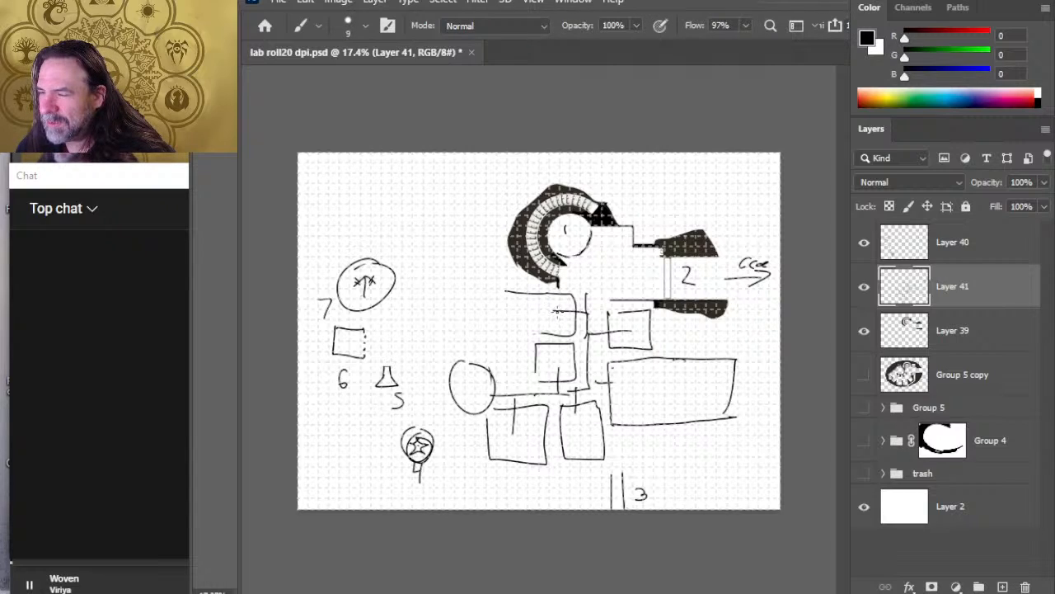
mouse_move(559, 311)
left_mouse_down()
mouse_move(499, 312)
mouse_move(549, 337)
left_mouse_up()
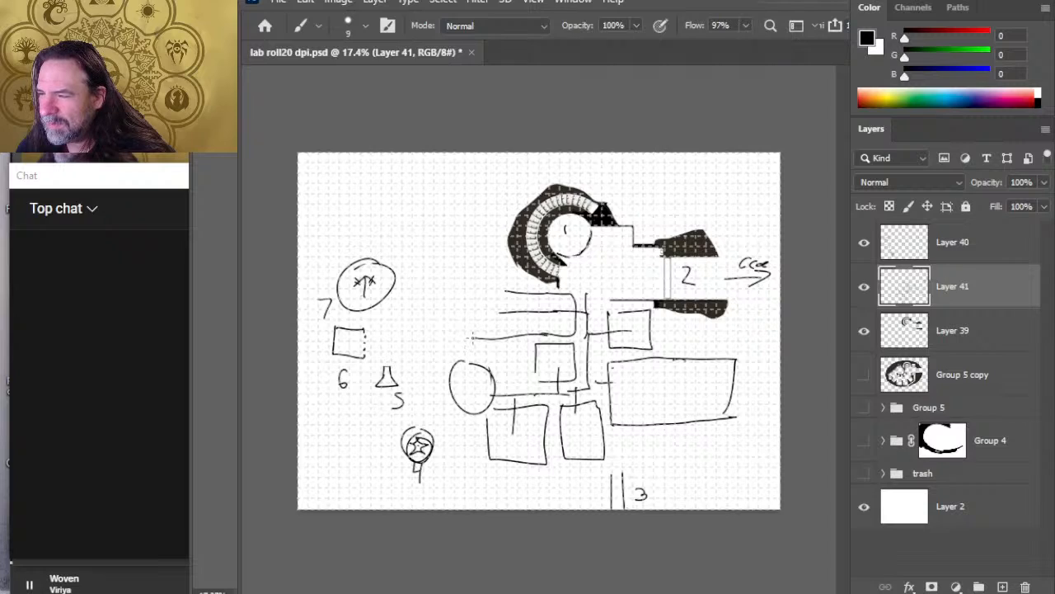
key("ctrl+z")
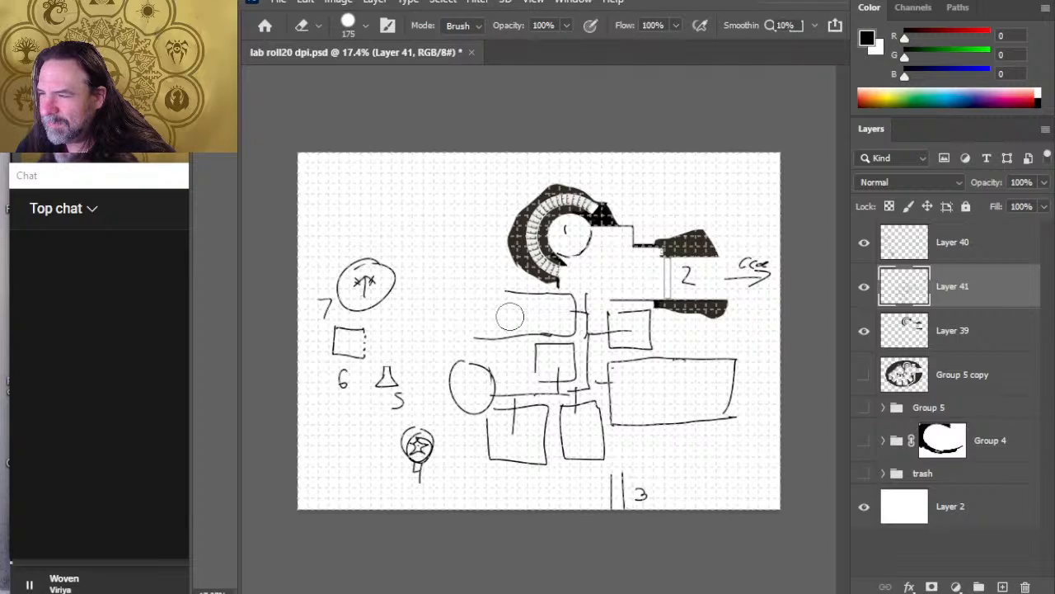
mouse_move(506, 290)
left_mouse_down()
mouse_move(479, 293)
mouse_move(480, 335)
left_mouse_up()
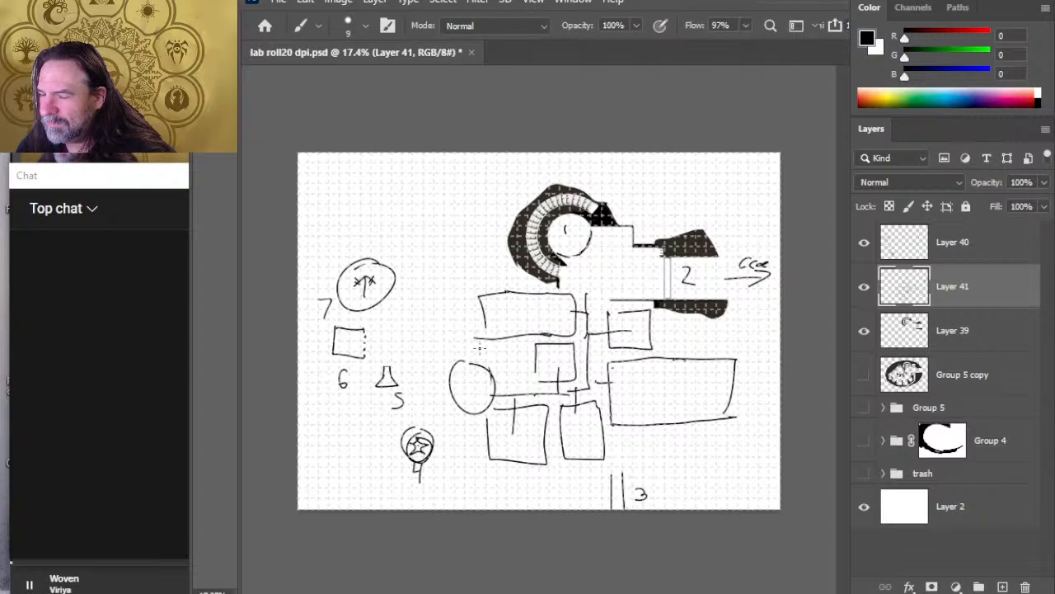
Step: Undo the upper left-hand room's redrawn walls and draw a straight left wall reaching further up, erasing a gap at the room's height
key("ctrl+z")
key("ctrl+z")
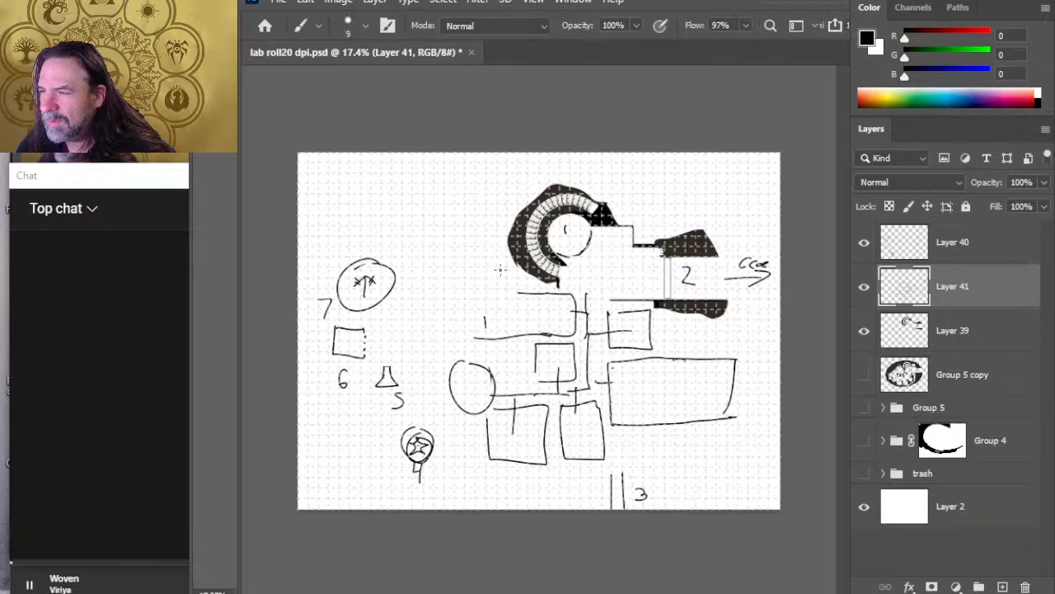
left_click_drag(500, 252, 500, 288)
left_click_drag(476, 251, 477, 336)
key("e")
left_click_drag(491, 272, 485, 304)
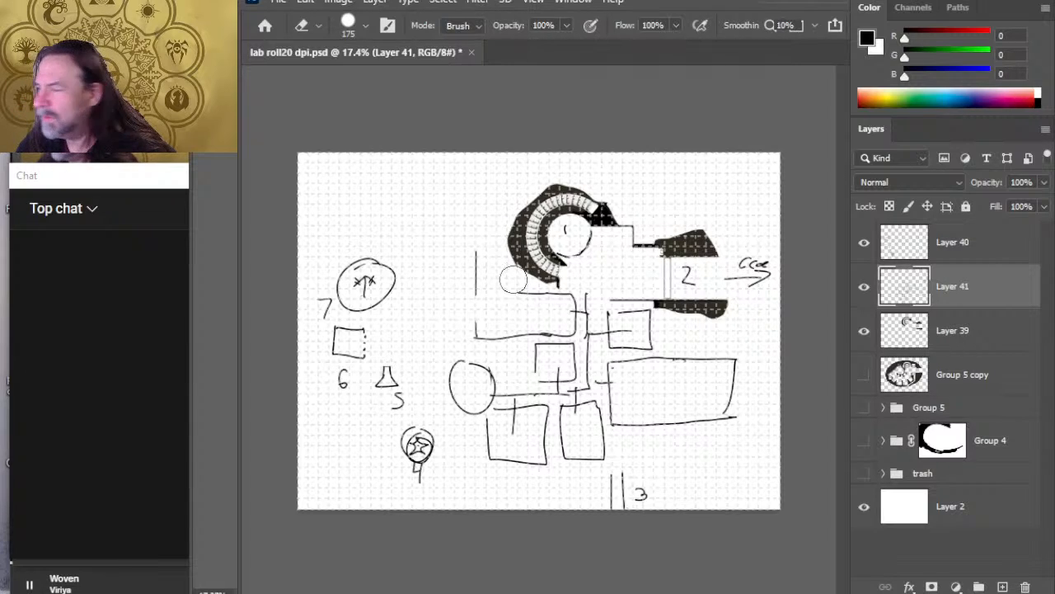
Step: Trim the left edge of the rock around the curved stairs on Layer 39 and draw a vertical wall beside it on Layer 41
left_click(987, 332)
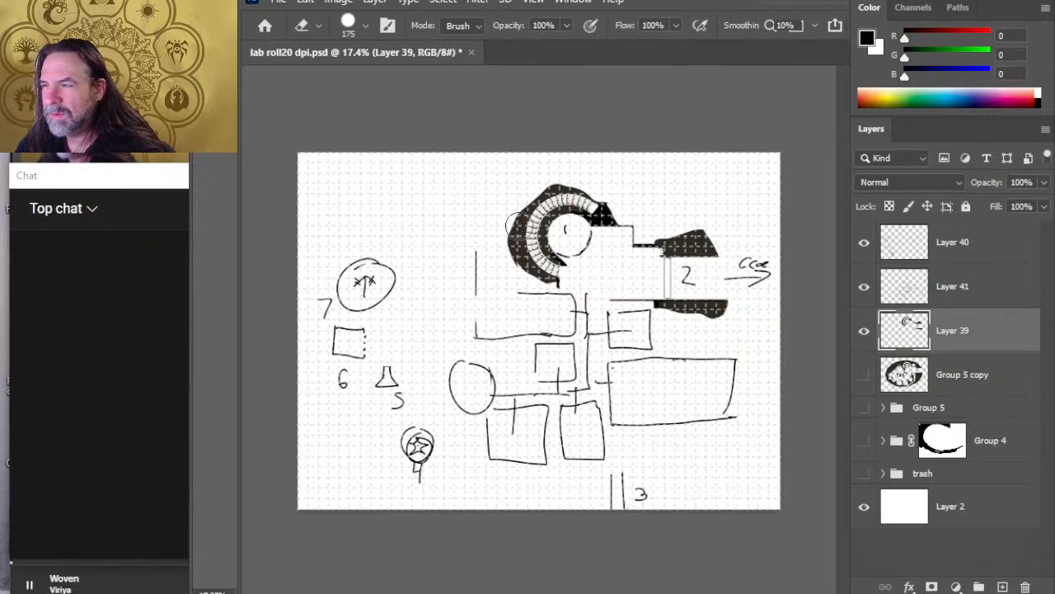
mouse_move(491, 217)
left_mouse_down()
mouse_move(499, 257)
mouse_move(503, 221)
left_mouse_up()
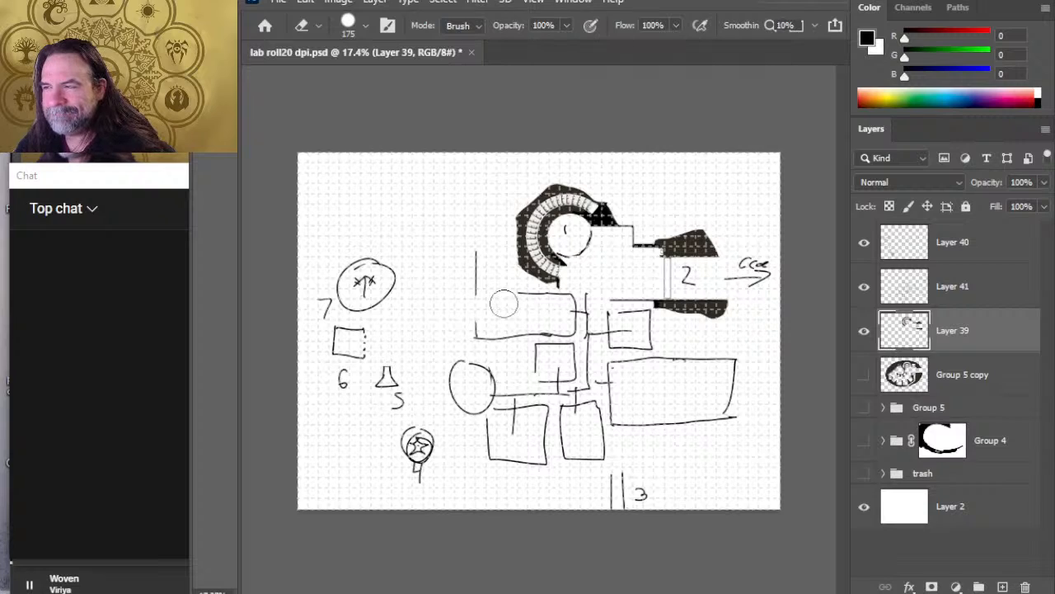
left_click(961, 284)
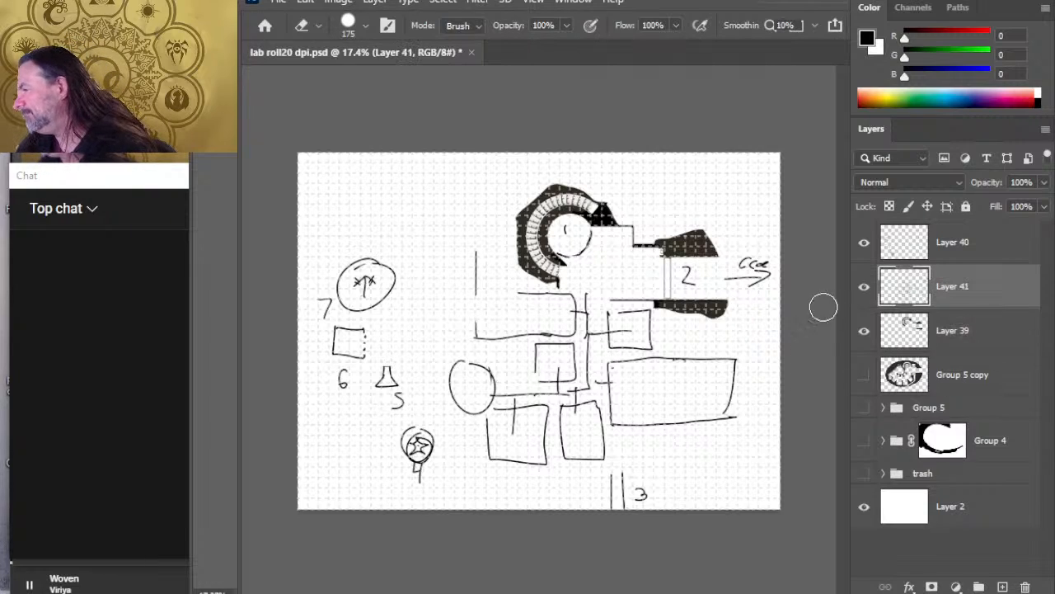
key("b")
left_click_drag(515, 219, 514, 294)
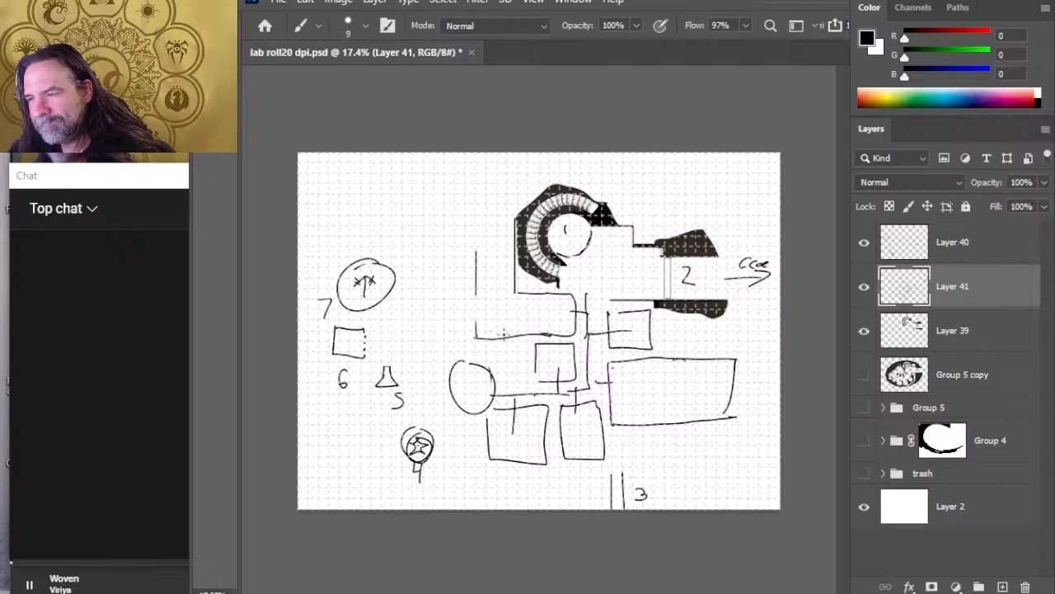
Step: Erase the upper left-hand room's lower left corner and the small circle, and sketch a much larger circular room there
key("e")
mouse_move(491, 335)
left_mouse_down()
mouse_move(478, 333)
mouse_move(497, 345)
mouse_move(450, 330)
mouse_move(422, 381)
mouse_move(436, 417)
mouse_move(483, 419)
left_mouse_up()
key("b")
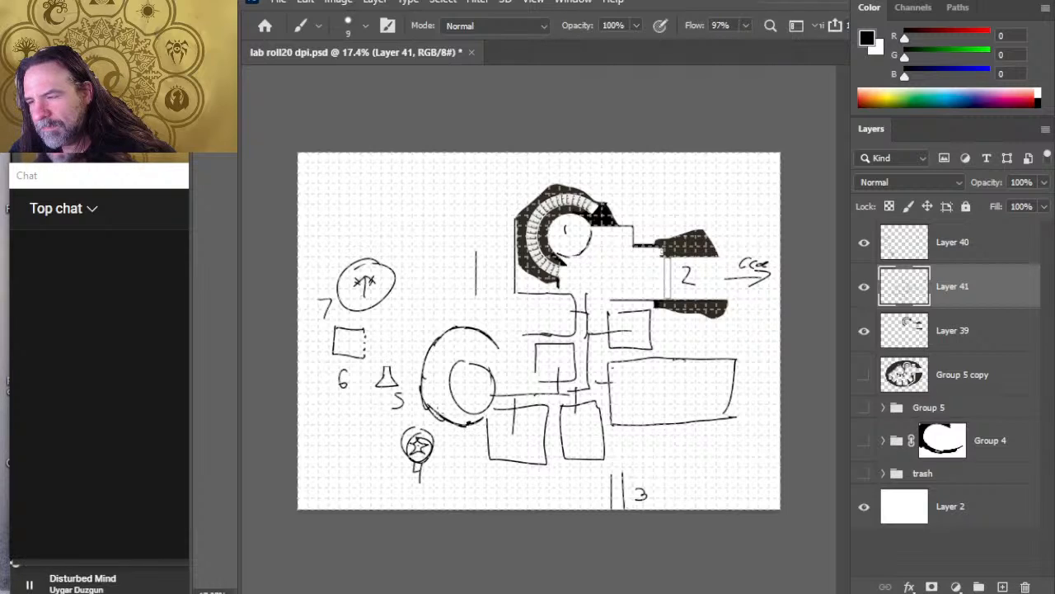
left_click_drag(423, 400, 455, 424)
mouse_move(486, 338)
left_mouse_down()
mouse_move(509, 378)
mouse_move(468, 339)
left_mouse_up()
key("e")
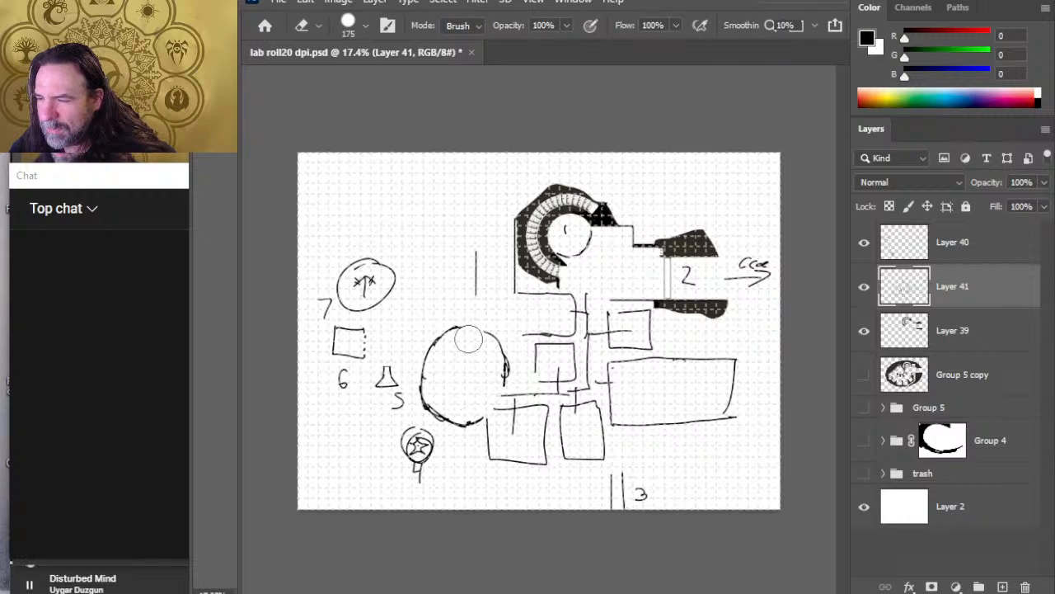
Step: Erase the uneven upper left and lower left outline of the large circle and redraw it rounder
left_click_drag(468, 339, 427, 388)
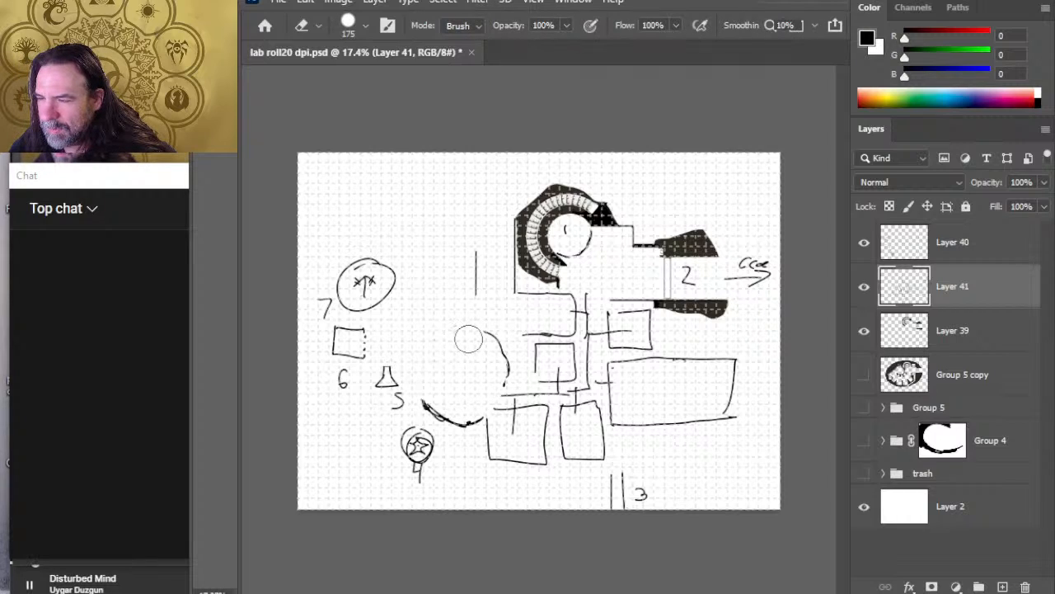
key("b")
mouse_move(480, 331)
left_mouse_down()
mouse_move(437, 344)
mouse_move(416, 386)
mouse_move(429, 405)
mouse_move(479, 330)
left_mouse_up()
key("e")
mouse_move(442, 402)
left_mouse_down()
mouse_move(466, 419)
mouse_move(444, 414)
mouse_move(482, 417)
mouse_move(454, 420)
mouse_move(478, 422)
left_mouse_up()
key("b")
key("e")
key("b")
key("e")
key("b")
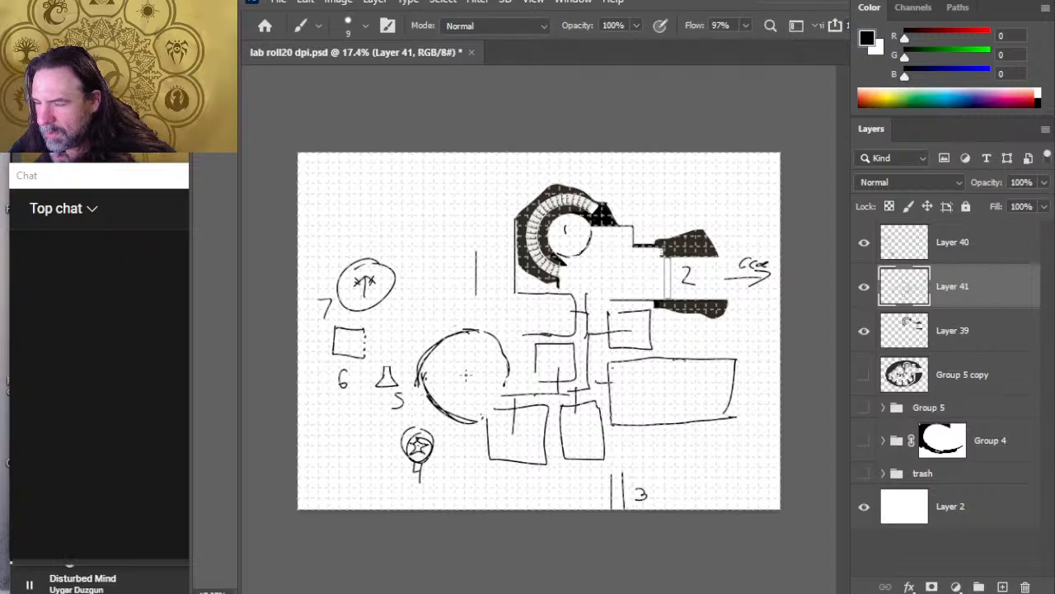
Step: Erase the left edge of the large circle and redraw that arc slightly further in
key("e")
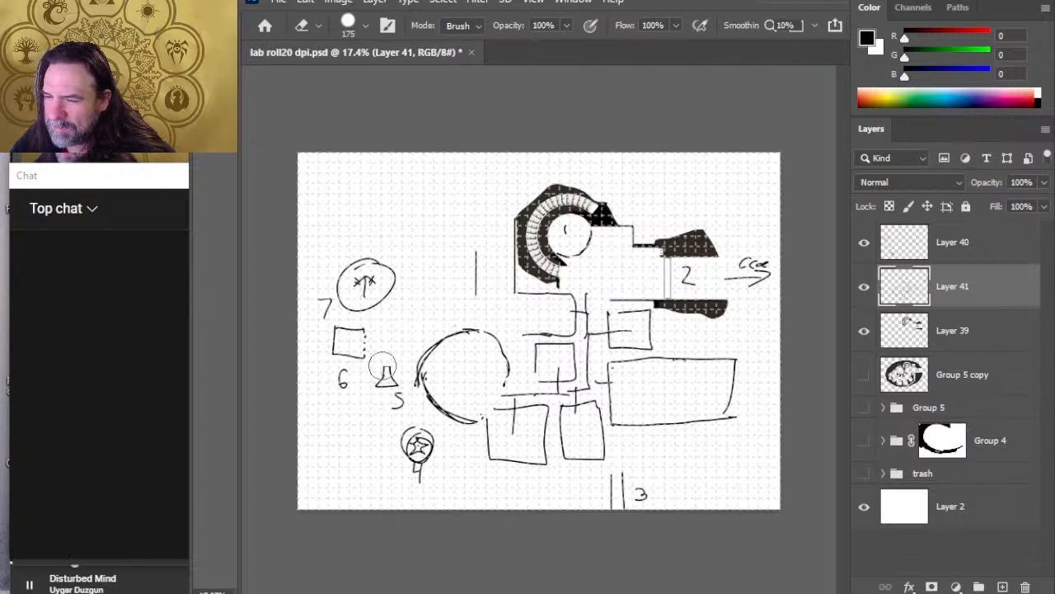
mouse_move(405, 362)
left_mouse_down()
mouse_move(422, 359)
mouse_move(422, 386)
left_mouse_up()
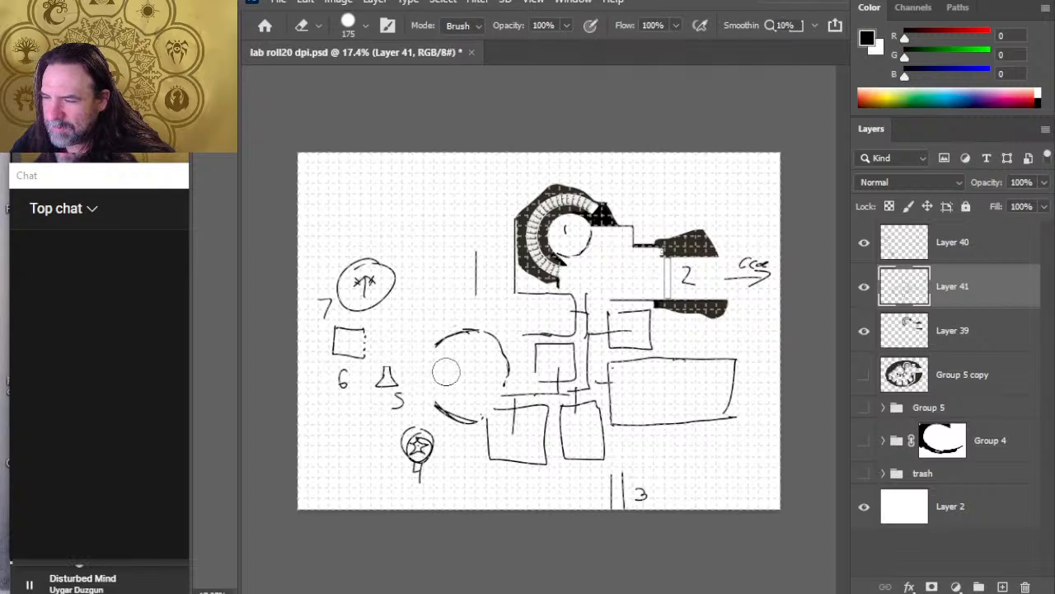
key("b")
left_click_drag(430, 347, 422, 392)
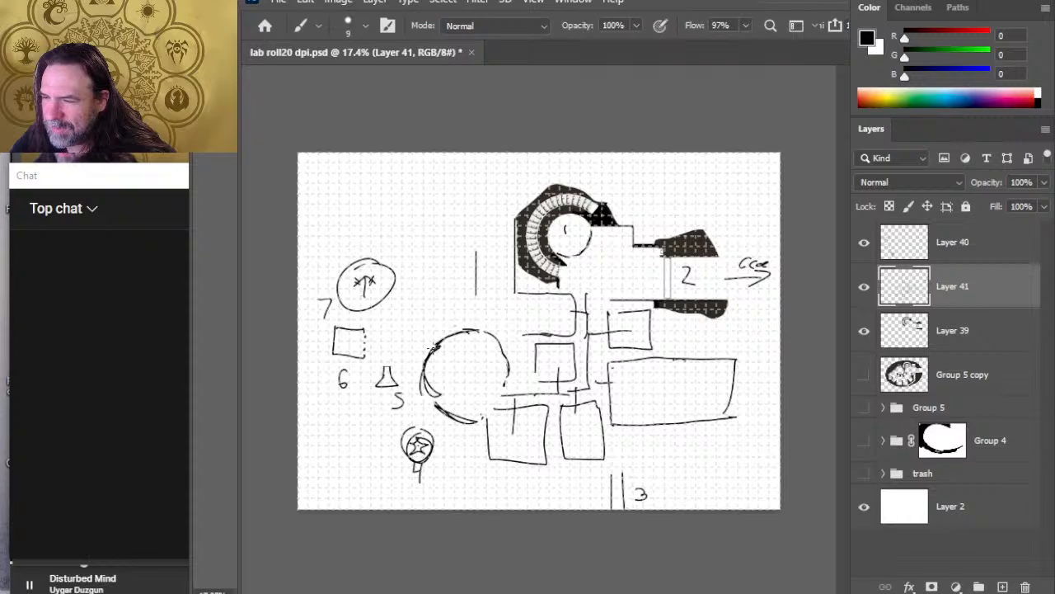
key("e")
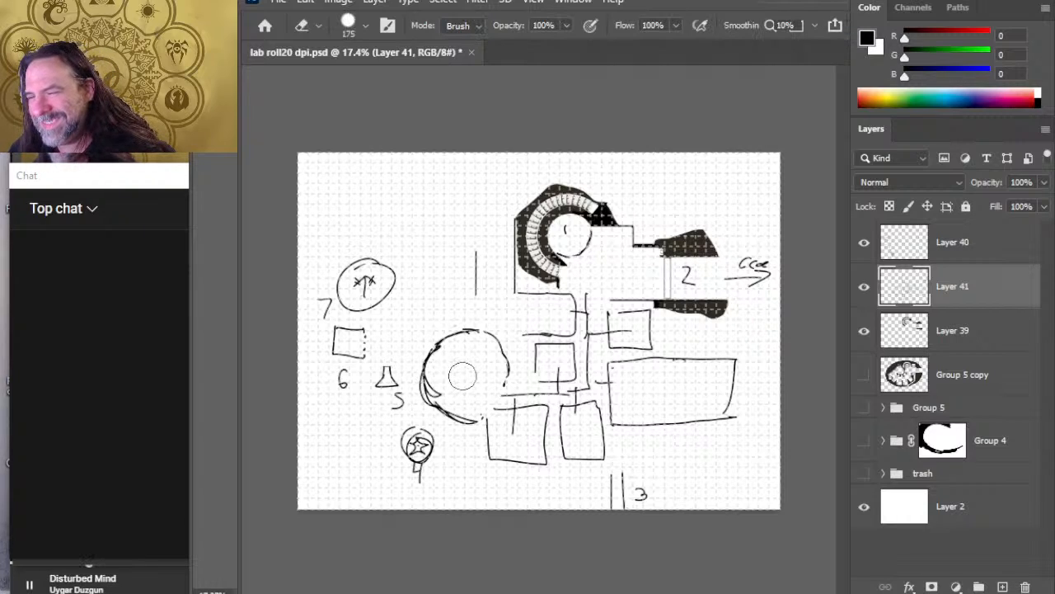
Step: Stamp a solid black disc over the sketched circular room with the brush enlarged to 700 px
key("]")
key("]")
key("b")
key("]")
key("]")
key("]")
key("]")
key("]")
key("]")
key("]")
key("]")
key("]")
key("]")
key("]")
key("]")
key("]")
key("]")
key("]")
key("]")
key("]")
key("]")
key("]")
key("]")
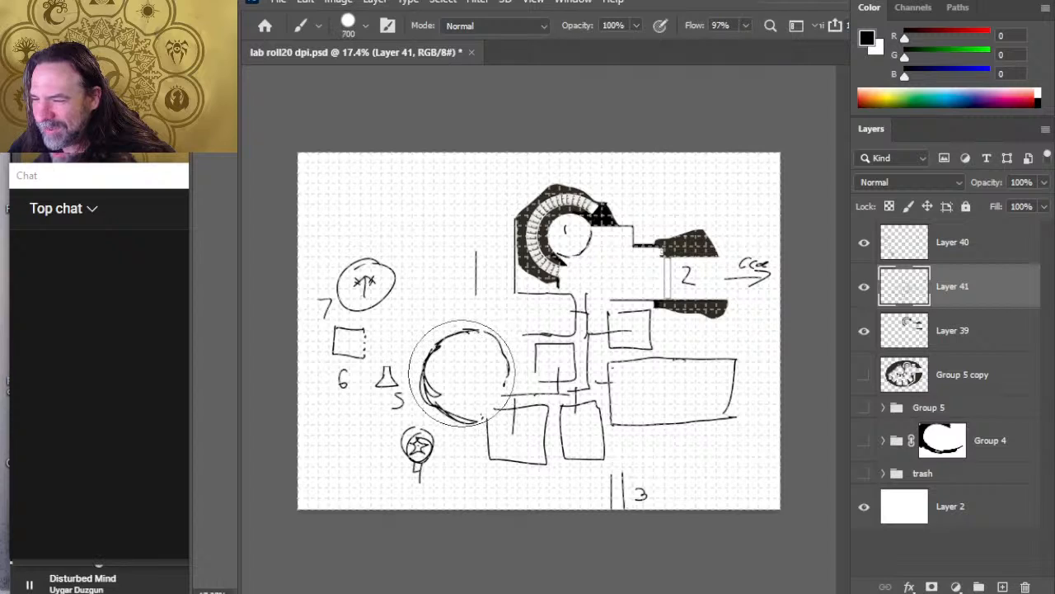
key("]")
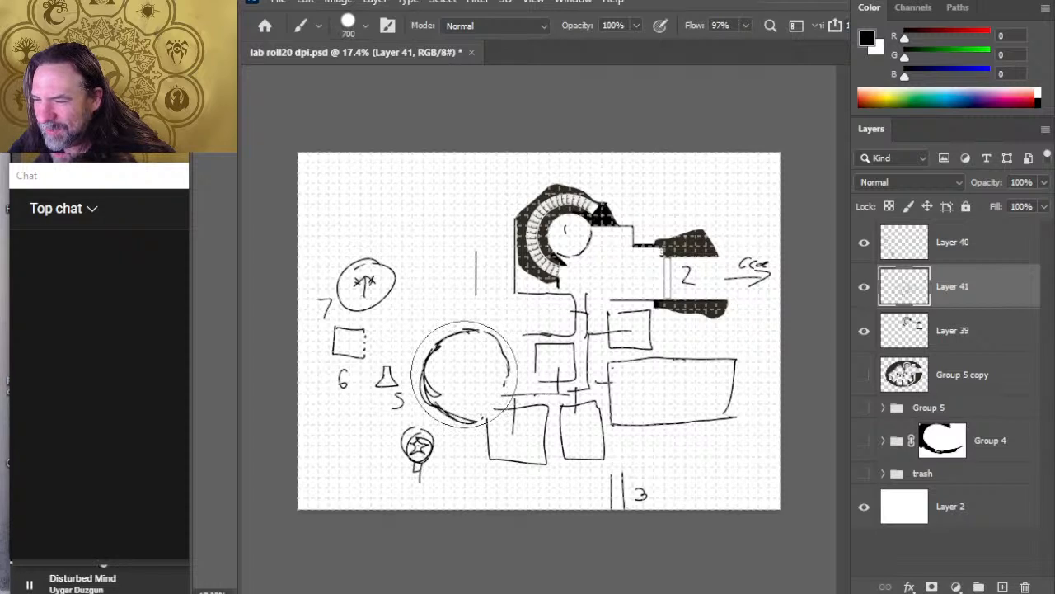
left_click(466, 371)
Step: Erase the middle of the black disc with a centred 600 px eraser to leave an even ring wall
key("e")
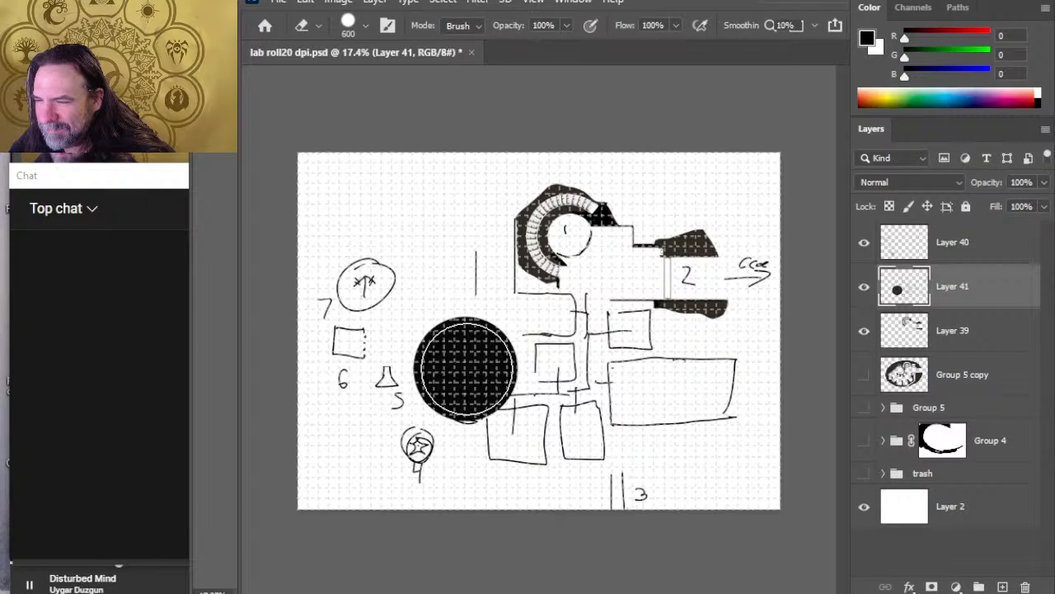
left_click(467, 371)
key("ctrl+z")
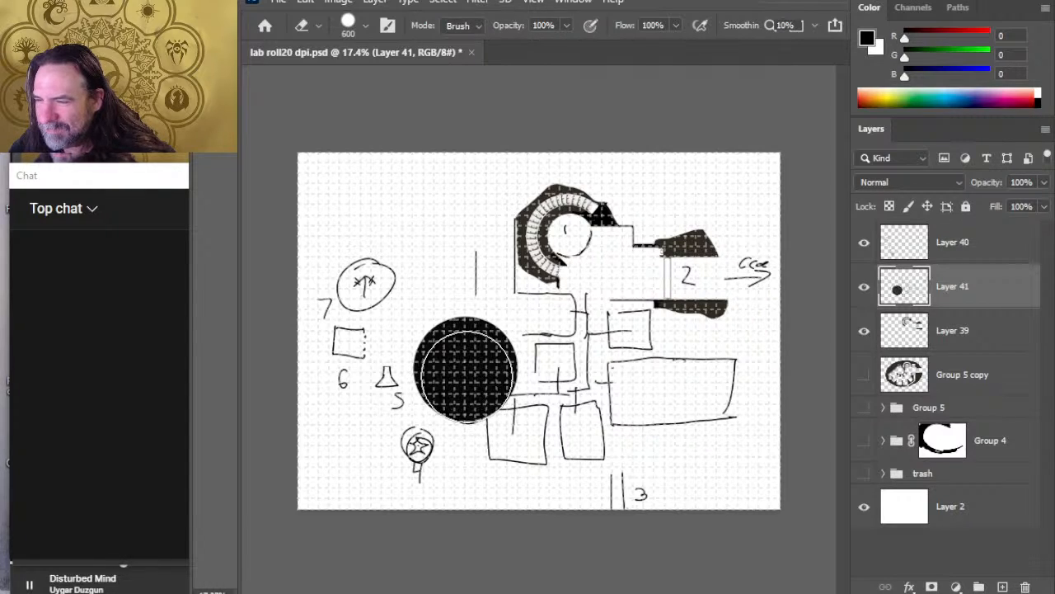
left_click(467, 371)
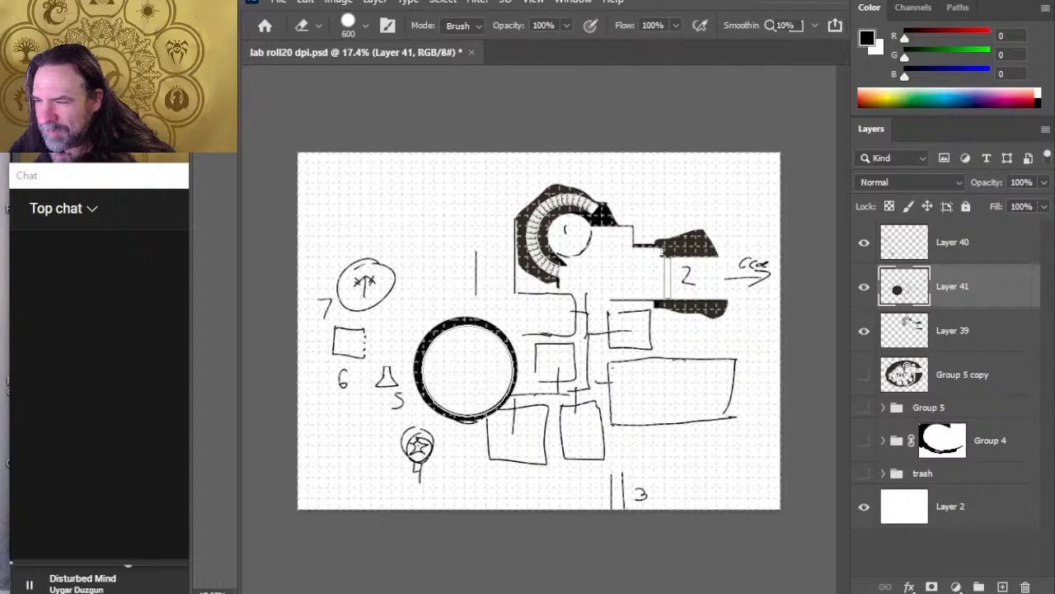
Step: Reduce the eraser to 40 px and cut a corridor opening in the right side of the ring wall
key("bracketleft")
key("bracketleft")
key("bracketleft")
key("bracketleft")
key("bracketleft")
key("bracketleft")
key("bracketleft")
key("bracketleft")
key("bracketleft")
key("bracketleft")
key("bracketleft")
key("bracketleft")
key("bracketleft")
key("bracketleft")
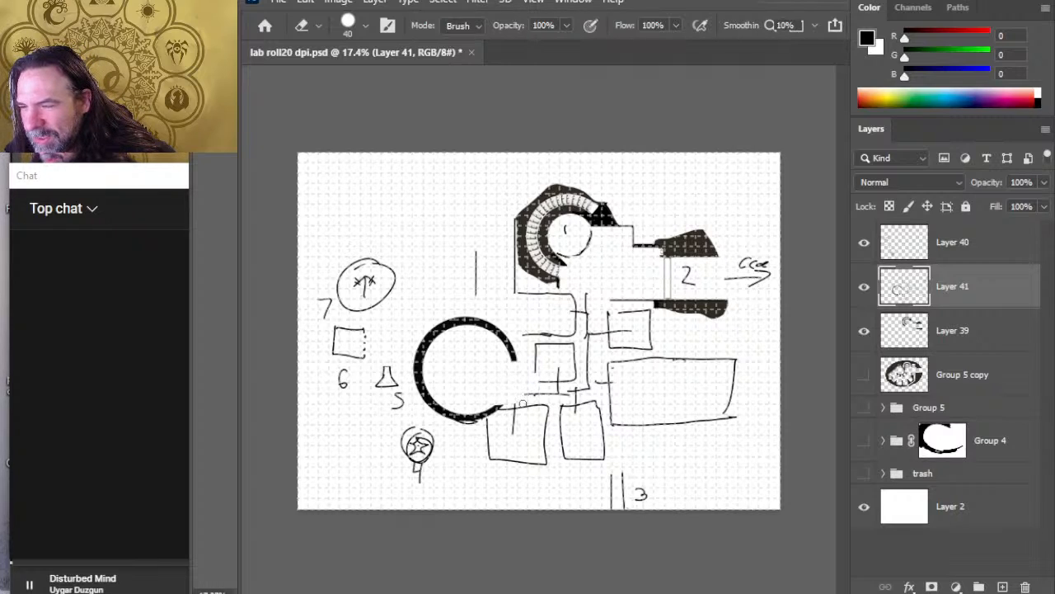
Step: Draw short horizontal corridor walls outward from both edges of the ring's opening with a 15 px brush
key("b")
key("bracketleft")
key("bracketleft")
key("bracketleft")
key("bracketleft")
key("bracketleft")
key("bracketleft")
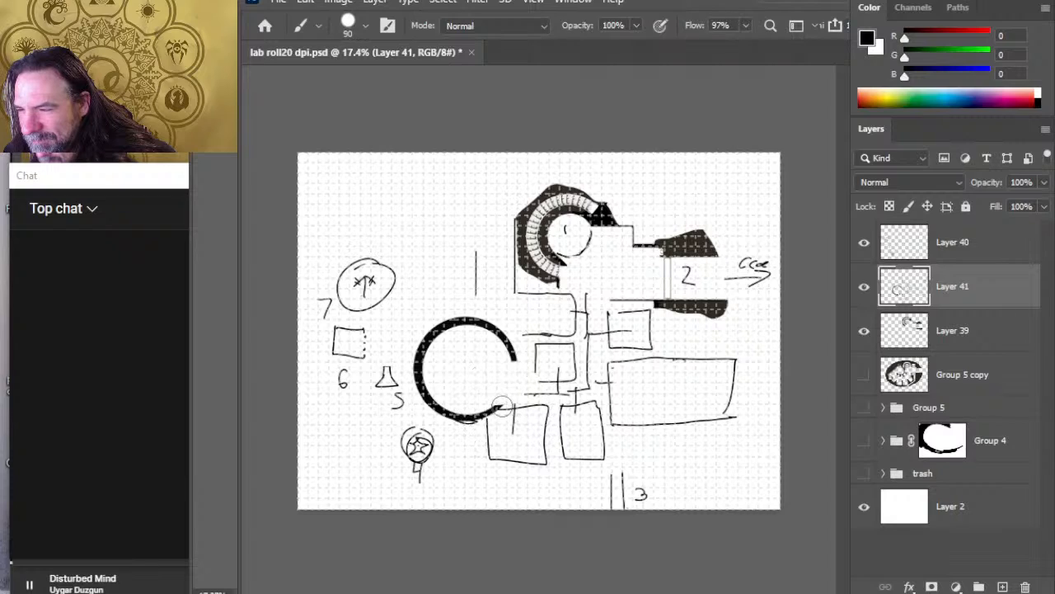
left_click_drag(524, 404, 498, 405)
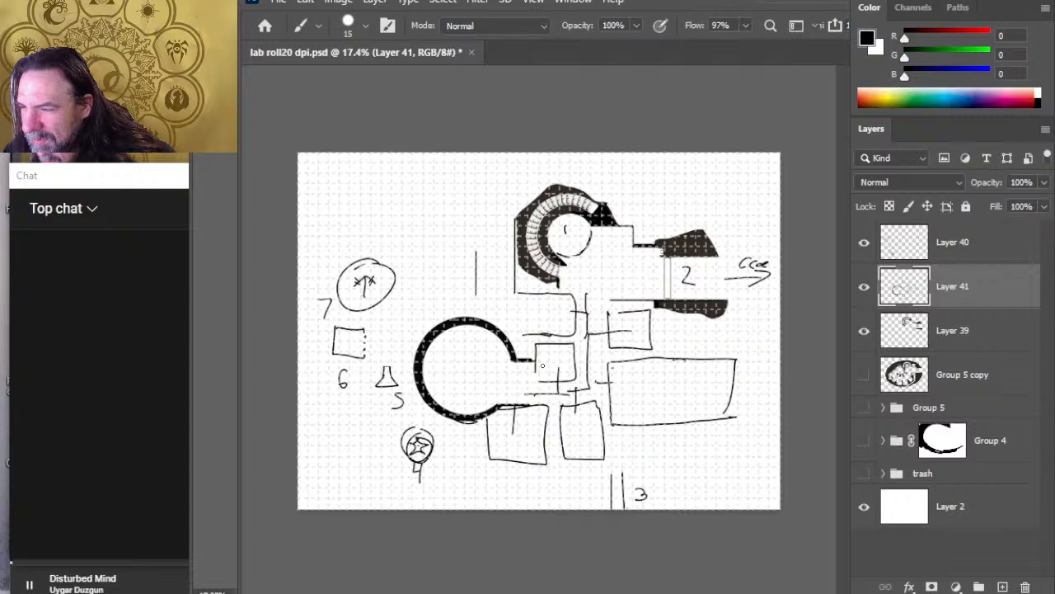
Step: Erase the old corridor line and the small room's lower left corner where they cross the new passage
key("e")
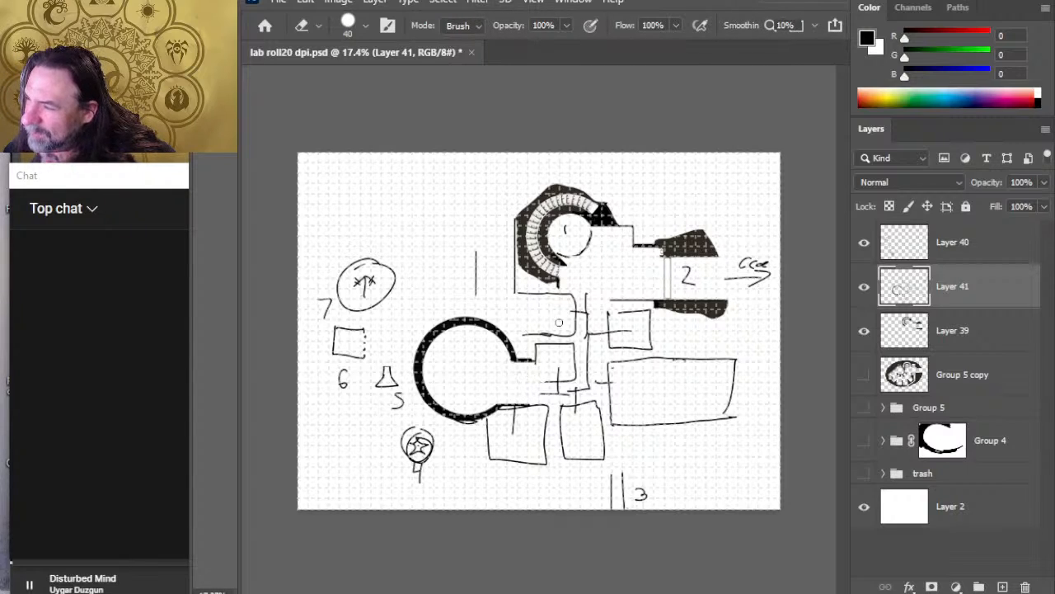
key("b")
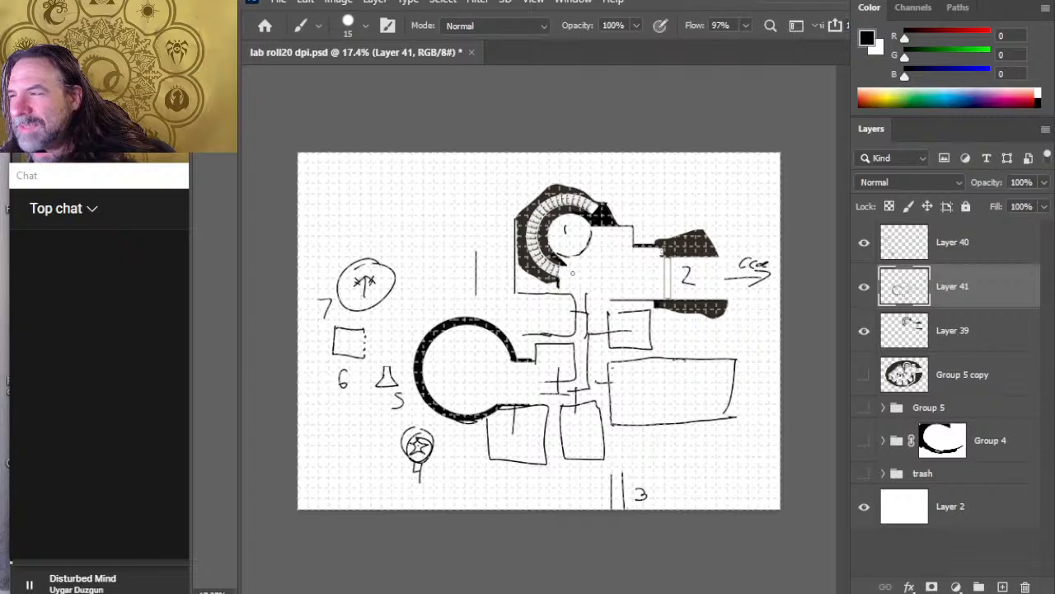
key("e")
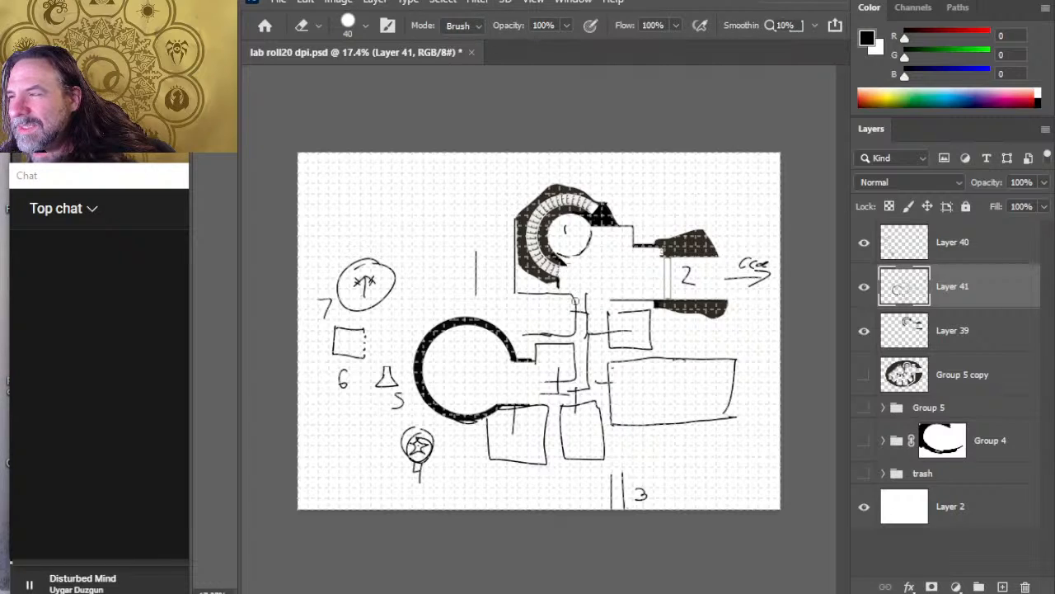
key("b")
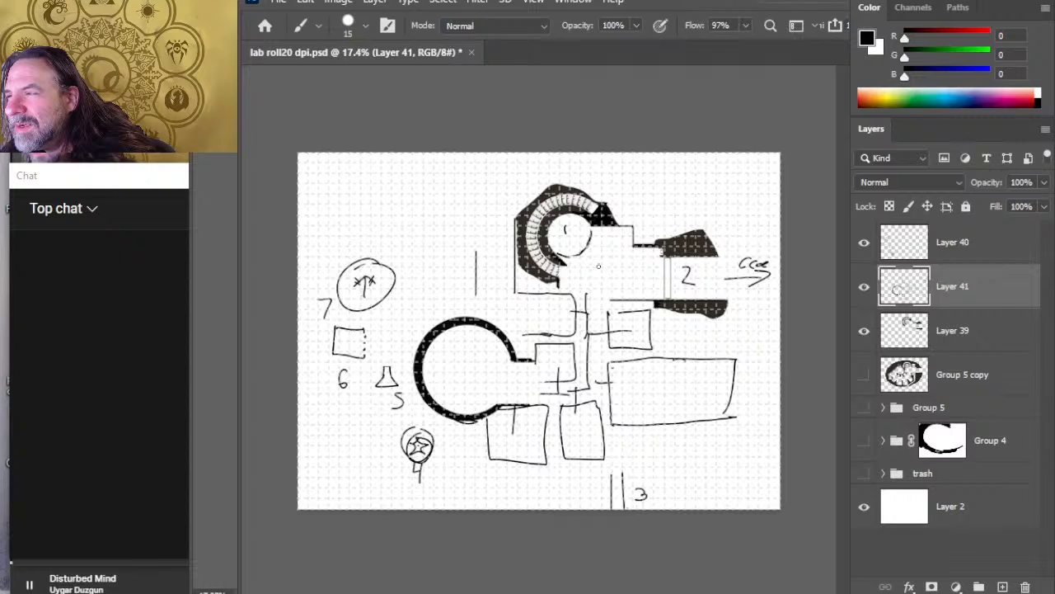
Step: On Layer 39, erase the lower tip of the curved stairs with its rock edging and tidy the adjoining end of the inner circle
left_click(950, 342)
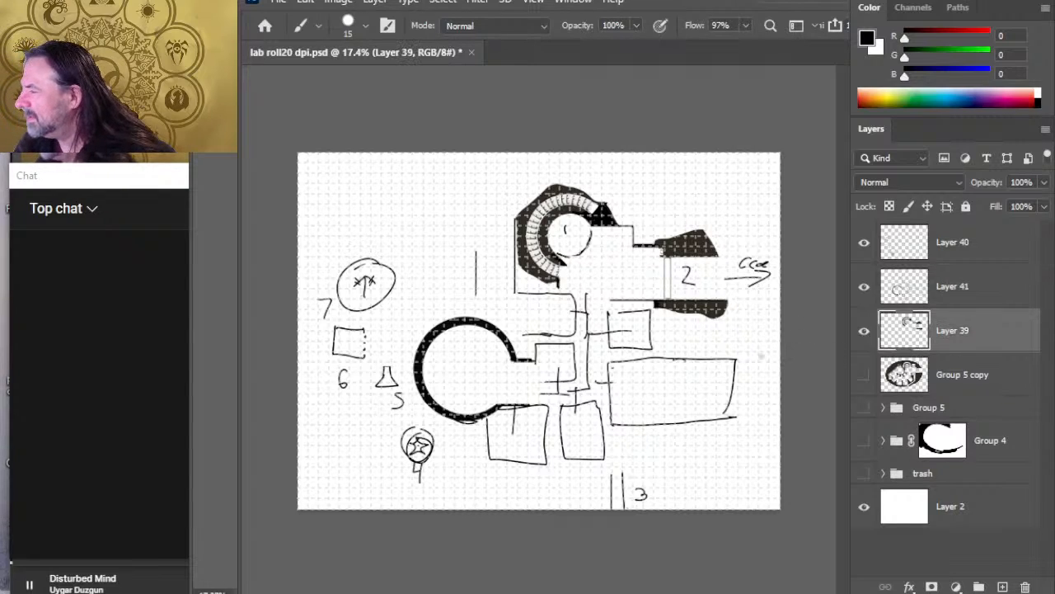
key("e")
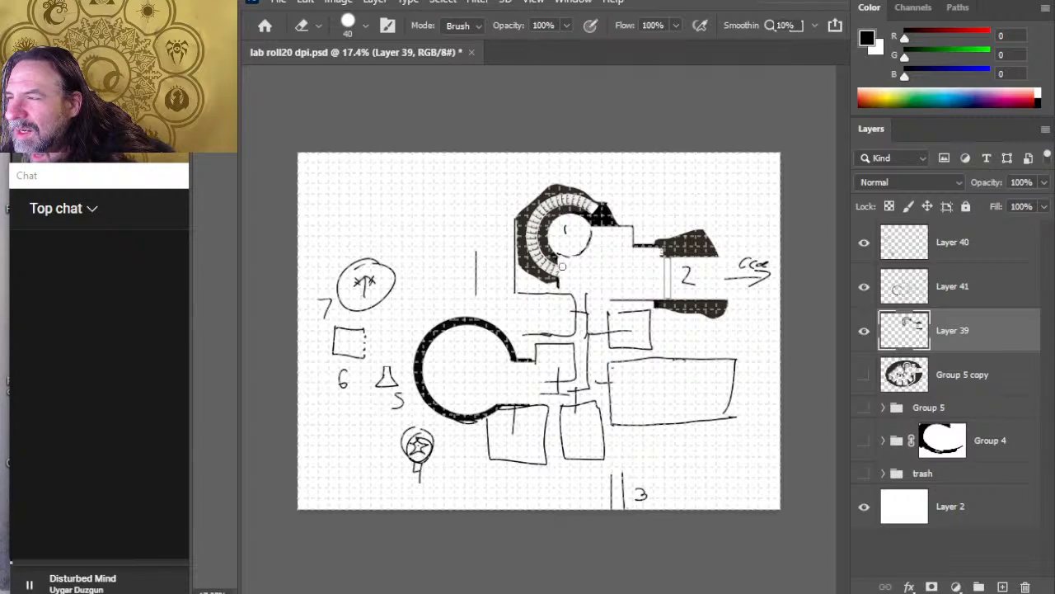
left_click_drag(562, 267, 558, 280)
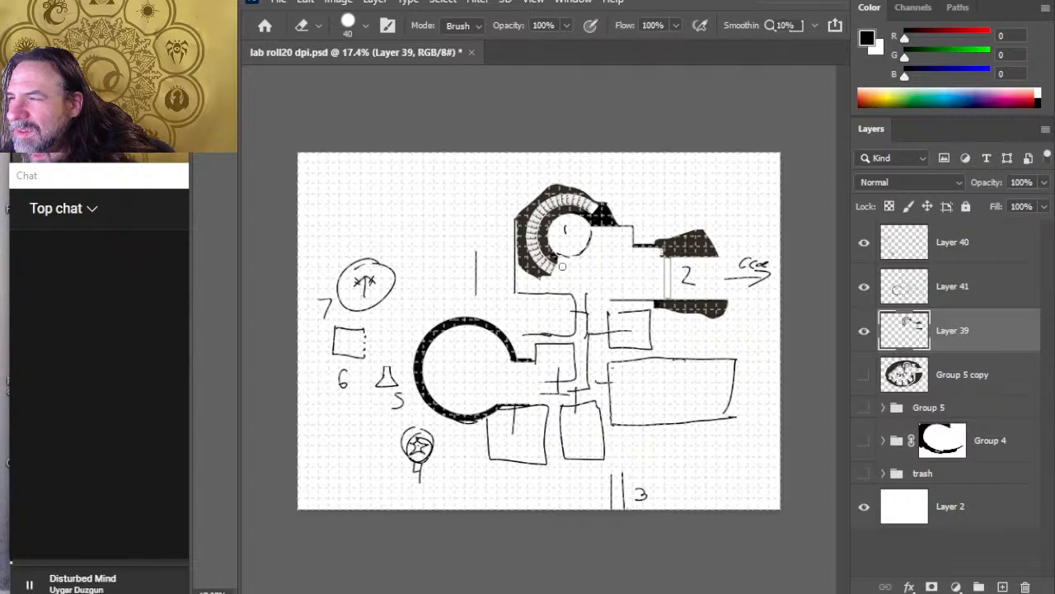
key("b")
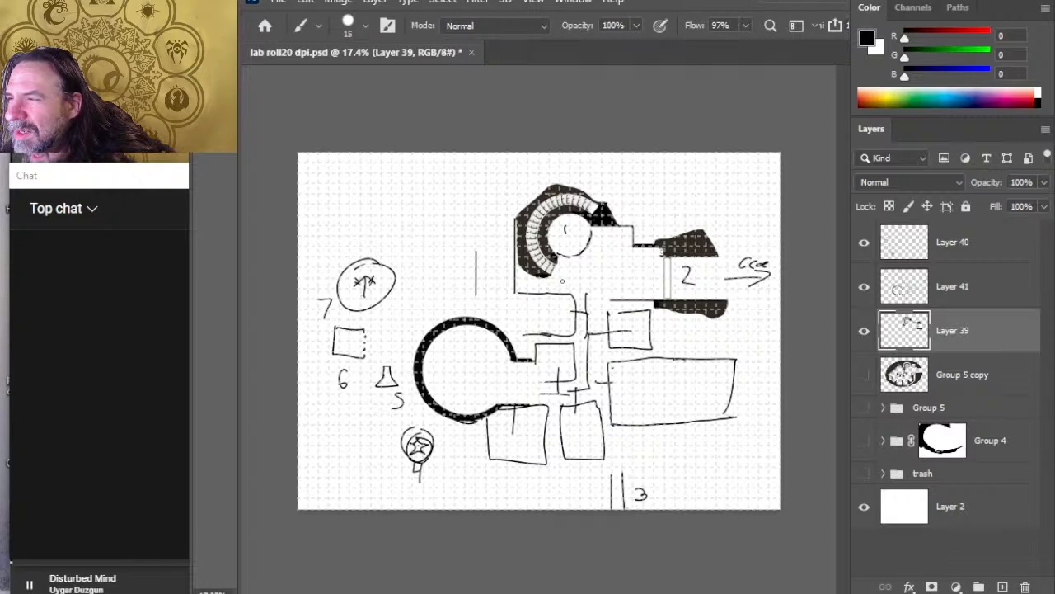
key("e")
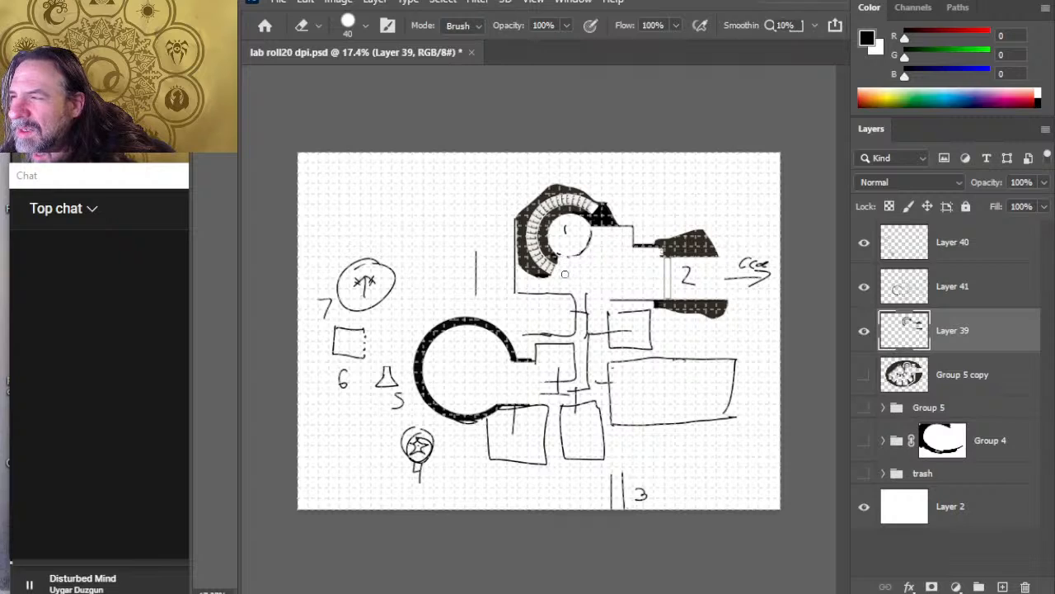
key("b")
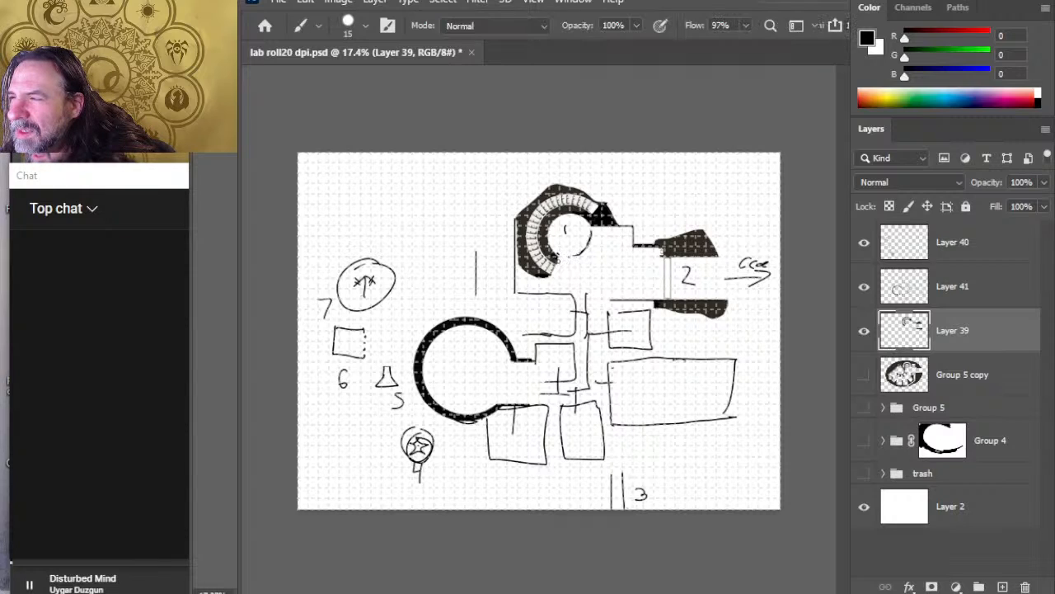
key("e")
Step: Thicken the inner rock edge beside the lower end of the curved stairs with a black 15 px brush and save the file
key("z")
mouse_move(561, 289)
left_mouse_down()
mouse_move(547, 284)
mouse_move(608, 281)
mouse_move(617, 295)
left_mouse_up()
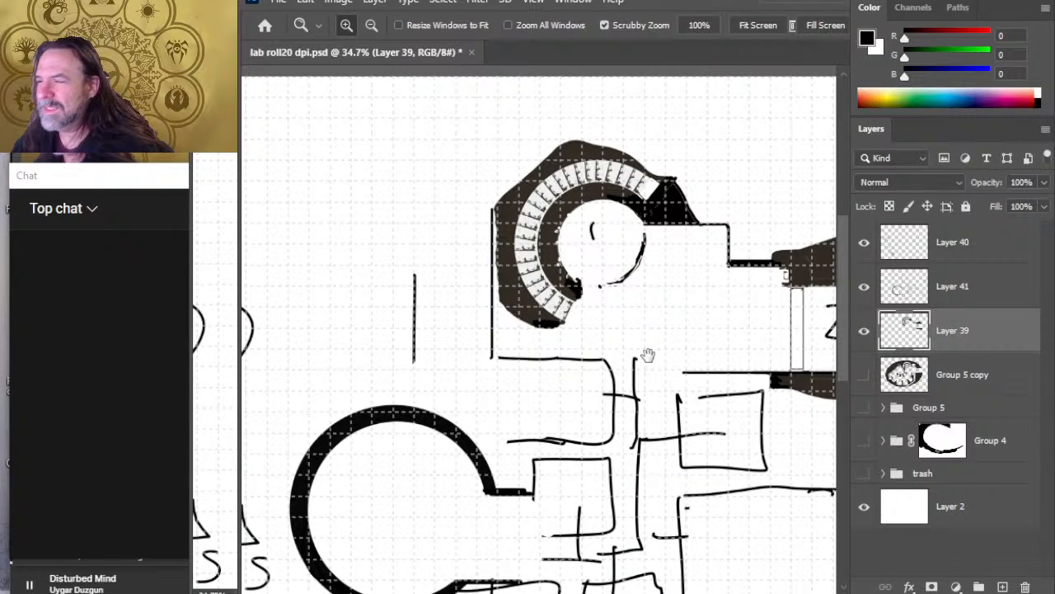
left_click_drag(648, 354, 611, 349)
key("b")
key("z")
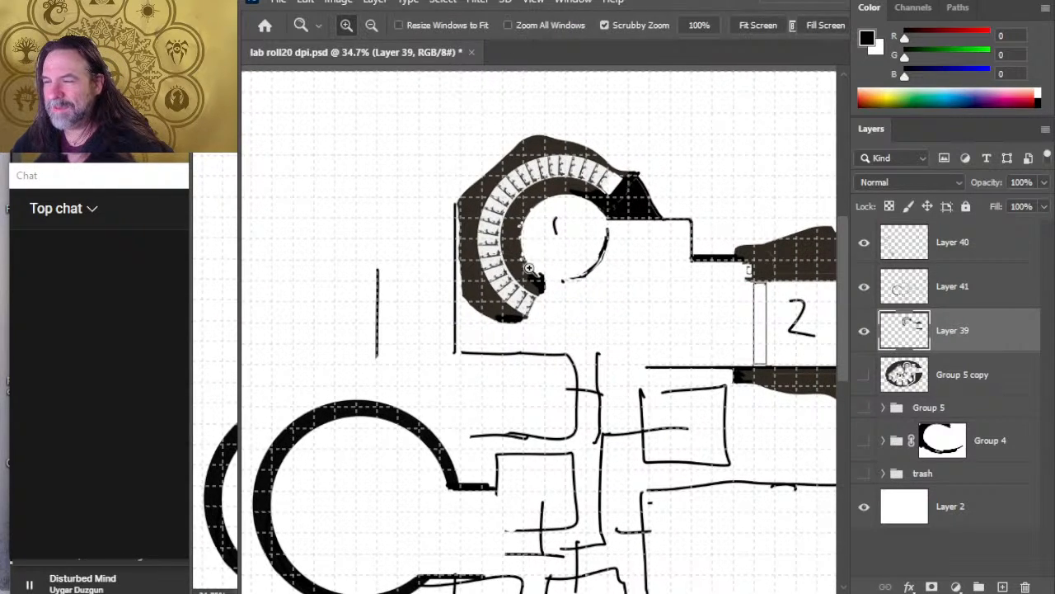
left_click_drag(528, 268, 532, 268)
key("b")
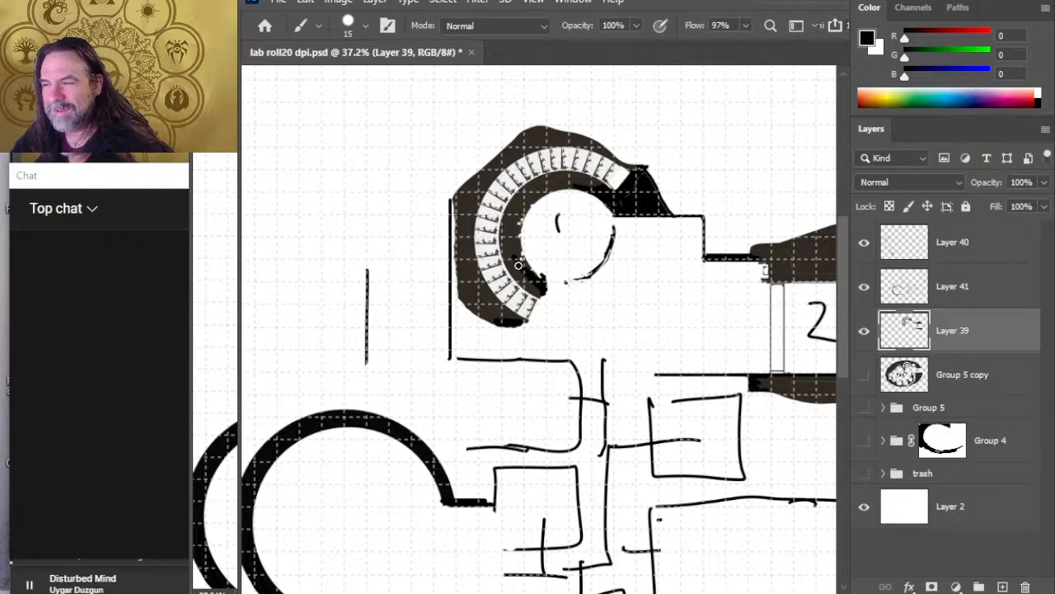
key("e")
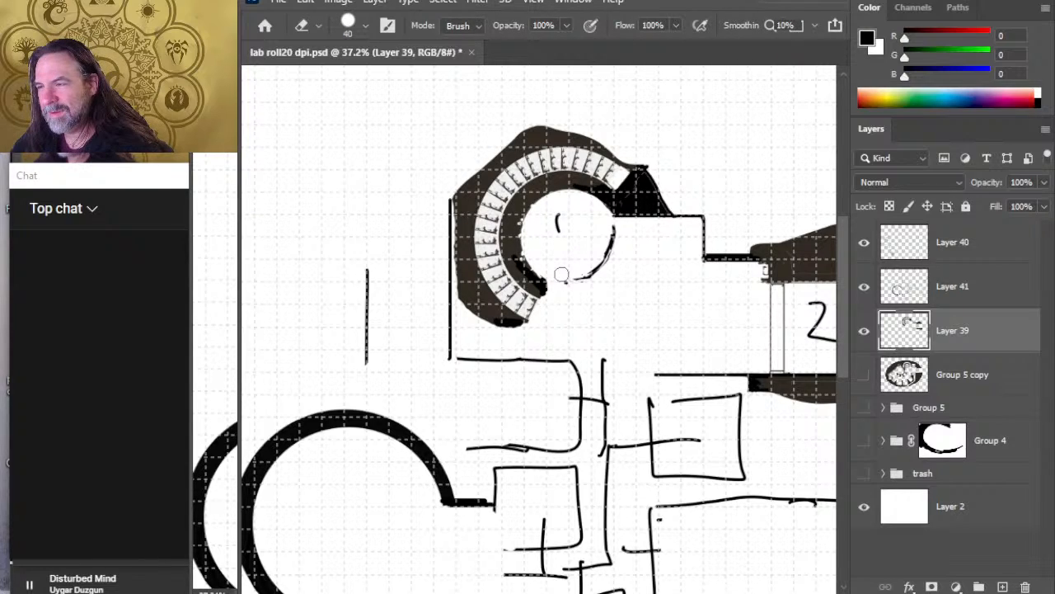
key("b")
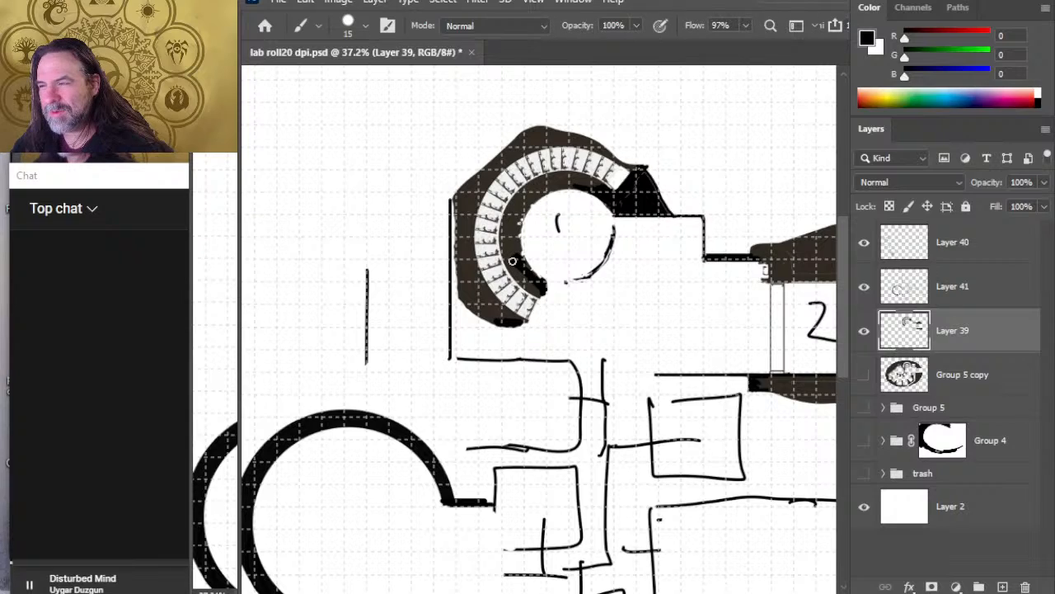
mouse_move(512, 262)
left_mouse_down()
mouse_move(511, 220)
mouse_move(518, 246)
left_mouse_up()
key("ctrl+s")
Step: Erase the rough lower right arc of the inner circle and redraw it as a short, thin arc with an 8 px brush
key("e")
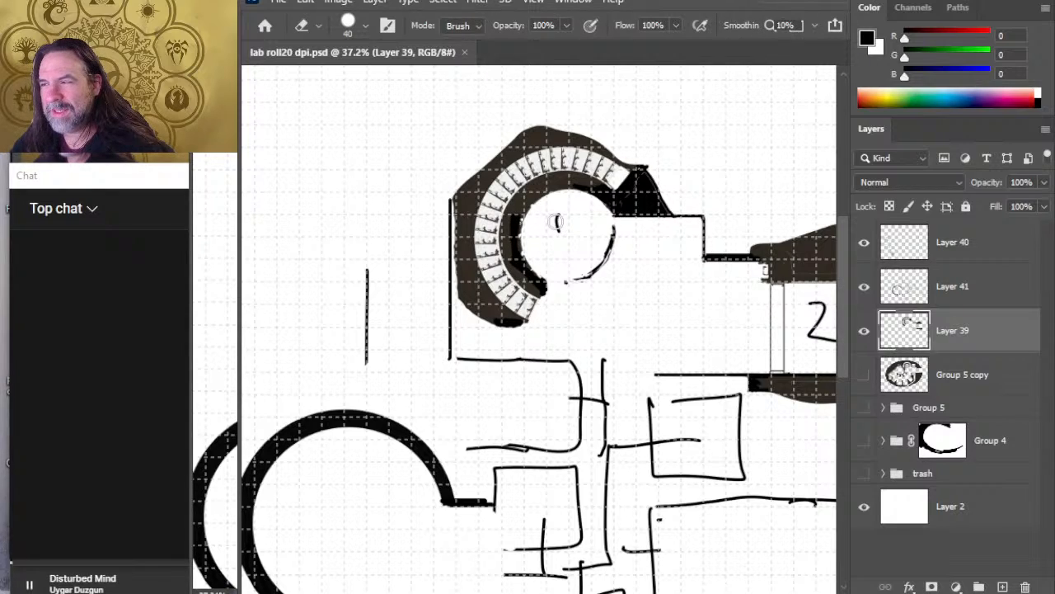
left_click(546, 295)
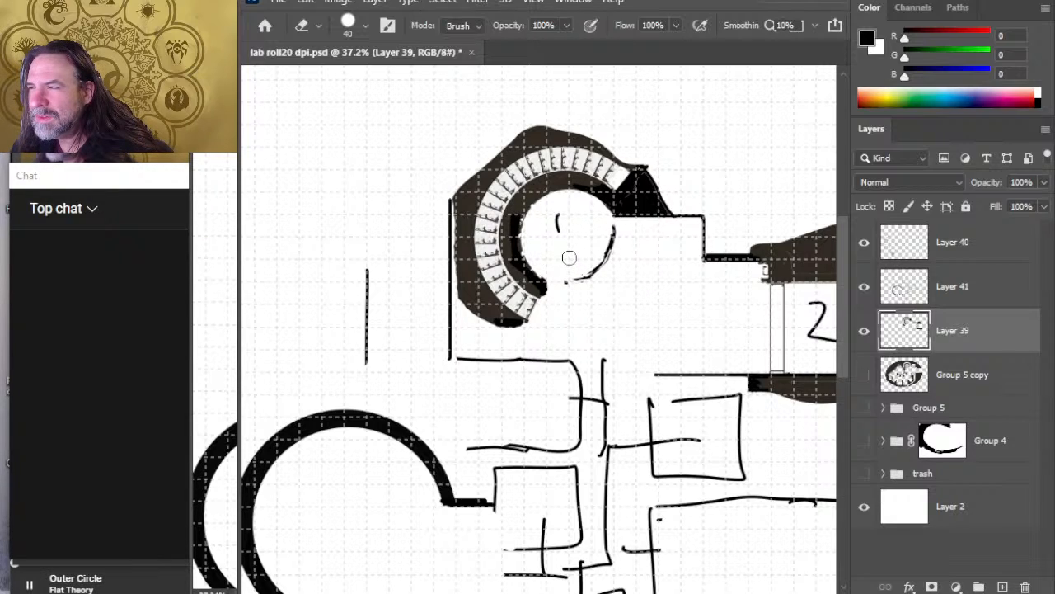
left_click_drag(605, 245, 617, 229)
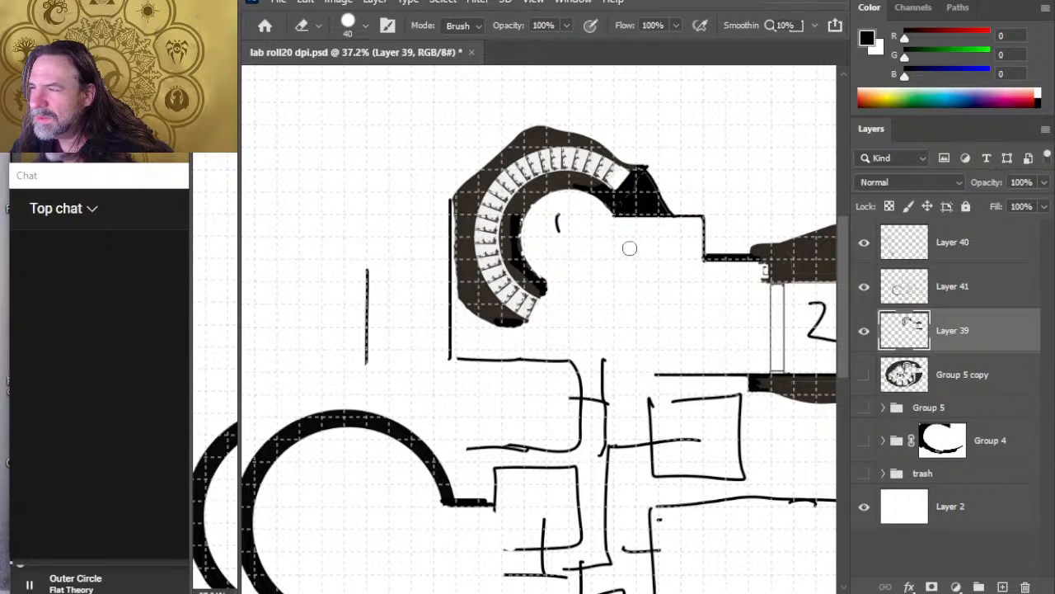
key("b")
key("bracketleft")
key("bracketleft")
key("bracketleft")
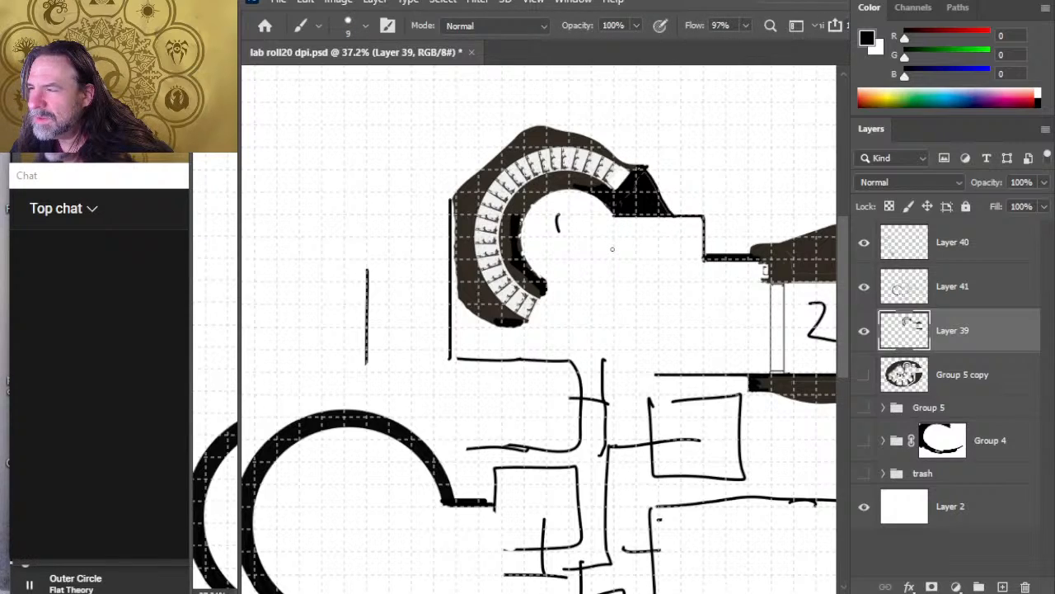
mouse_move(612, 247)
left_mouse_down()
mouse_move(591, 270)
mouse_move(567, 276)
mouse_move(611, 244)
mouse_move(563, 273)
mouse_move(585, 278)
left_mouse_up()
Step: Touch up the lower tip of the stairs' inner rock edge with the 8 px brush and 40 px eraser
key("e")
key("b")
key("e")
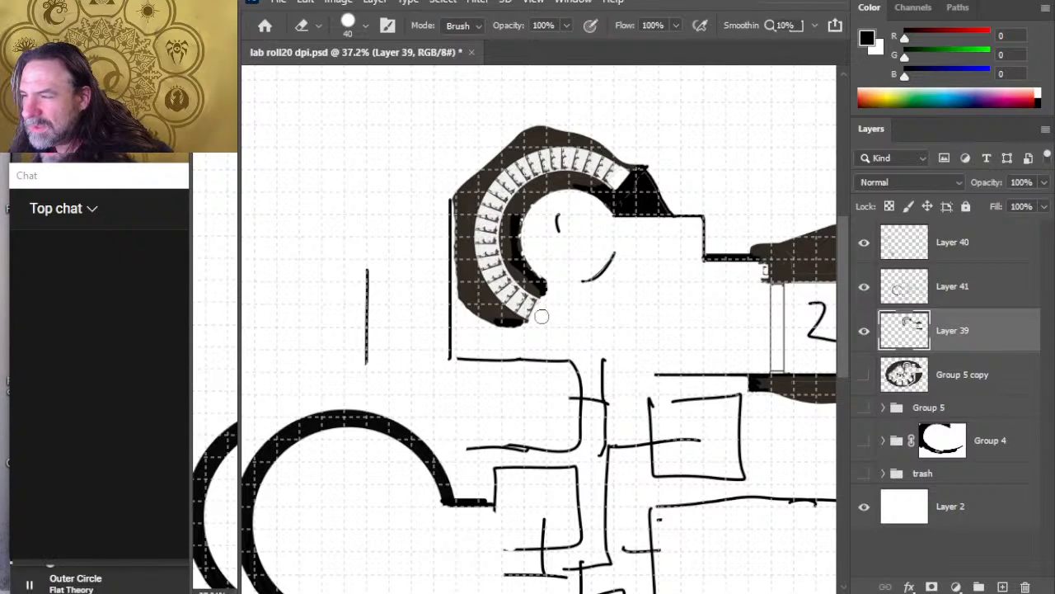
key("b")
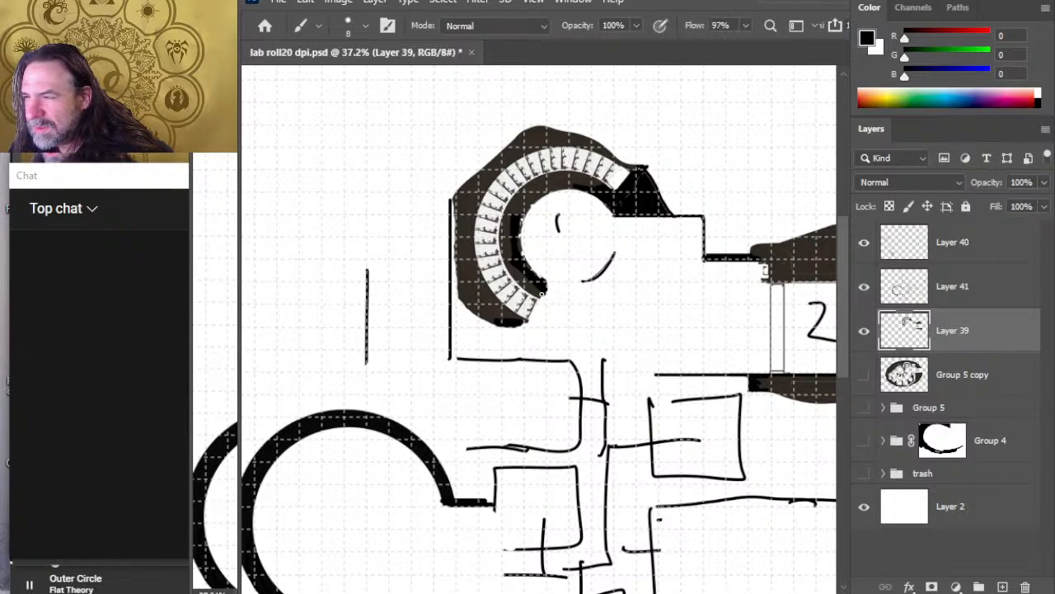
key("e")
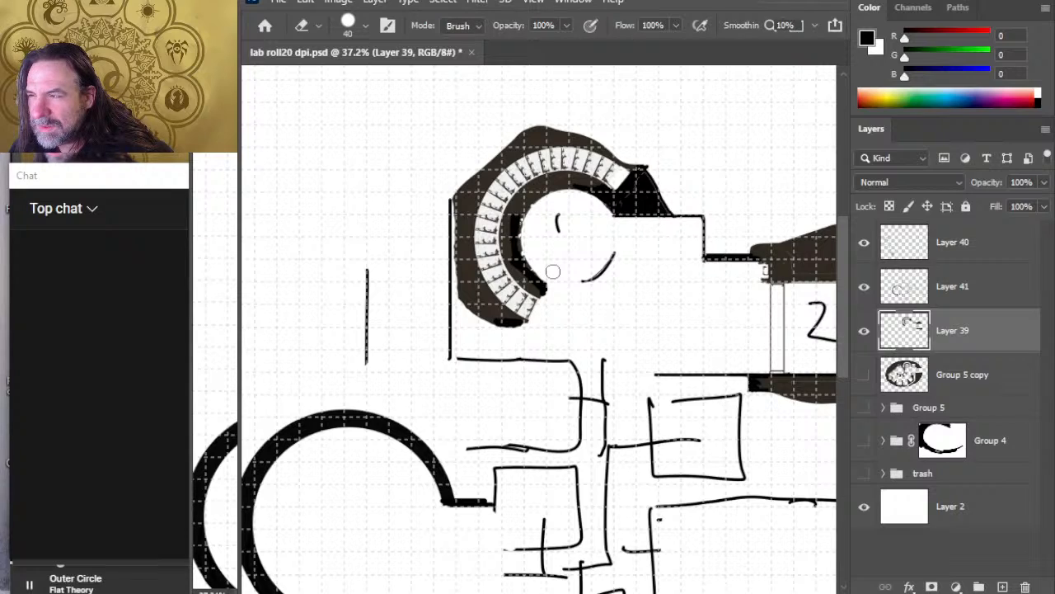
Step: Draw a short vertical wall down from the stair room's bottom wall, then erase the old corridor lines beside it on Layer 41
key("b")
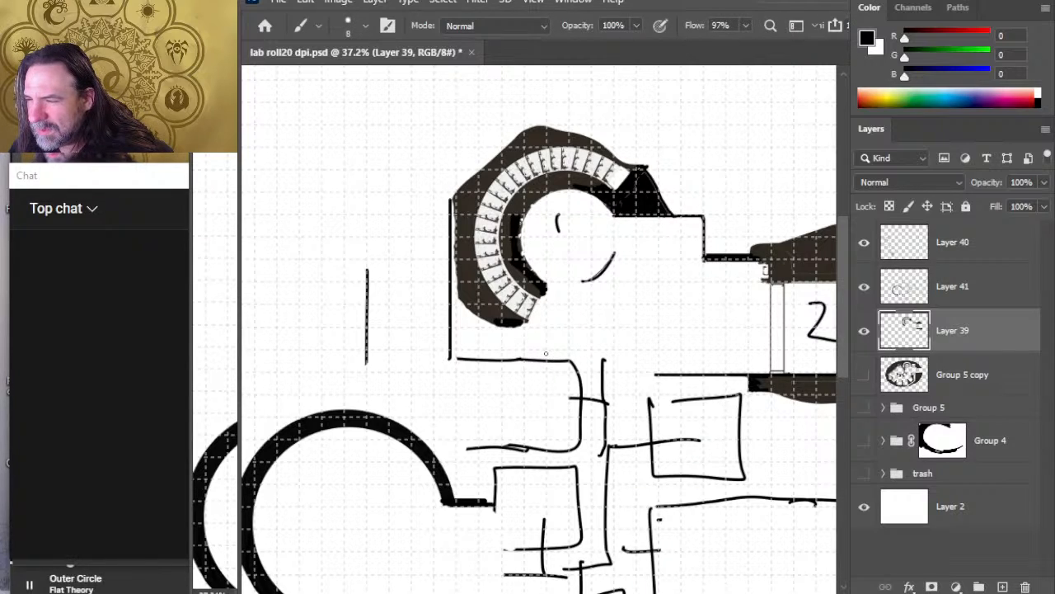
left_click_drag(544, 353, 544, 394)
key("e")
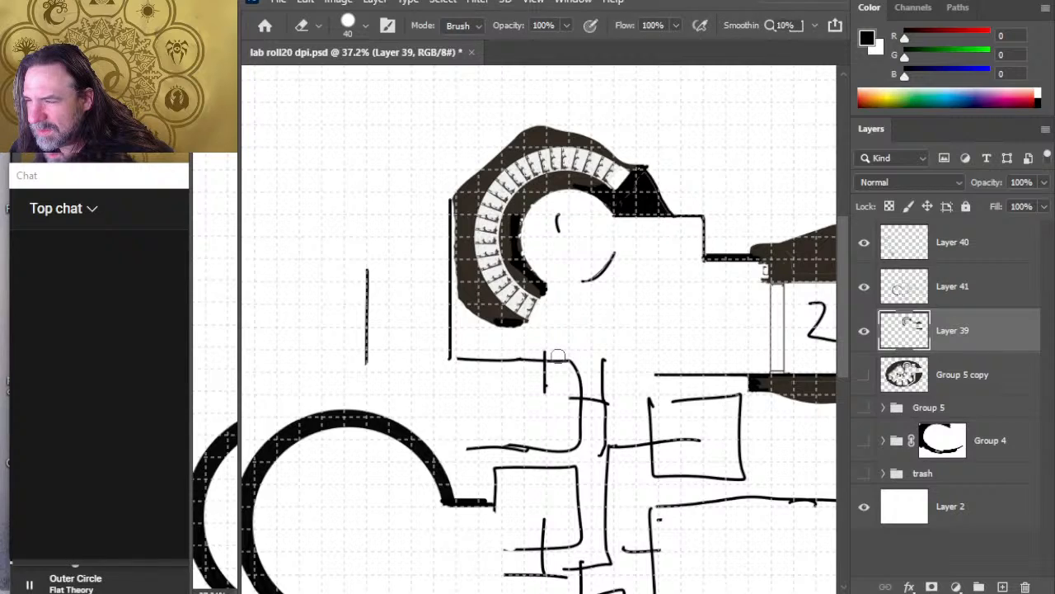
left_click(972, 298)
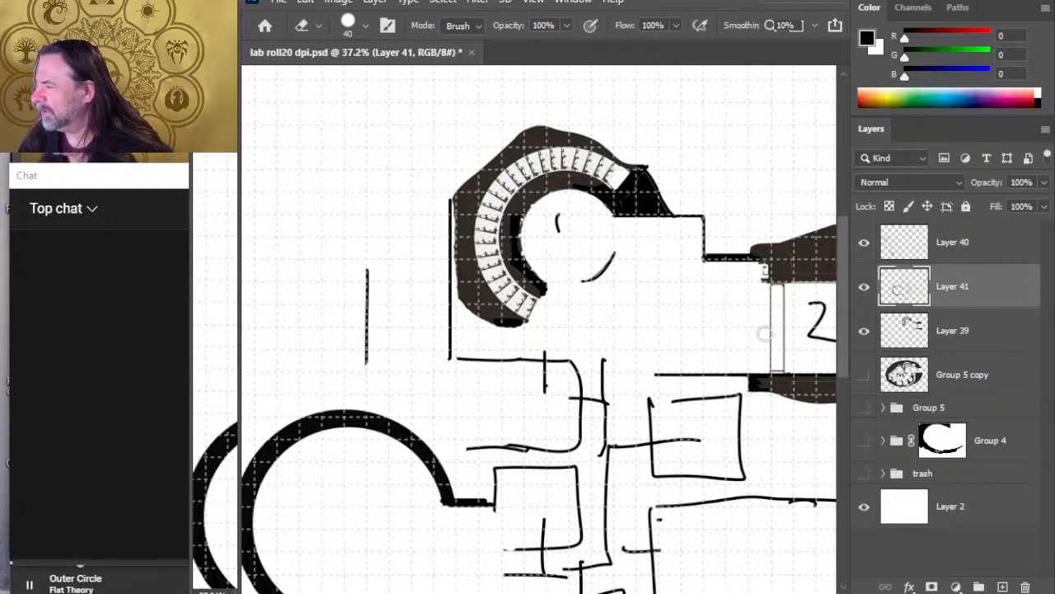
left_click_drag(578, 367, 582, 407)
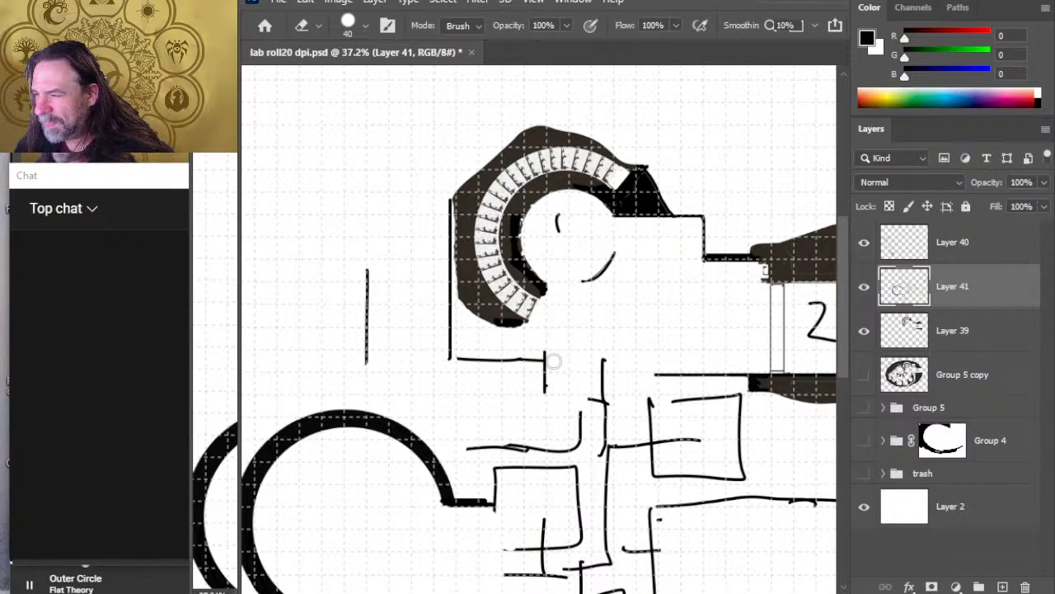
left_click_drag(604, 359, 604, 417)
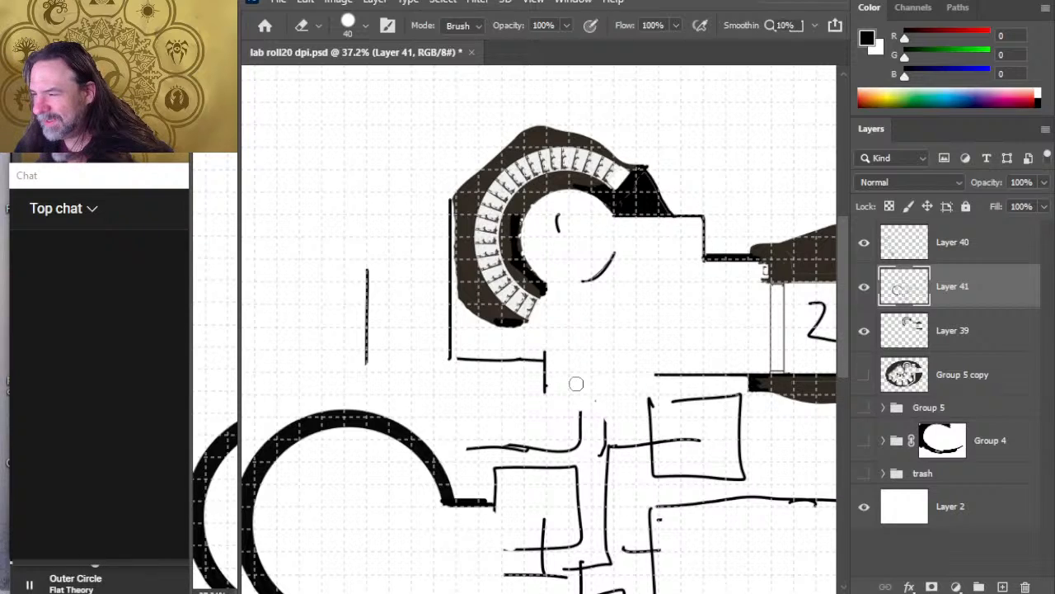
Step: Draw the wider passage's right wall with the 8 px brush and join its upper end to the entrance room's bottom wall
key("b")
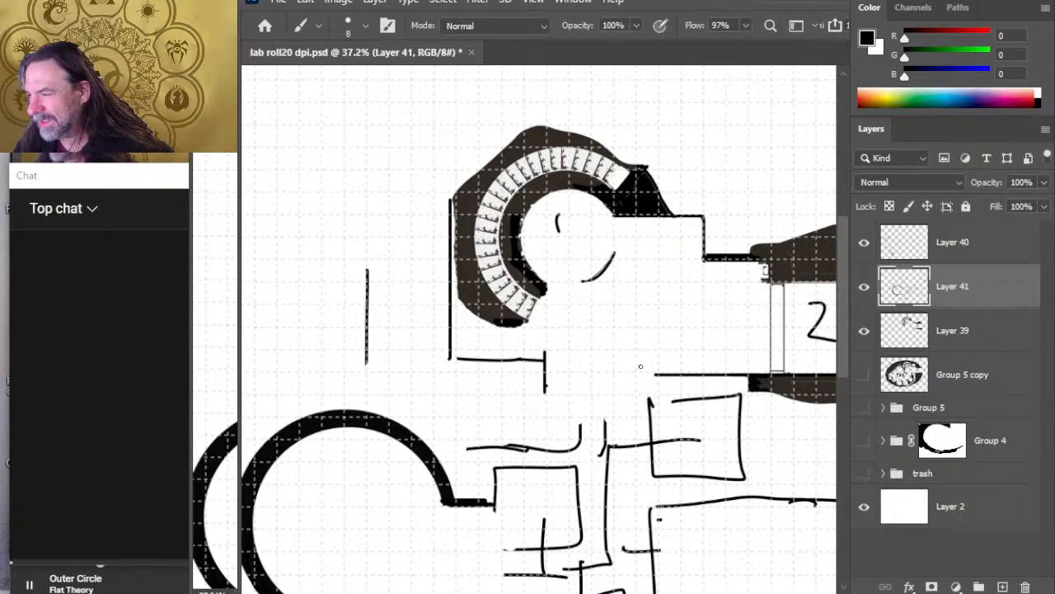
left_click_drag(635, 369, 635, 415)
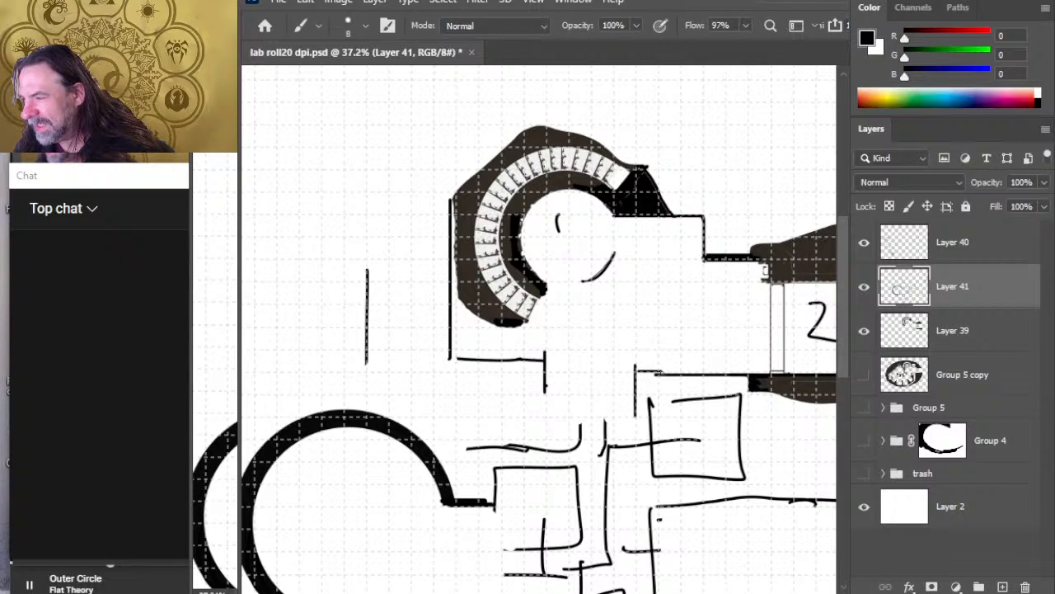
mouse_move(657, 373)
left_mouse_down()
mouse_move(635, 372)
mouse_move(656, 374)
left_mouse_up()
key("ctrl+z")
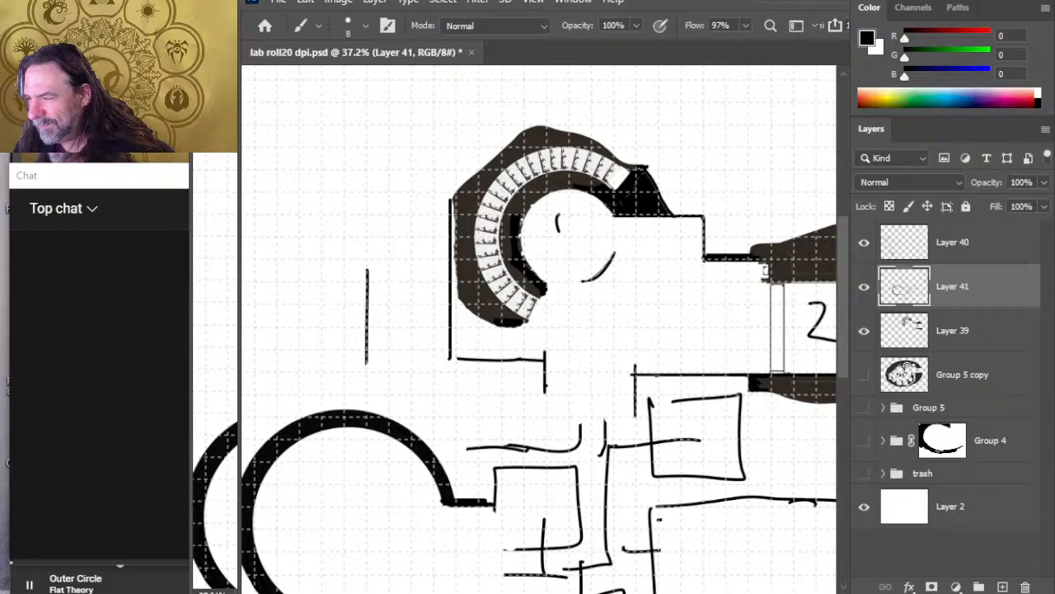
key("e")
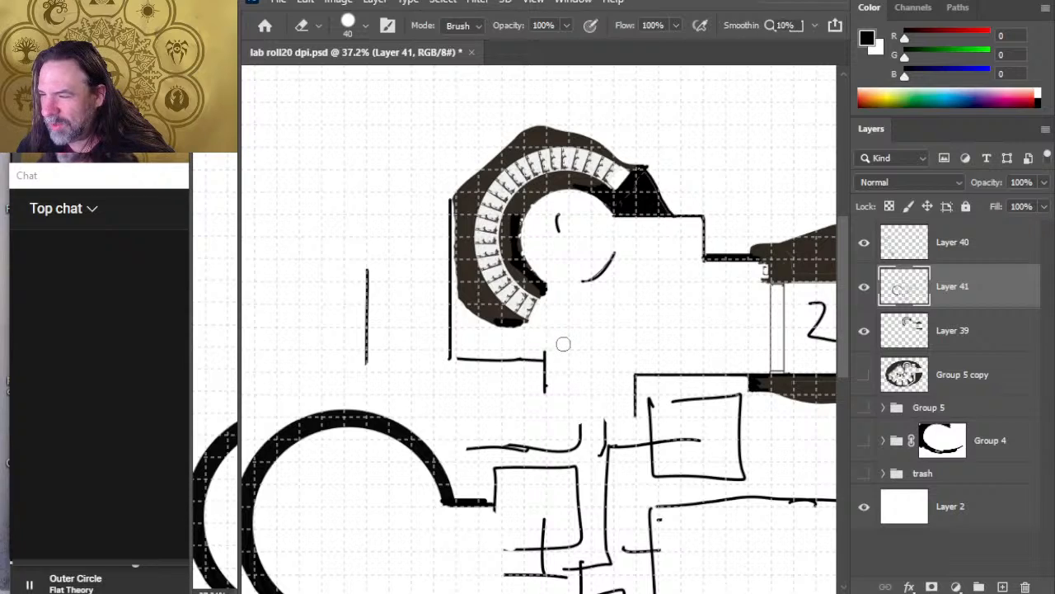
Step: On Layer 39, erase the short vertical wall and draw a new horizontal bottom wall just below the old one
left_click(973, 335)
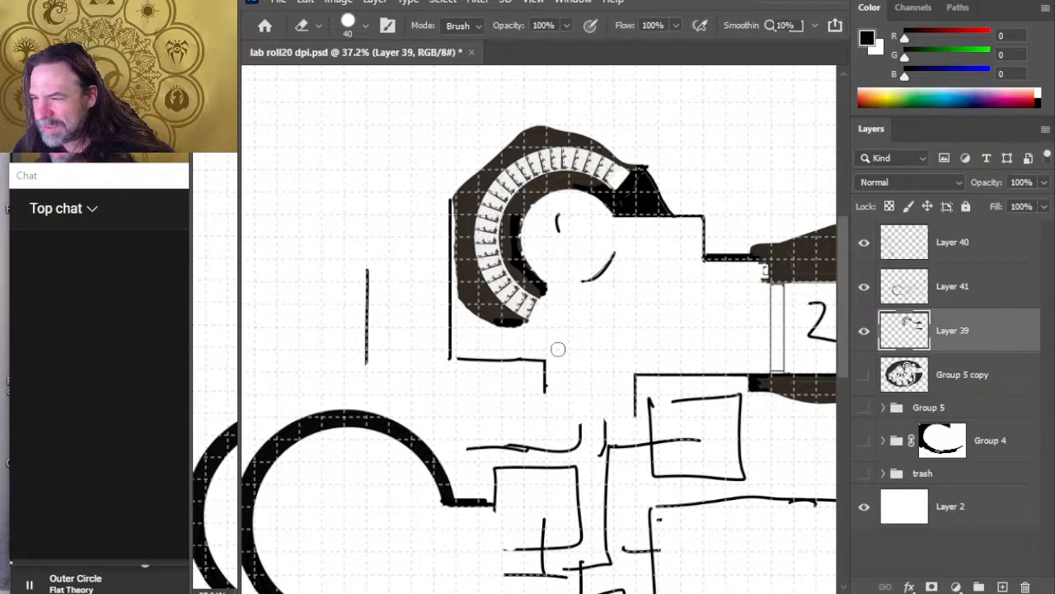
mouse_move(558, 349)
left_mouse_down()
mouse_move(555, 409)
mouse_move(546, 372)
mouse_move(451, 372)
left_mouse_up()
key("b")
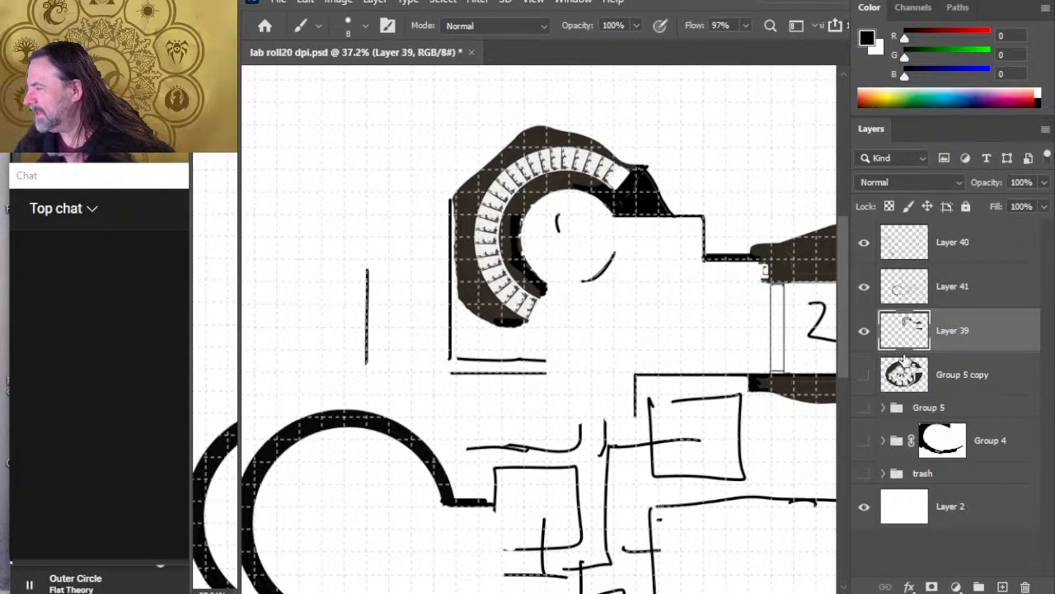
Step: Nudge Layer 41 slightly to the right to line up the stair room's left wall with the rock edge
left_click(864, 288)
left_click(864, 288)
left_click(934, 295)
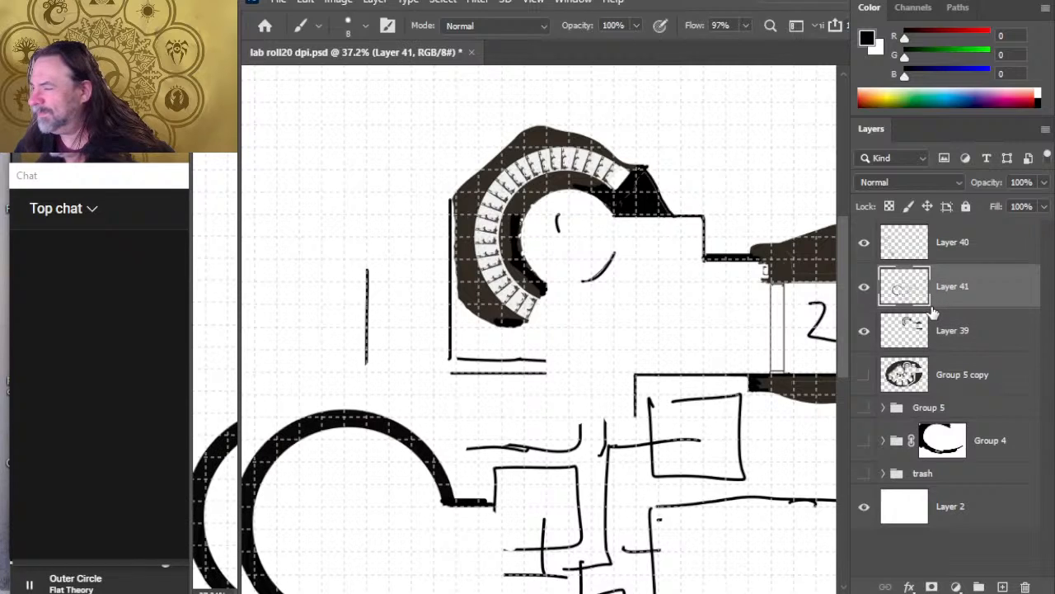
key("v")
key("Right")
key("Right")
key("Right")
key("Right")
key("Right")
key("Right")
key("Right")
key("Right")
key("Right")
key("Right")
key("Right")
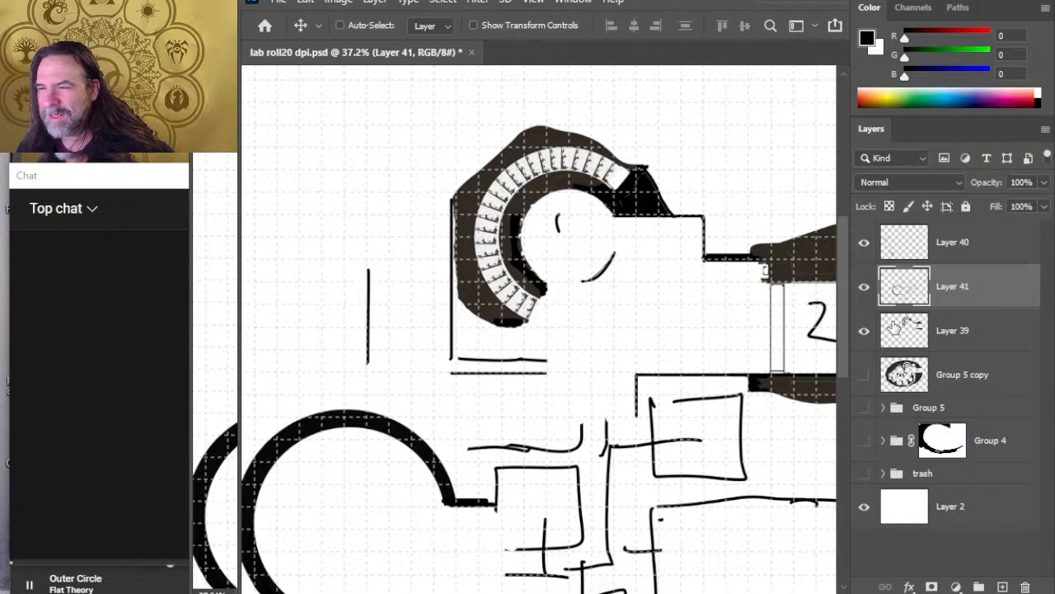
key("Right")
key("Right")
key("Right")
key("Right")
key("Right")
key("Right")
key("Right")
key("Right")
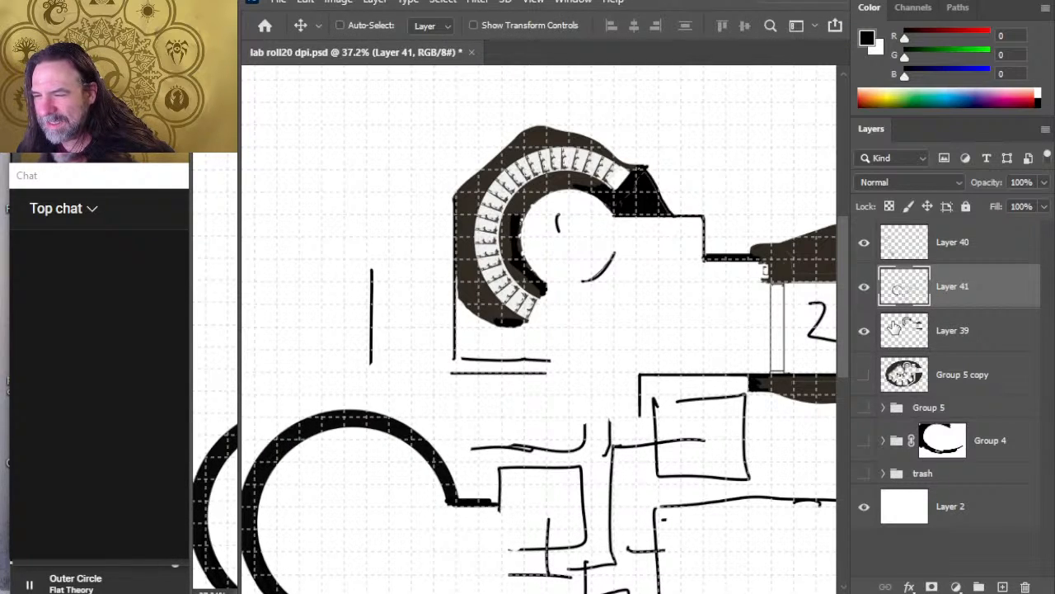
key("Left")
key("Left")
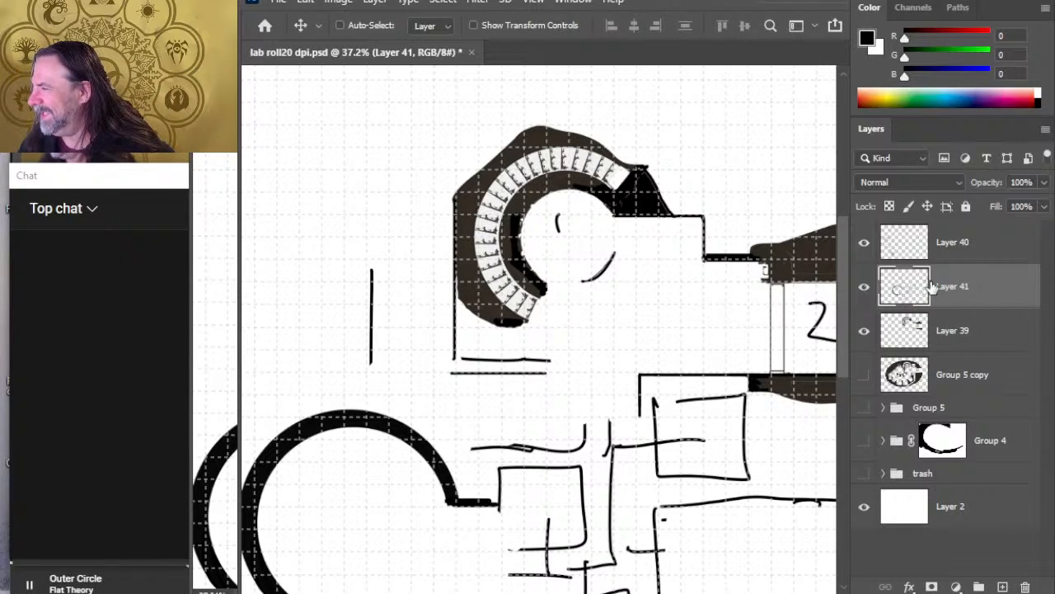
Step: Erase the stair room's old bottom wall on Layer 41 and extend the left wall down to the new bottom wall
left_click(865, 288)
left_click(865, 287)
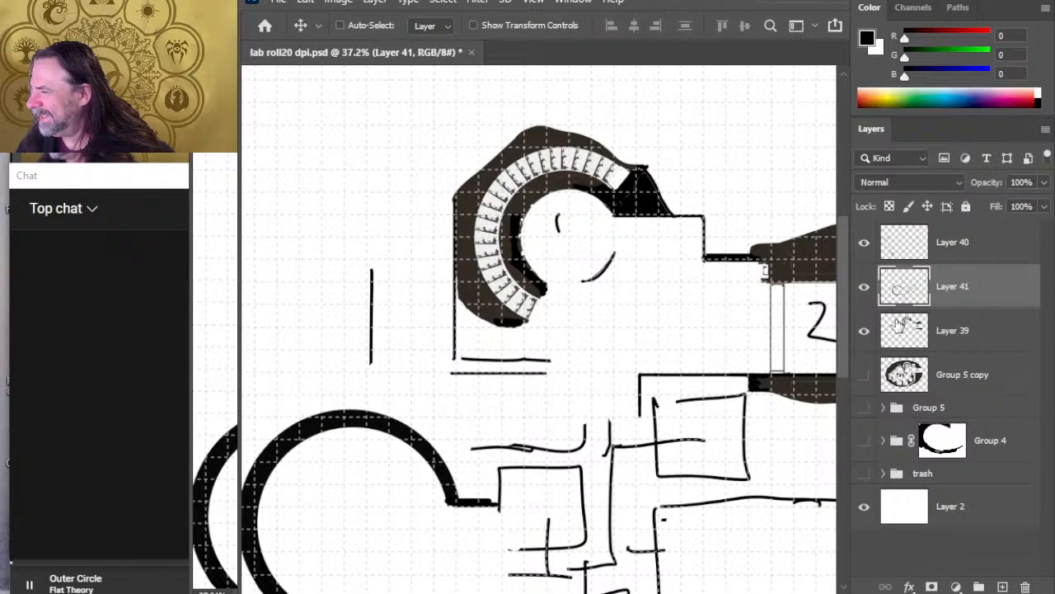
key("e")
left_click_drag(559, 356, 469, 359)
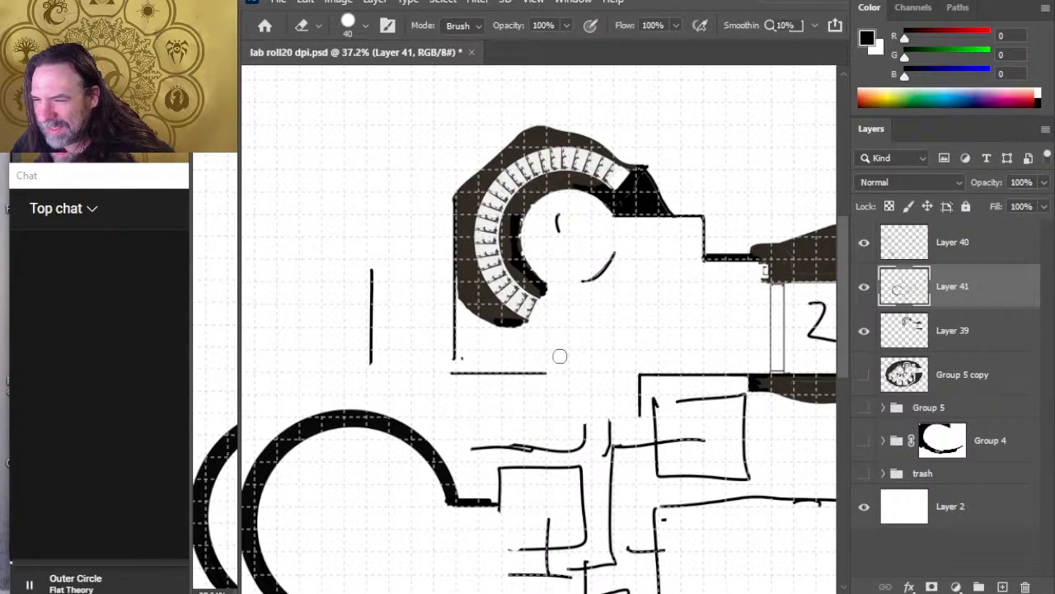
key("b")
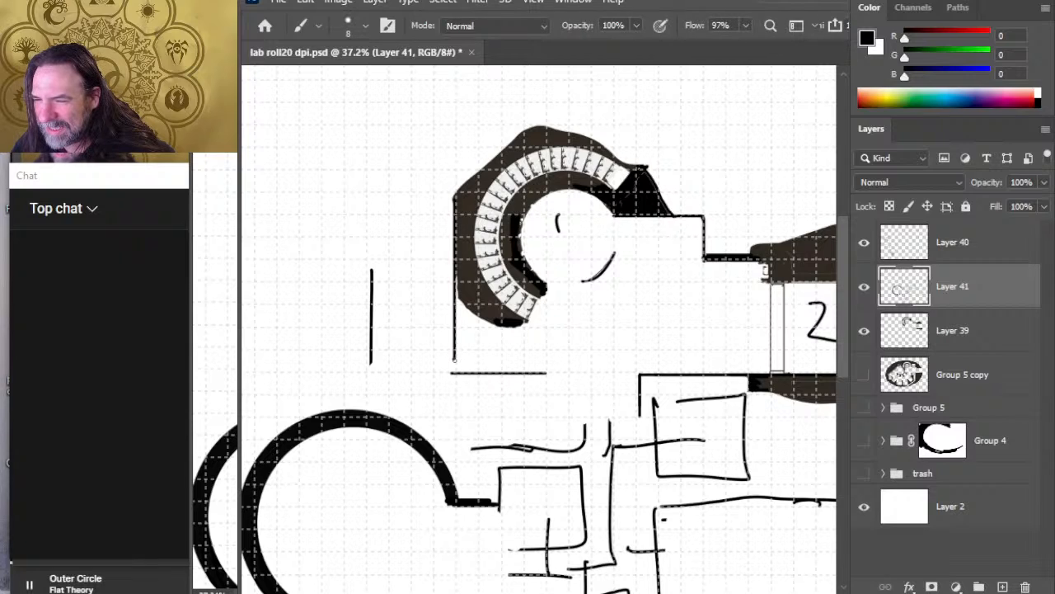
left_click_drag(453, 360, 453, 373)
key("e")
key("b")
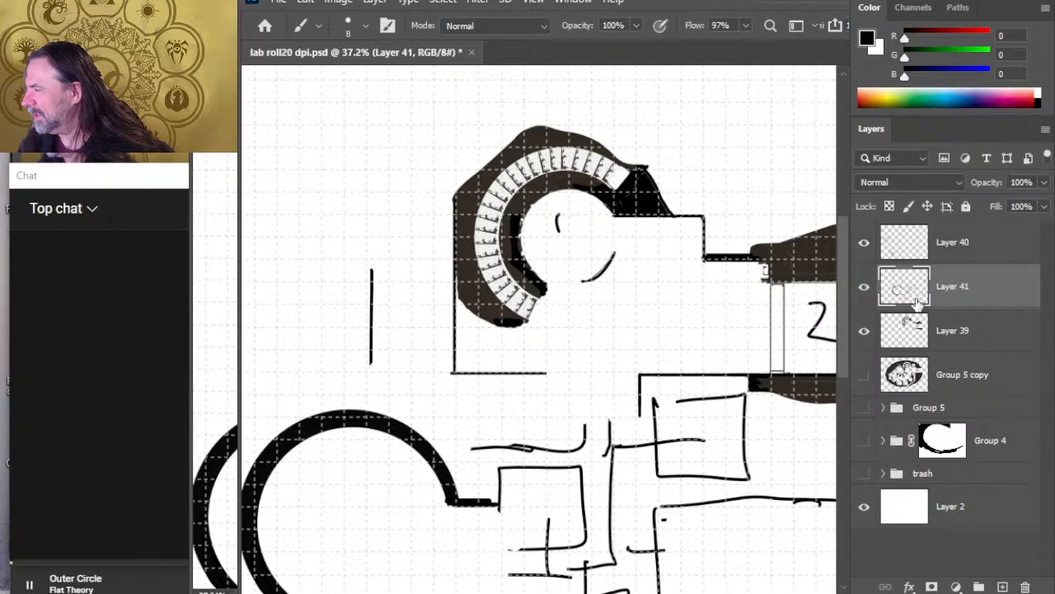
Step: On Layer 39, trim the bottom wall's overhang at the left corner and fill out the stairs' lower inner tip with the 8 px brush
left_click(964, 254)
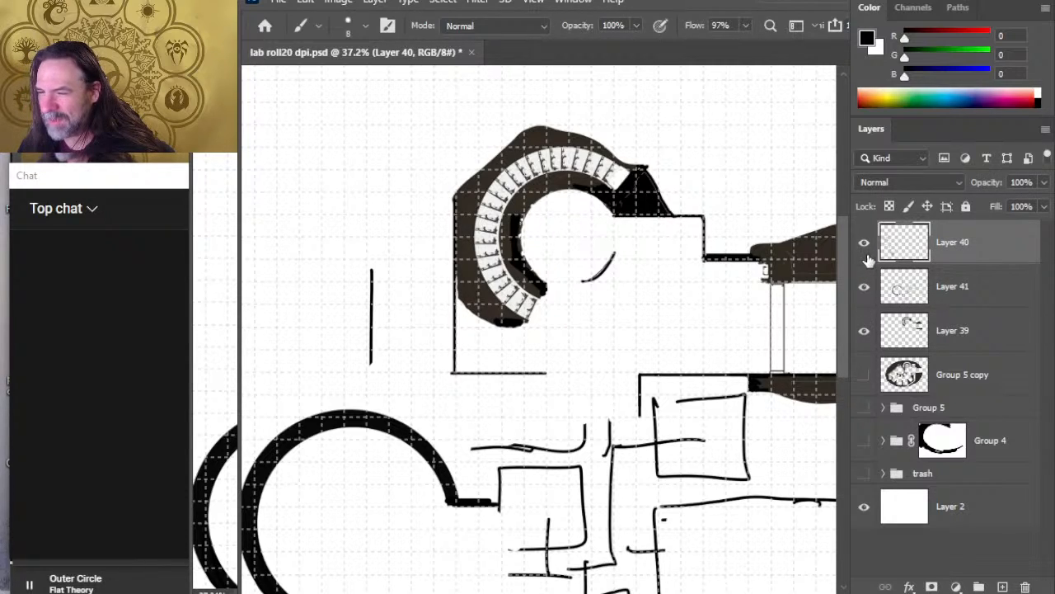
left_click(964, 330)
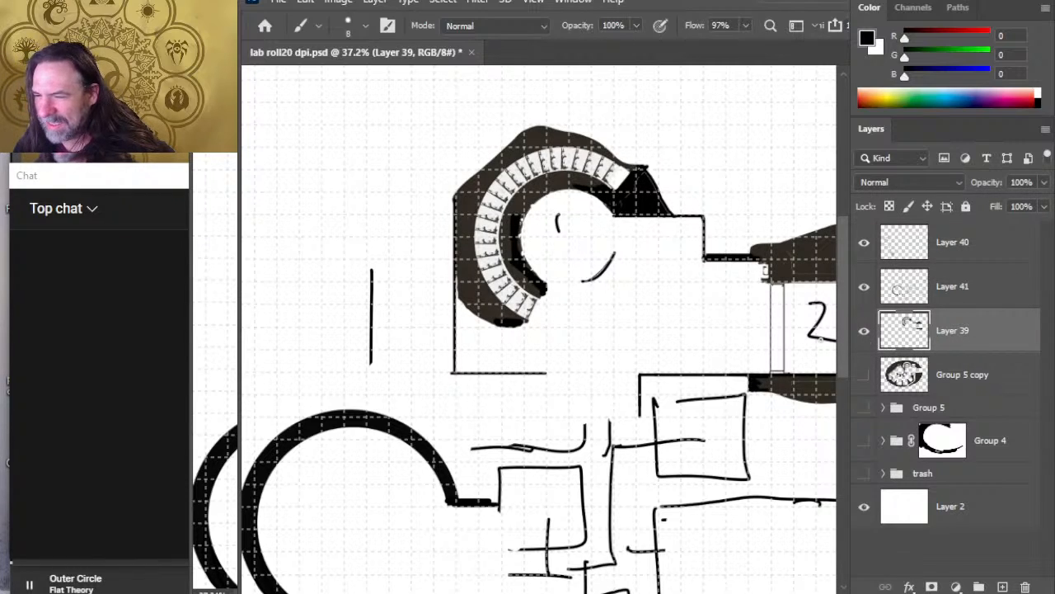
key("e")
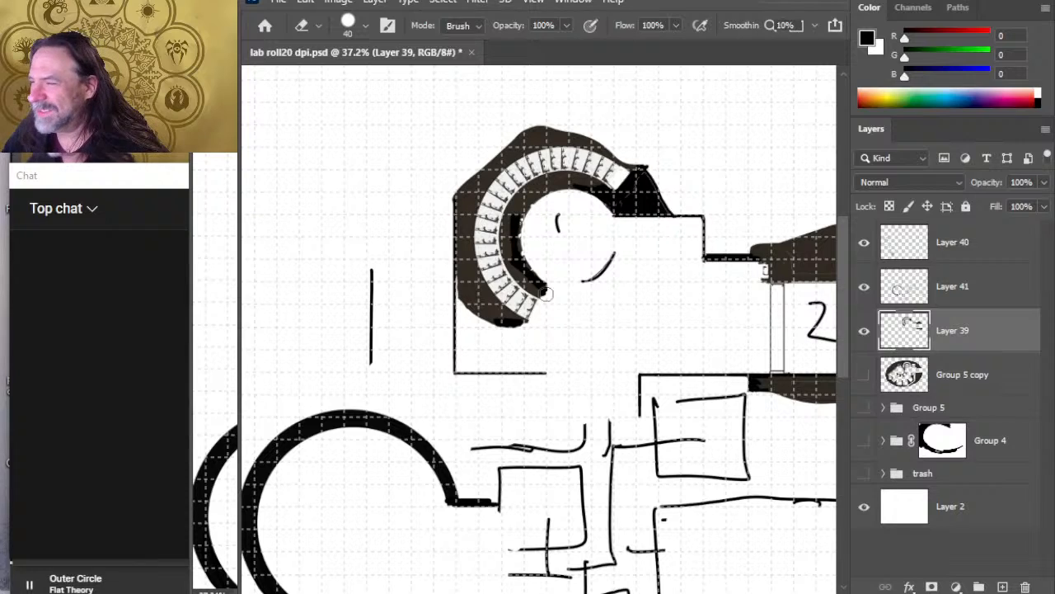
key("b")
left_click_drag(545, 285, 547, 293)
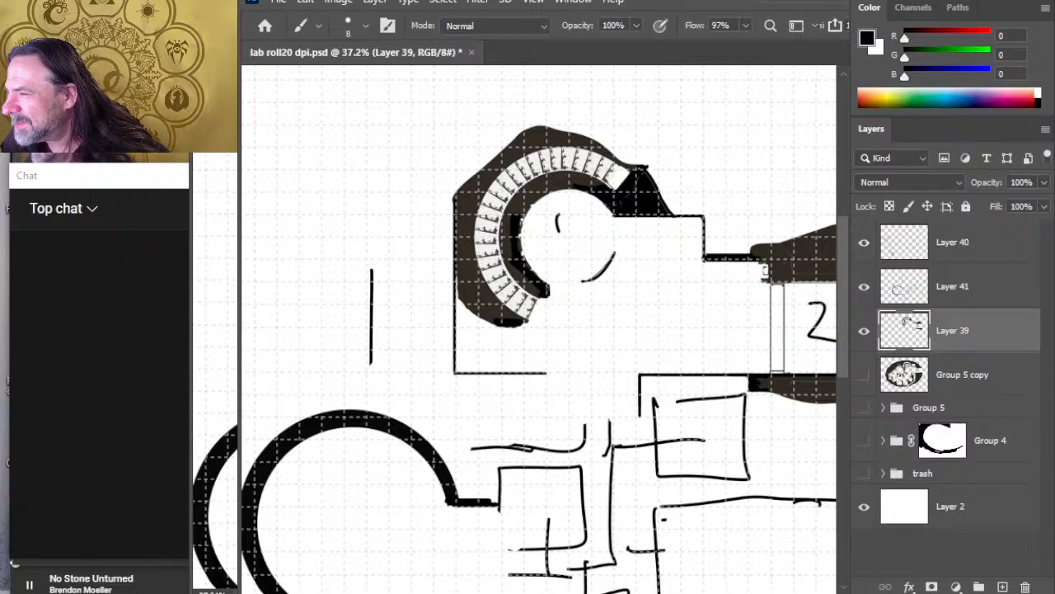
Step: On Layer 39, draw a short vertical wall down from the open end of the stair room's bottom wall with the 8 px brush
key("e")
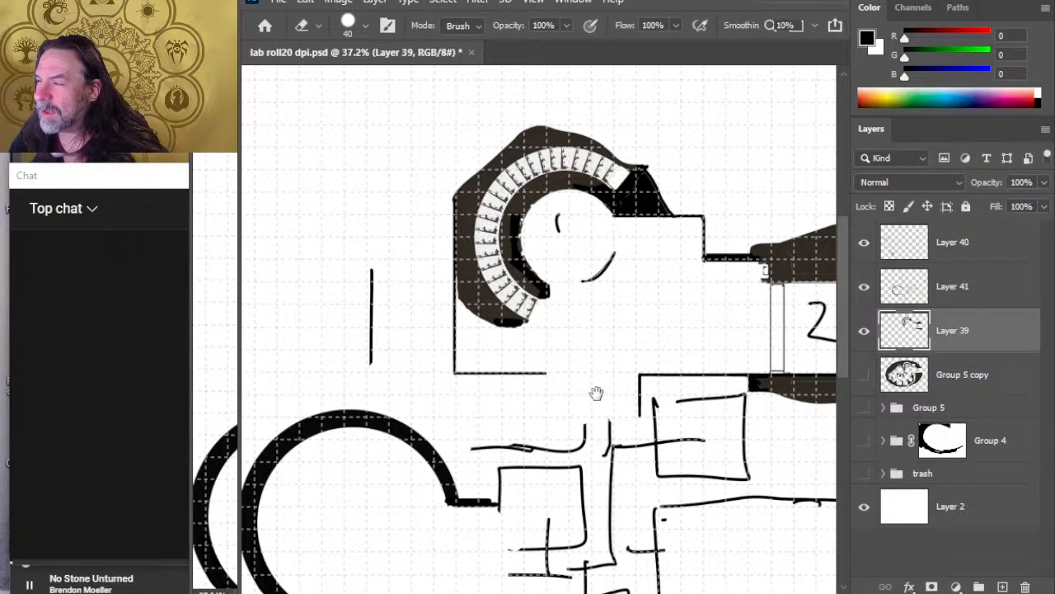
left_click_drag(597, 393, 598, 332)
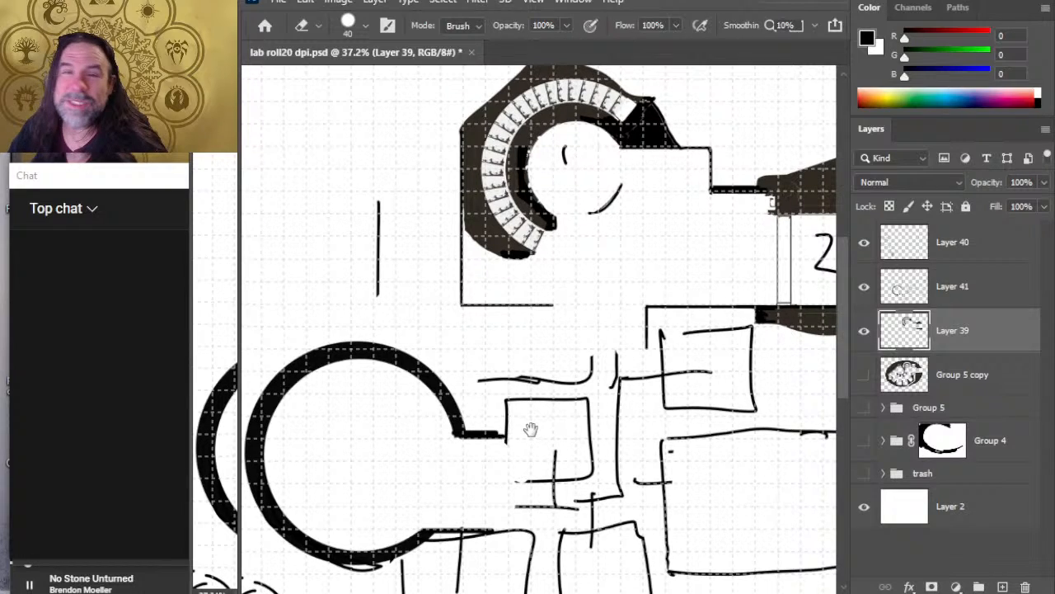
left_click_drag(586, 387, 583, 333)
key("b")
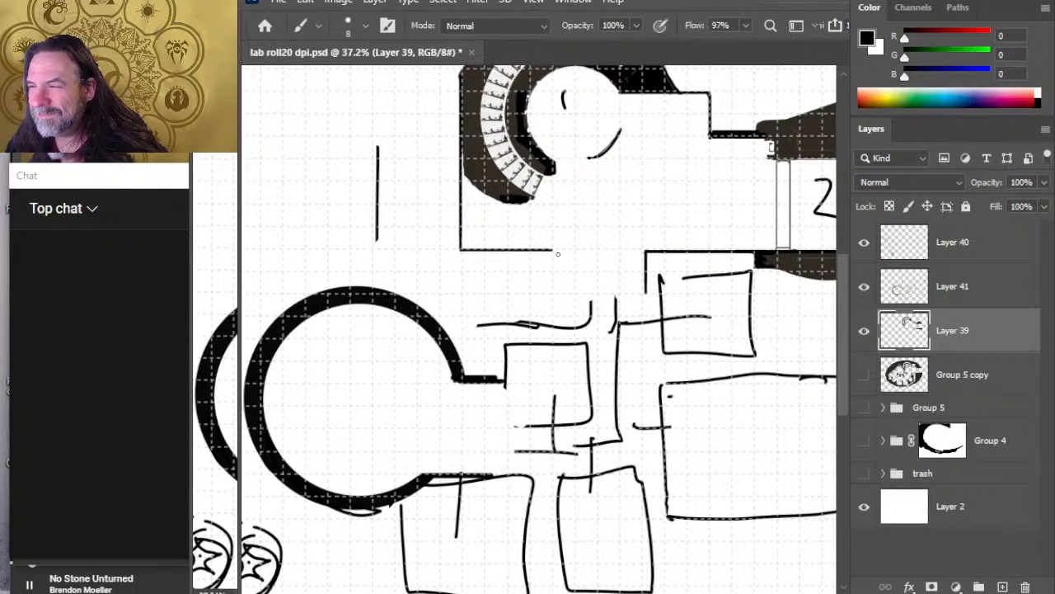
left_click_drag(552, 300, 553, 249)
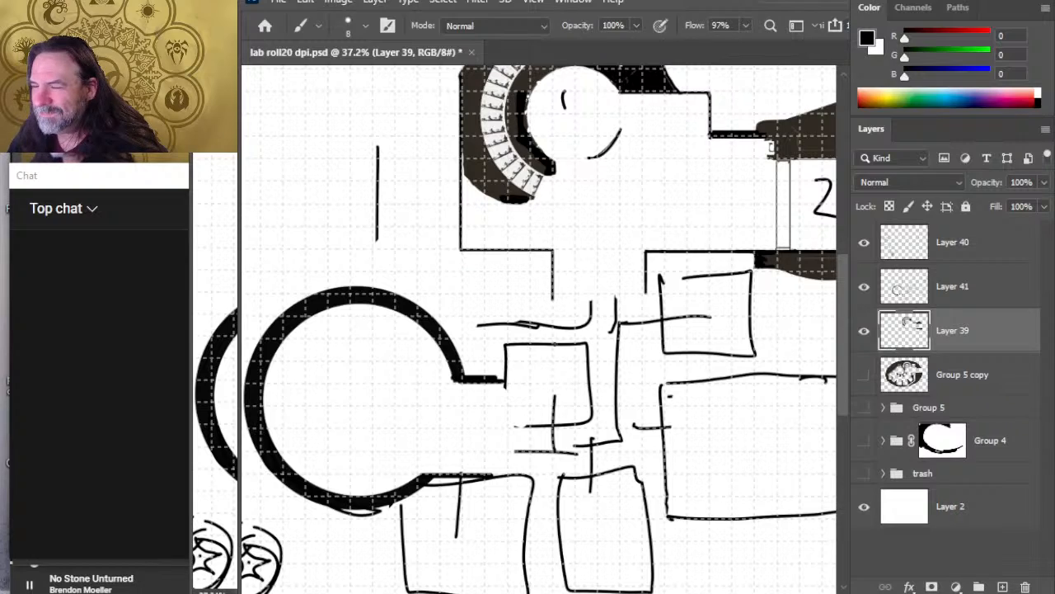
left_click(864, 286)
left_click(864, 286)
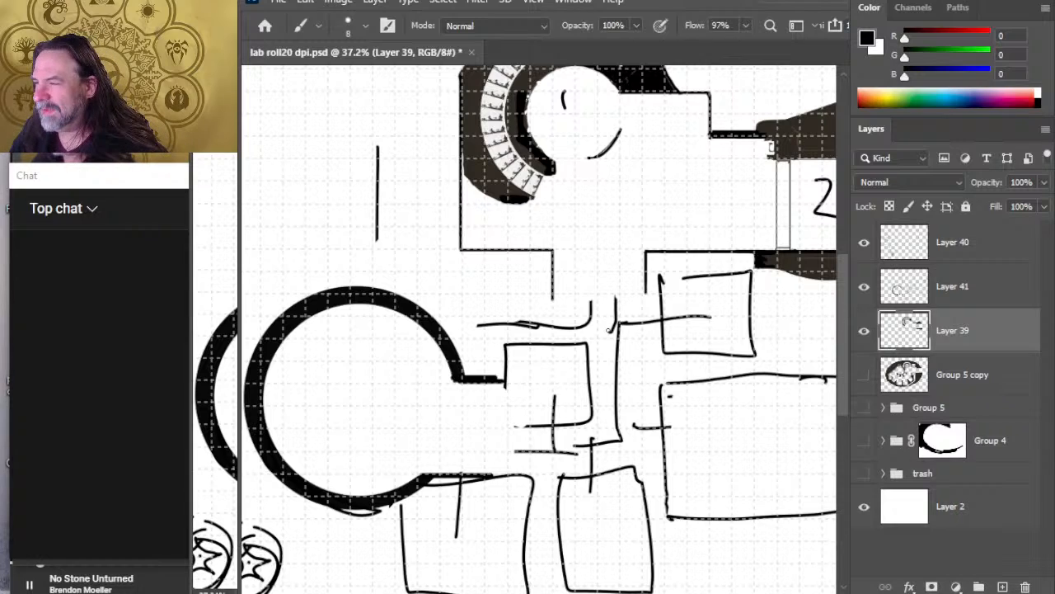
Step: On Layer 41, erase the sketched corridor line above the small square room beside the circular chamber
key("z")
left_click_drag(608, 412, 566, 404)
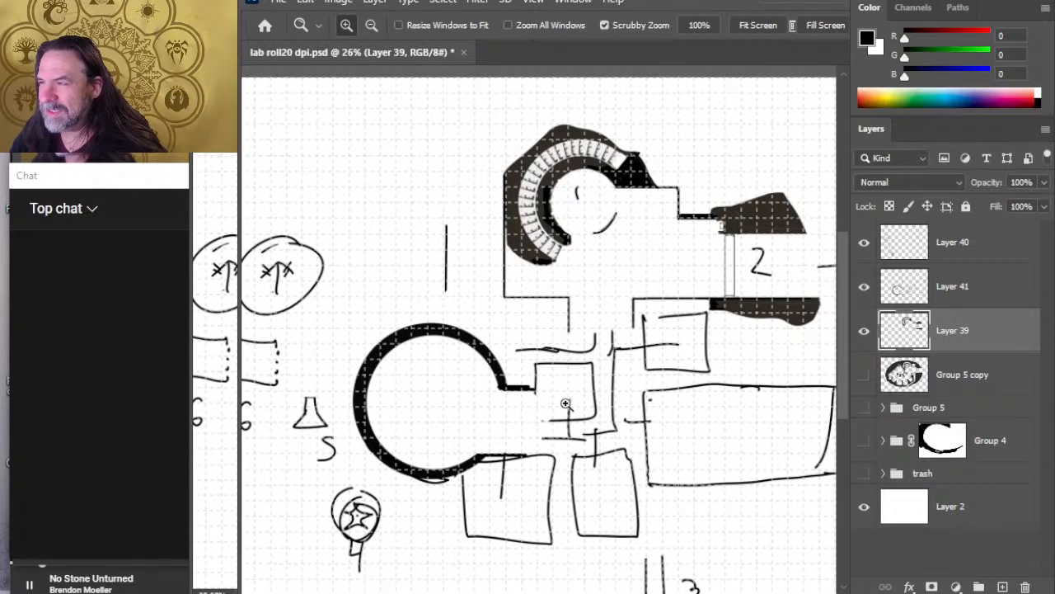
scroll(602, 363, "right", 3)
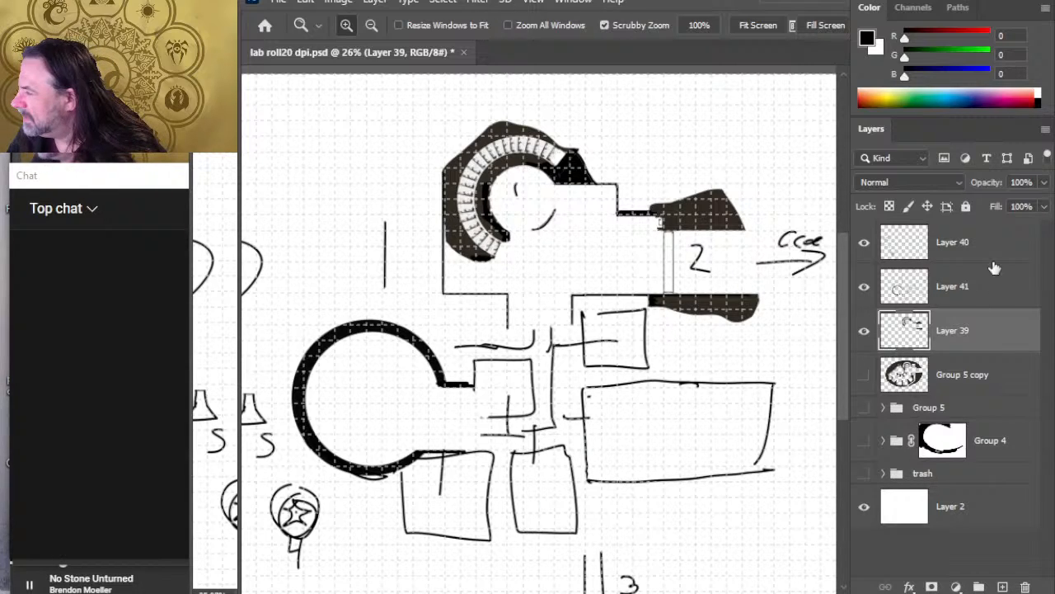
left_click(948, 295)
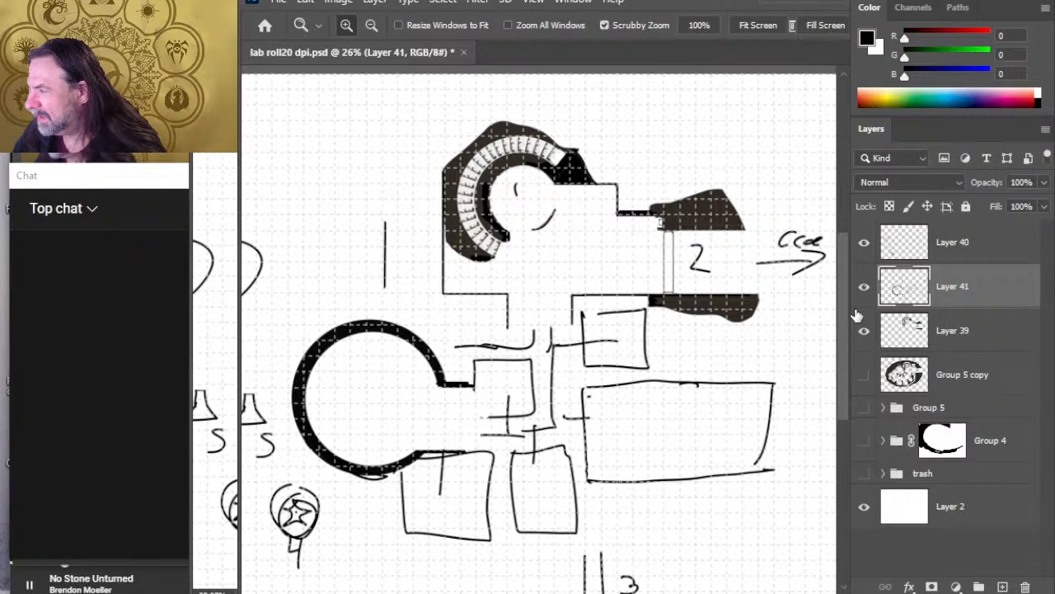
key("e")
mouse_move(482, 345)
left_mouse_down()
mouse_move(456, 346)
mouse_move(524, 349)
mouse_move(534, 332)
left_mouse_up()
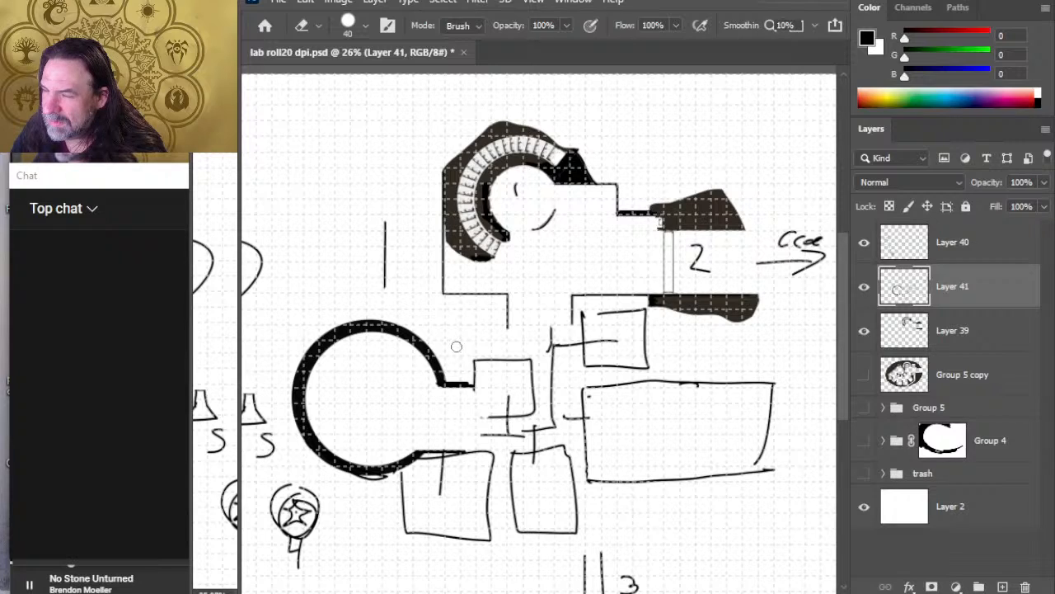
Step: Lasso the stair room and cave entrance linework on Layer 41, cut it, and paste it in place on a new layer
key("z")
left_click_drag(536, 355, 520, 379)
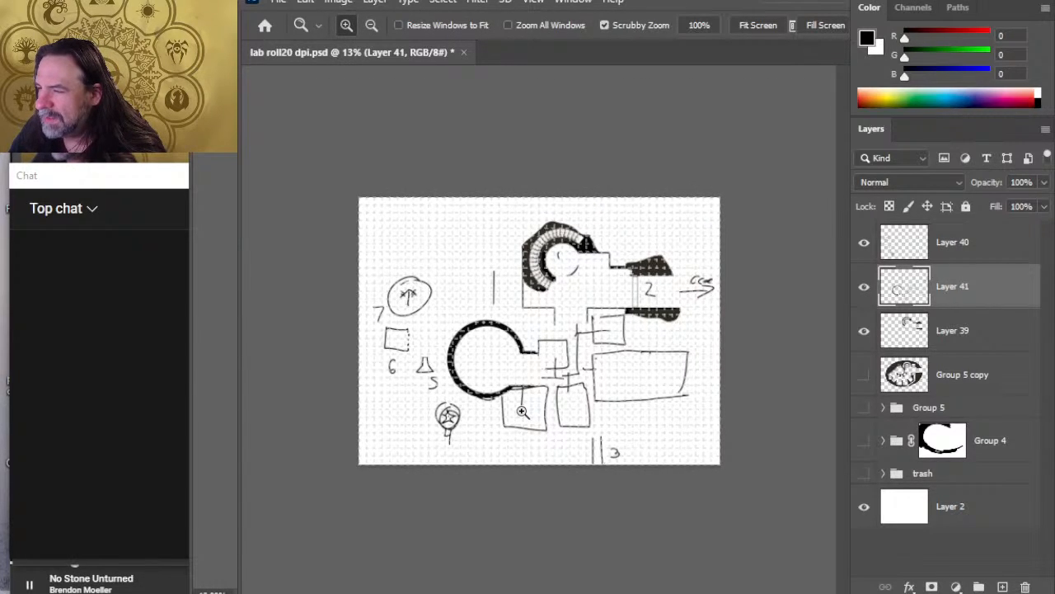
key("l")
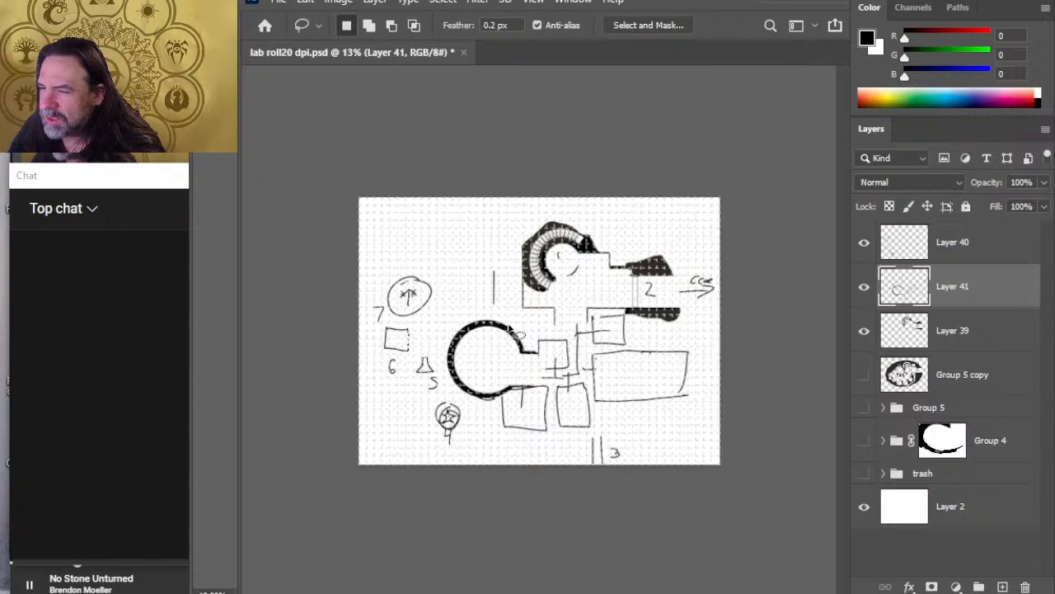
mouse_move(531, 315)
left_mouse_down()
mouse_move(486, 240)
mouse_move(557, 202)
mouse_move(643, 212)
mouse_move(712, 257)
mouse_move(685, 342)
left_mouse_up()
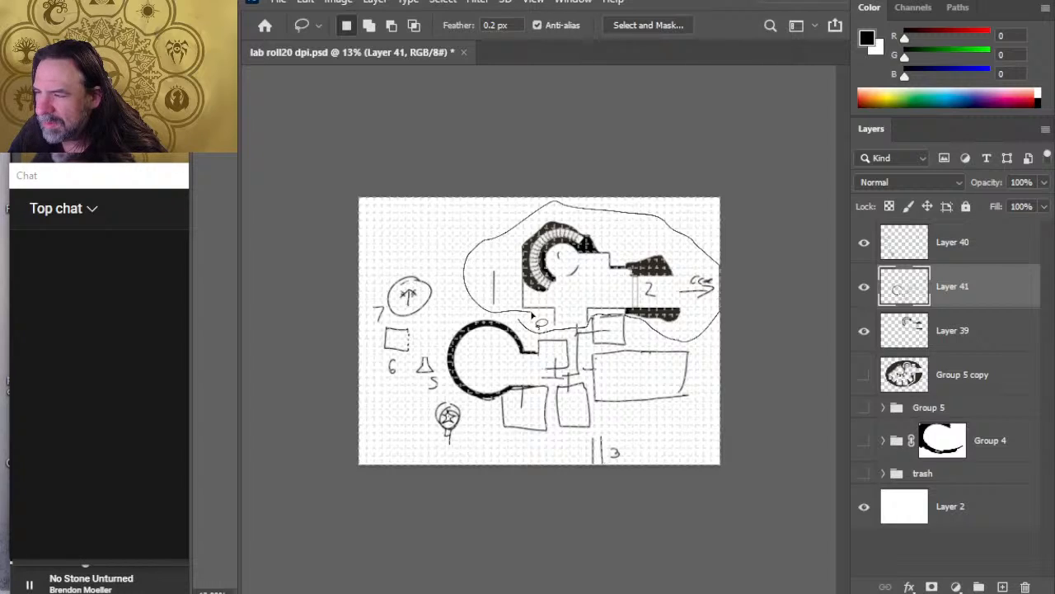
left_click_drag(532, 315, 532, 317)
key("Delete")
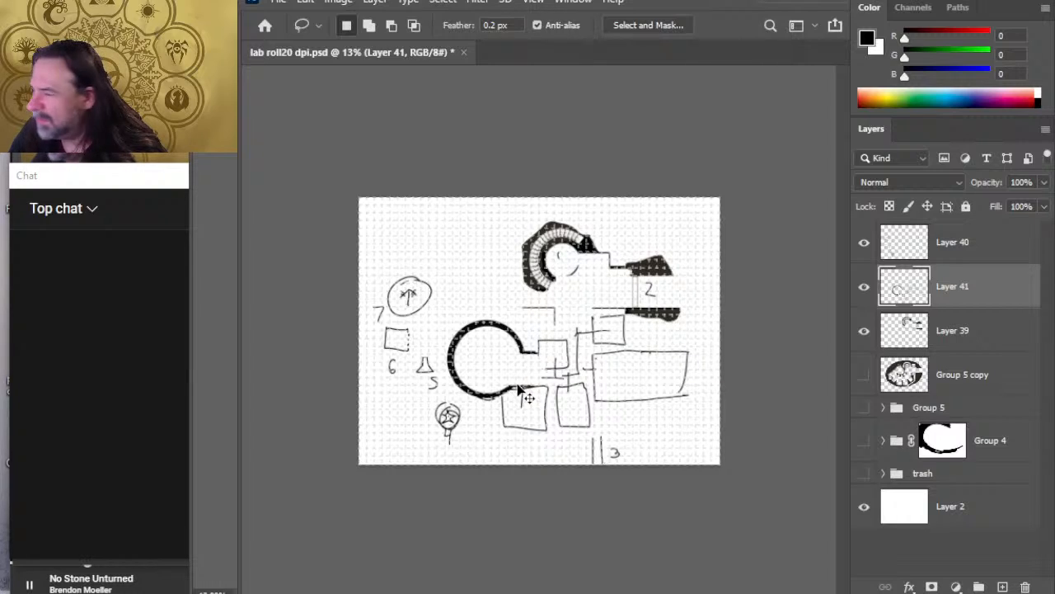
key("ctrl+shift+v")
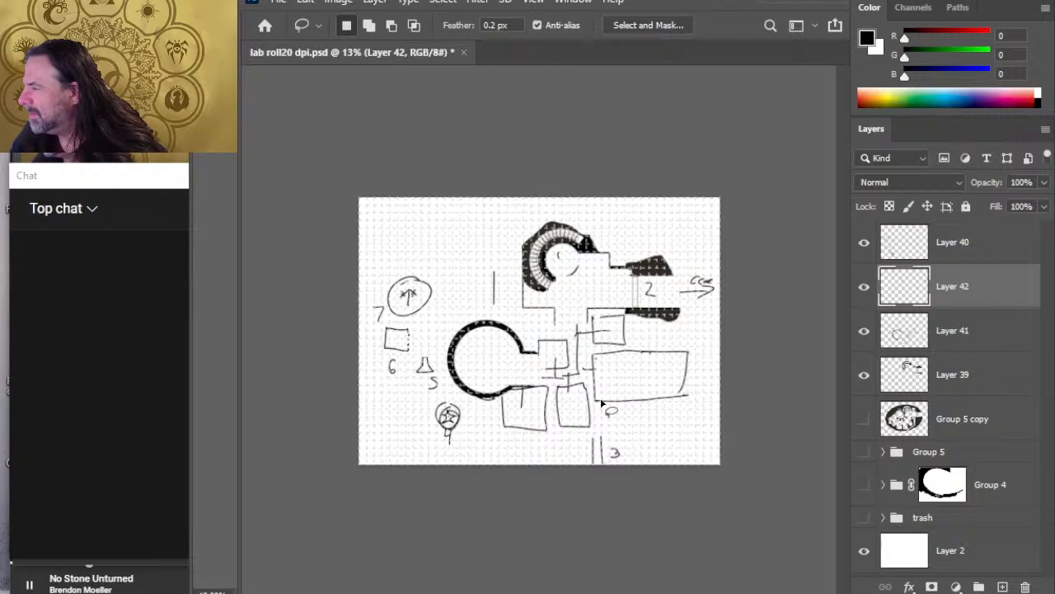
Step: Shift Layer 41 with the circular chamber and lower rooms downward to widen the gap below the stair room
left_click(937, 349)
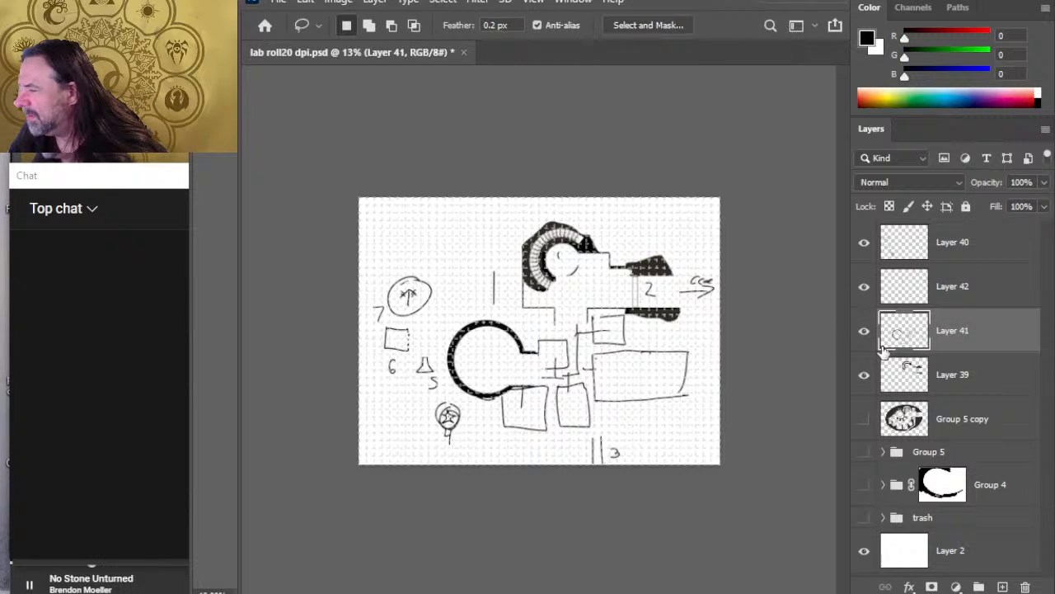
key("v")
key("shift+Down")
key("shift+Down")
key("shift+Down")
key("shift+Down")
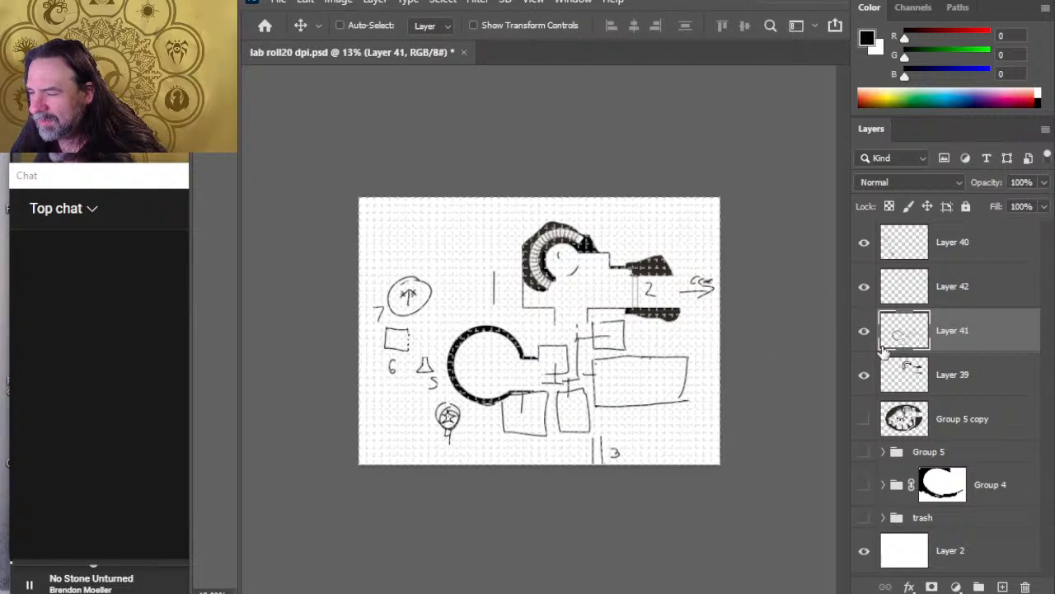
key("shift+Down")
key("shift+Down")
key("shift+Down")
key("shift+Down")
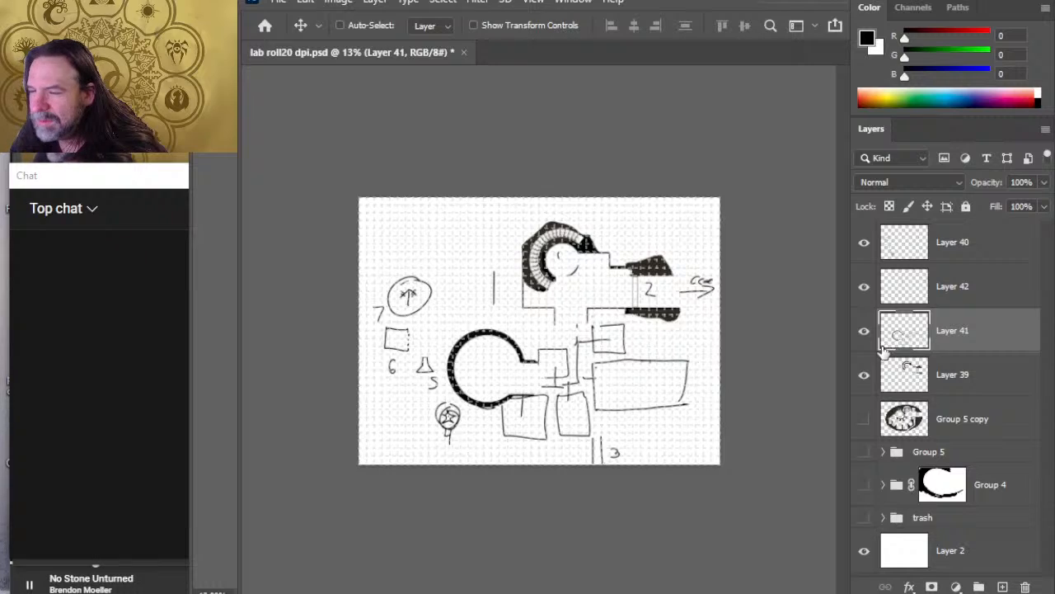
key("shift+Down")
key("shift+Down")
key("shift+Down")
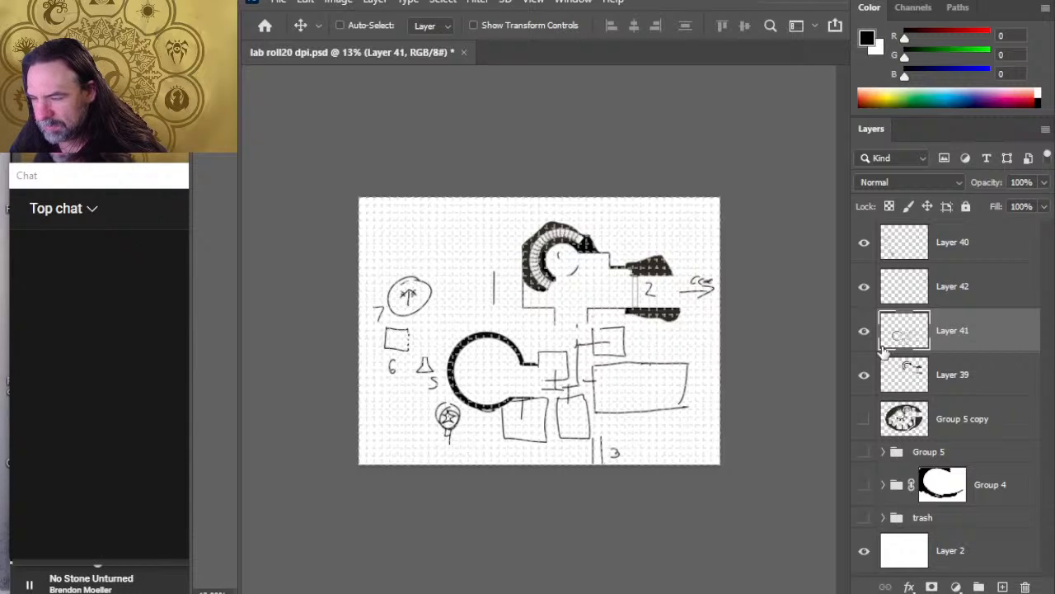
key("shift+Down")
key("shift+Down")
key("shift+Down")
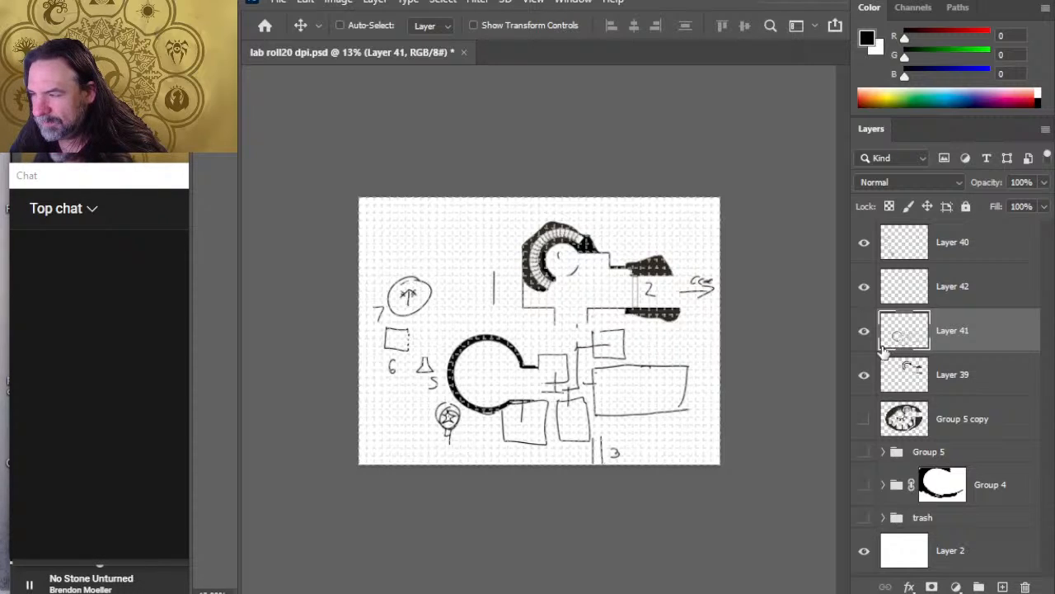
Step: Check Layers 42 and 41 by toggling their visibility, and nudge Layer 41 down a little further in fine increments
left_click(863, 294)
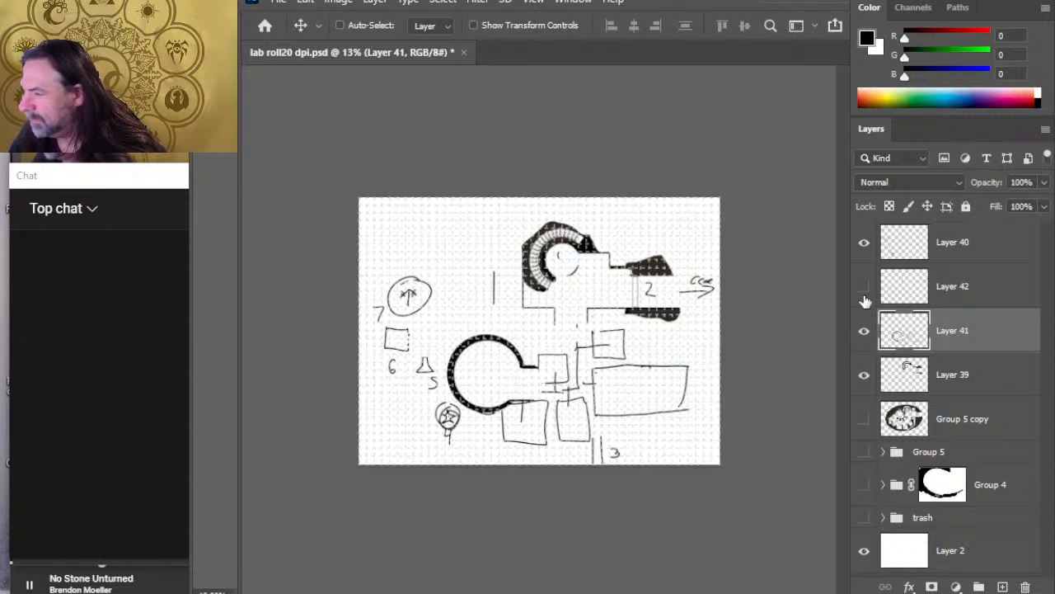
left_click(863, 294)
left_click(884, 298)
key("e")
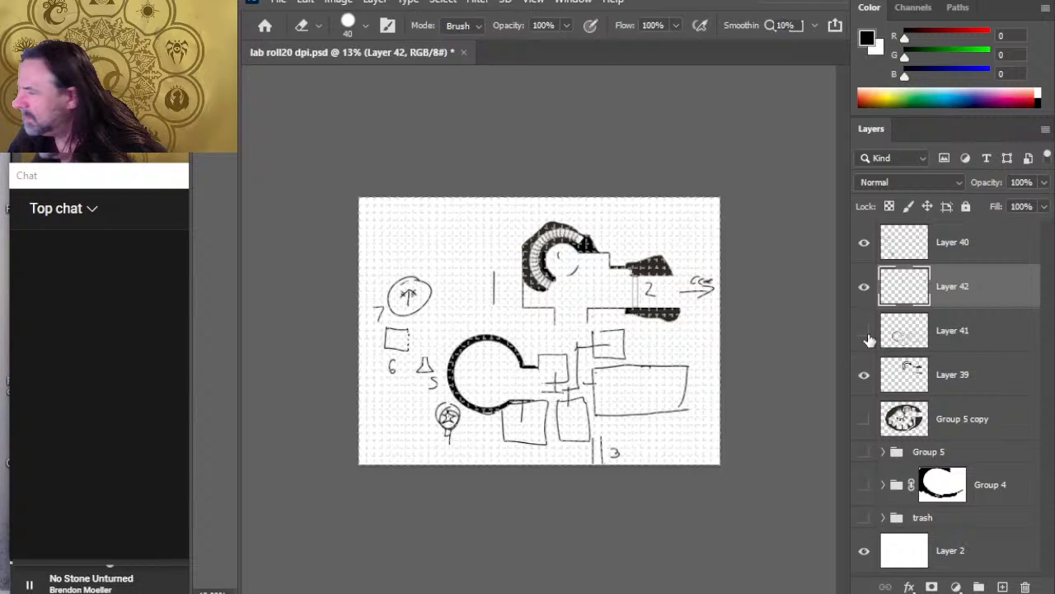
left_click(950, 333)
key("v")
key("Down")
key("Down")
key("Down")
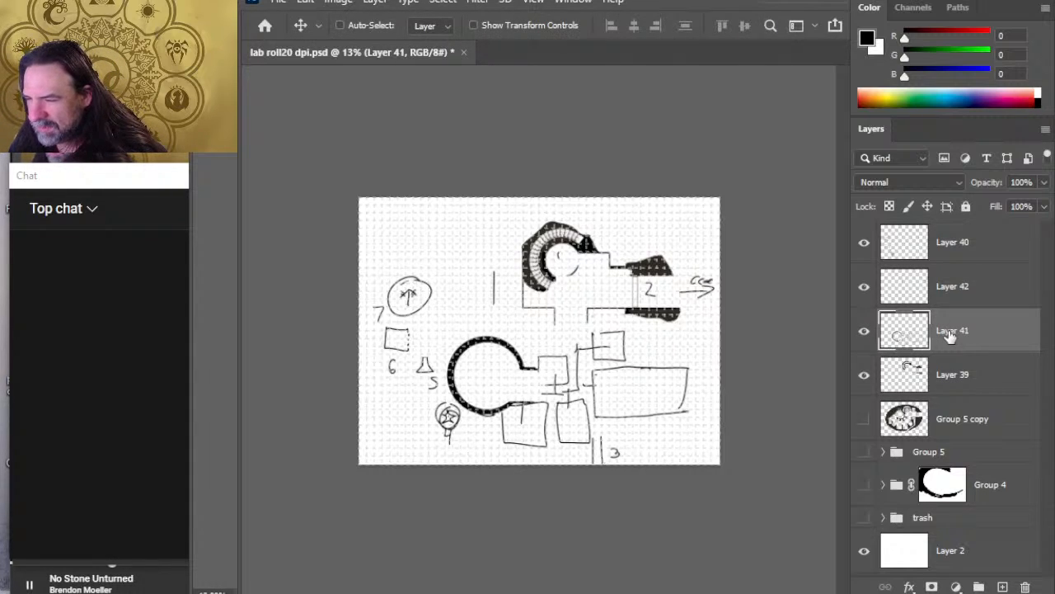
key("Down")
key("Down")
key("Down")
key("Down")
key("Down")
key("Down")
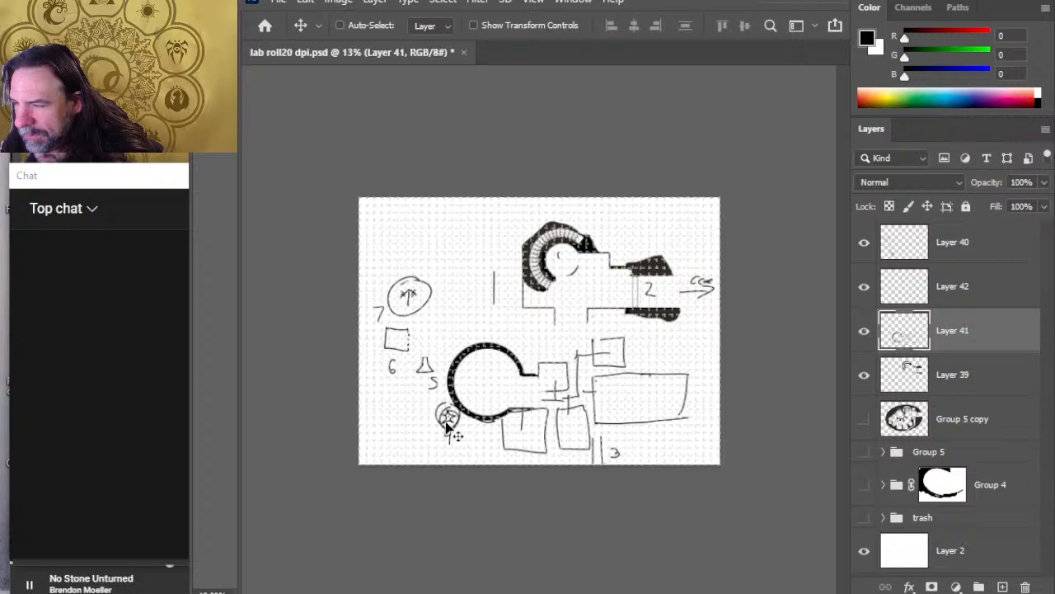
Step: On Layer 41, erase the small upper room's bottom wall and the messy corridor lines between the circular chamber and the large rectangular room
key("e")
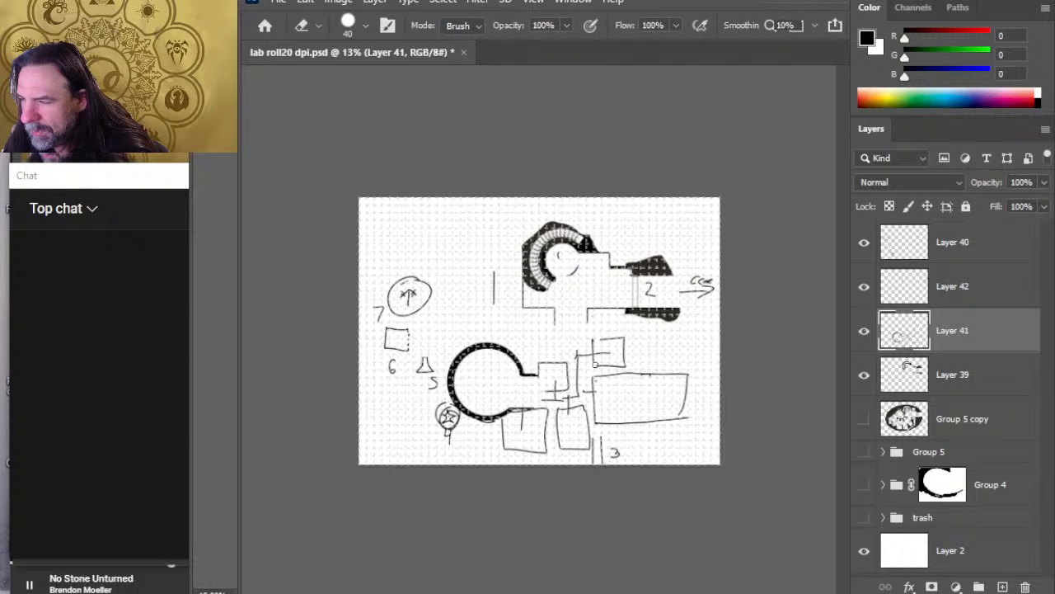
mouse_move(627, 366)
left_mouse_down()
mouse_move(594, 364)
mouse_move(624, 388)
left_mouse_up()
key("b")
key("z")
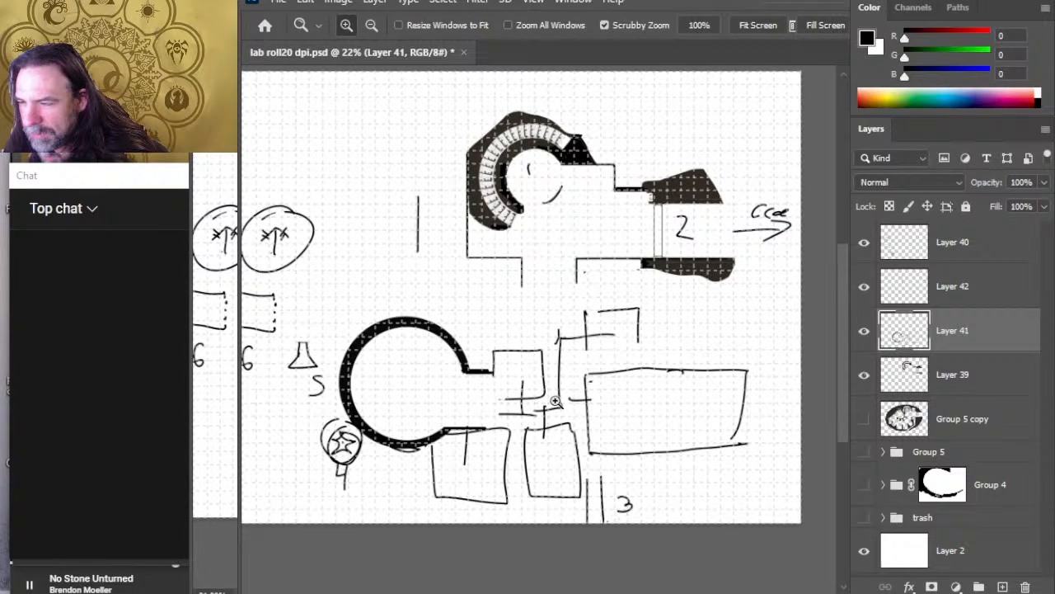
key("e")
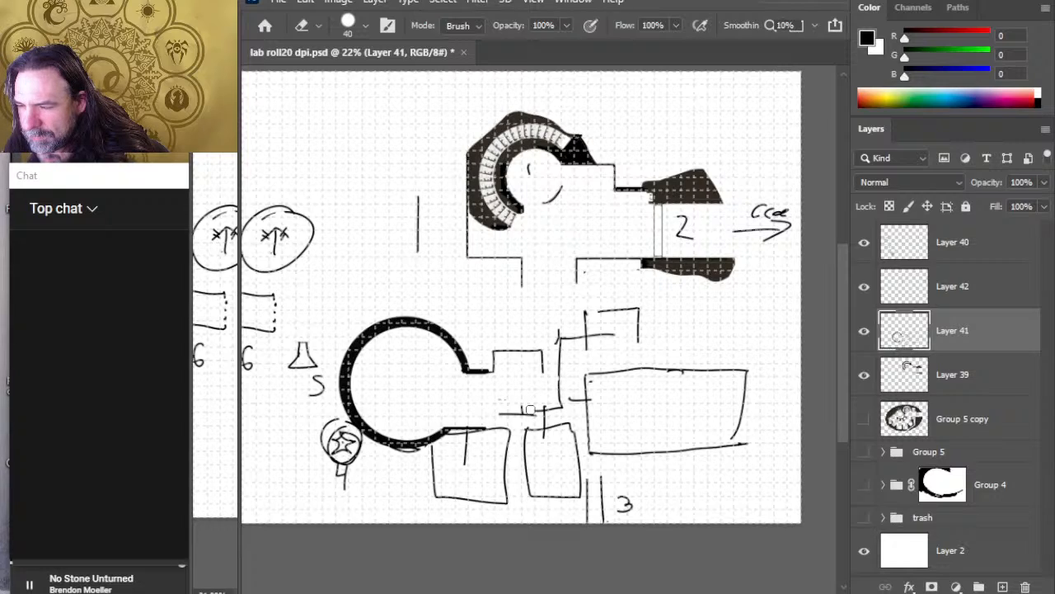
mouse_move(498, 412)
left_mouse_down()
mouse_move(567, 423)
mouse_move(531, 410)
left_mouse_up()
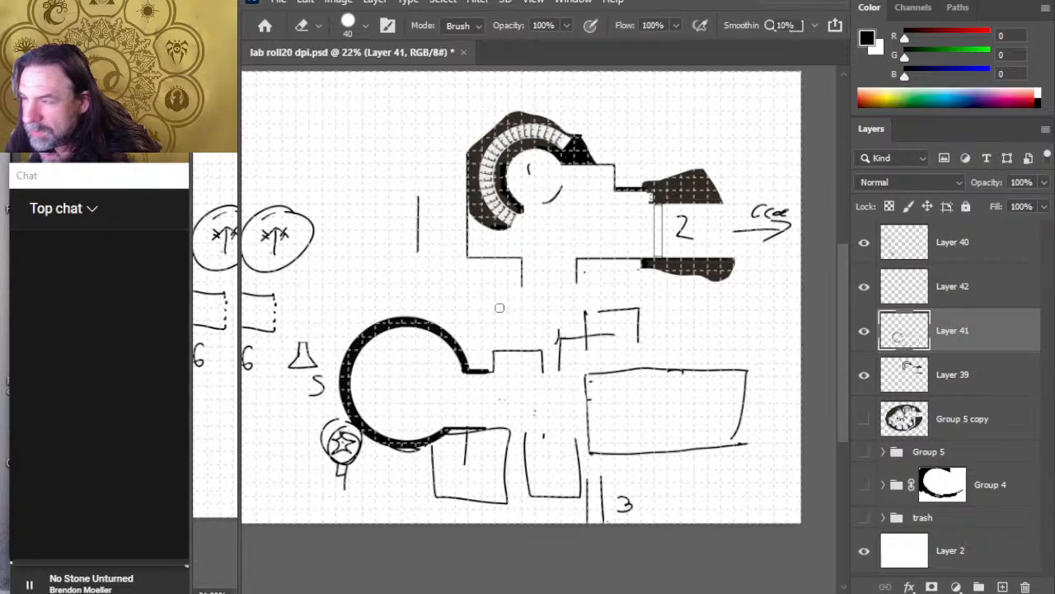
Step: Toggle the visibility of Layers 42 and 39 to check which walls each one holds
key("b")
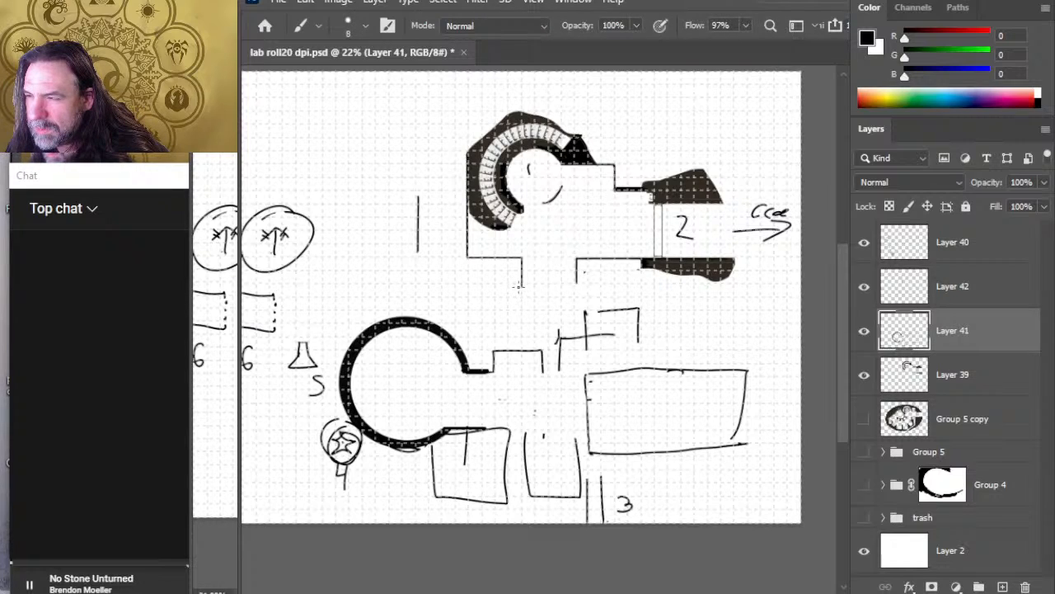
left_click(957, 297)
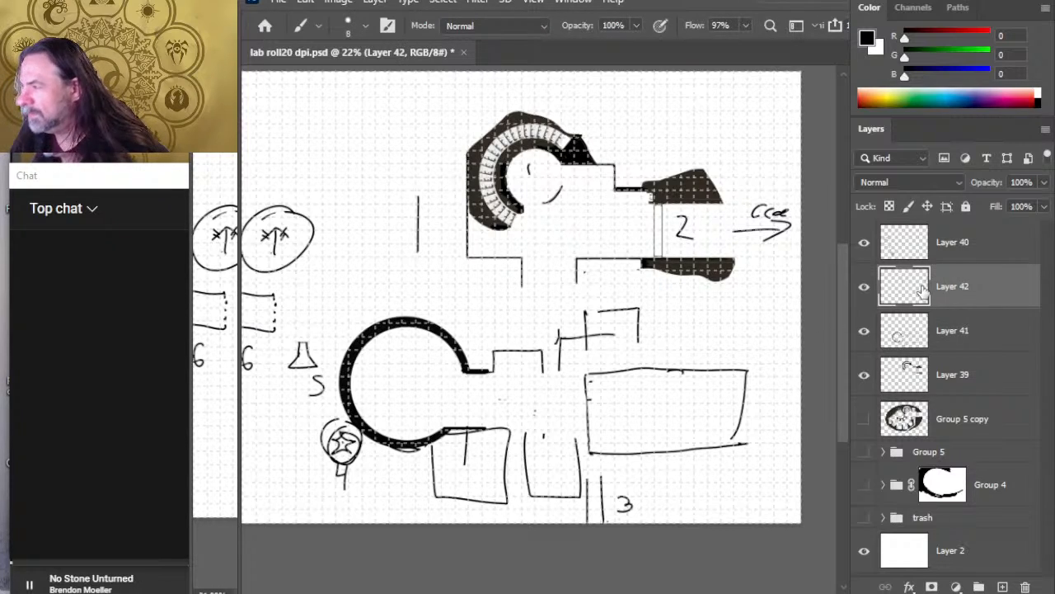
left_click(865, 286)
left_click(865, 286)
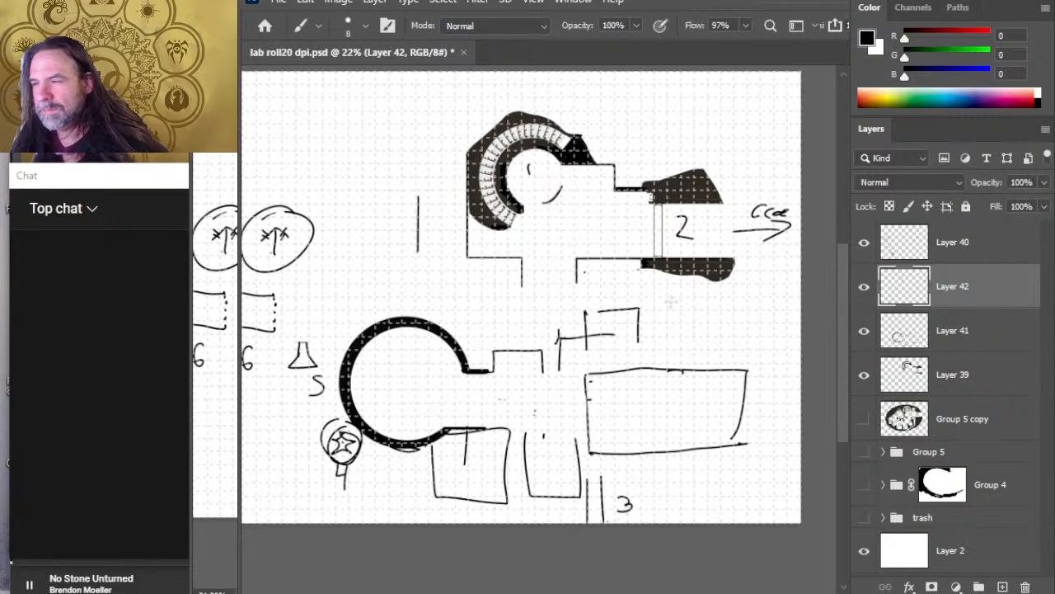
left_click(864, 374)
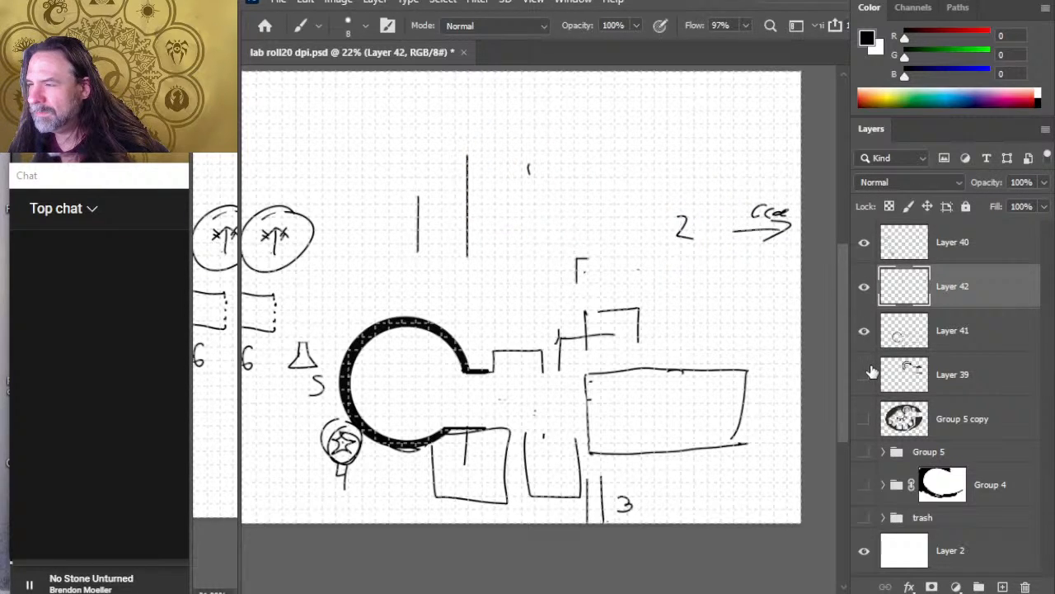
left_click(864, 374)
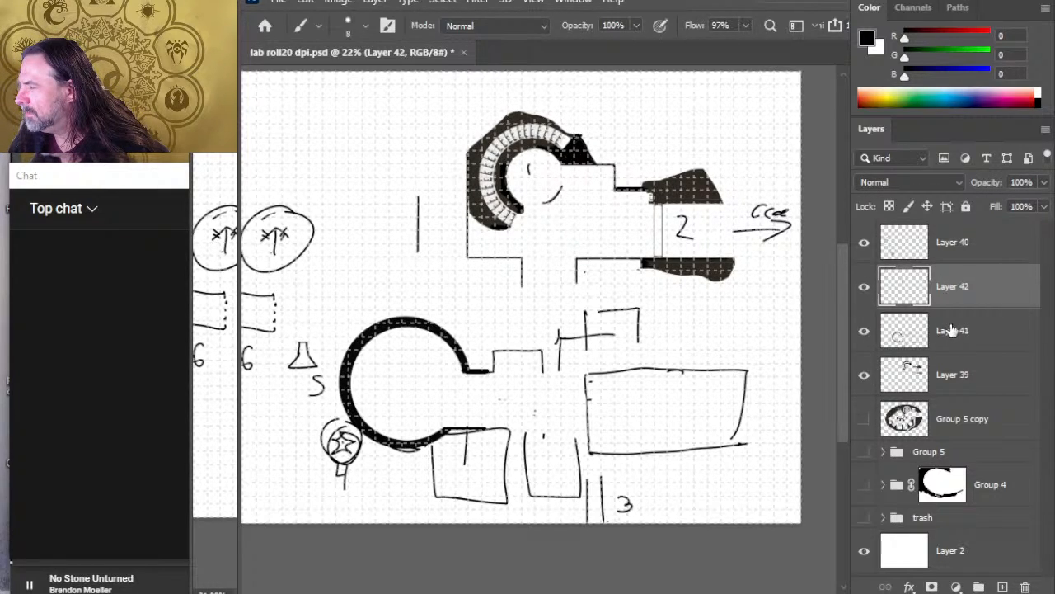
Step: Move Layer 41 above Layer 42, hide it, and make Layer 42 the active layer for erasing
left_click_drag(951, 330, 947, 259)
left_click(865, 288)
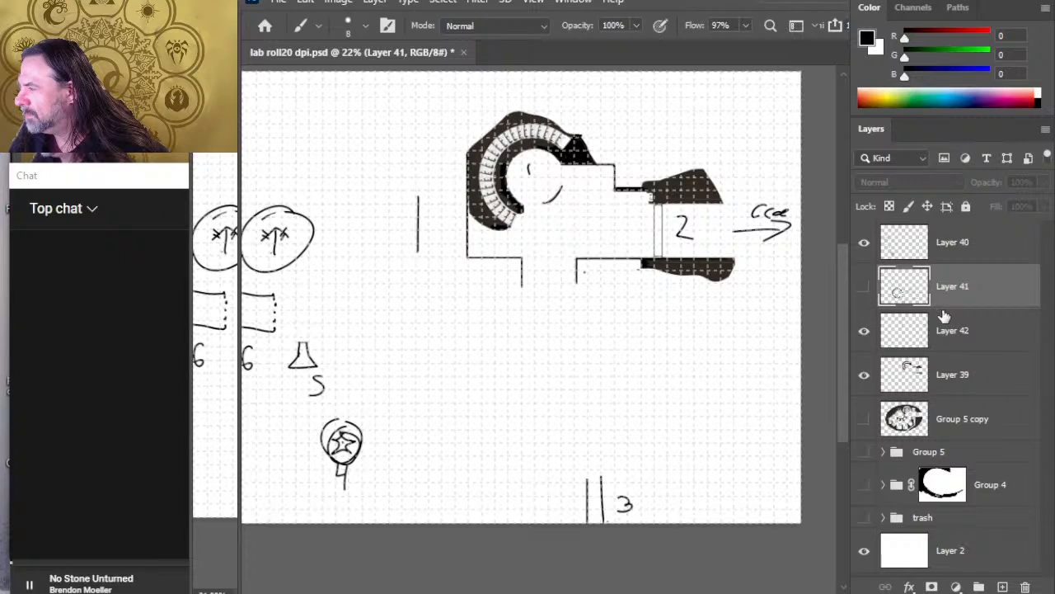
left_click(864, 330)
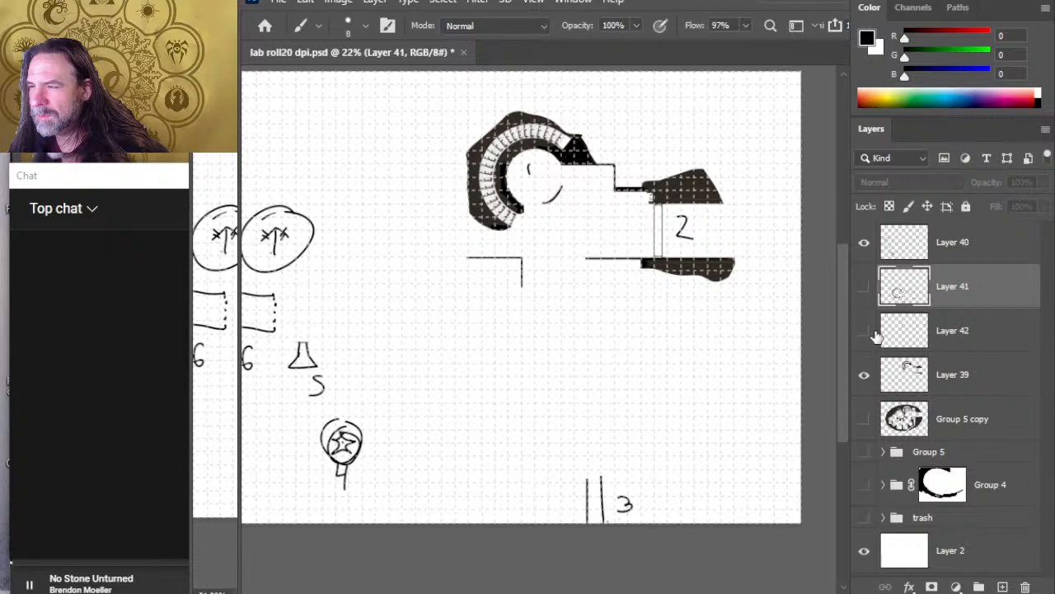
left_click(864, 331)
left_click(957, 336)
key("e")
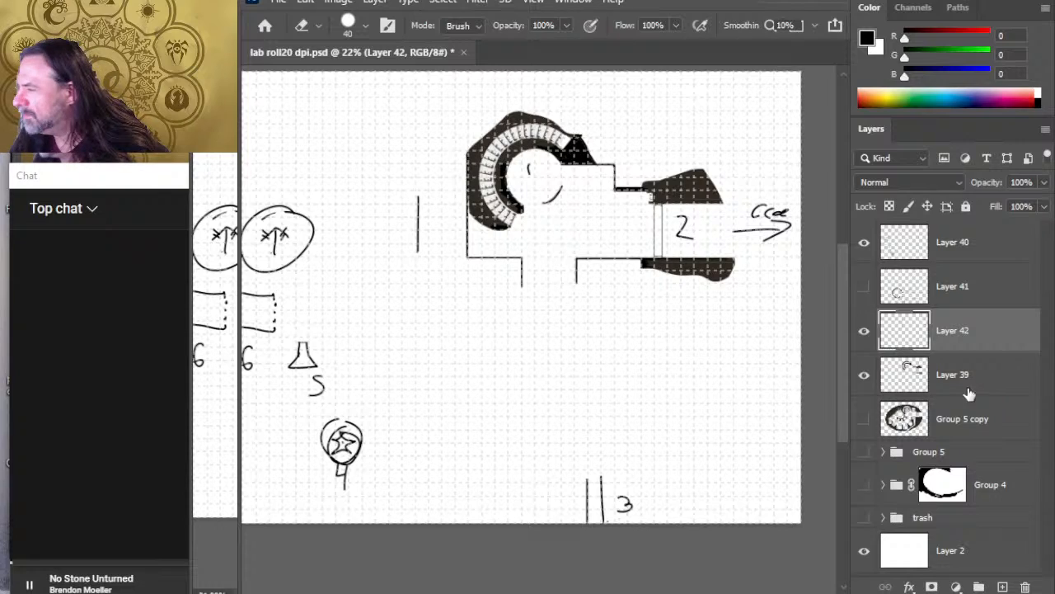
Step: Check which walls Layer 39 holds and merge Layer 42 down into it
left_click(864, 375)
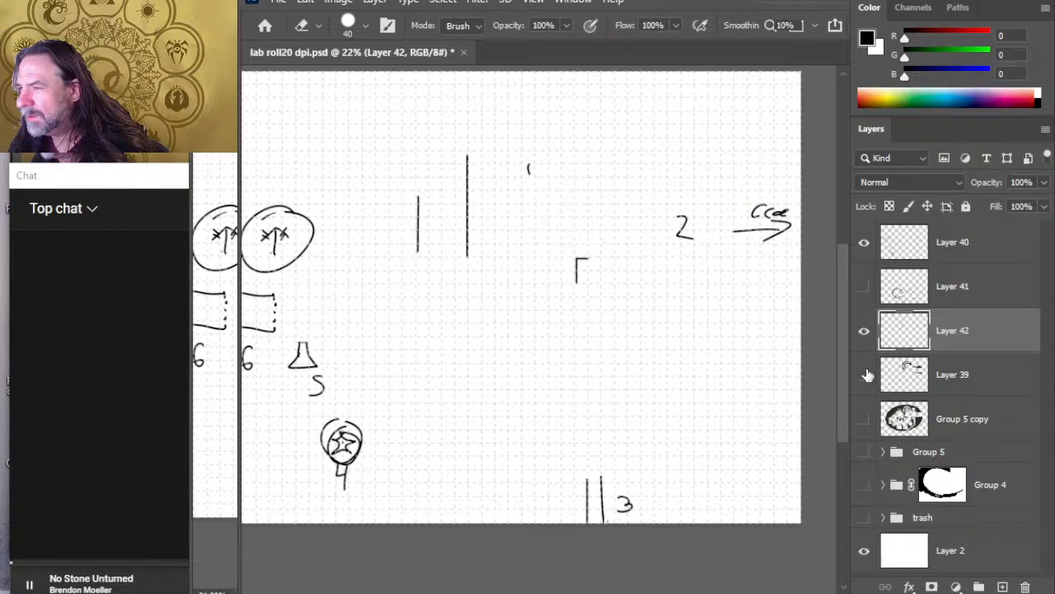
left_click(864, 375)
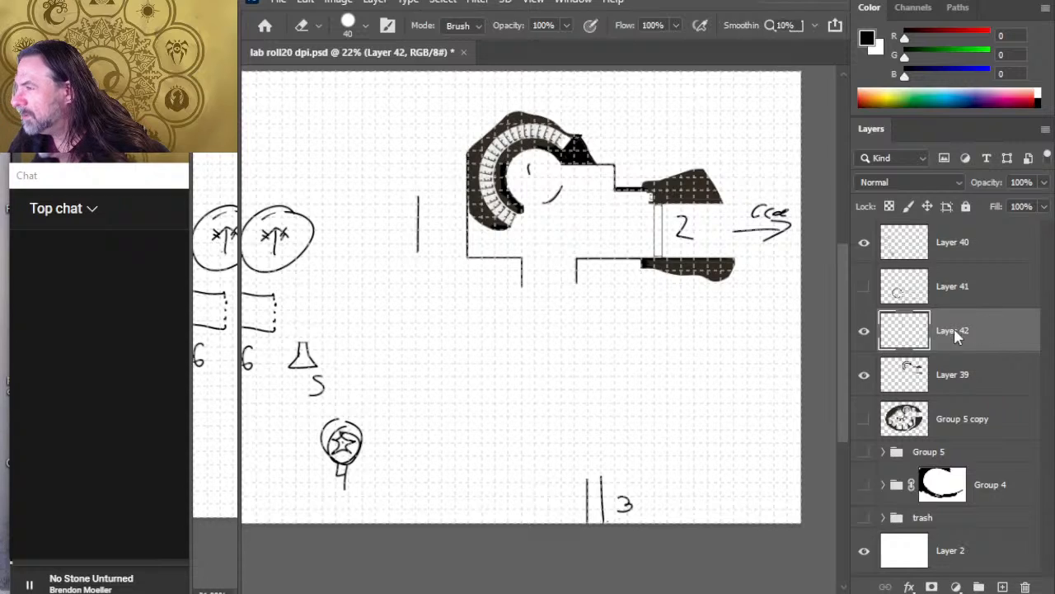
key("ctrl+e")
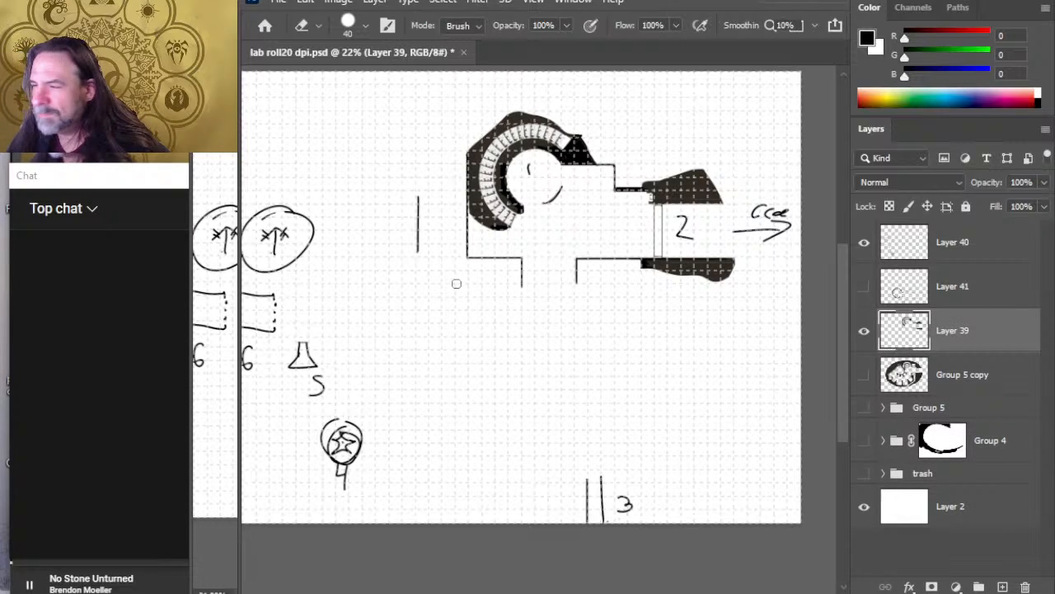
Step: Smudge both short corridor walls below the stair room downward to lengthen them, enlarging the brush to 70
key("r")
left_click_drag(521, 269, 522, 336)
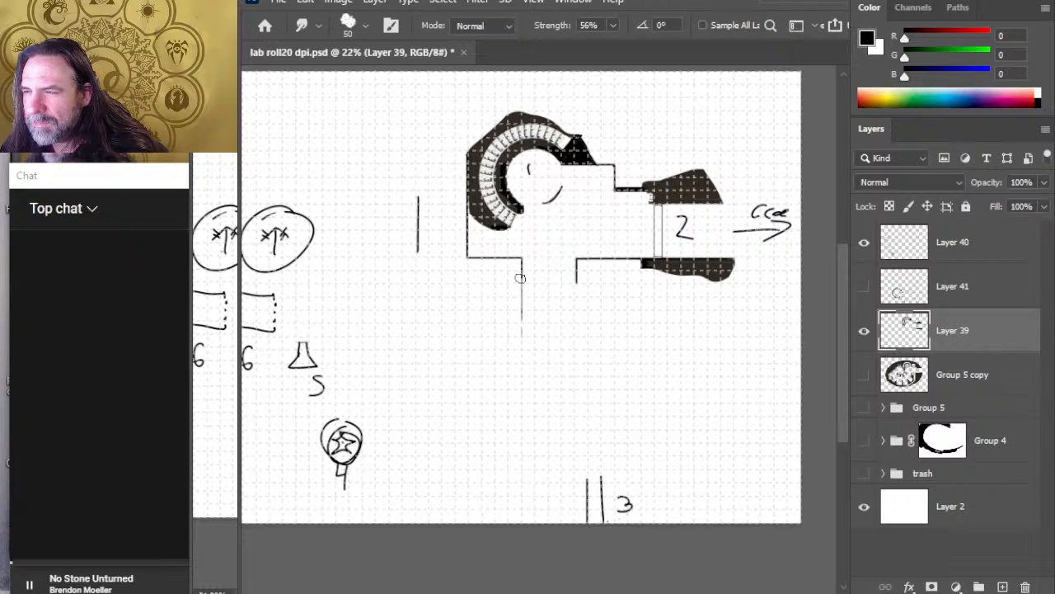
key("bracketright")
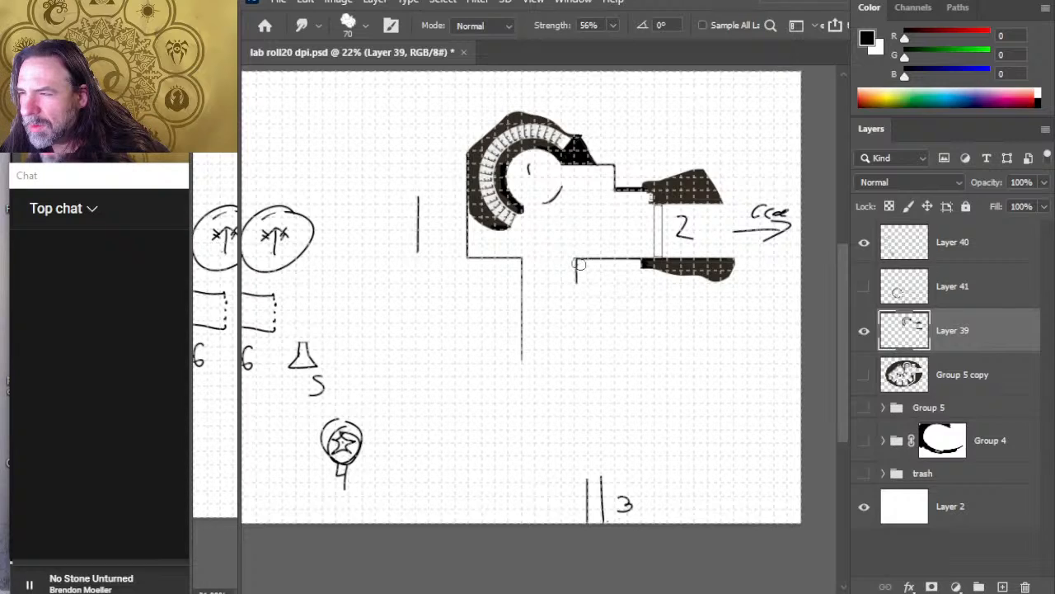
left_click_drag(577, 268, 576, 334)
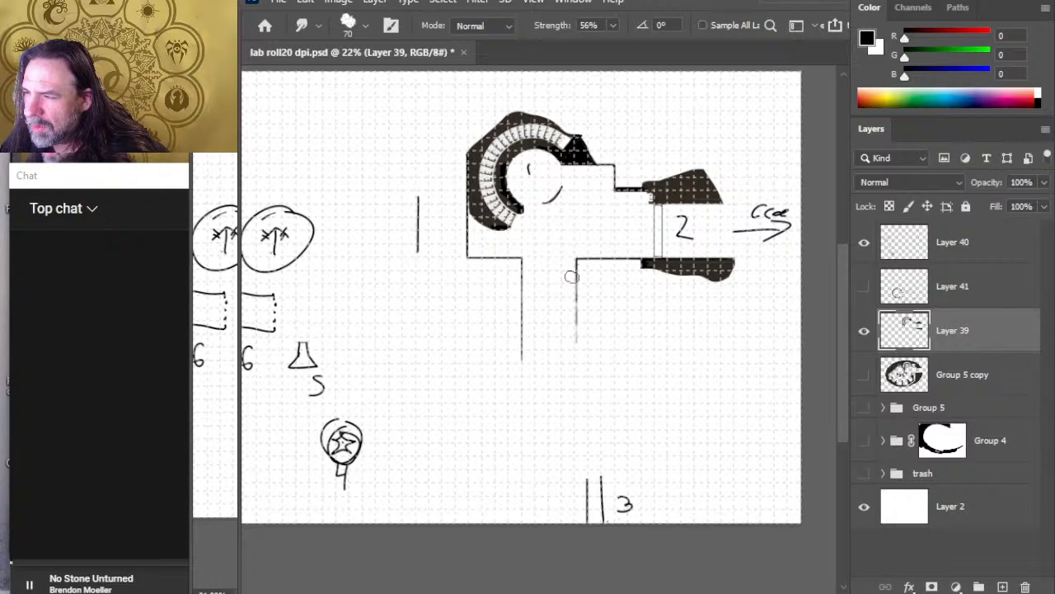
left_click_drag(572, 276, 576, 358)
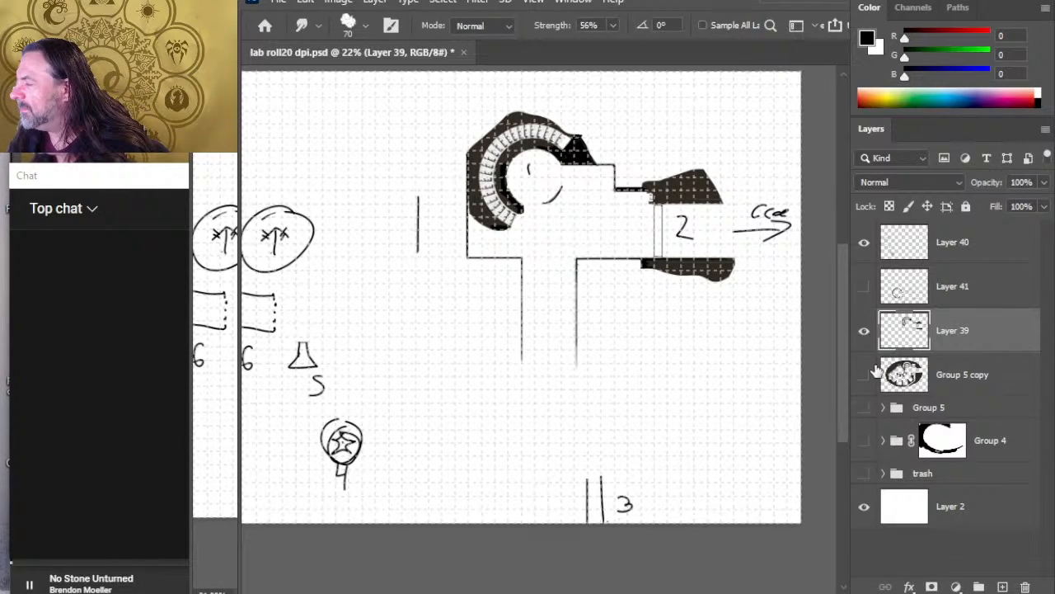
Step: Show Layer 41 and, on Layer 39, brush a horizontal wall from the circular chamber's opening to the long corridor's left wall
left_click(867, 300)
left_click(865, 302)
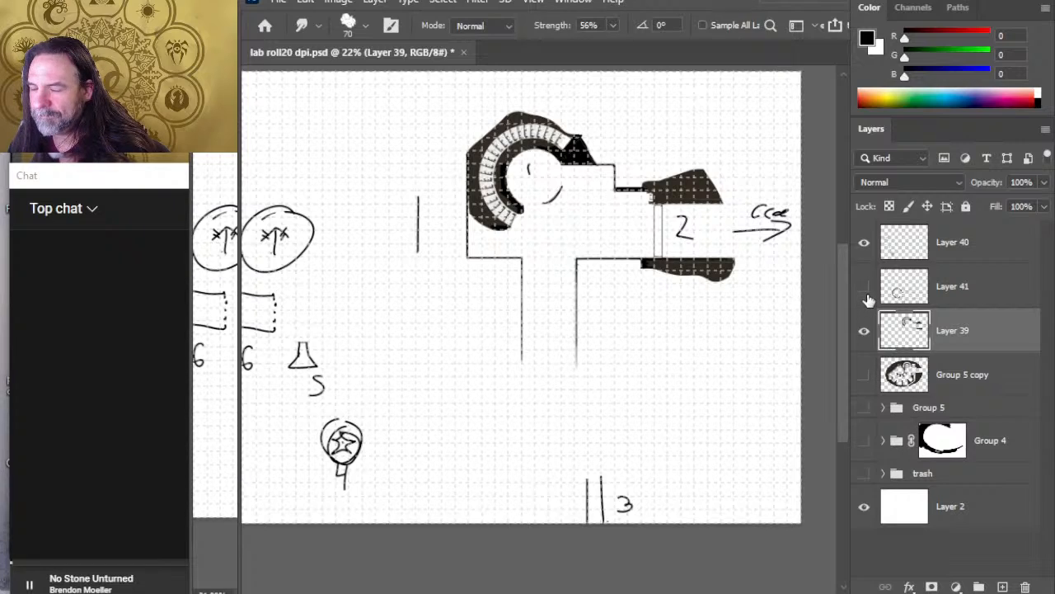
left_click(862, 305)
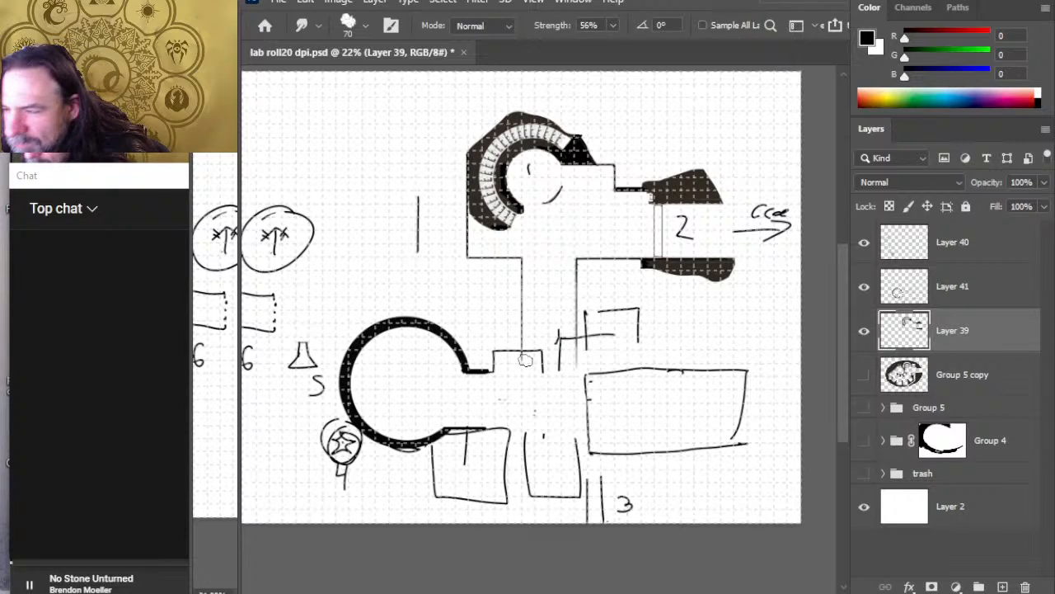
key("b")
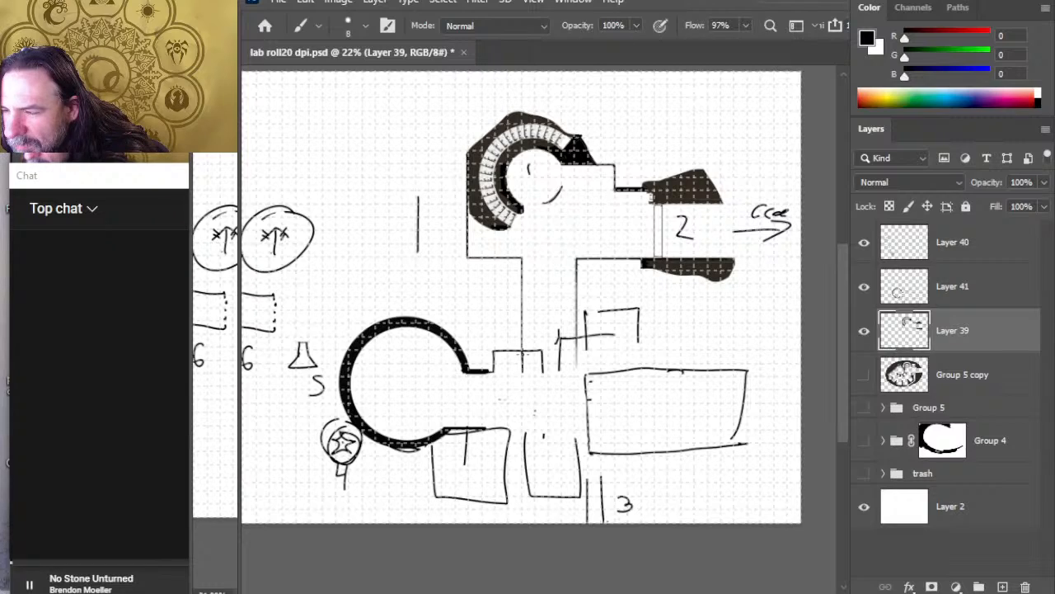
left_click(523, 375, "shift")
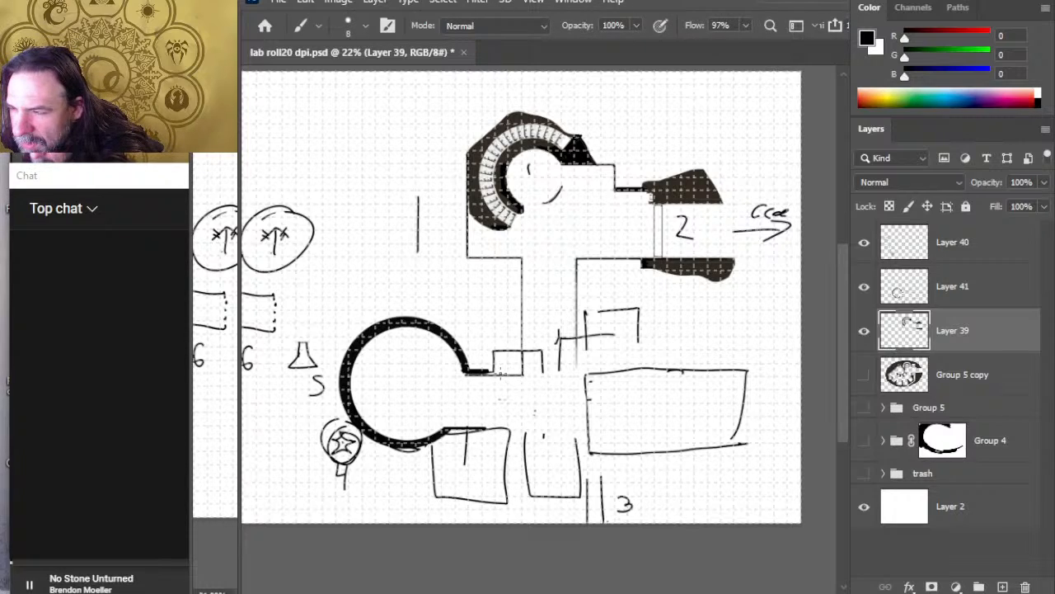
Step: On Layer 41, erase the leftover sketch lines crossing the lower end of the long vertical corridor
key("e")
left_click(940, 296)
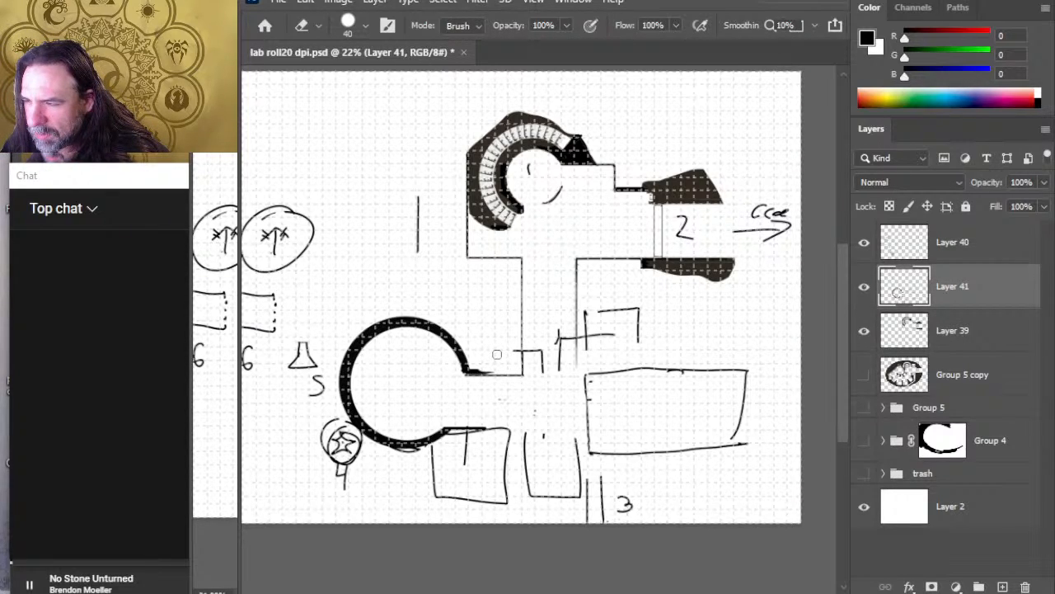
mouse_move(498, 354)
left_mouse_down()
mouse_move(541, 353)
mouse_move(561, 369)
left_mouse_up()
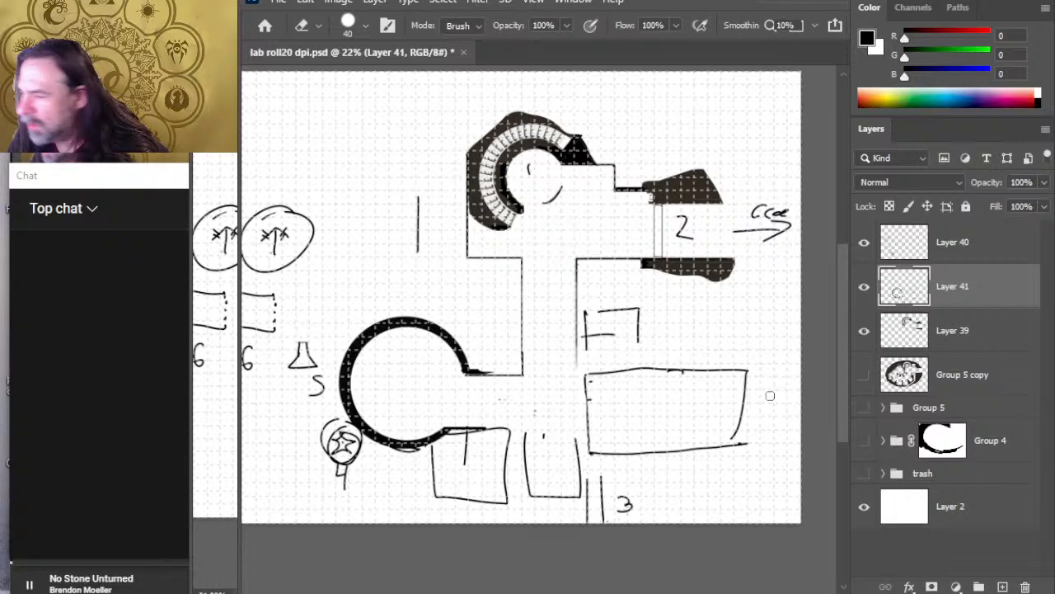
Step: On Layer 39, draw two short parallel horizontal walls leading from the vertical corridor into the large rectangular room
left_click(879, 330)
left_click(872, 330)
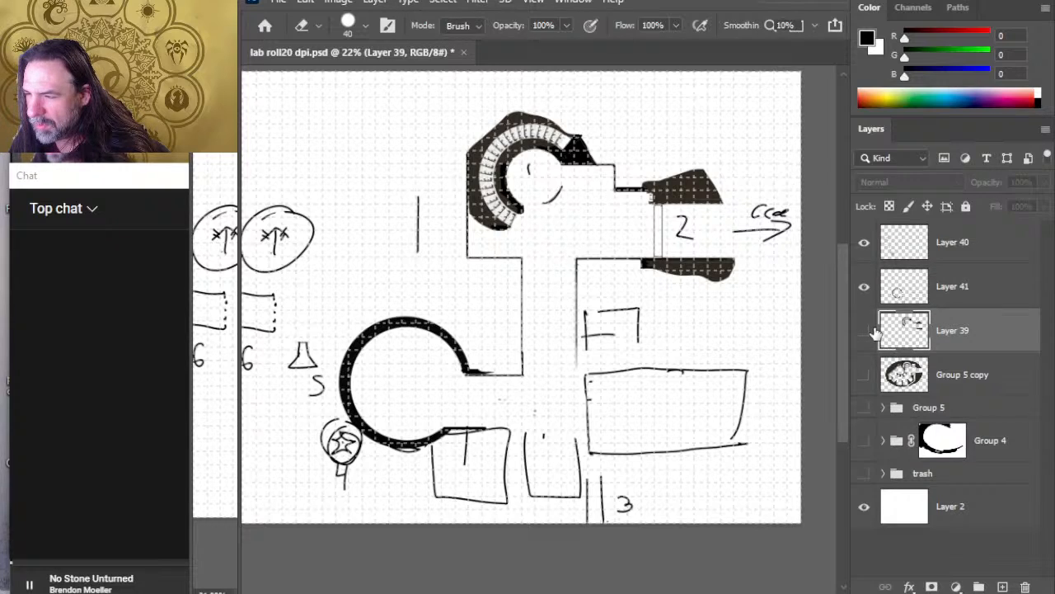
left_click(872, 329)
key("r")
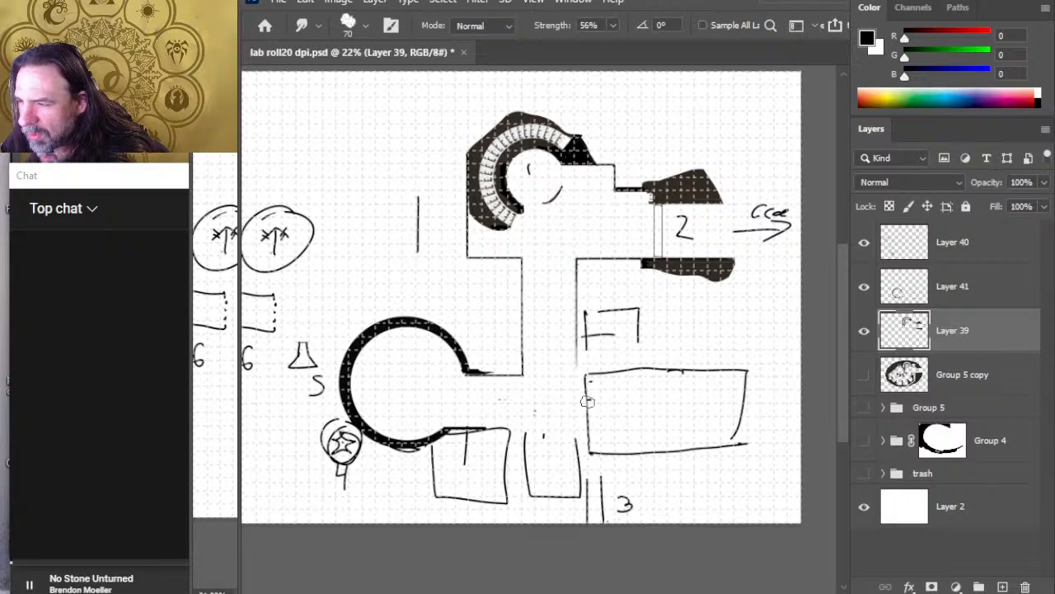
key("b")
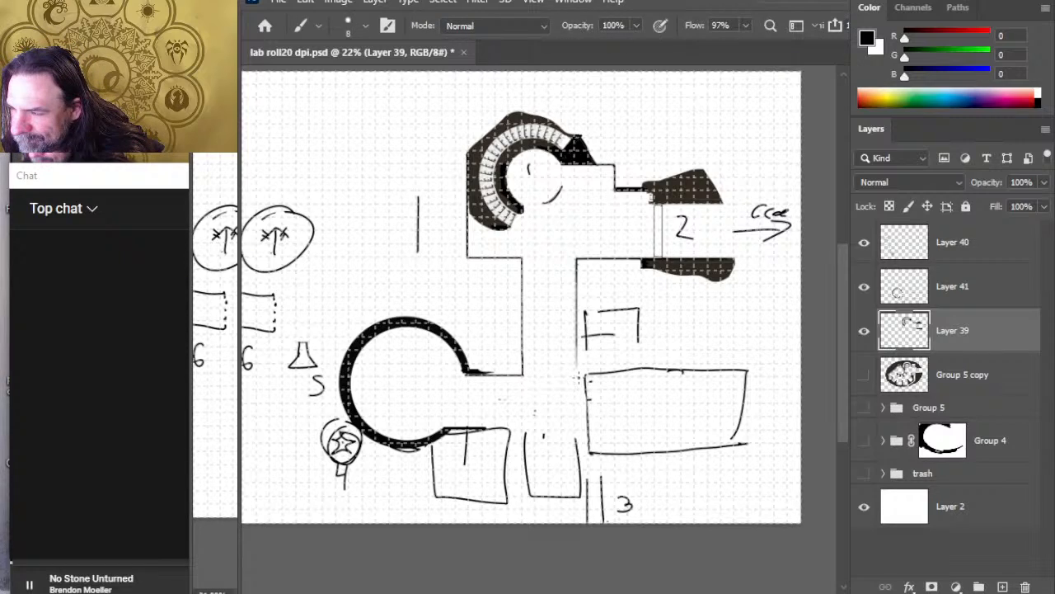
key("e")
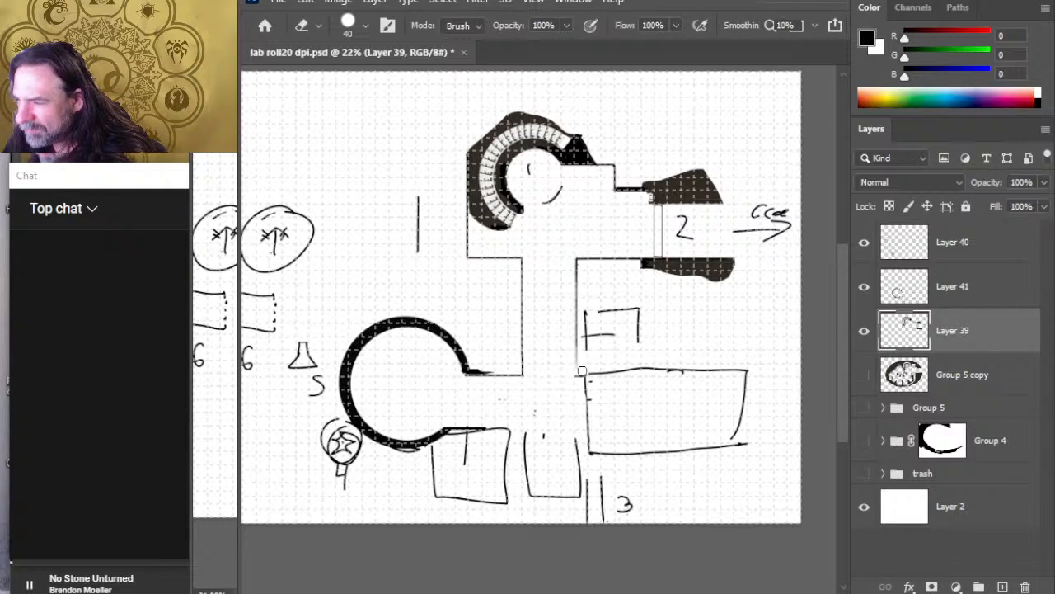
key("b")
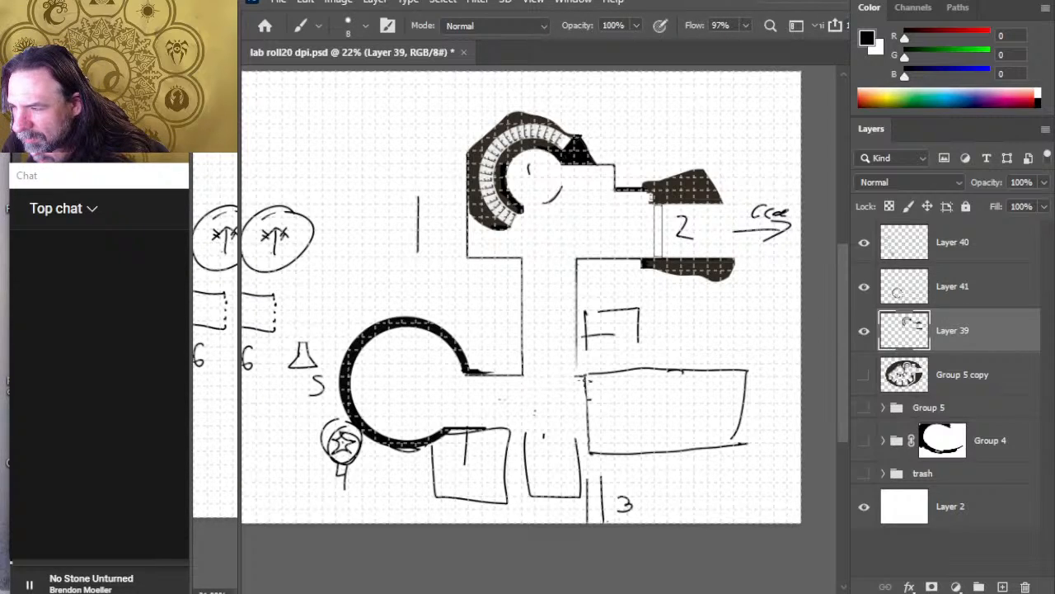
left_click_drag(578, 377, 622, 375)
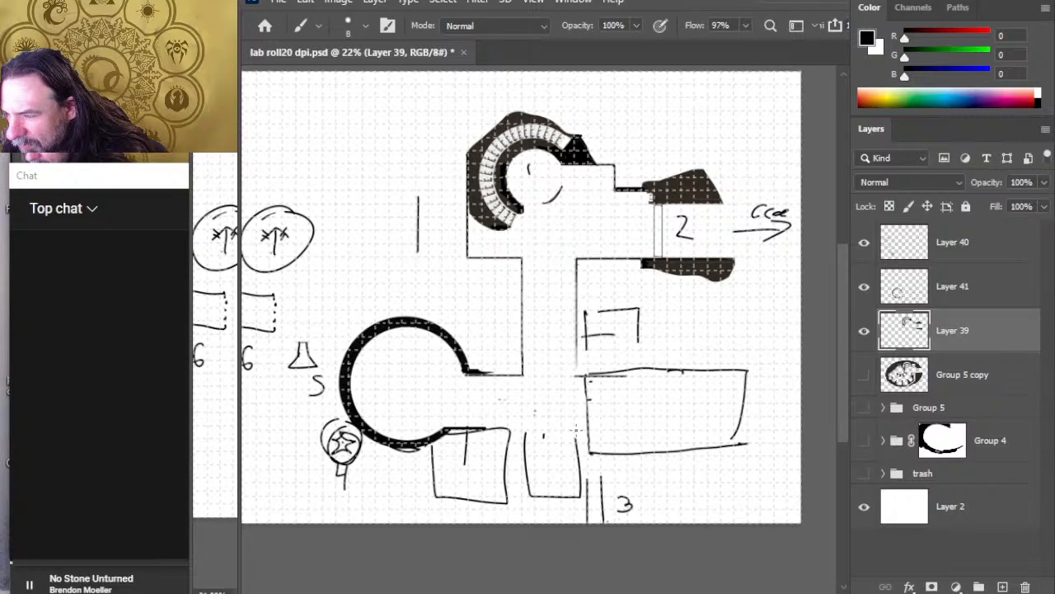
left_click_drag(577, 430, 621, 429)
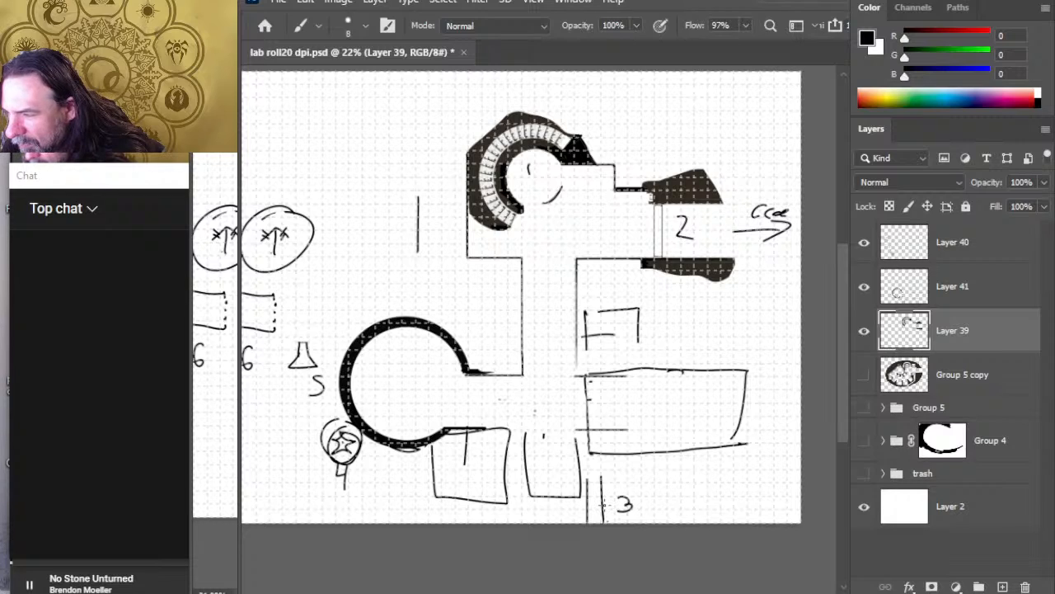
Step: Toggle Layer 41's visibility to check which sketch lines it holds
key("alt+Tab")
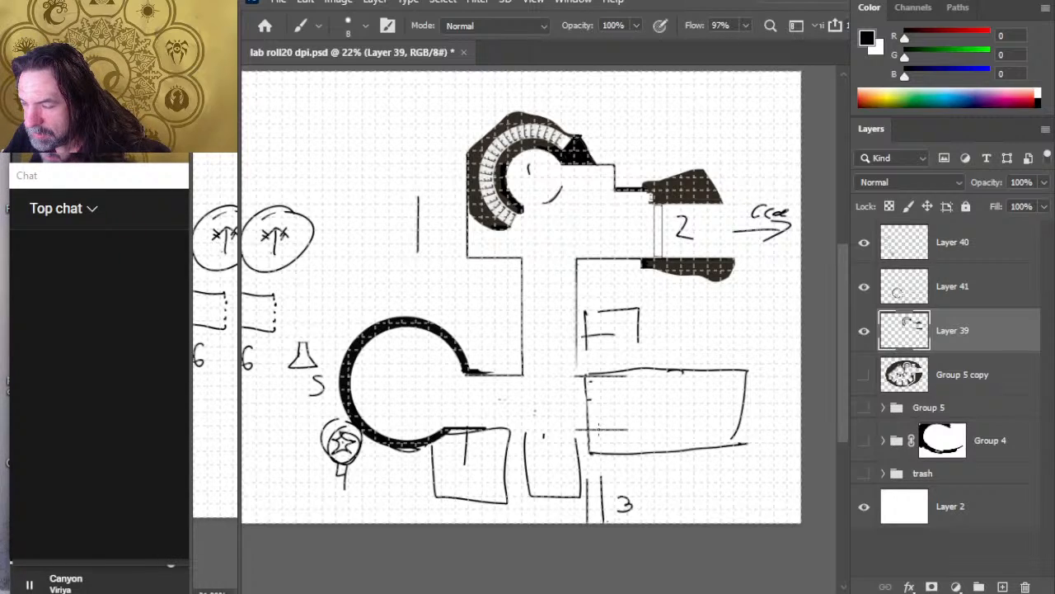
key("e")
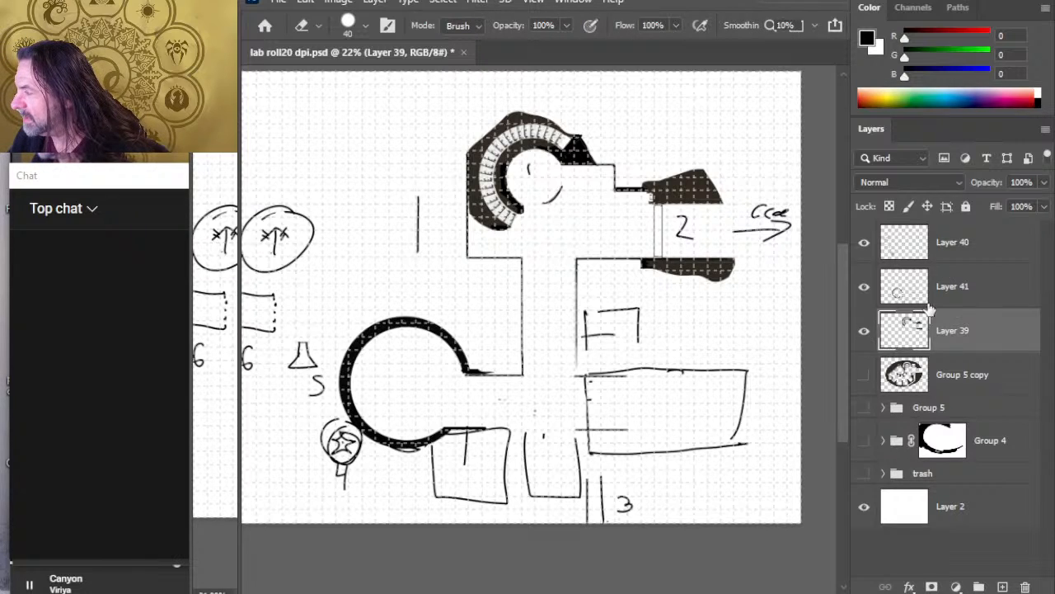
left_click(863, 297)
left_click(863, 297)
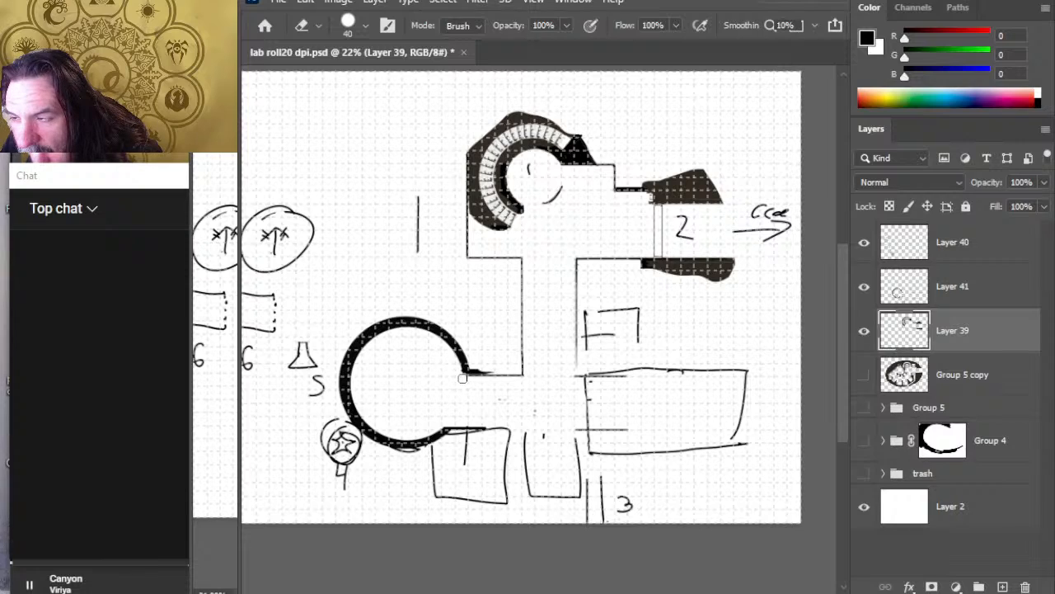
Step: On Layer 41, erase the stray marks in the corridor and thicken the upper wall at the circular chamber's opening
left_click(987, 284)
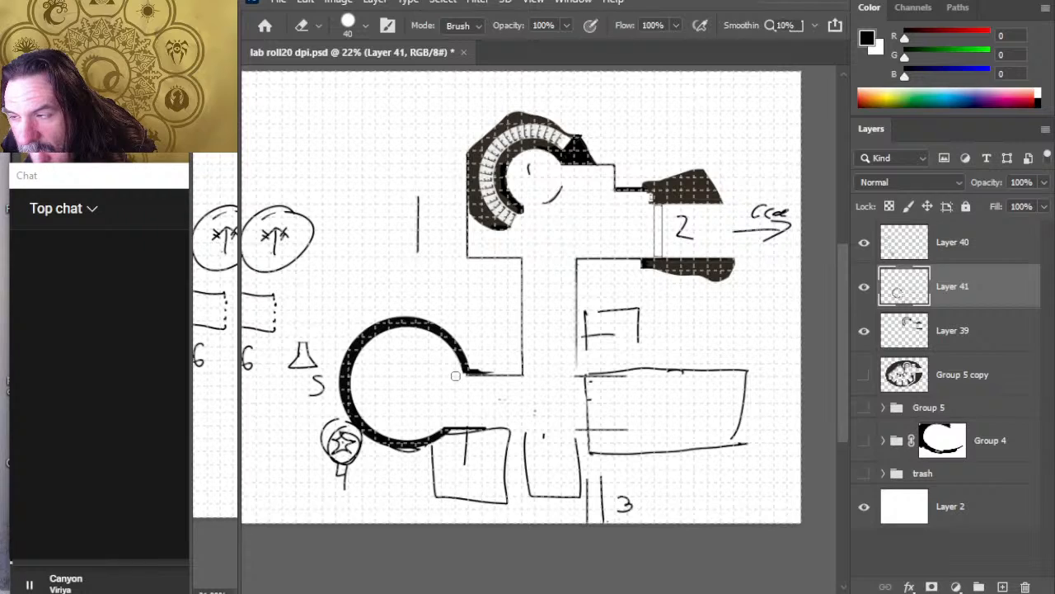
key("b")
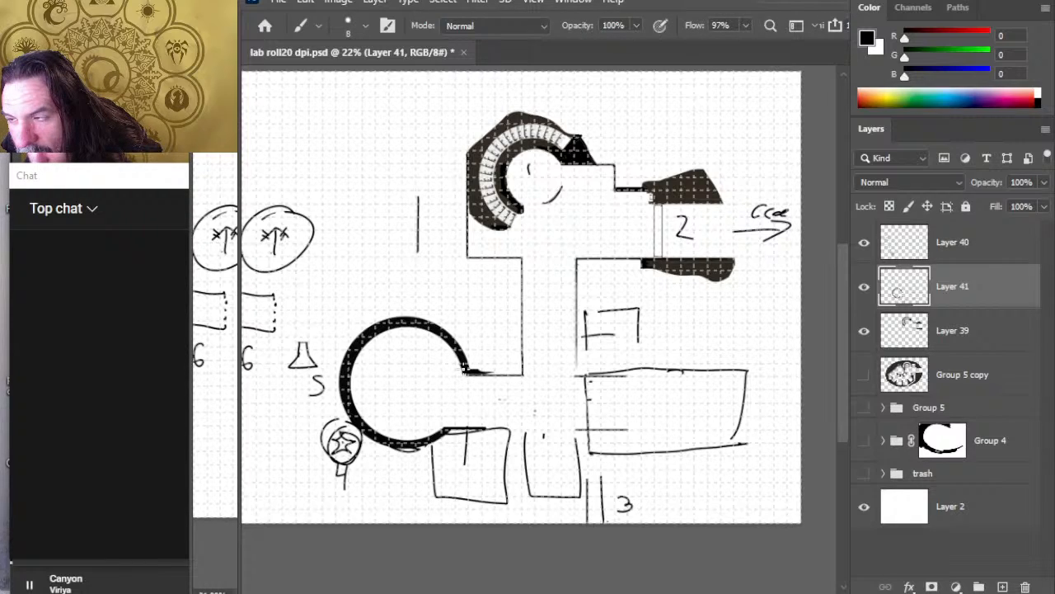
key("e")
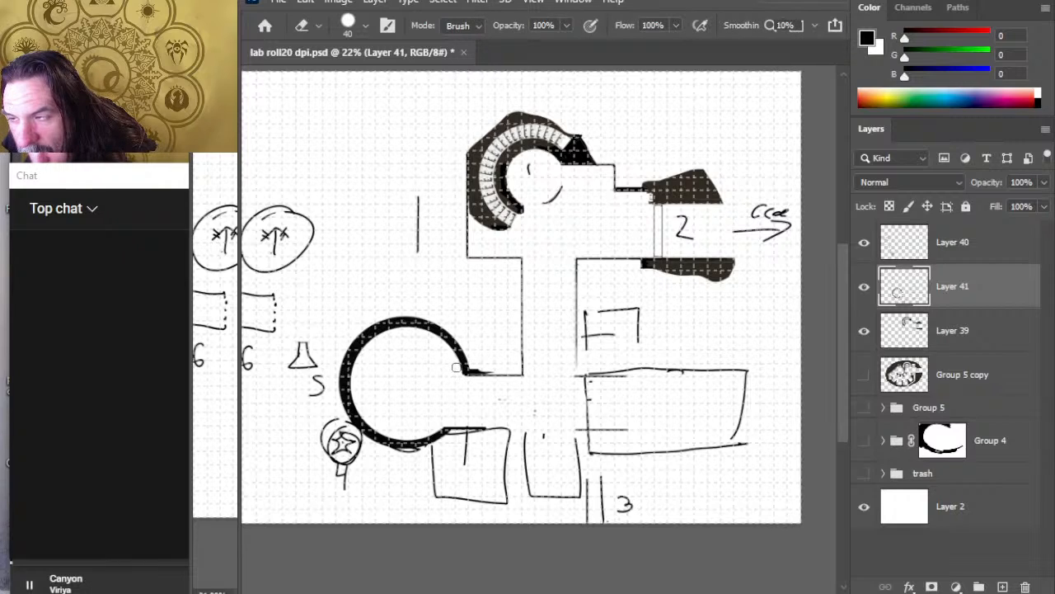
key("z")
left_click(485, 384)
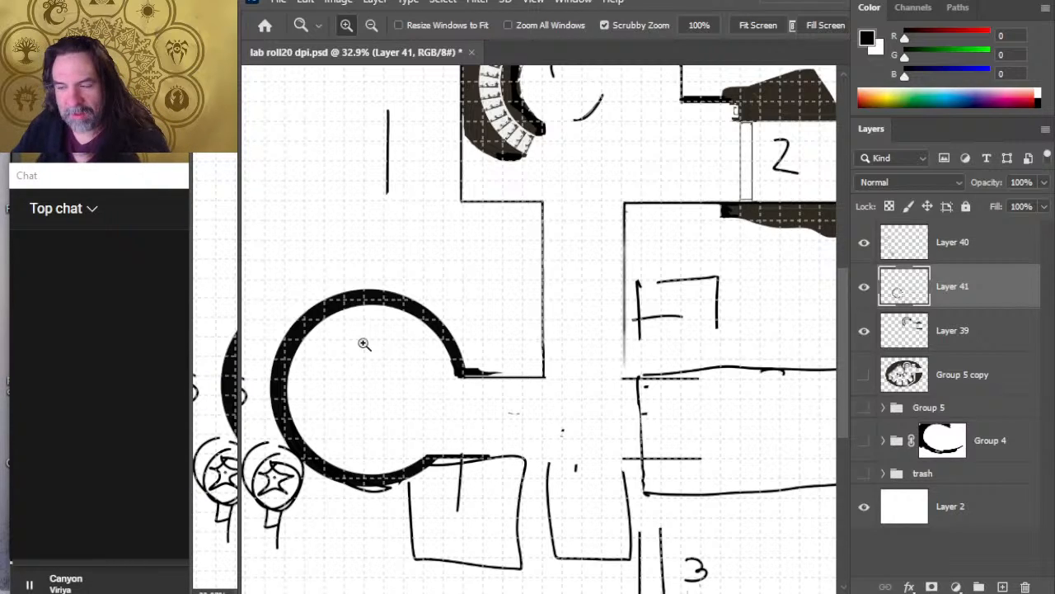
key("e")
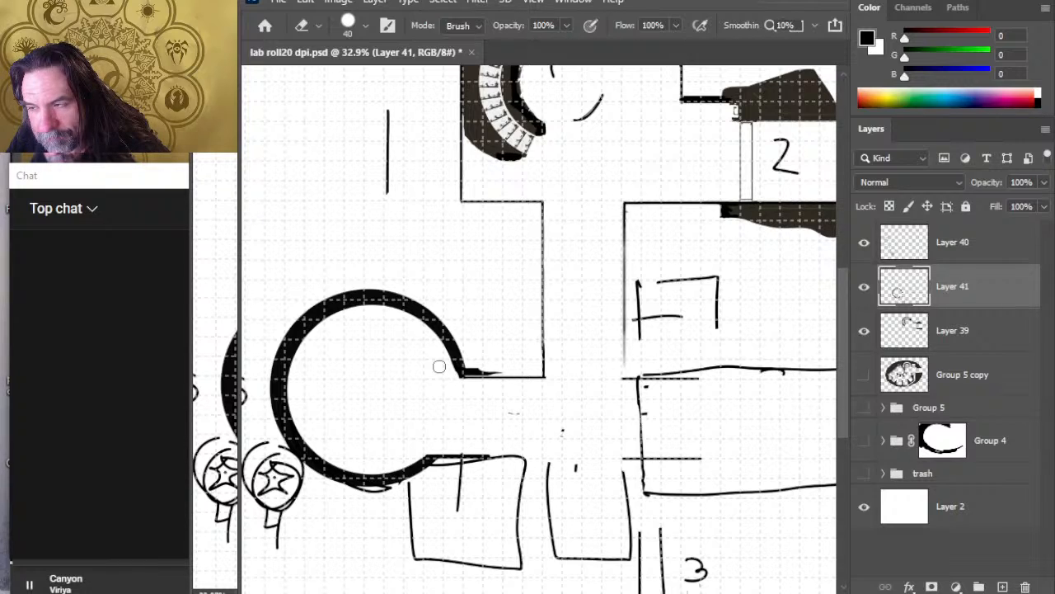
key("b")
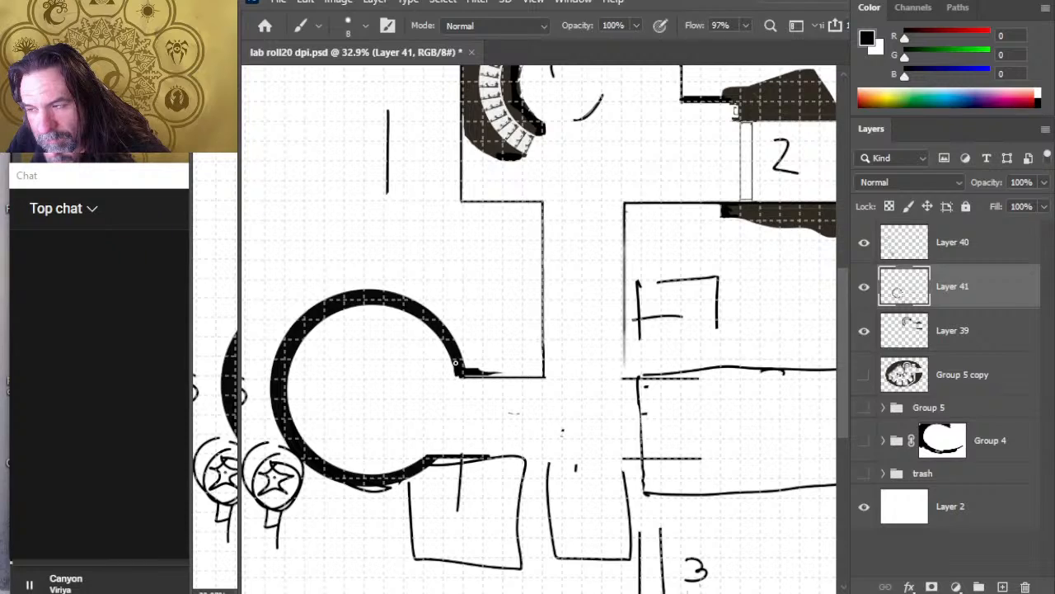
key("e")
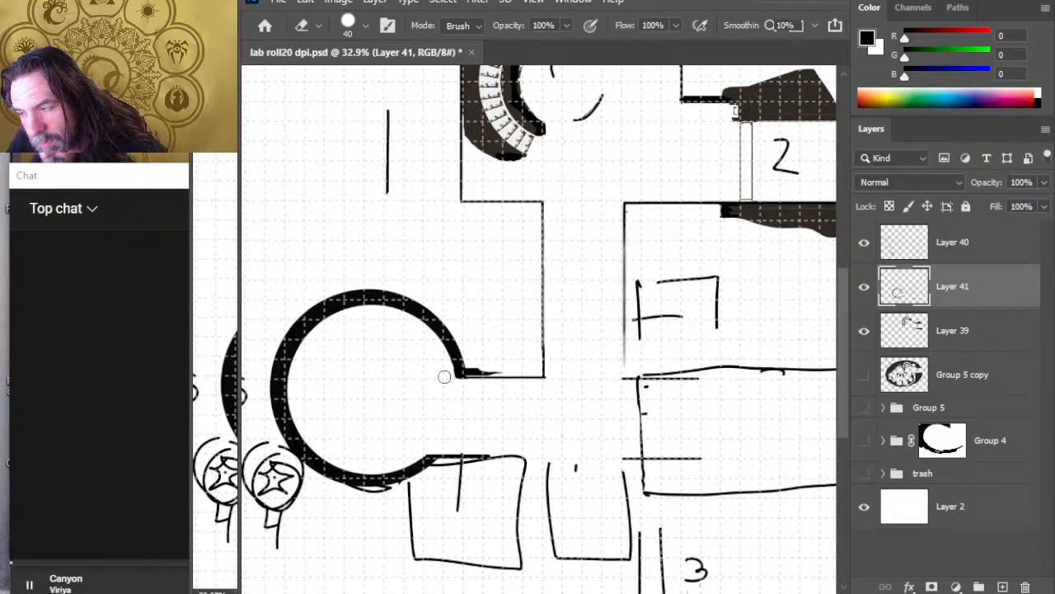
key("b")
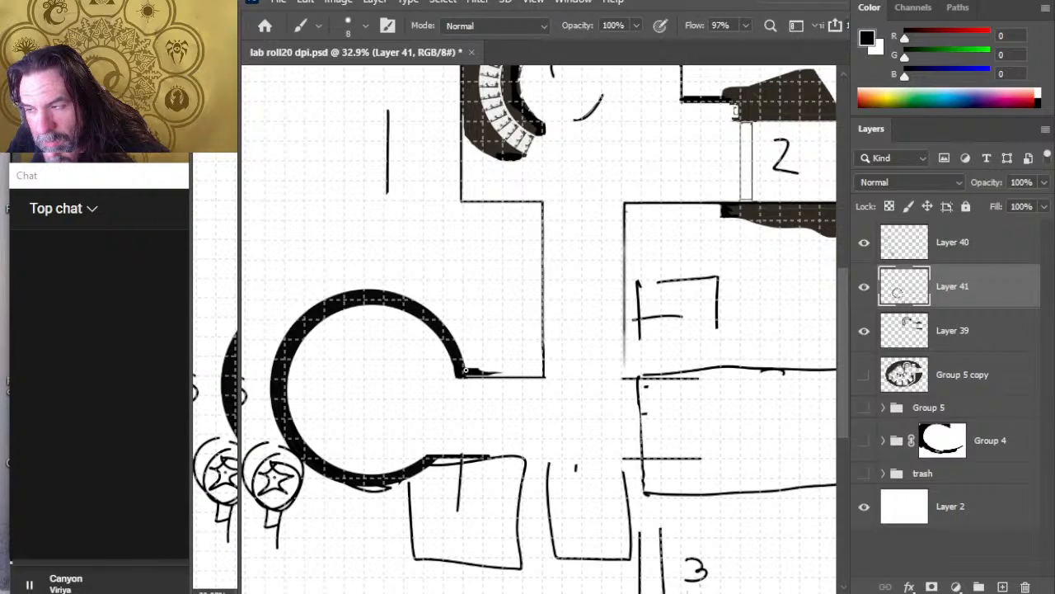
left_click_drag(467, 373, 503, 375)
key("e")
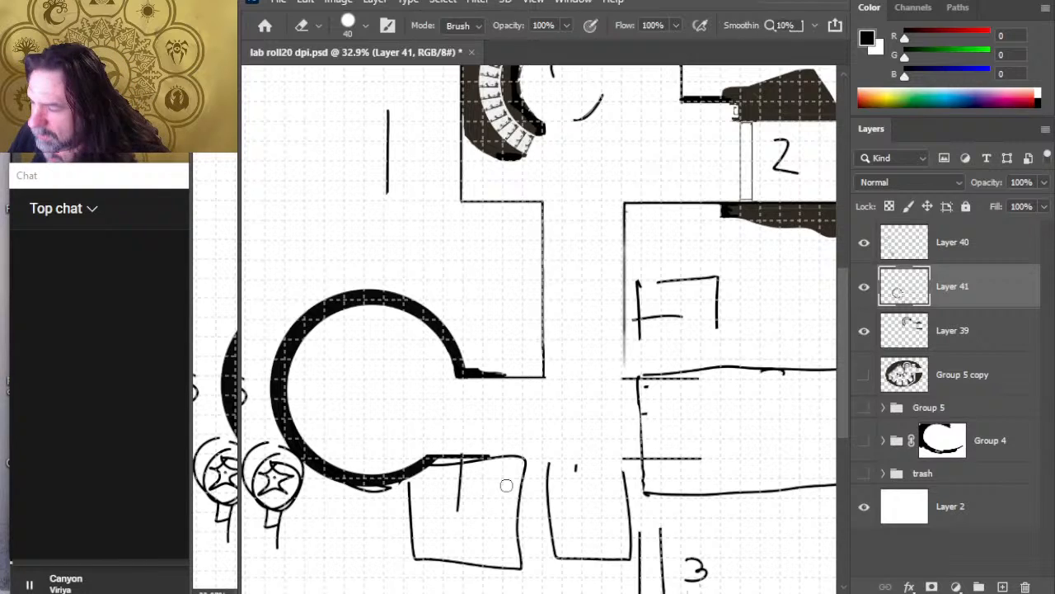
Step: On Layer 39, draw a horizontal wall from the circular chamber's lower opening across the corridor to the large rectangular room
scroll(507, 429, "down", 3)
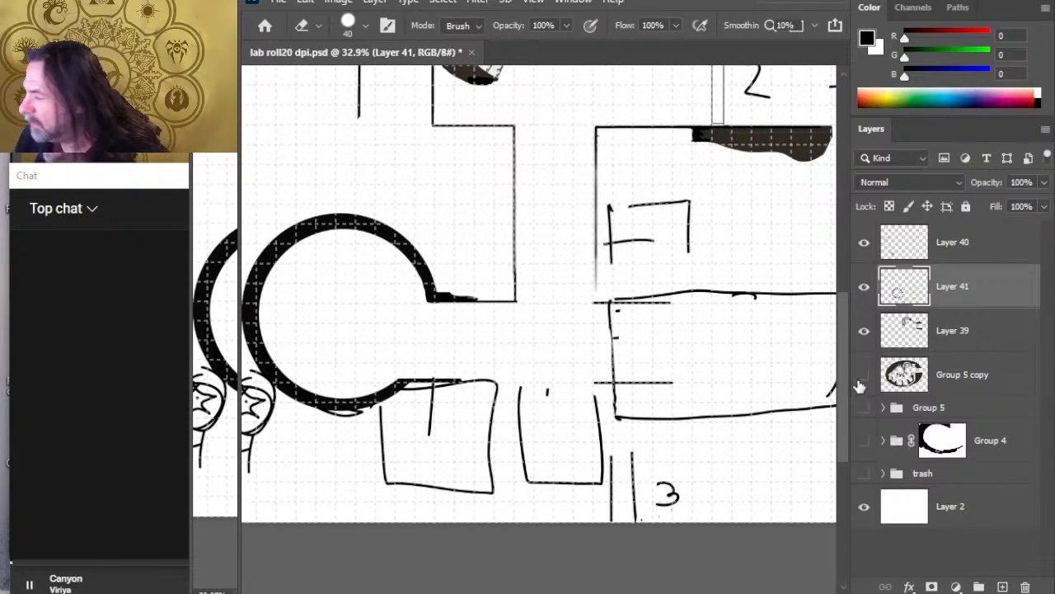
left_click(956, 330)
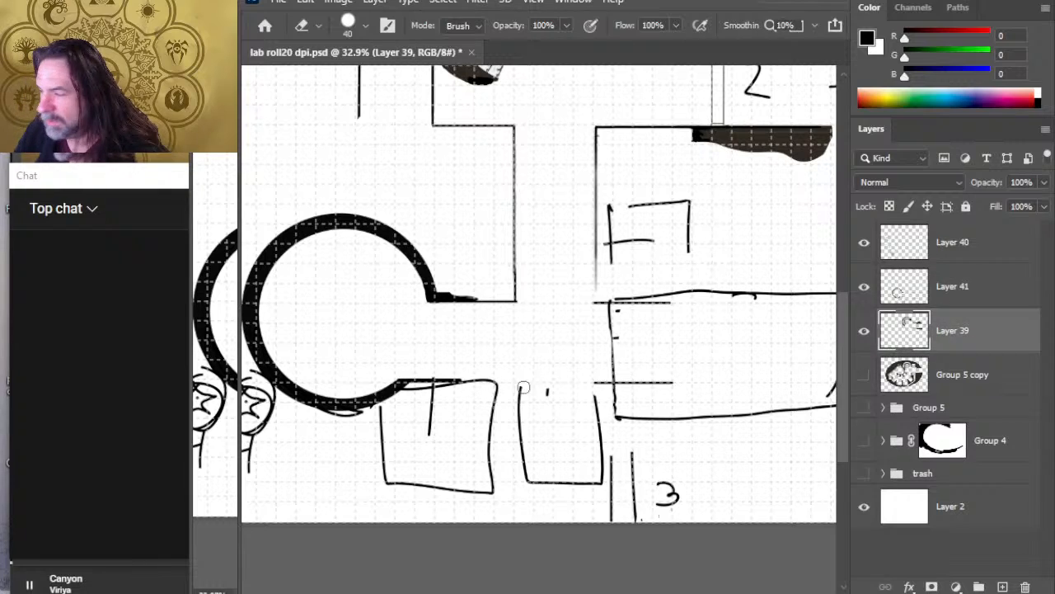
left_click(857, 293)
left_click(855, 304)
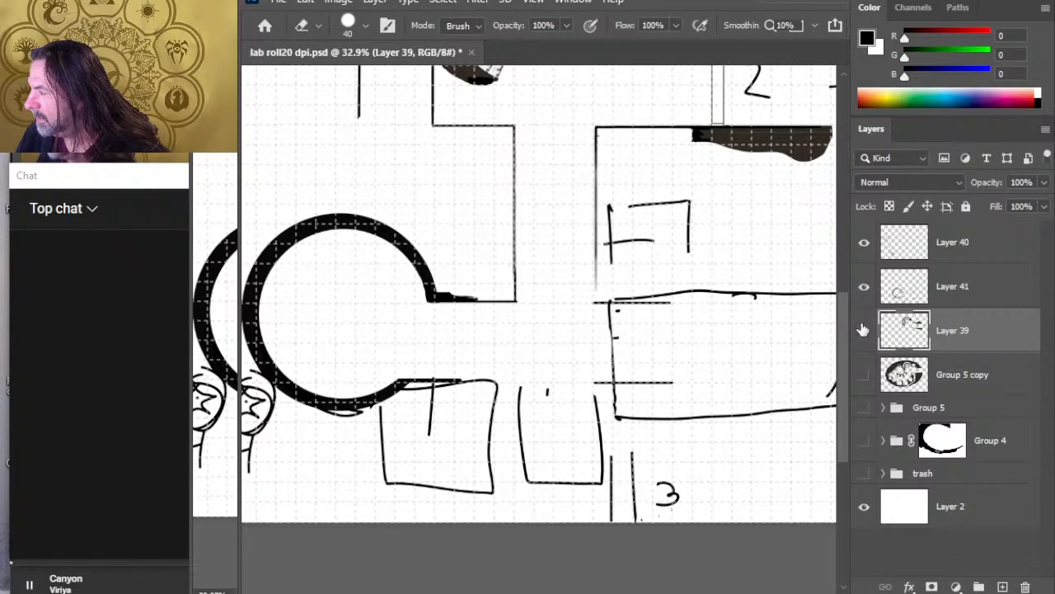
left_click(861, 332)
left_click(861, 332)
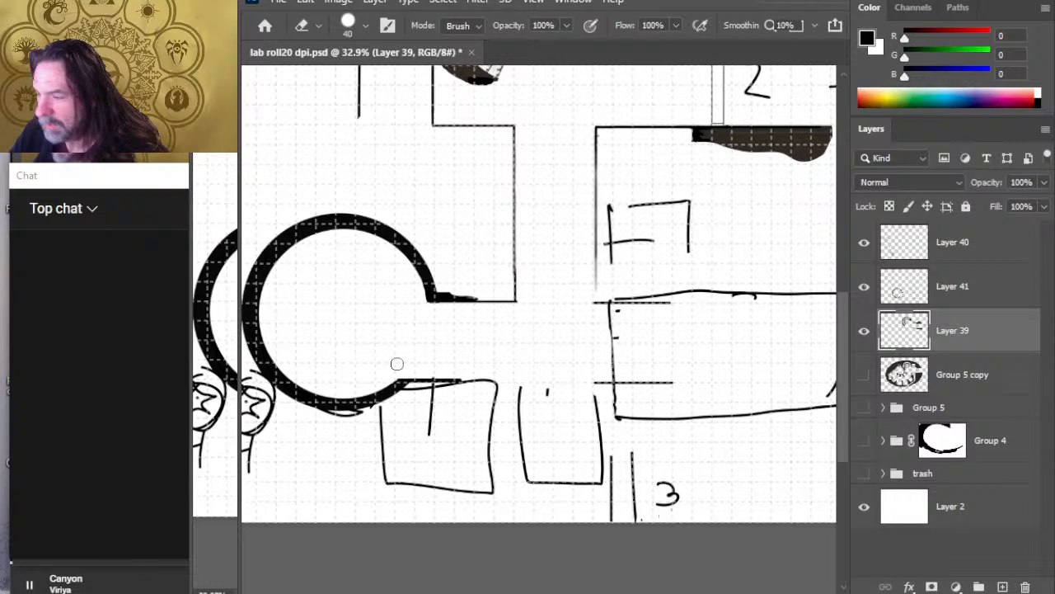
key("b")
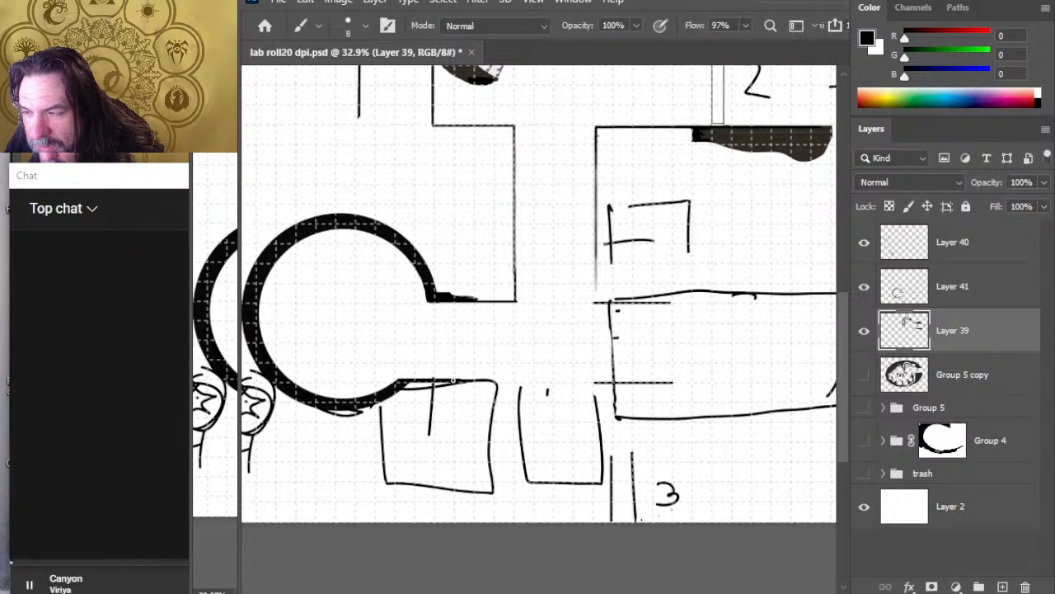
left_click_drag(452, 380, 603, 381)
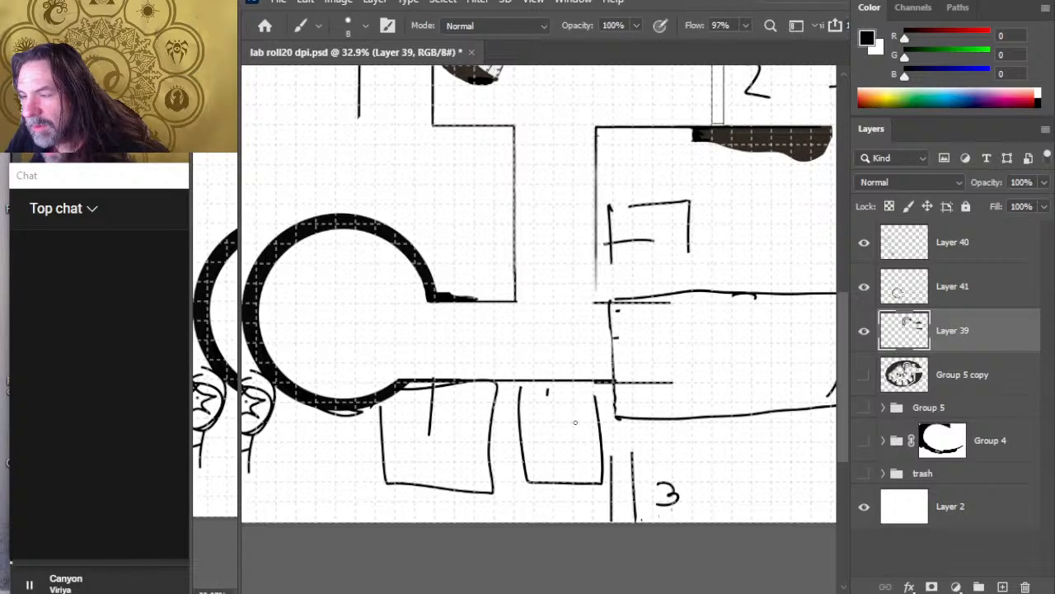
Step: Smudge the lower corridor wall on Layer 39 to blend its joint and extend its end into the rectangular room
key("r")
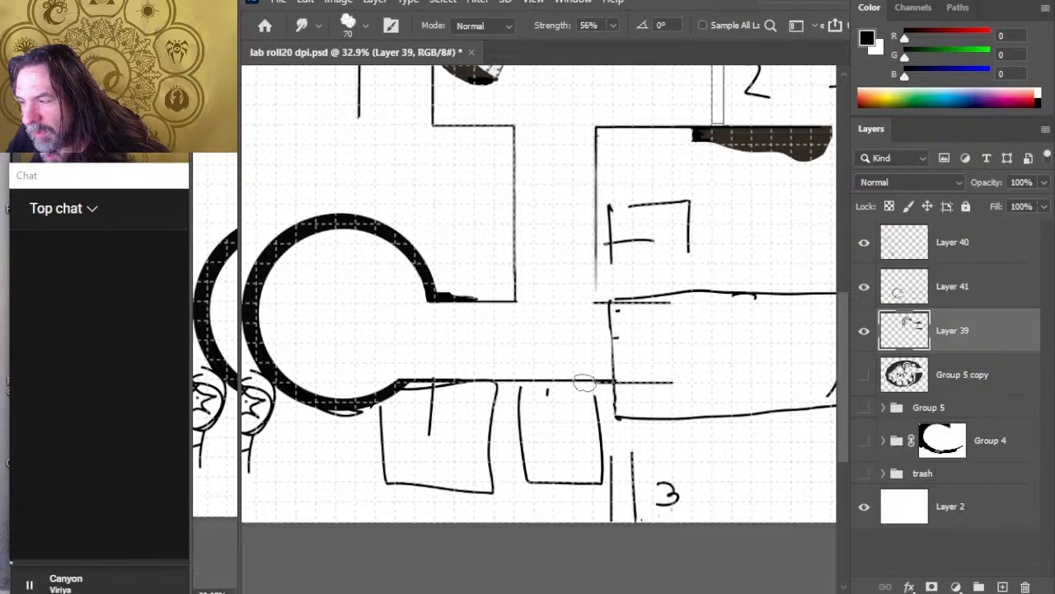
left_click_drag(584, 381, 645, 383)
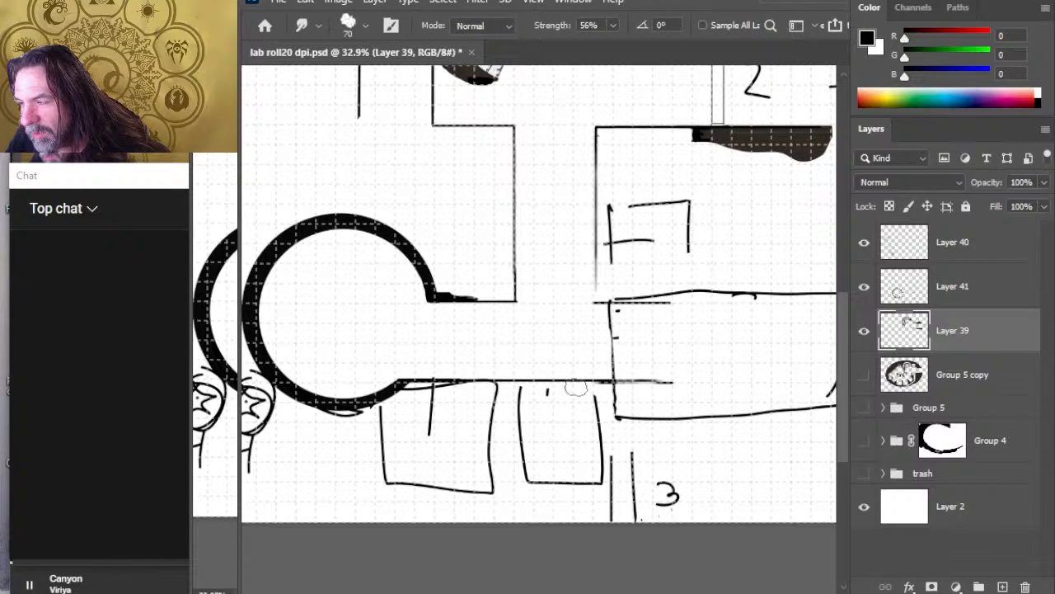
left_click_drag(580, 383, 646, 382)
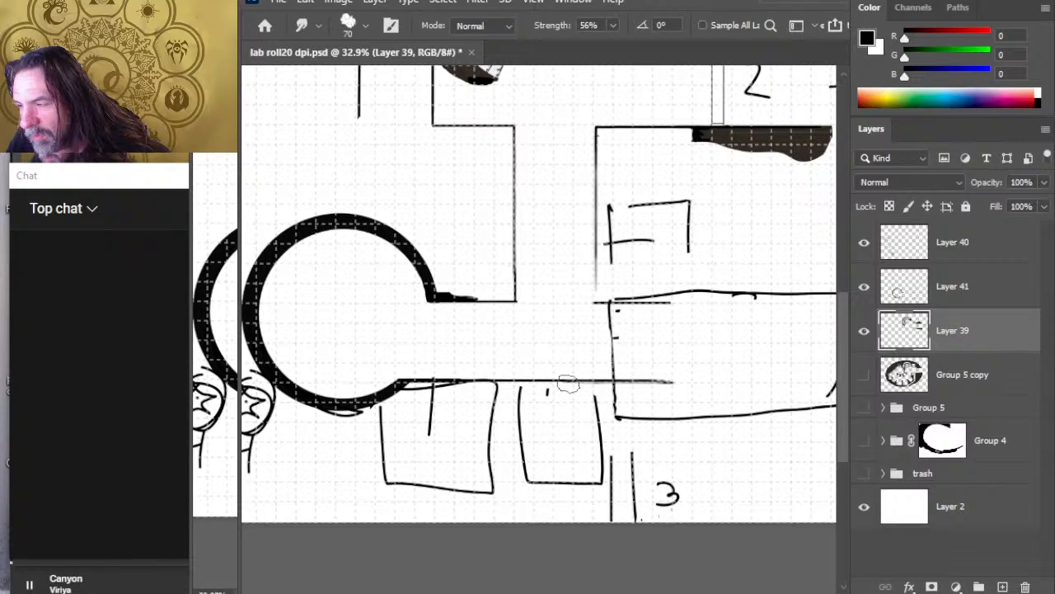
left_click_drag(568, 383, 676, 382)
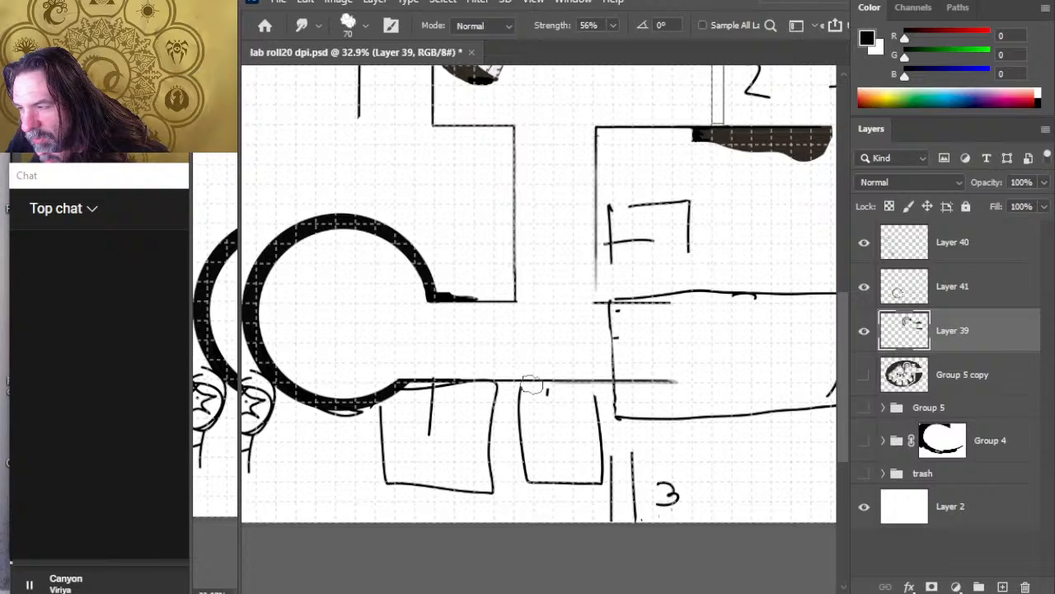
left_click_drag(528, 382, 685, 381)
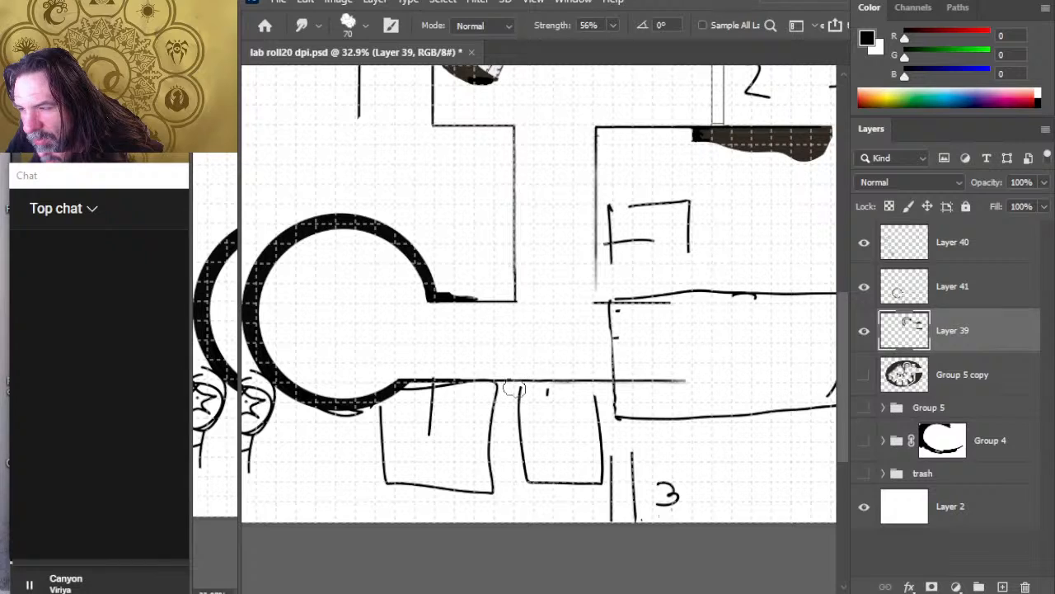
left_click_drag(521, 385, 701, 381)
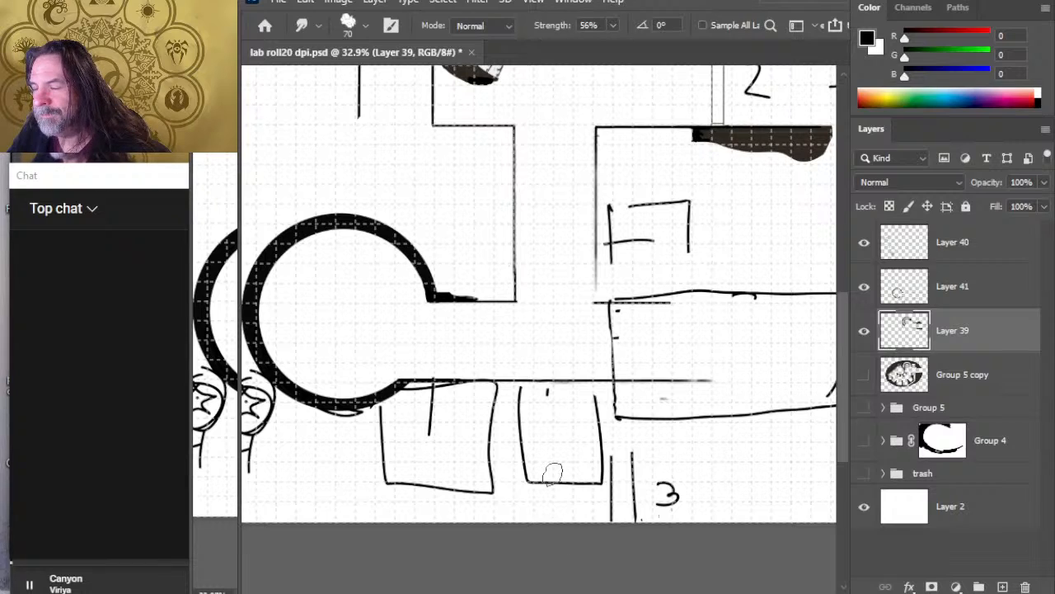
key("b")
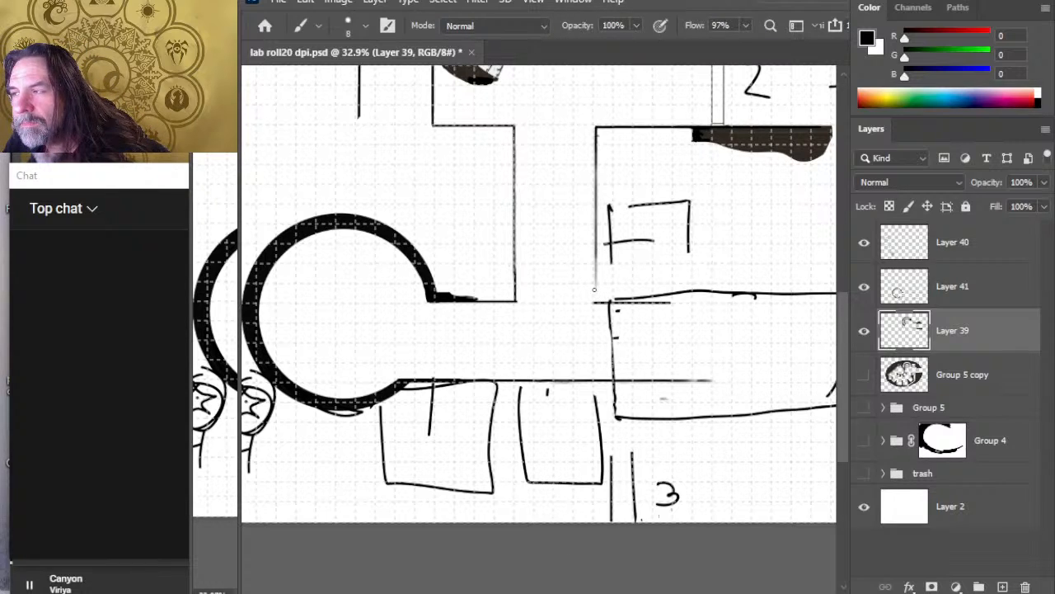
left_click_drag(595, 296, 590, 250)
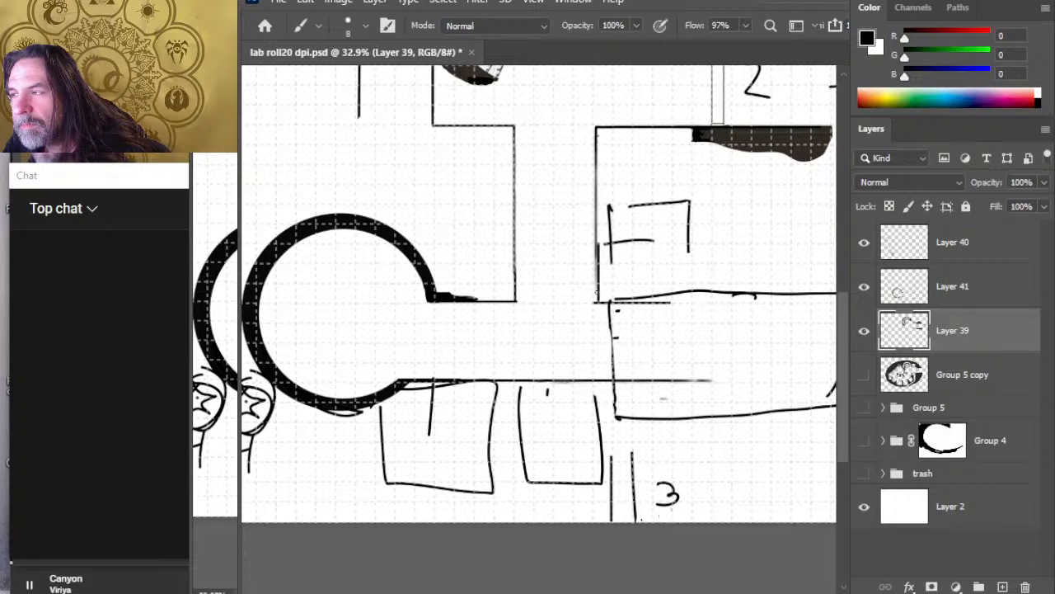
key("ctrl+z")
mouse_move(597, 300)
left_mouse_down()
mouse_move(592, 239)
mouse_move(595, 264)
left_mouse_up()
key("r")
key("ctrl+z")
key("b")
key("e")
key("ctrl+z")
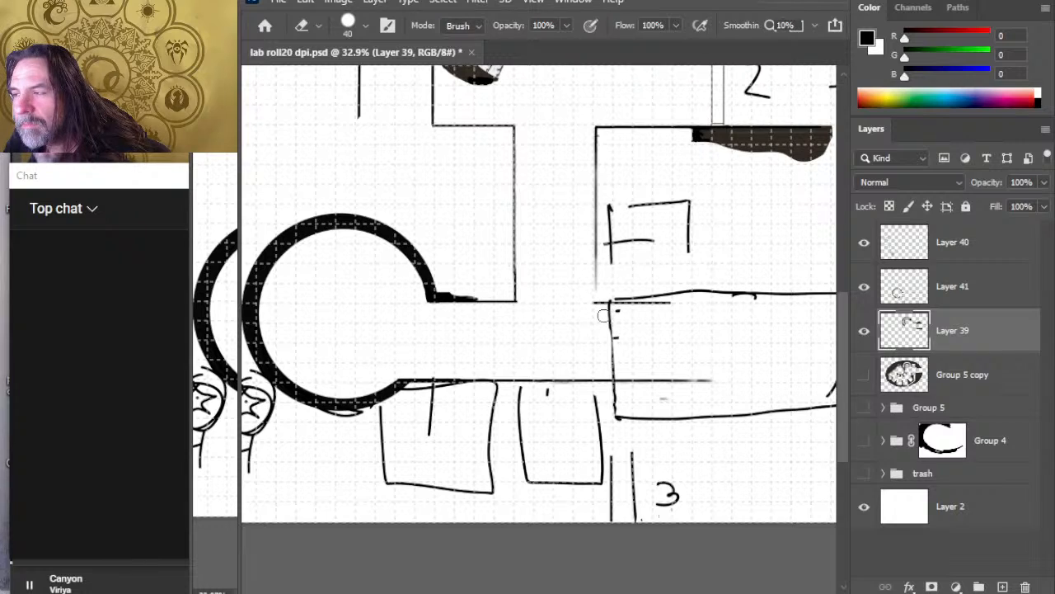
Step: Complete the vertical corridor's right-hand wall on Layer 39 down to the upper wall leading into the large room
key("b")
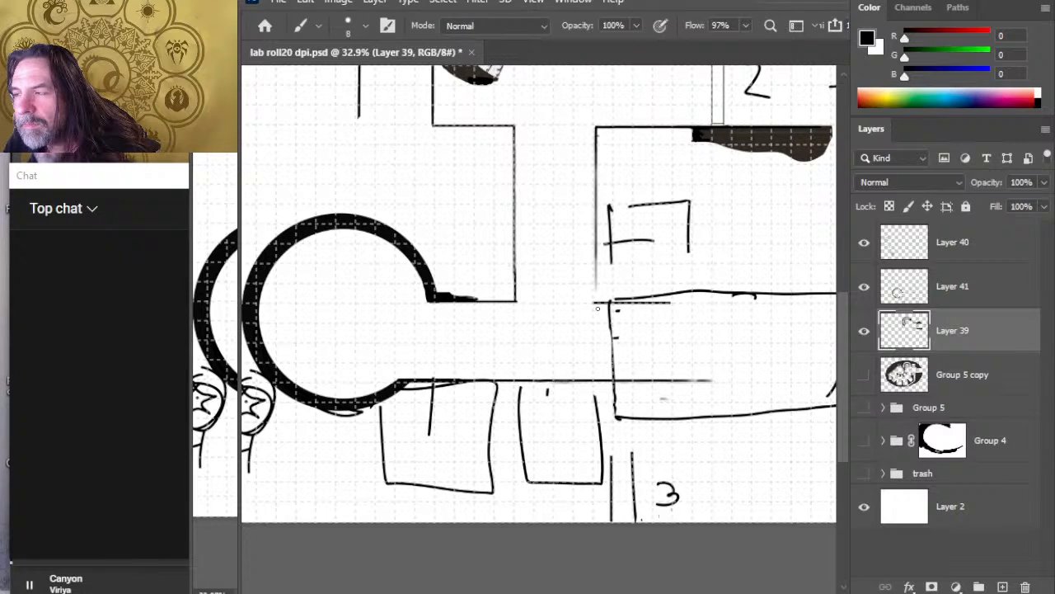
left_click_drag(596, 302, 596, 246)
key("r")
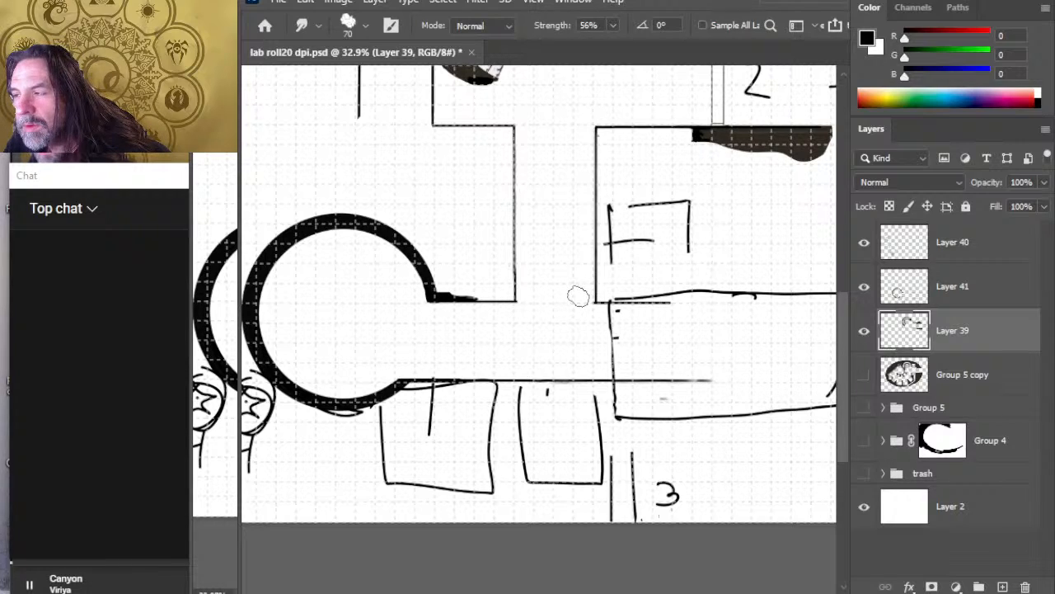
Step: Replace the corridor corner on the circular chamber's side with a diagonal wall and erase the old corner lines
key("e")
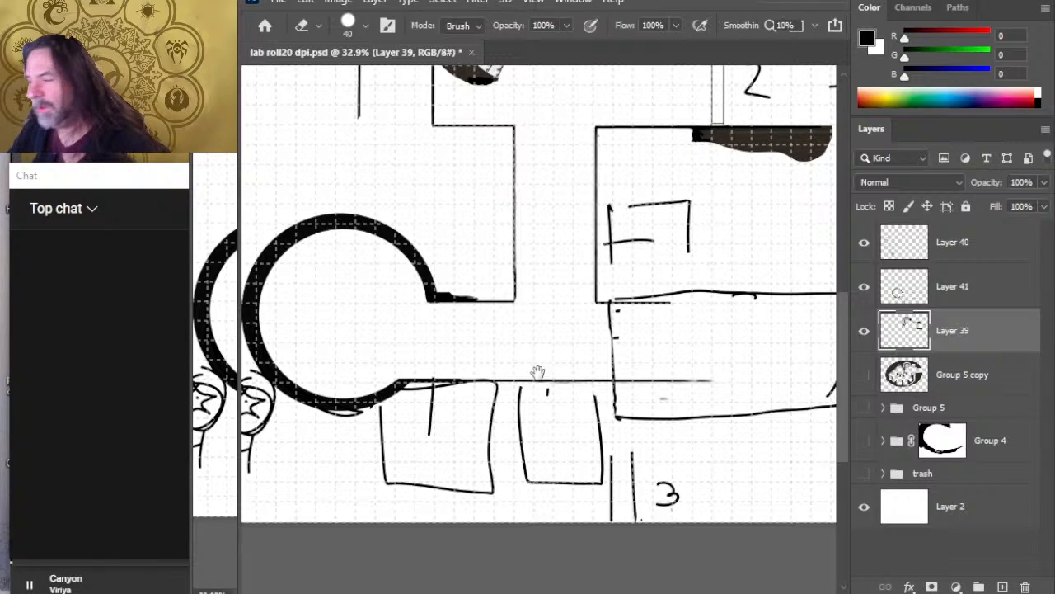
left_click_drag(509, 340, 459, 303)
left_click_drag(524, 352, 530, 346)
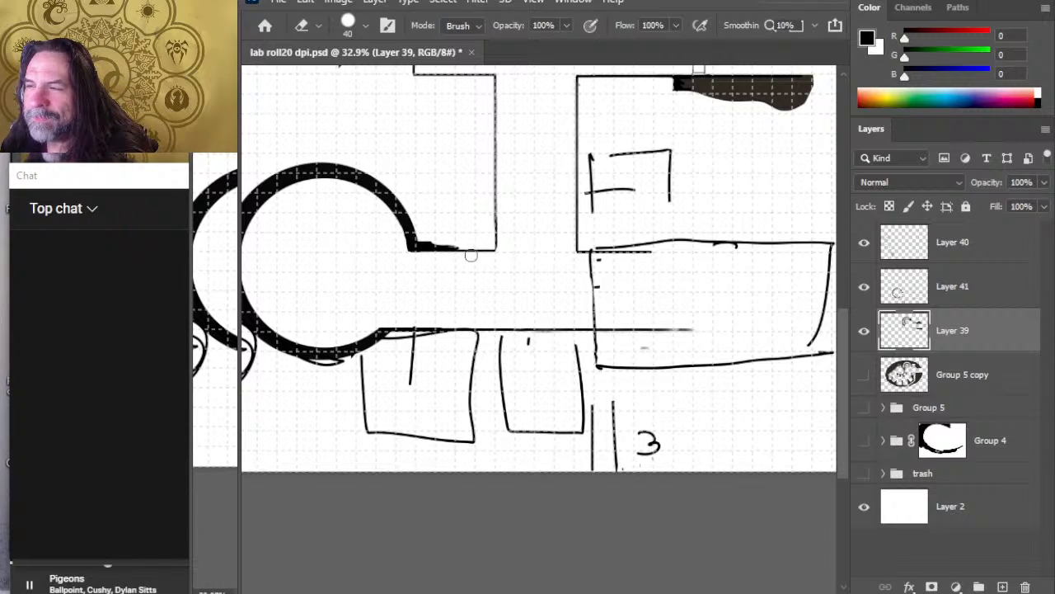
key("b")
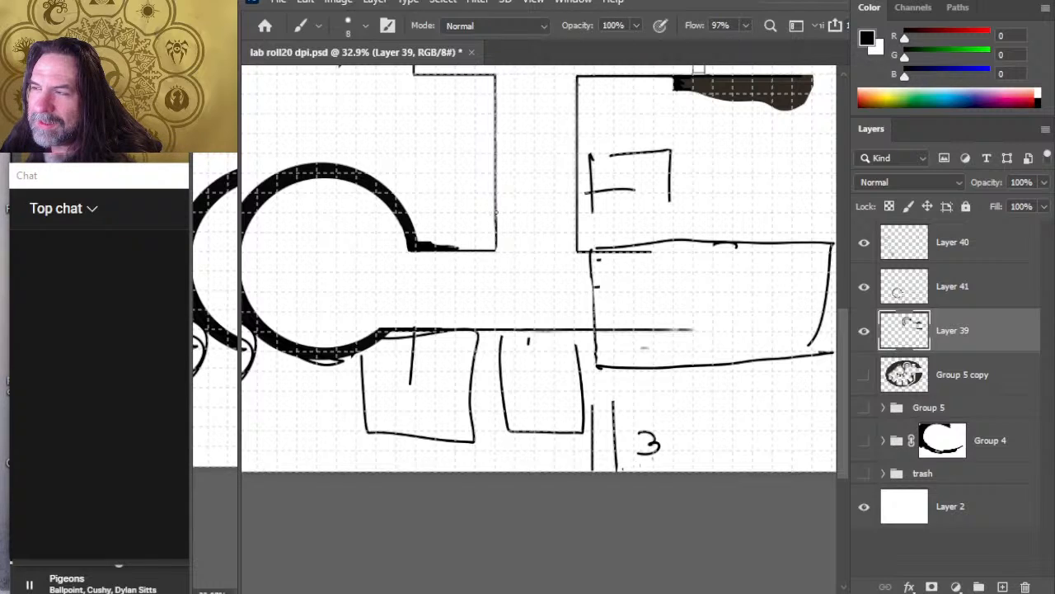
left_click(496, 213, "shift")
key("e")
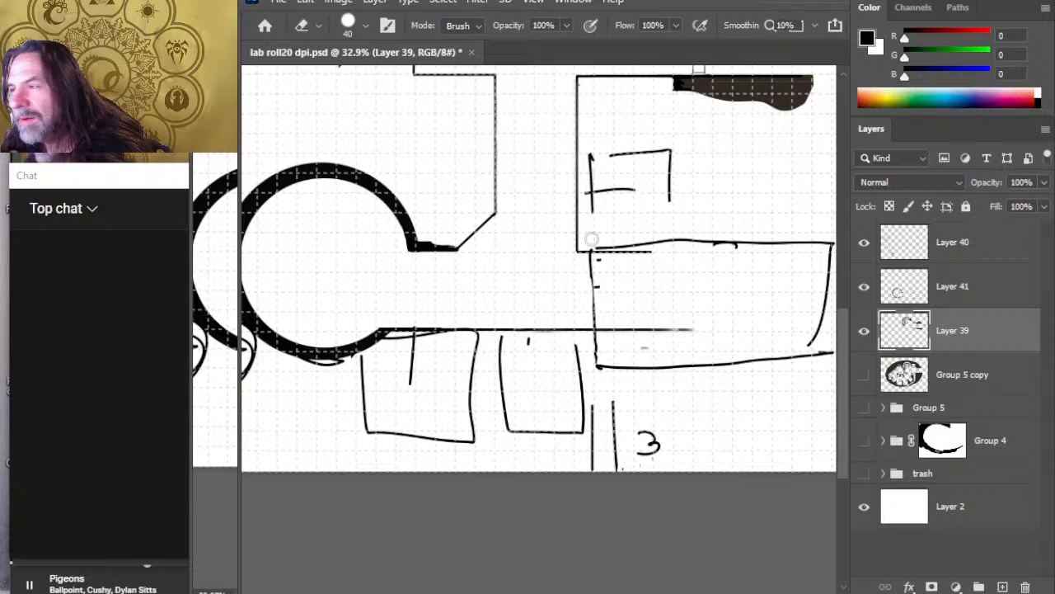
Step: Draw a matching diagonal wall at the corridor corner beside the rectangular room and erase the square corner
key("b")
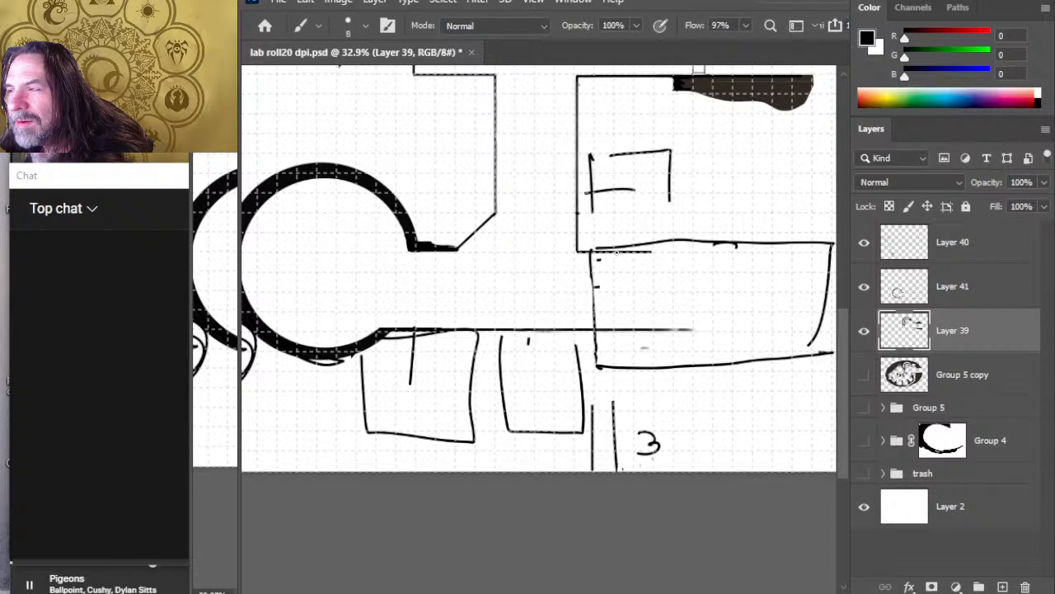
left_click_drag(614, 250, 577, 212)
key("e")
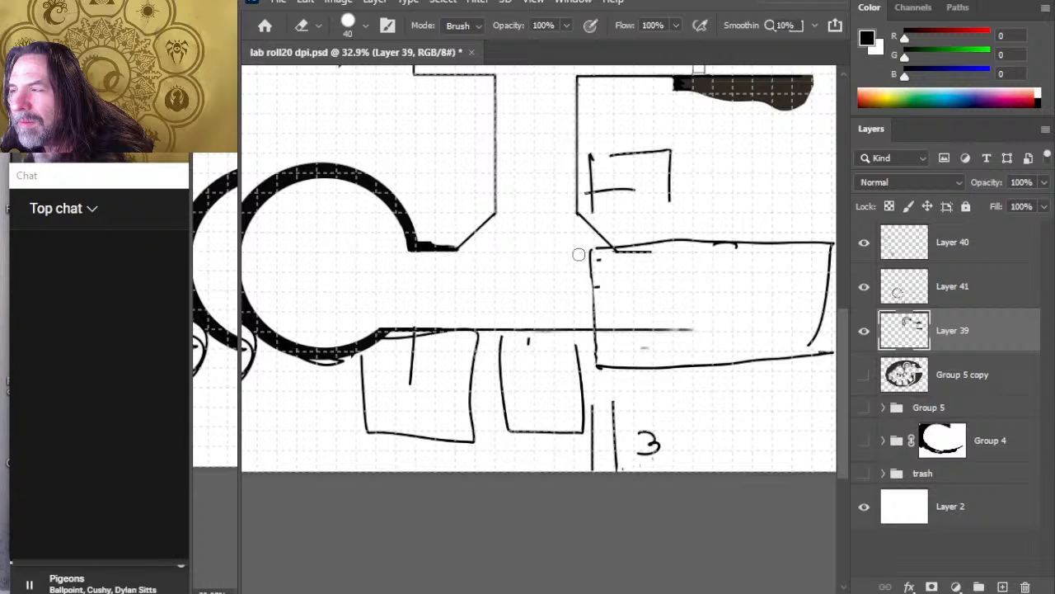
Step: Try to widen the vertical corridor by lassoing its right-hand wall and shifting it outward, undo the shift and clear the selection
key("z")
left_click_drag(555, 275, 517, 245)
key("l")
mouse_move(544, 210)
left_mouse_down()
mouse_move(593, 109)
mouse_move(580, 263)
mouse_move(646, 221)
mouse_move(598, 109)
mouse_move(575, 108)
left_mouse_up()
key("v")
key("shift+Right")
key("shift+Right")
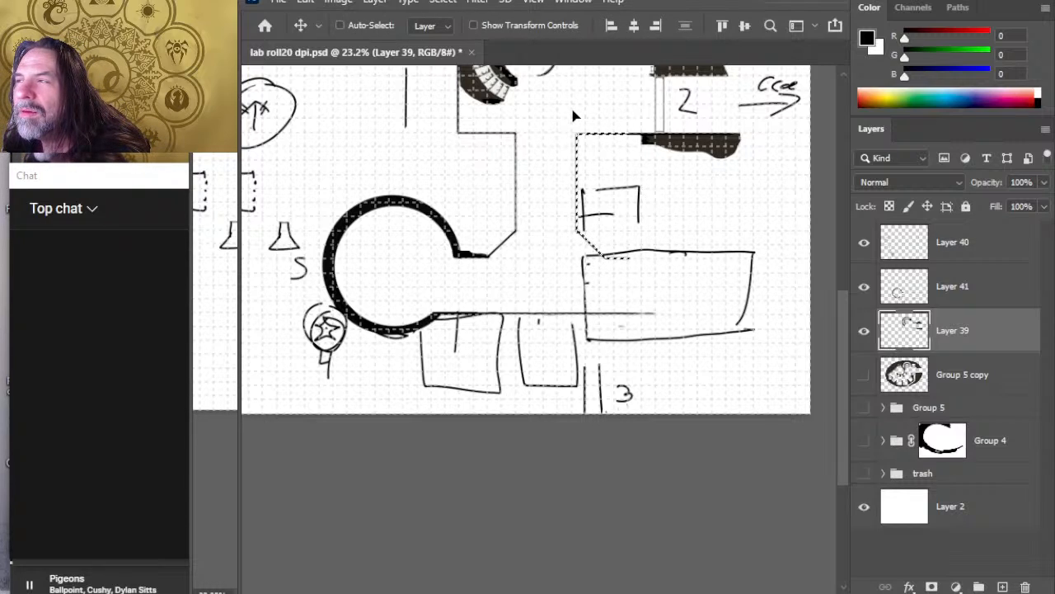
key("shift+Right")
key("shift+Right")
key("shift+Right")
key("shift+Right")
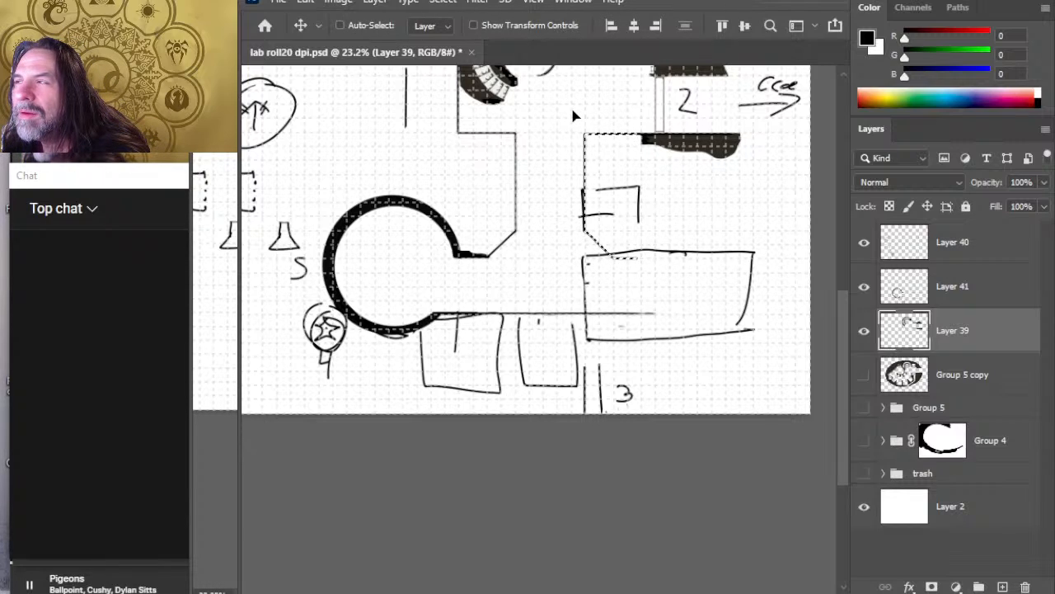
key("shift+Right")
key("shift+Right")
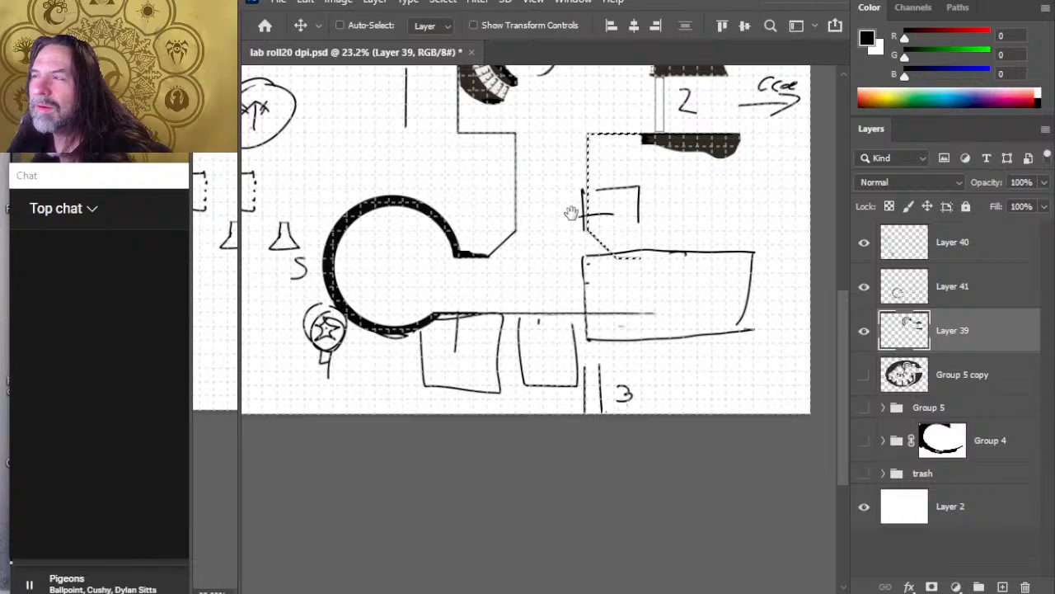
key("ctrl+z")
left_click_drag(555, 172, 569, 278)
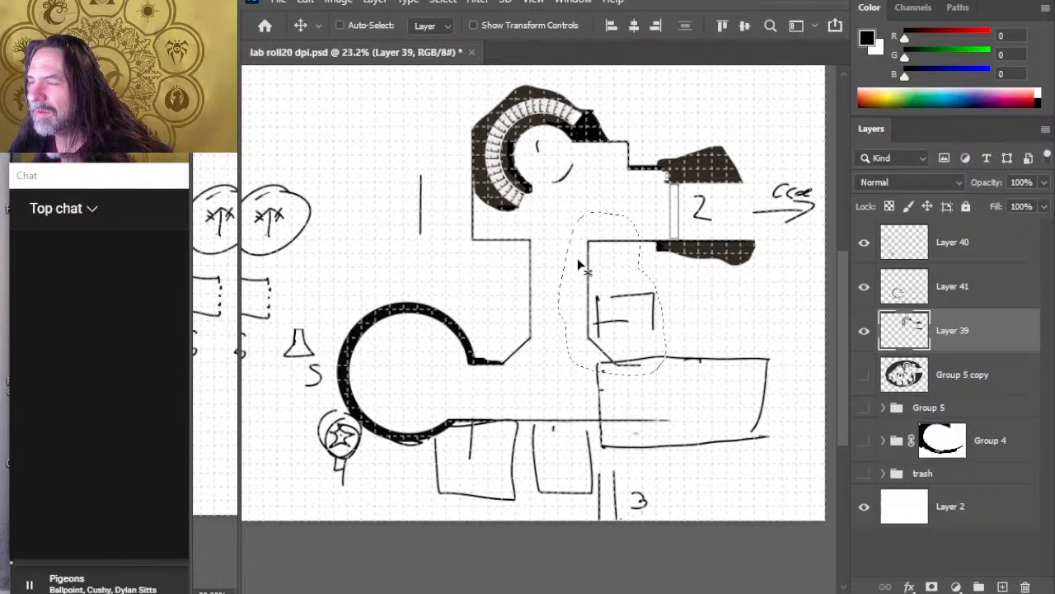
left_click_drag(567, 210, 569, 234)
key("l")
key("ctrl+d")
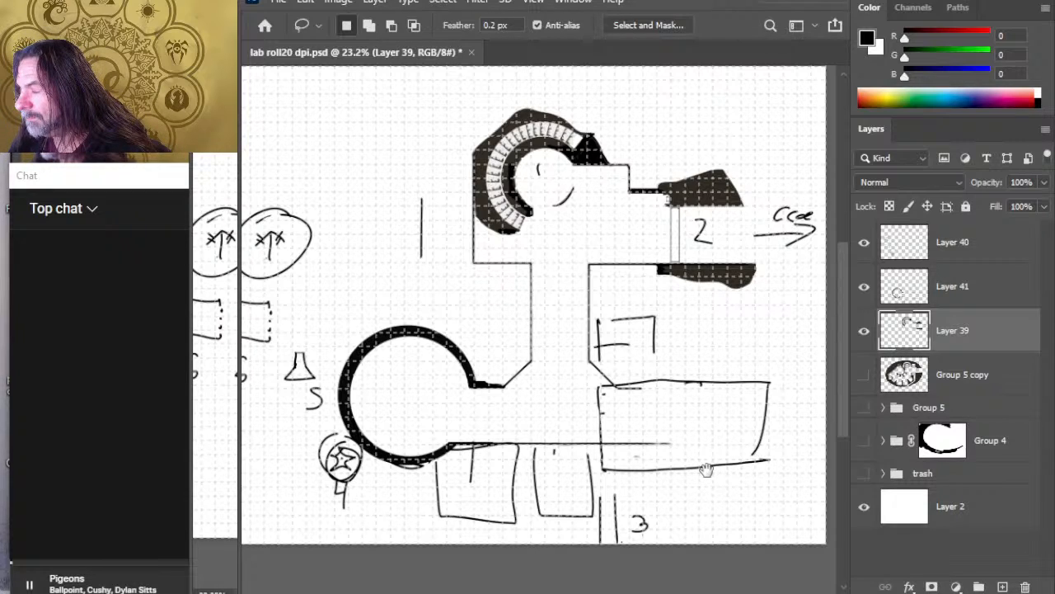
Step: On Layer 41, lasso the large rectangular room sketch, move it right to the end of the corridor walls and deselect it
mouse_move(706, 470)
left_mouse_down()
mouse_move(680, 453)
mouse_move(685, 436)
left_mouse_up()
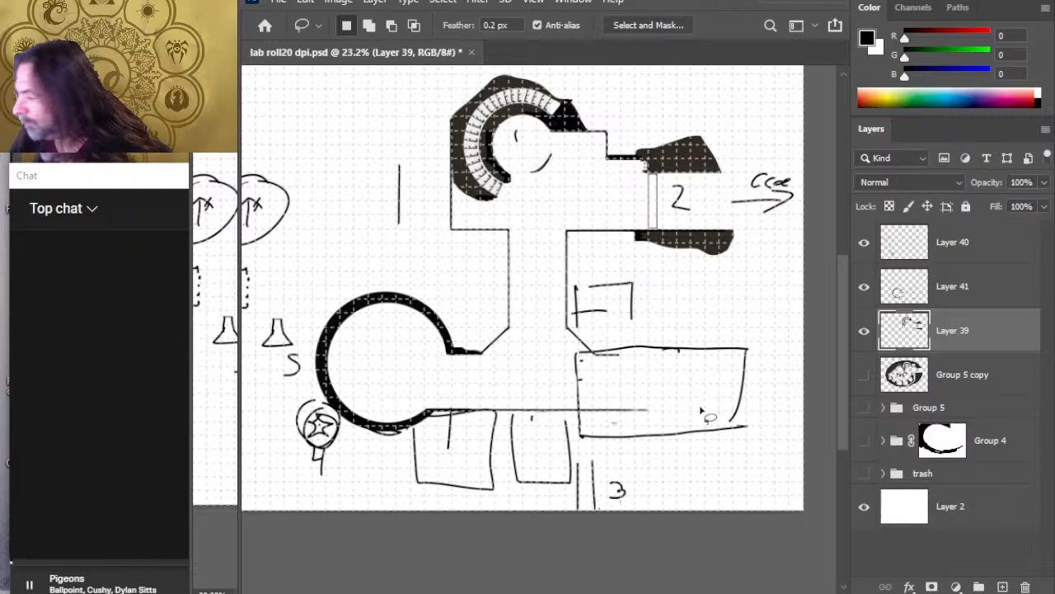
left_click(925, 298)
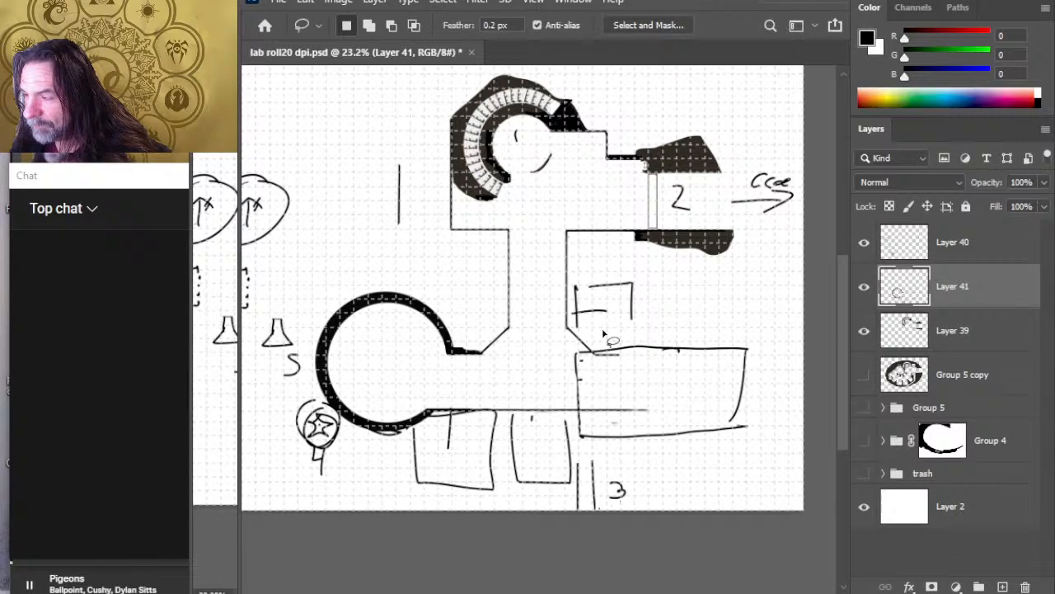
mouse_move(604, 334)
left_mouse_down()
mouse_move(568, 412)
mouse_move(570, 432)
mouse_move(596, 448)
mouse_move(798, 399)
mouse_move(773, 327)
mouse_move(605, 332)
left_mouse_up()
key("v")
left_click_drag(667, 391, 712, 380)
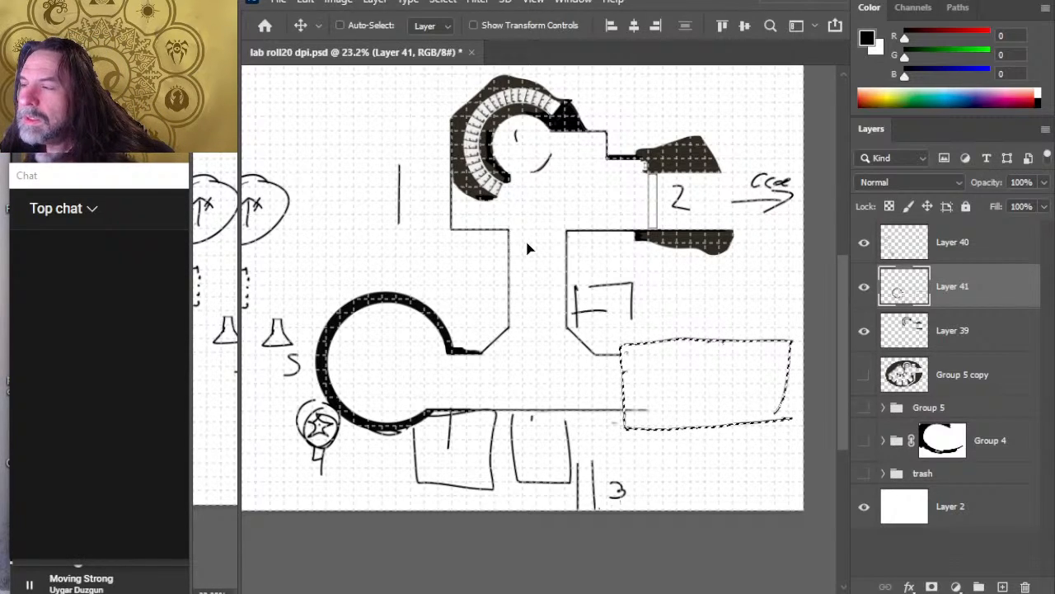
key("ctrl+d")
key("l")
Step: On Layer 41, try a slightly thicker brush stroke along the vertical corridor's left-hand wall and undo it
key("b")
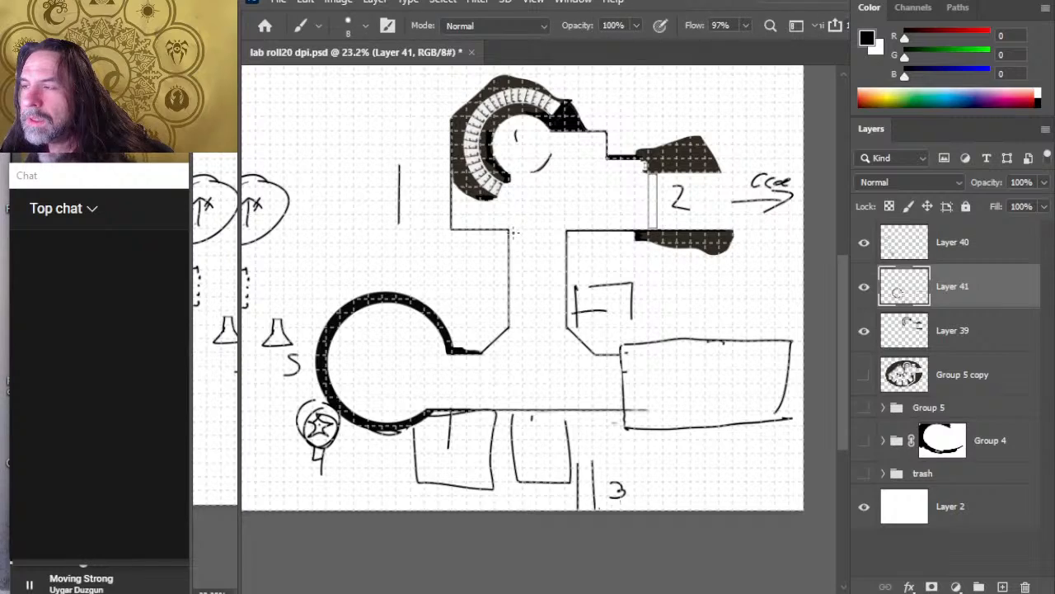
key("bracketright")
key("bracketright")
key("bracketright")
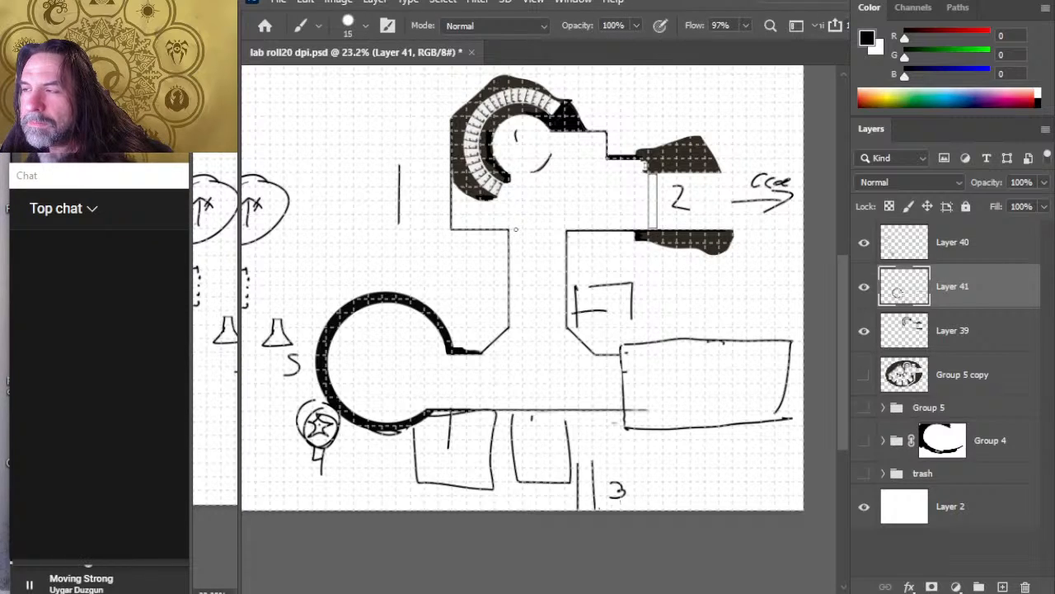
key("bracketleft")
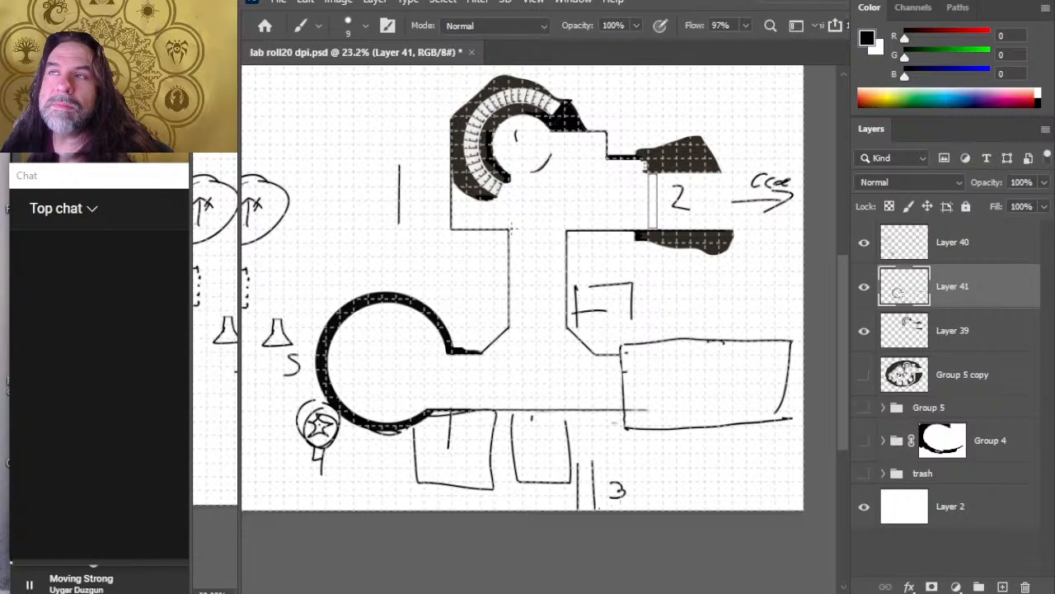
mouse_move(517, 249)
left_mouse_down()
mouse_move(519, 309)
mouse_move(542, 301)
mouse_move(505, 288)
mouse_move(505, 326)
left_mouse_up()
key("ctrl+z")
key("ctrl+z")
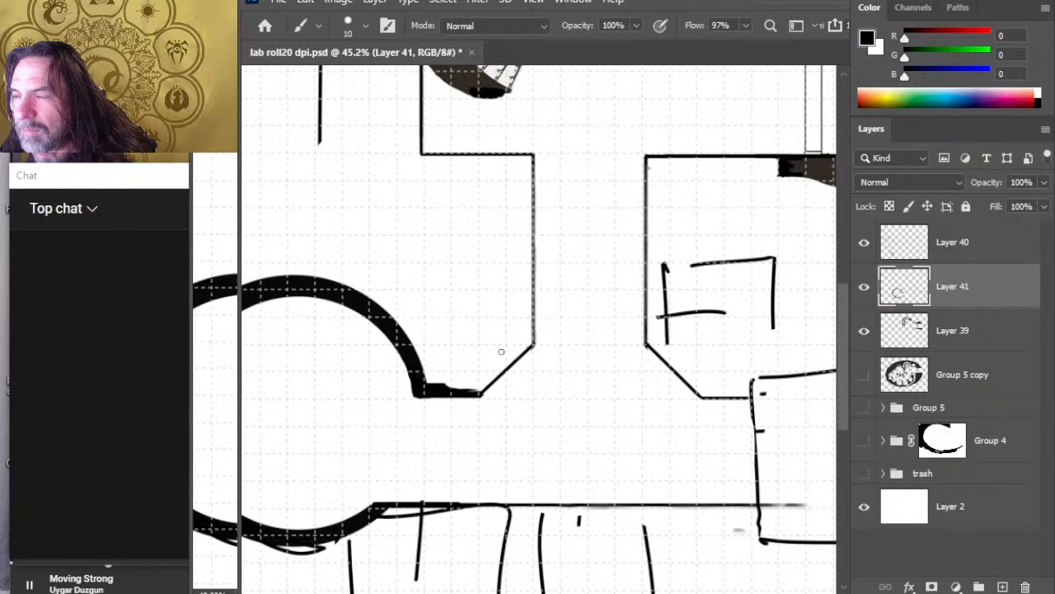
Step: On Layer 41, paint a thick straight black bar at brush size 20 across the vertical corridor's upper opening
key("bracketright")
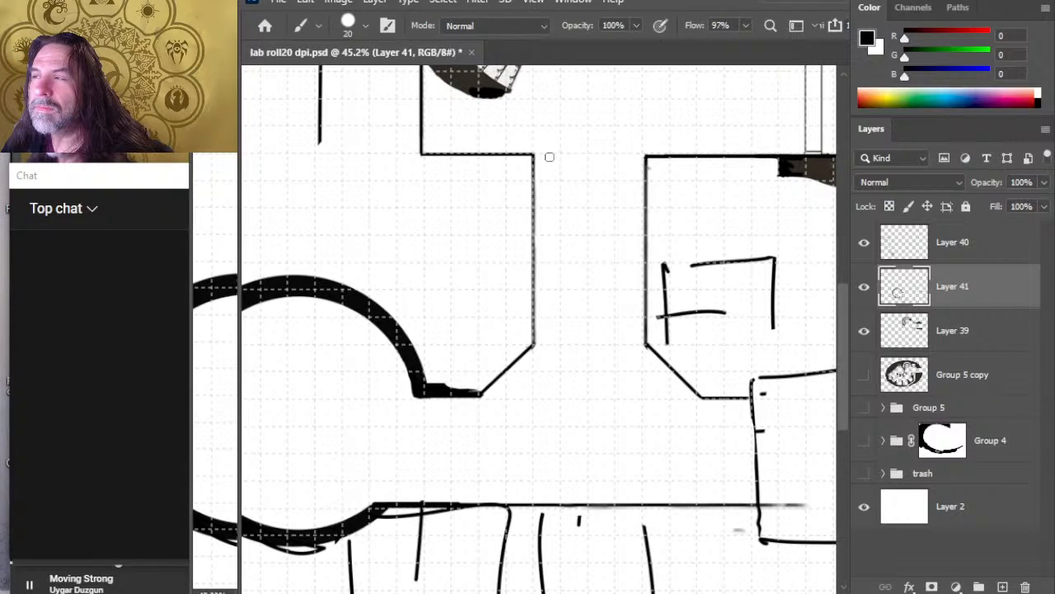
left_click_drag(547, 154, 597, 153)
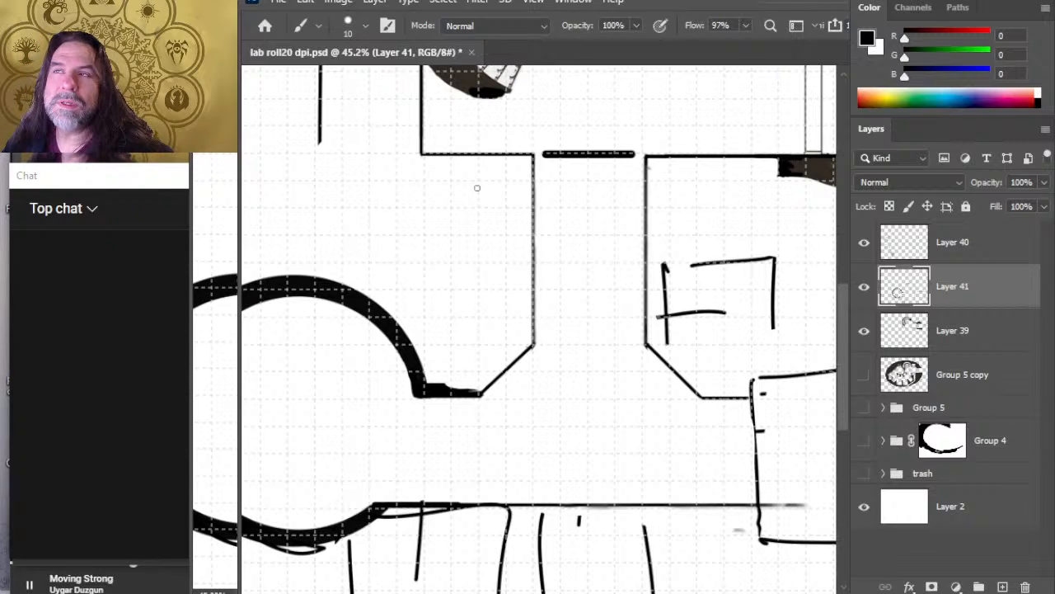
Step: On Layer 39, erase a gap in the vertical corridor's left-hand wall just below the bar and draw a small square alcove with an inner mark there
key("e")
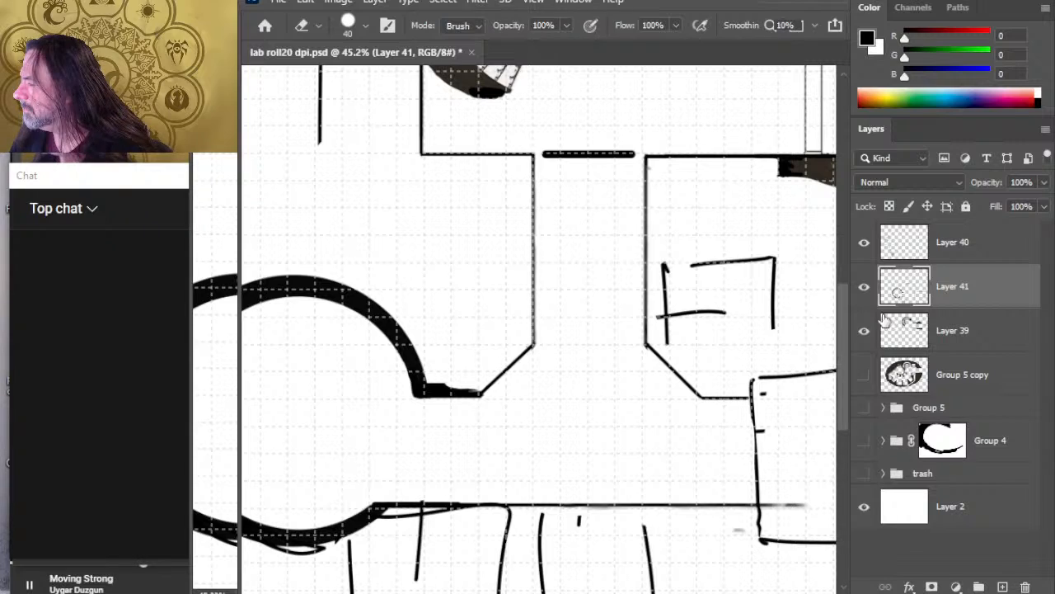
left_click(953, 330)
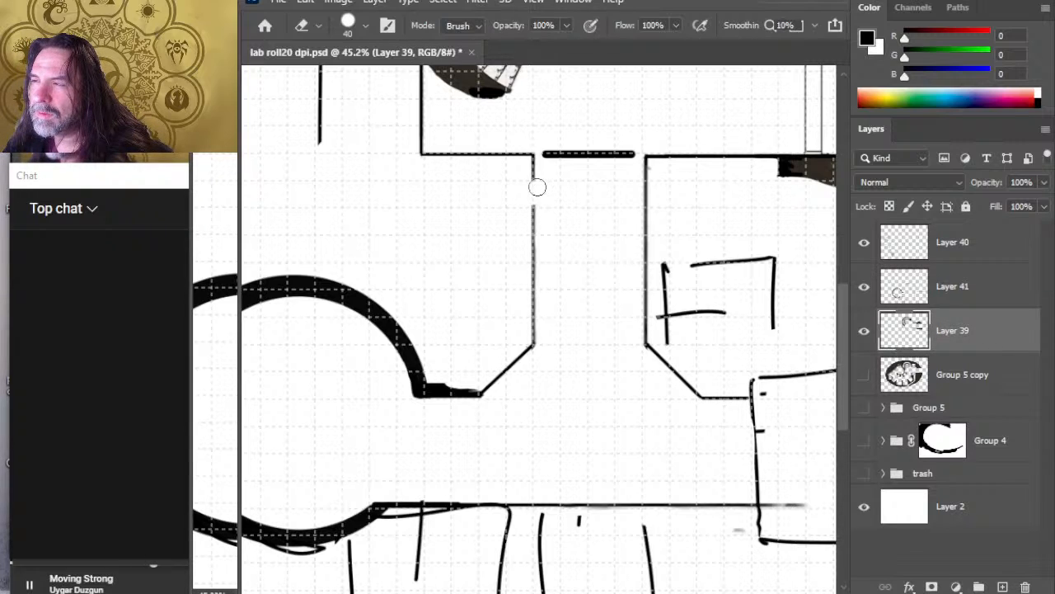
key("b")
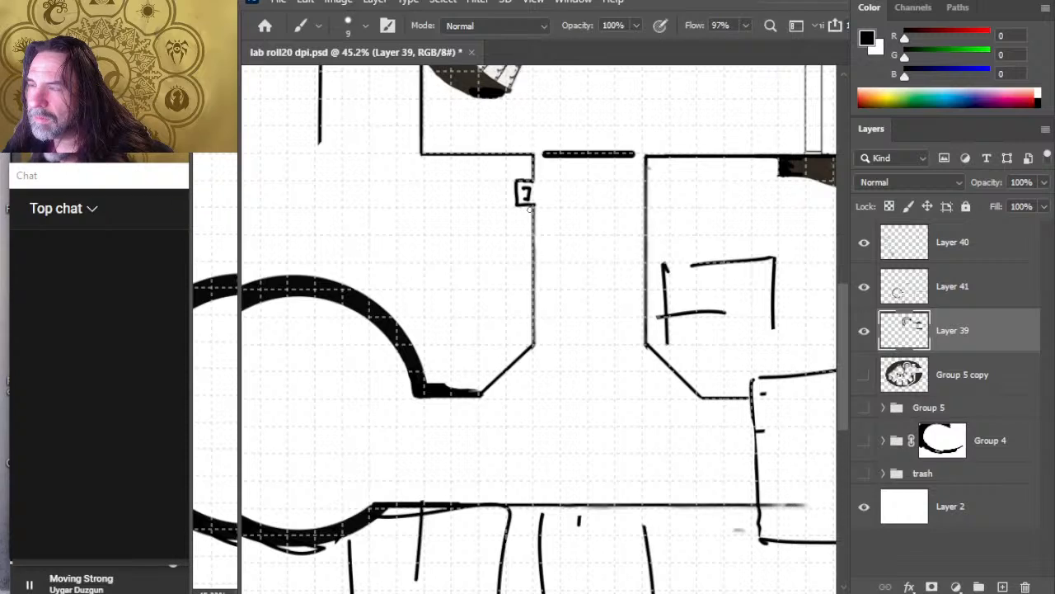
key("e")
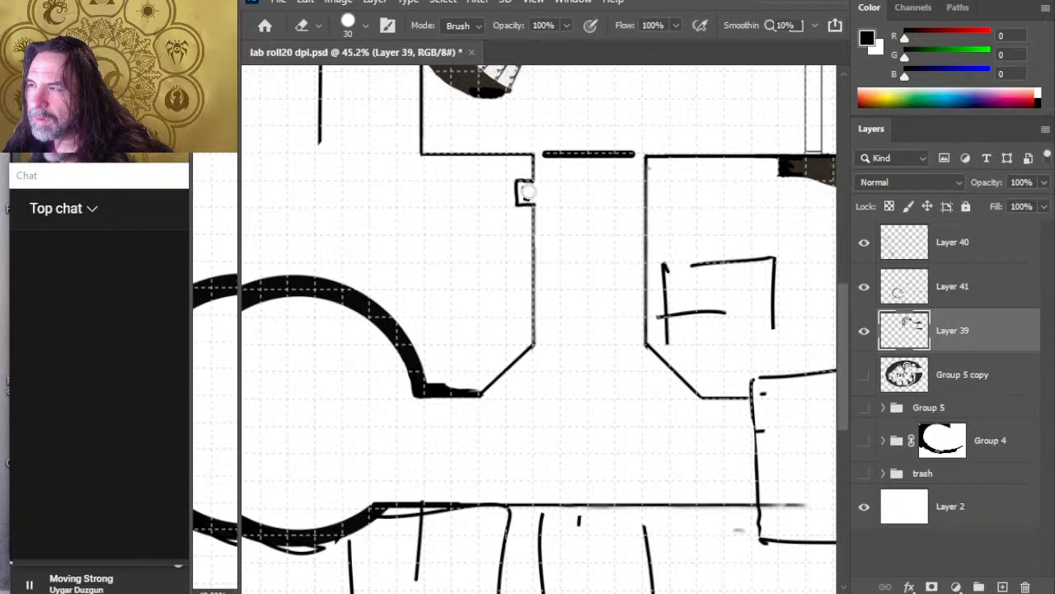
key("b")
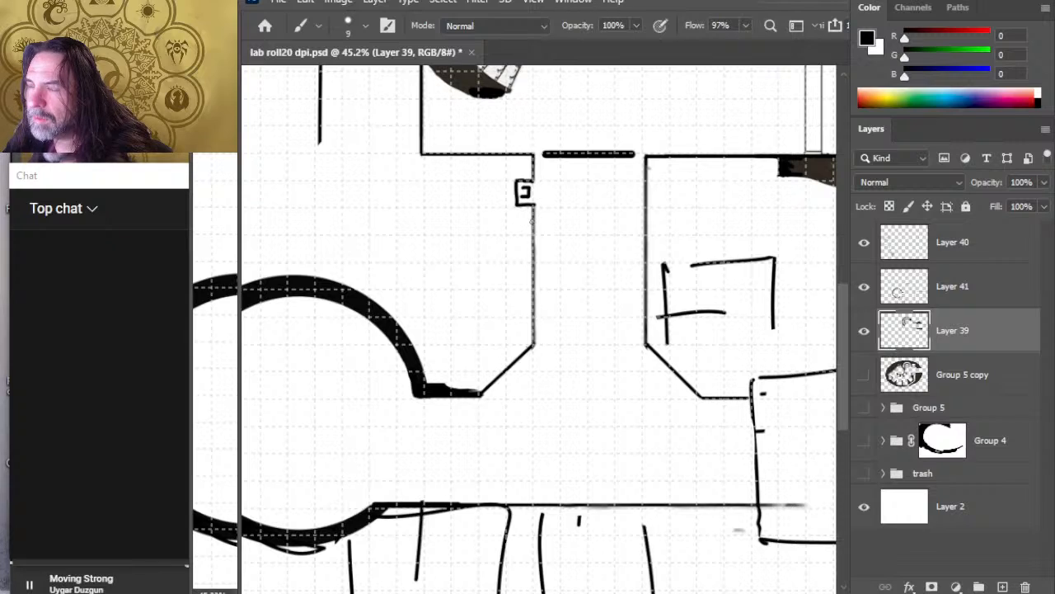
key("e")
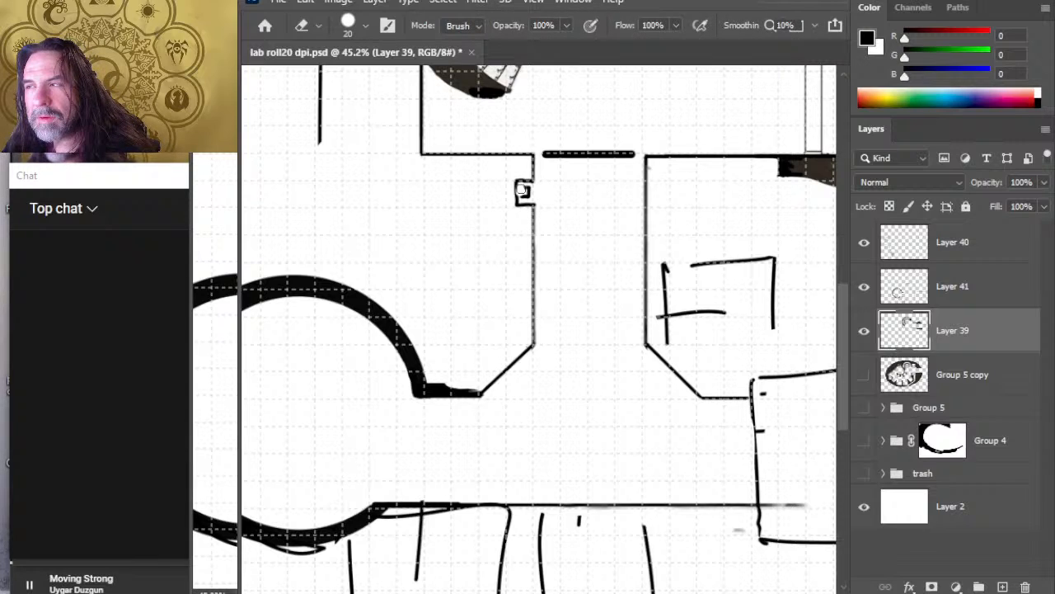
left_click(522, 191)
key("b")
left_click_drag(518, 182, 512, 208)
Step: On Layer 41, erase the underside of the thick bar between its ends, leaving a thin line with a small knob at each end
key("e")
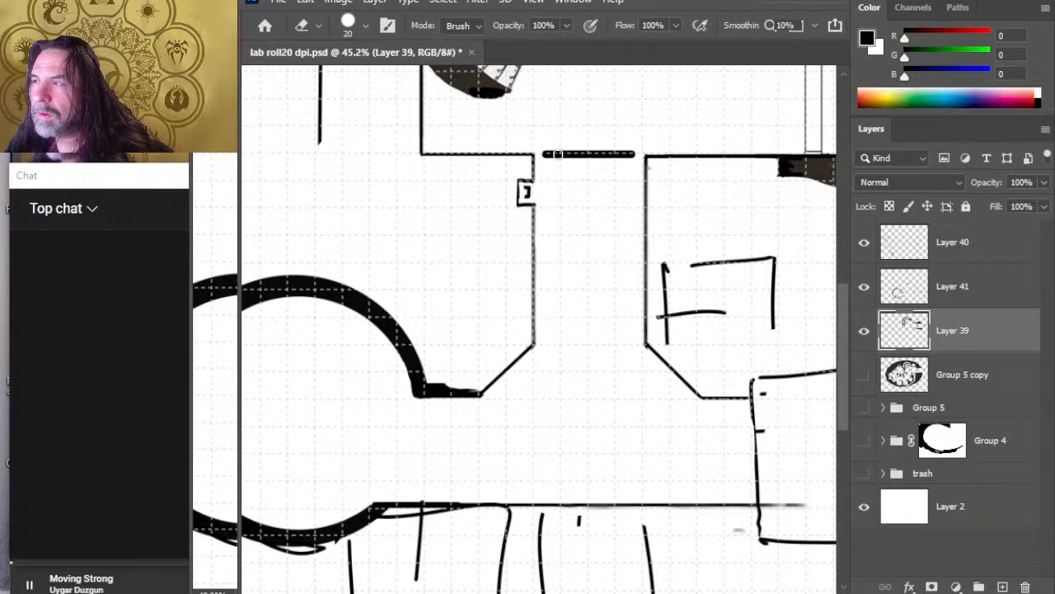
left_click(932, 286)
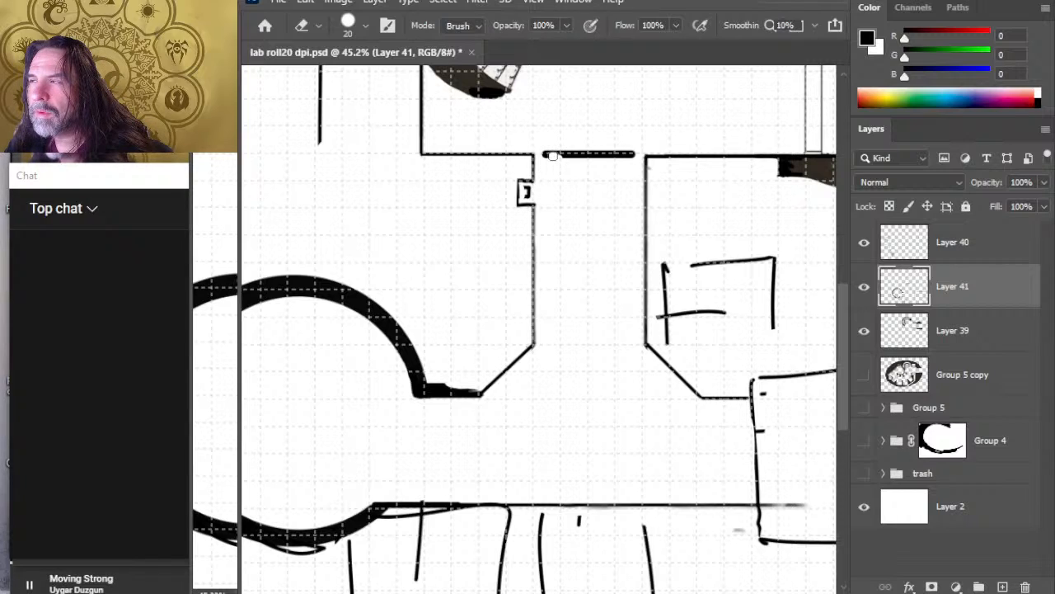
left_click_drag(553, 156, 606, 154)
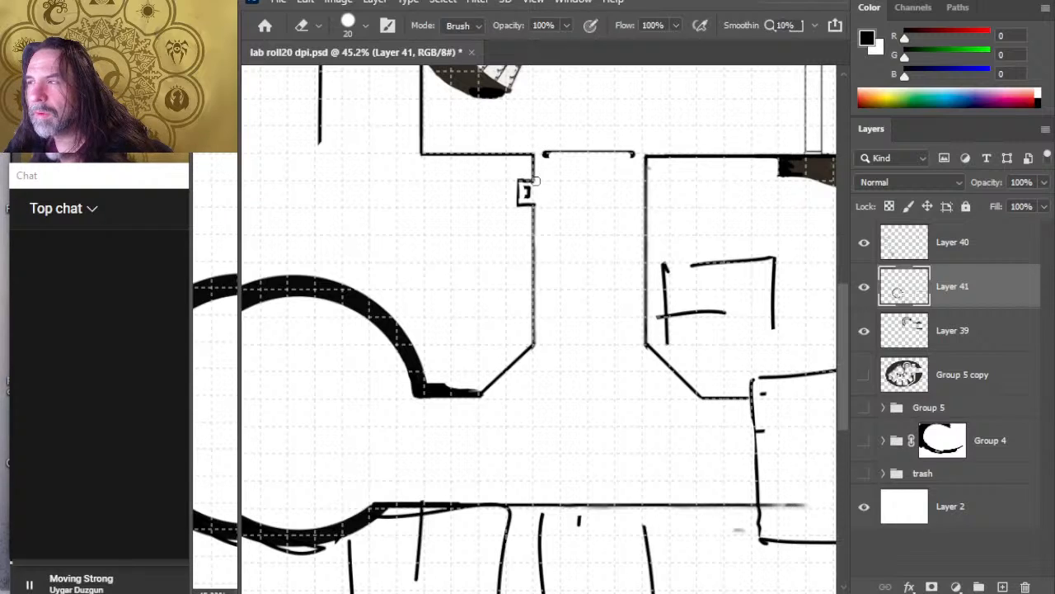
Step: Lasso the thinned bar, scale it to about 110% to fit the corridor opening, nudge it slightly down and deselect it
key("l")
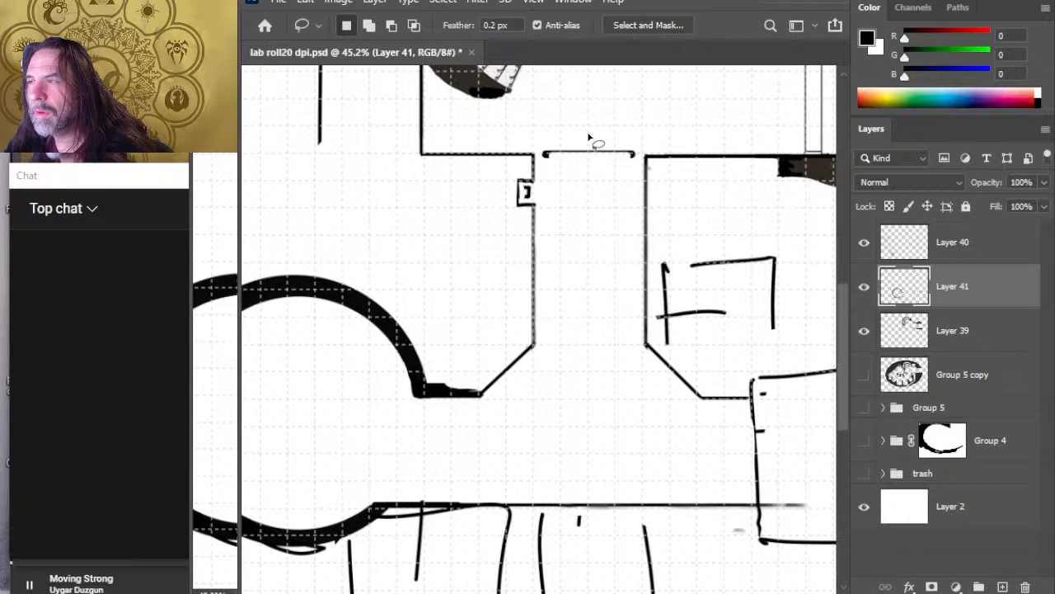
left_click_drag(588, 140, 577, 137)
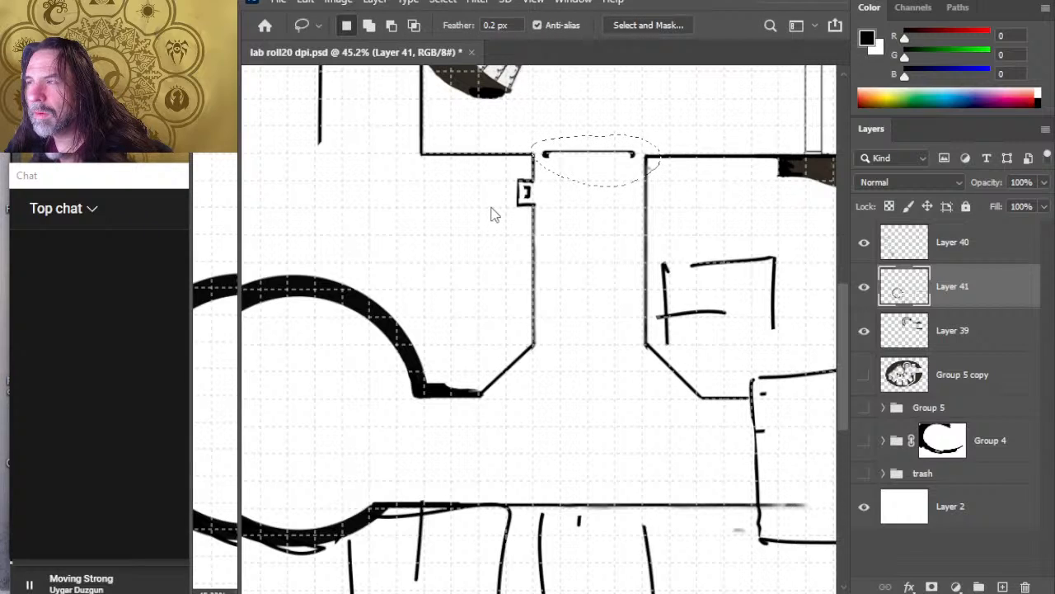
key("ctrl+t")
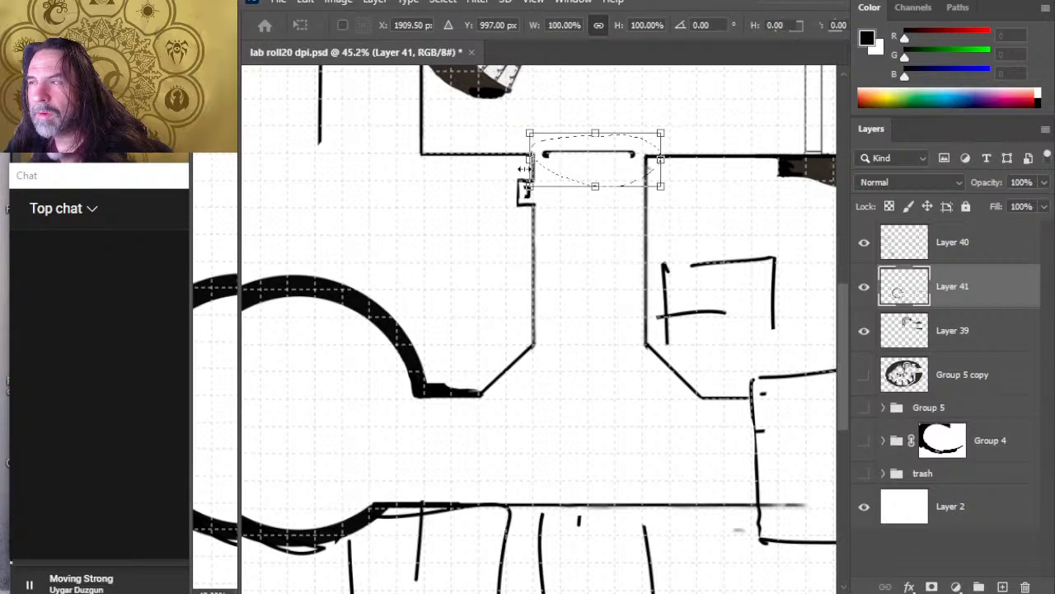
left_click_drag(528, 159, 516, 160)
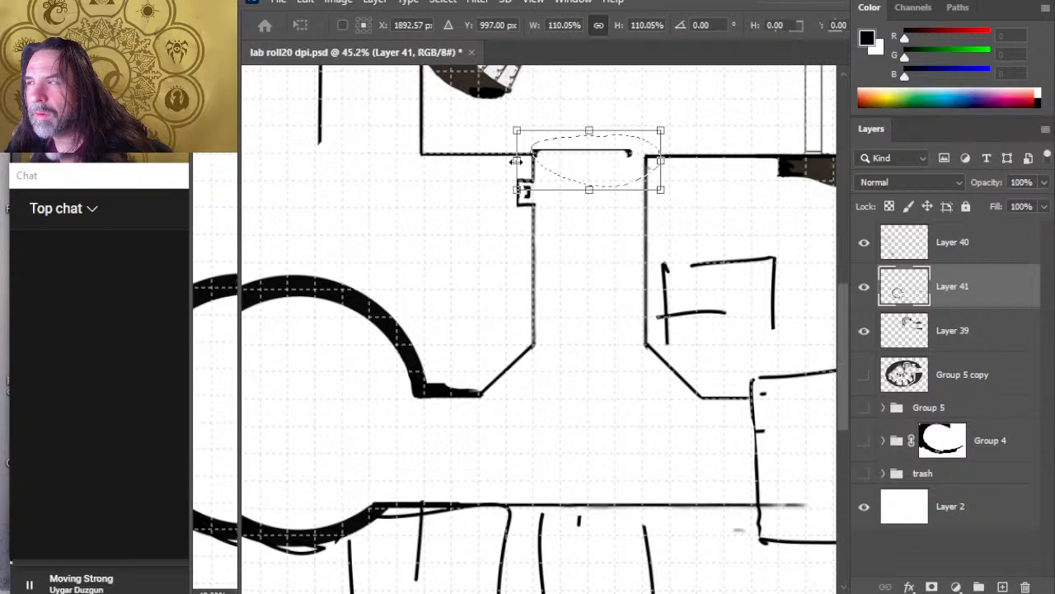
key("Return")
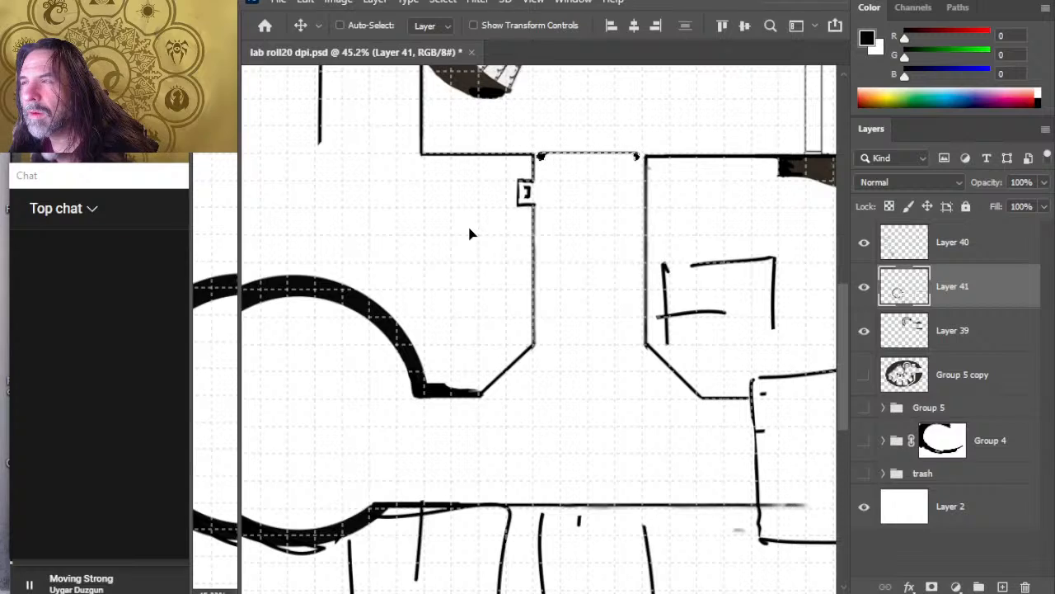
key("Down")
key("Down")
key("Down")
key("Down")
key("Down")
key("Down")
key("Down")
key("Down")
key("Down")
key("Down")
key("Down")
key("Down")
key("Down")
key("Down")
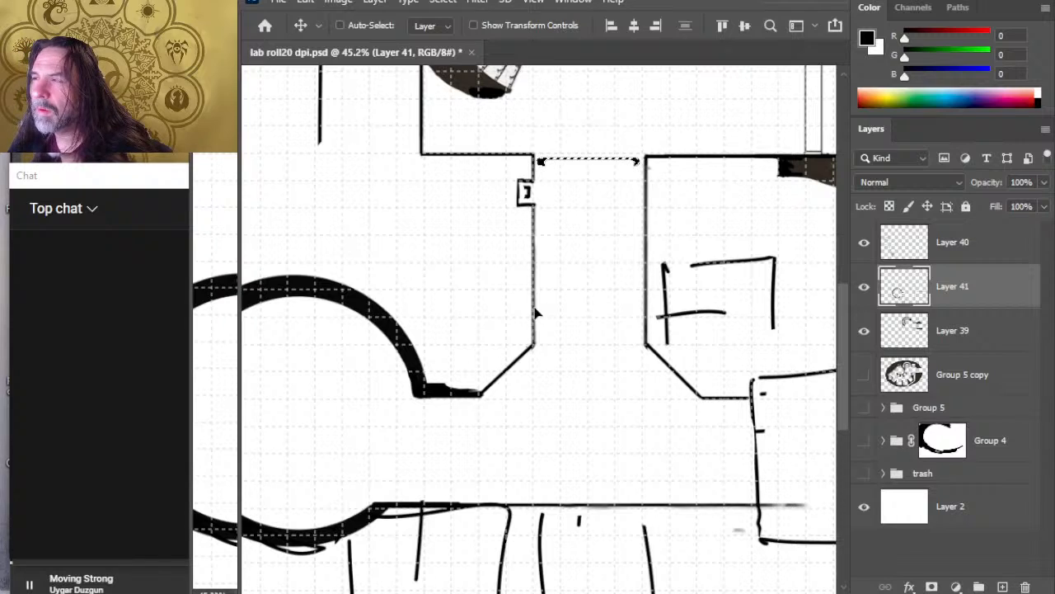
key("ctrl+d")
Step: Lasso the bar across the corridor opening, cut it onto its own new layer and set that layer's opacity to 47%
key("l")
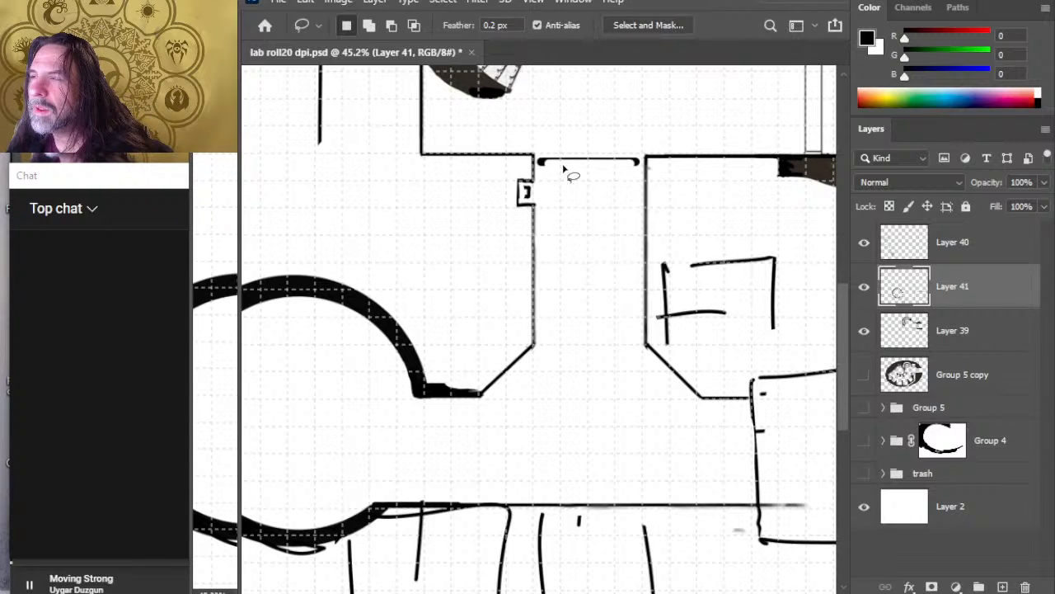
left_click_drag(563, 148, 569, 145)
key("ctrl+x")
key("ctrl+shift+v")
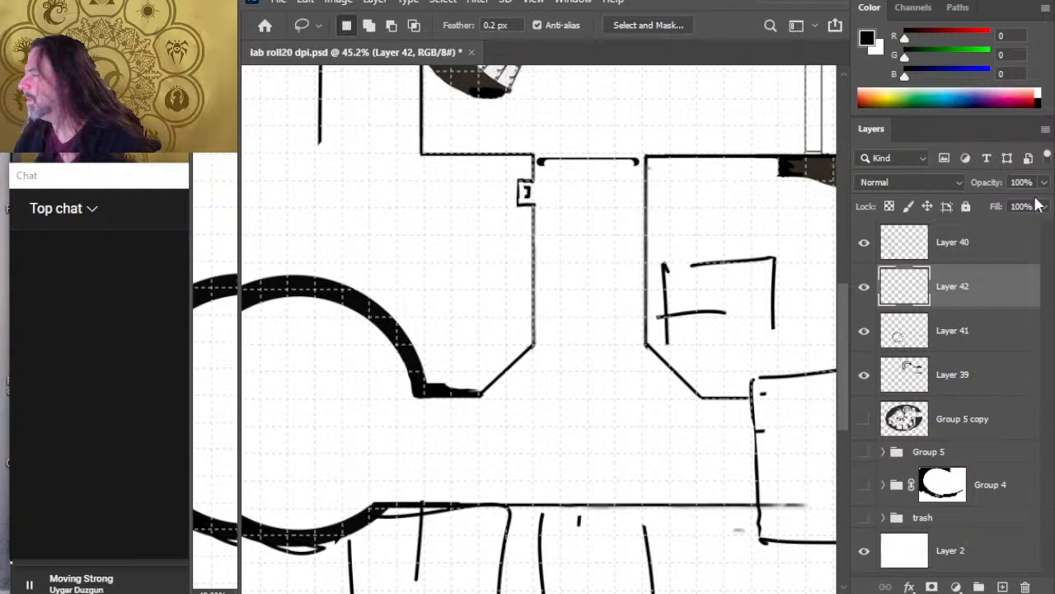
key("4")
key("7")
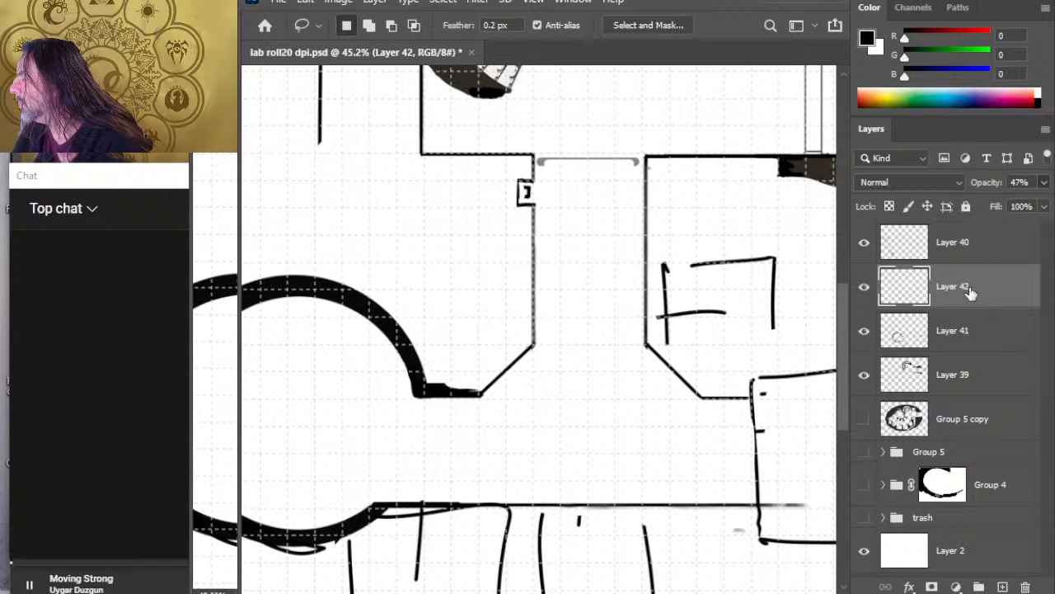
Step: Move the bar's new layer above Layer 40 and rename it "blast door"
left_click_drag(966, 290, 965, 242)
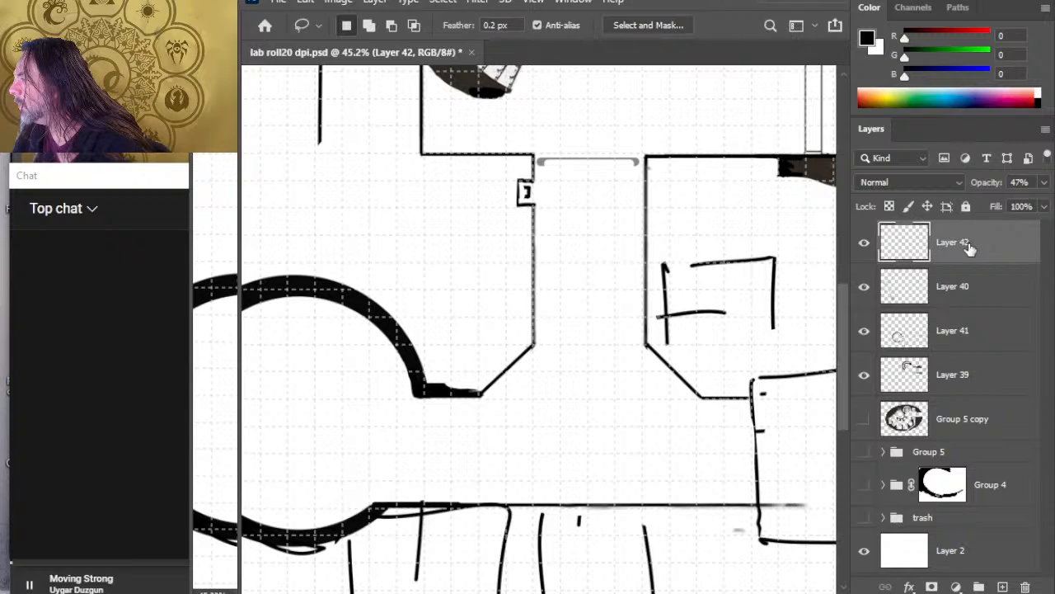
double_click(954, 242)
type("B")
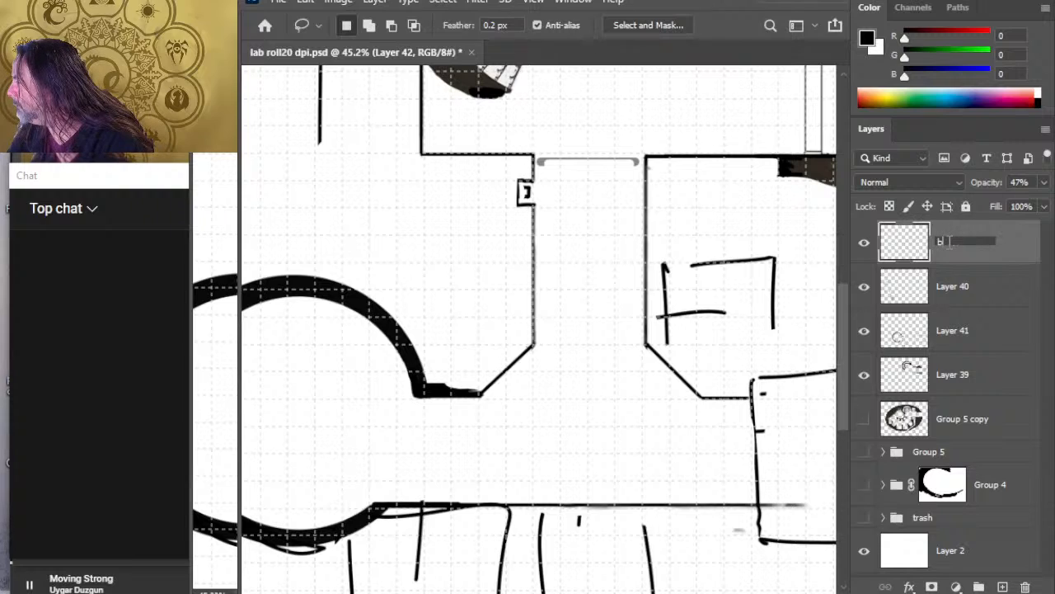
type("last door")
key("Return")
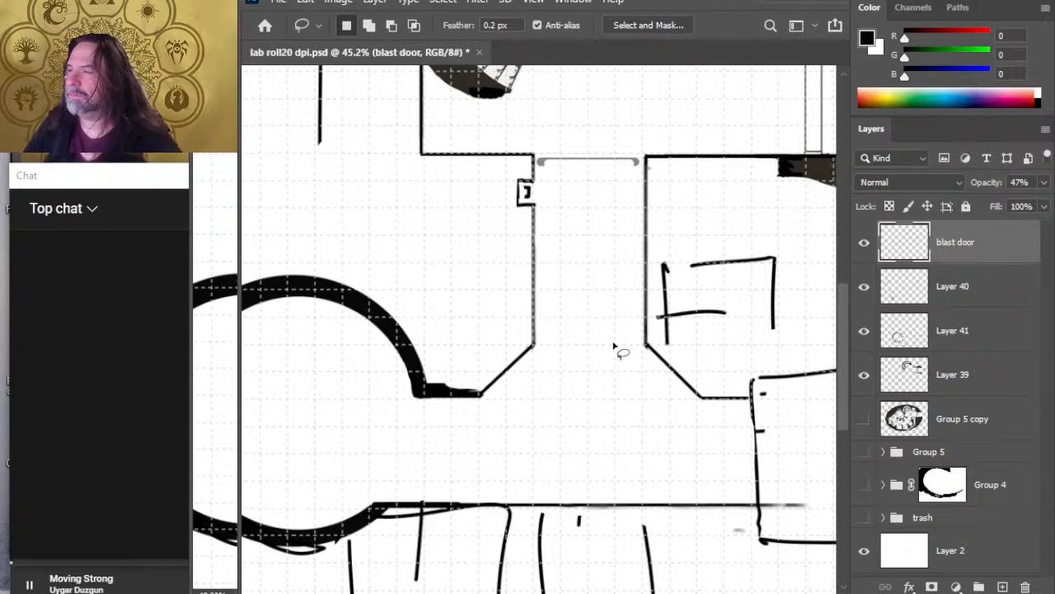
key("z")
mouse_move(645, 242)
left_mouse_down()
mouse_move(602, 225)
mouse_move(596, 251)
left_mouse_up()
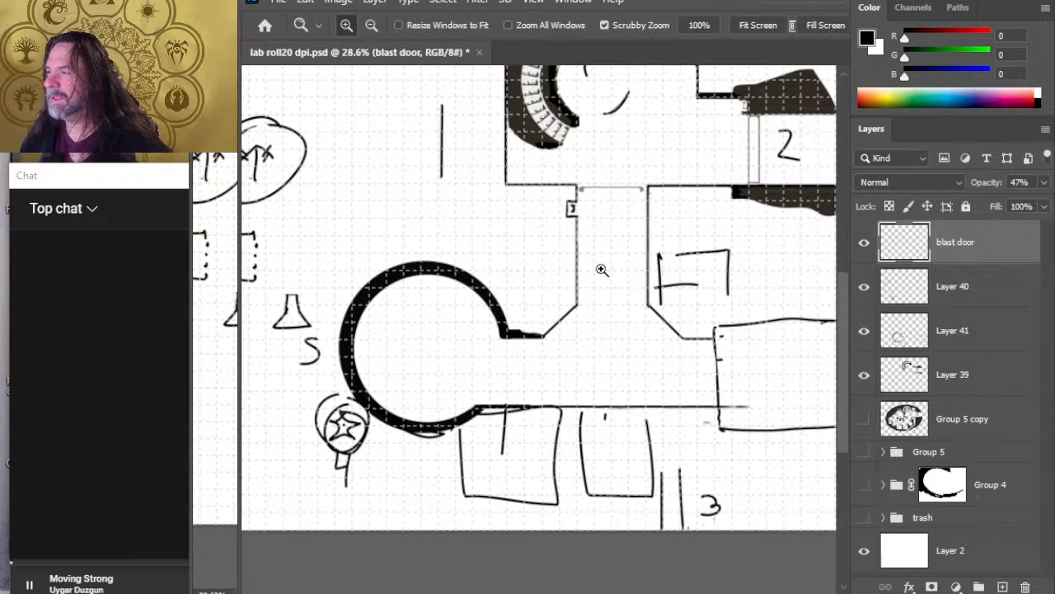
left_click_drag(707, 244, 590, 279)
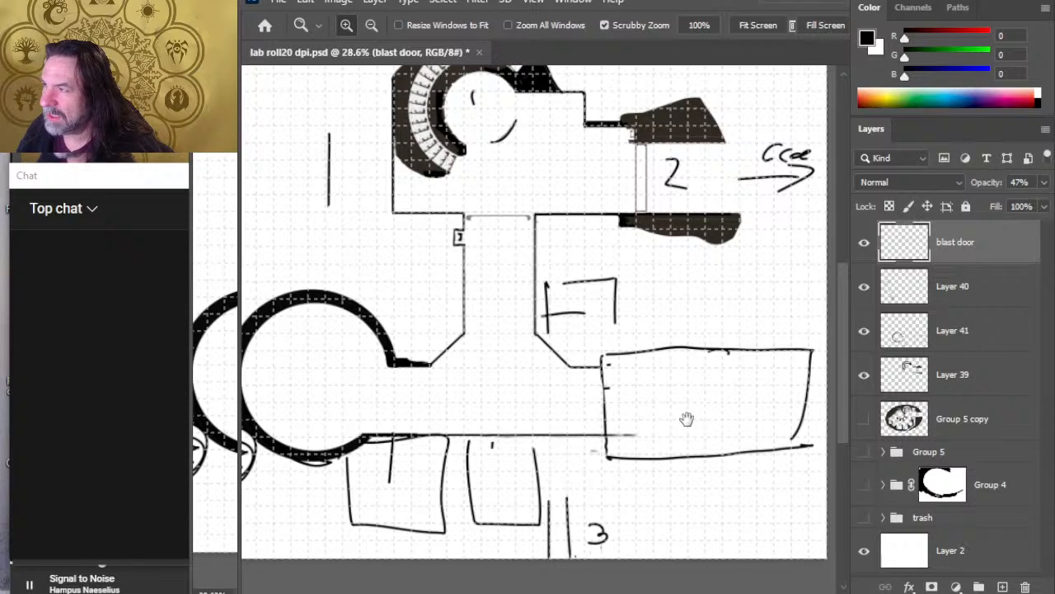
left_click_drag(704, 420, 634, 417)
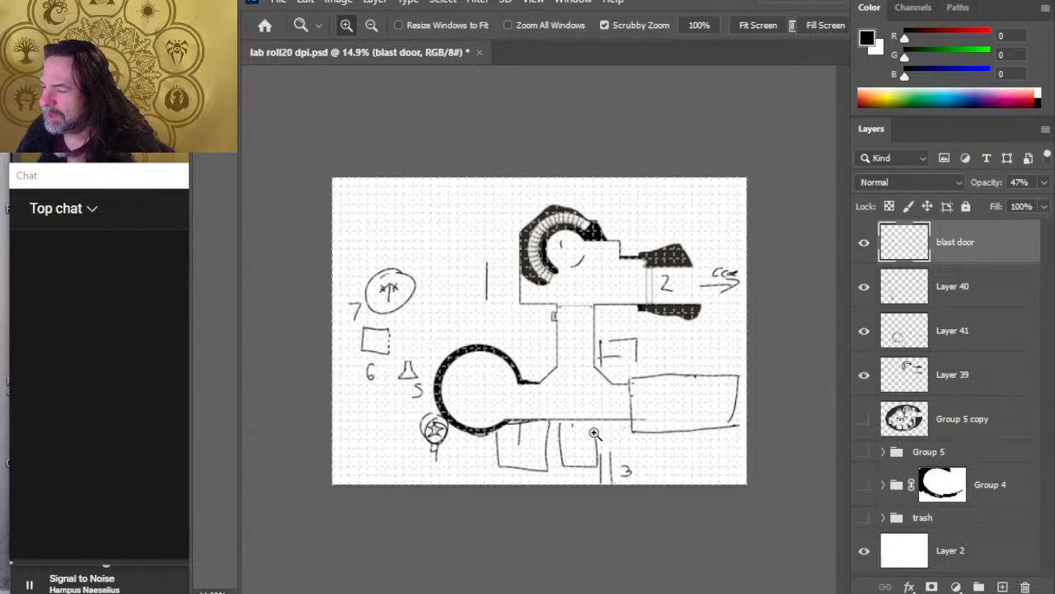
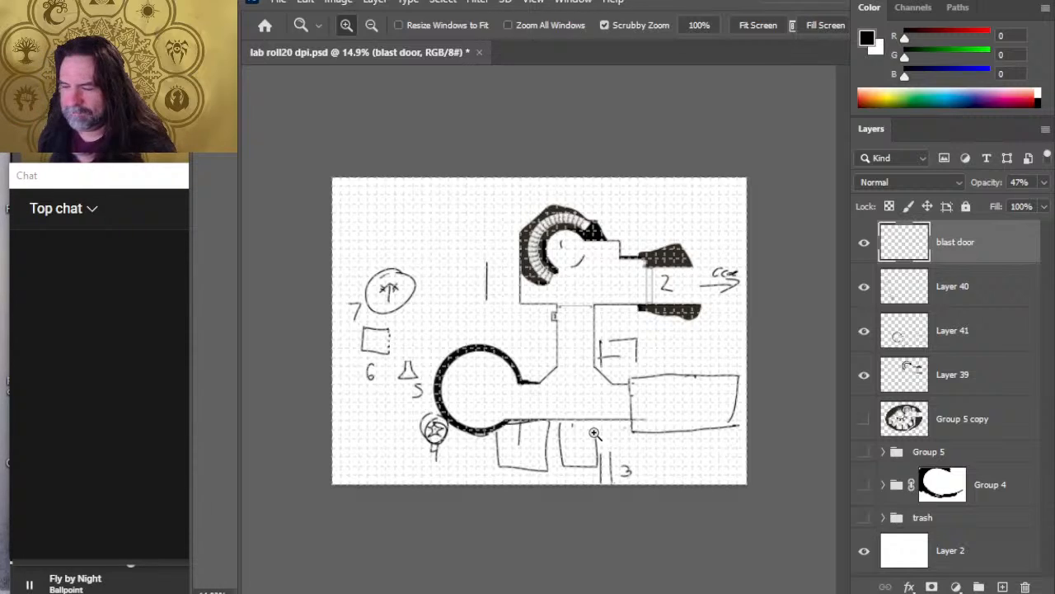
Step: On Layer 40, lasso the star symbol marked 4, move it into the large rectangular room east of the corridor and deselect it
left_click(956, 298)
left_click(865, 290)
left_click(864, 286)
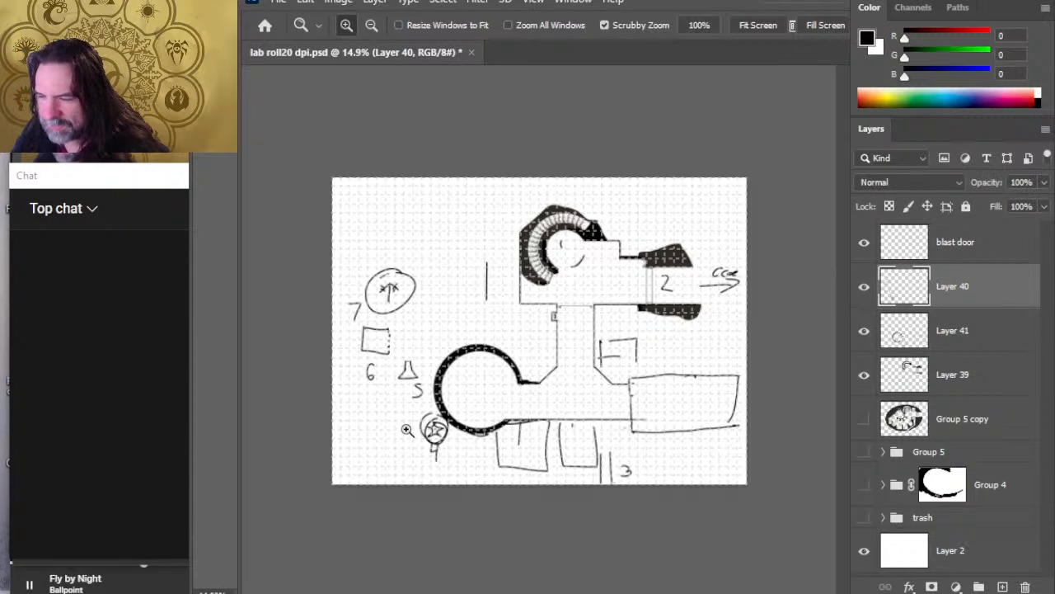
key("l")
mouse_move(460, 401)
left_mouse_down()
mouse_move(475, 445)
mouse_move(462, 403)
mouse_move(653, 426)
mouse_move(704, 398)
left_mouse_up()
key("v")
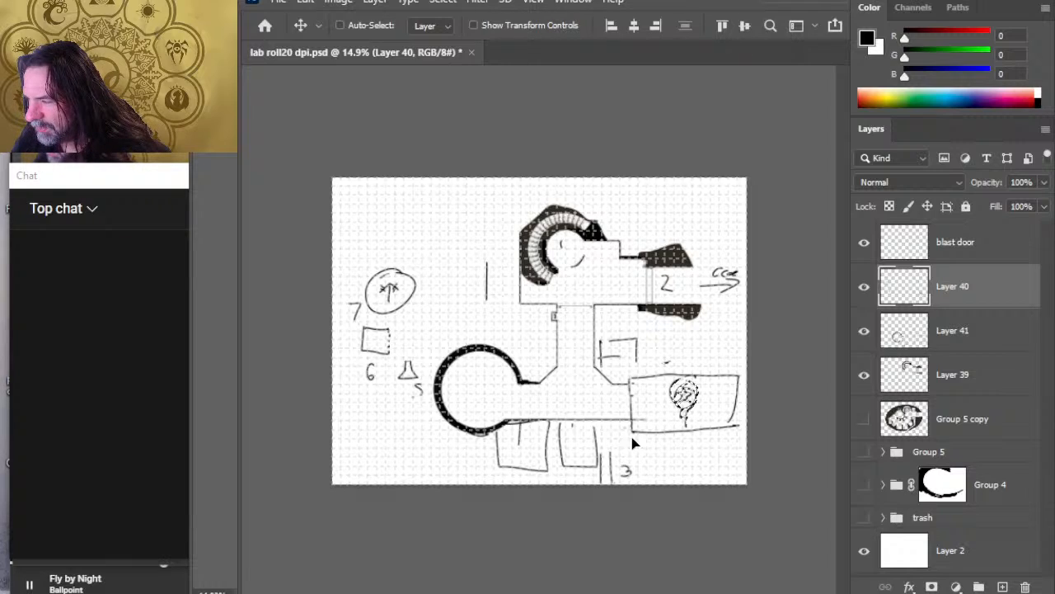
key("ctrl+d")
key("l")
key("e")
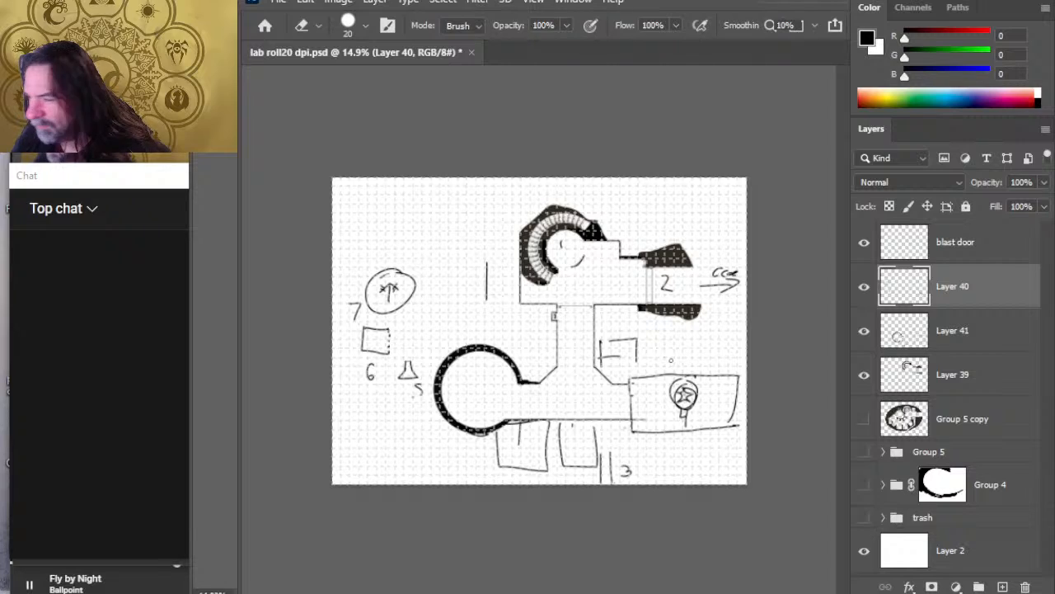
Step: Lasso the circle sketch marked 7, move it into the thick-walled circular chamber and deselect it
key("l")
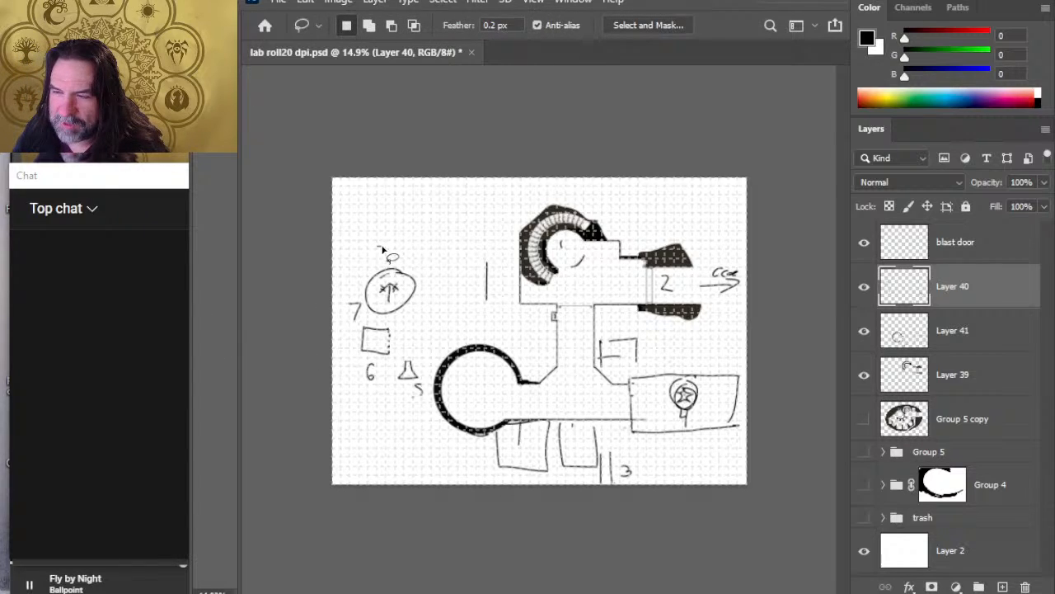
mouse_move(382, 249)
left_mouse_down()
mouse_move(338, 326)
mouse_move(399, 318)
mouse_move(386, 236)
mouse_move(379, 244)
left_mouse_up()
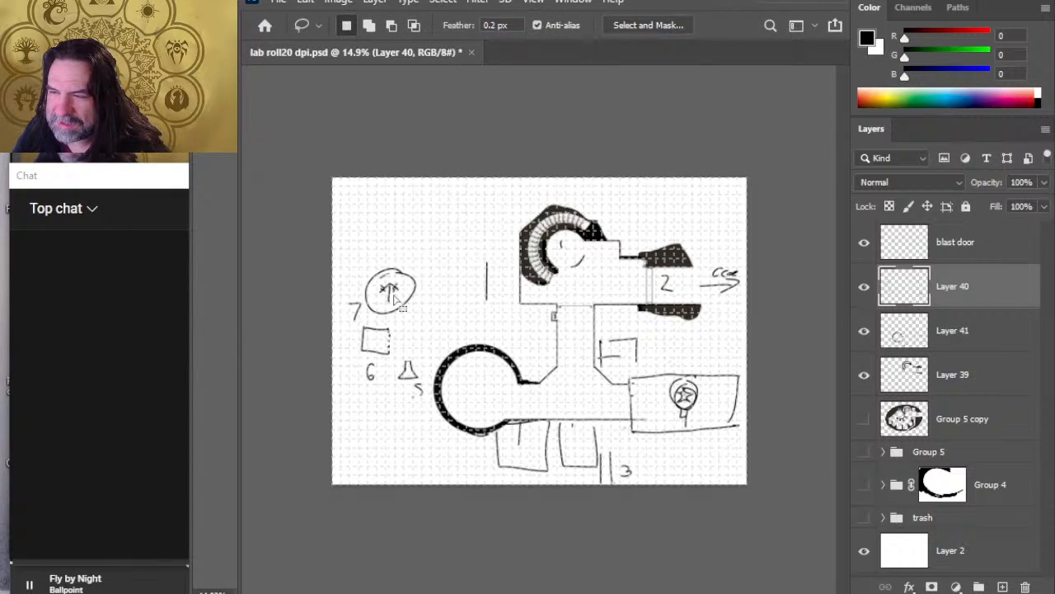
key("v")
mouse_move(375, 301)
left_mouse_down()
mouse_move(481, 398)
mouse_move(476, 390)
left_mouse_up()
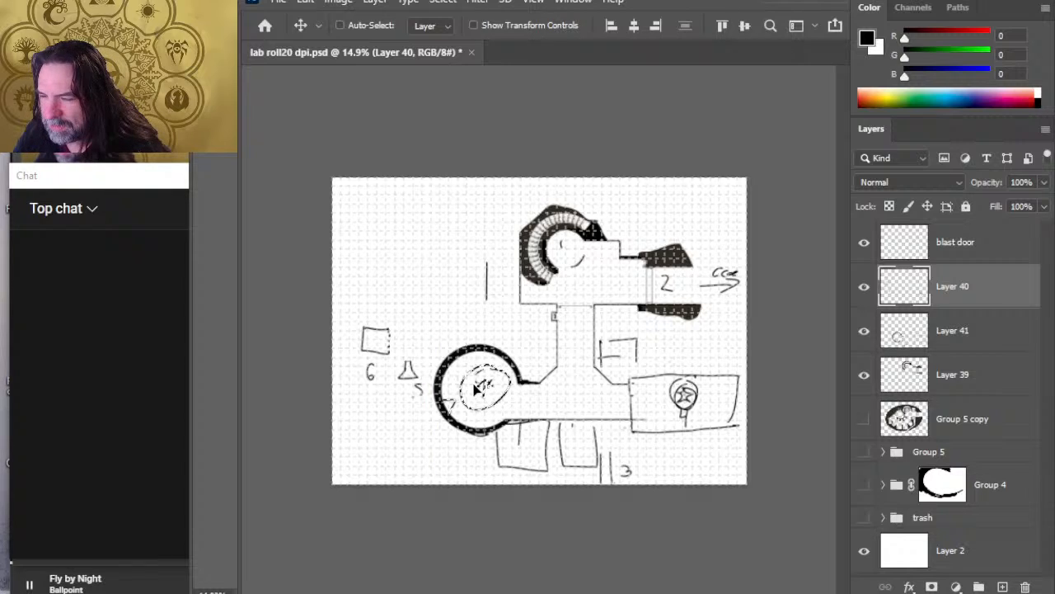
key("l")
key("ctrl+d")
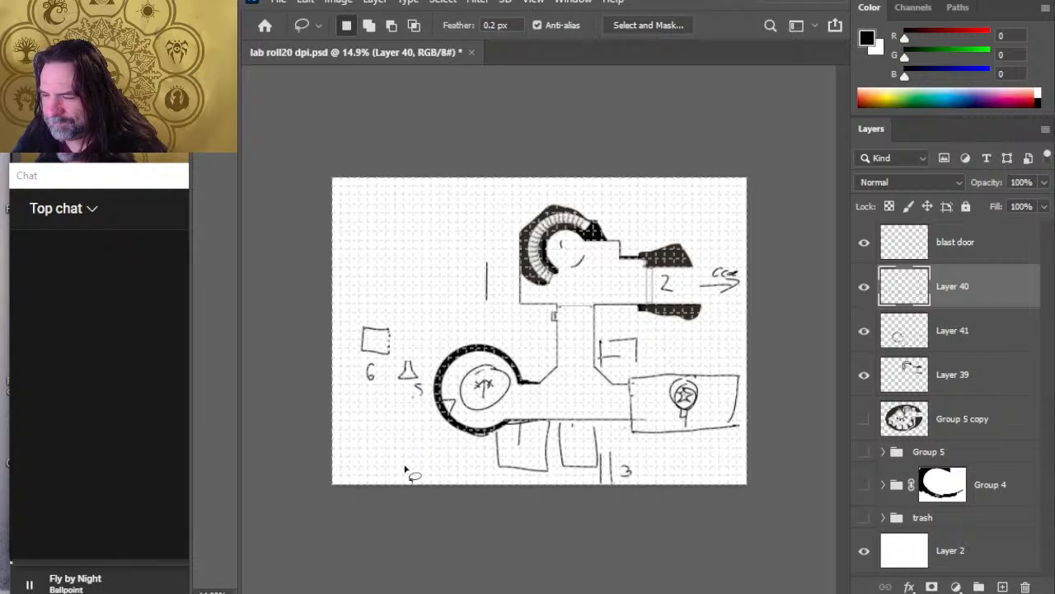
Step: On Layer 41, erase the sketched room below the corridor that adjoins the circular chamber
left_click(864, 286)
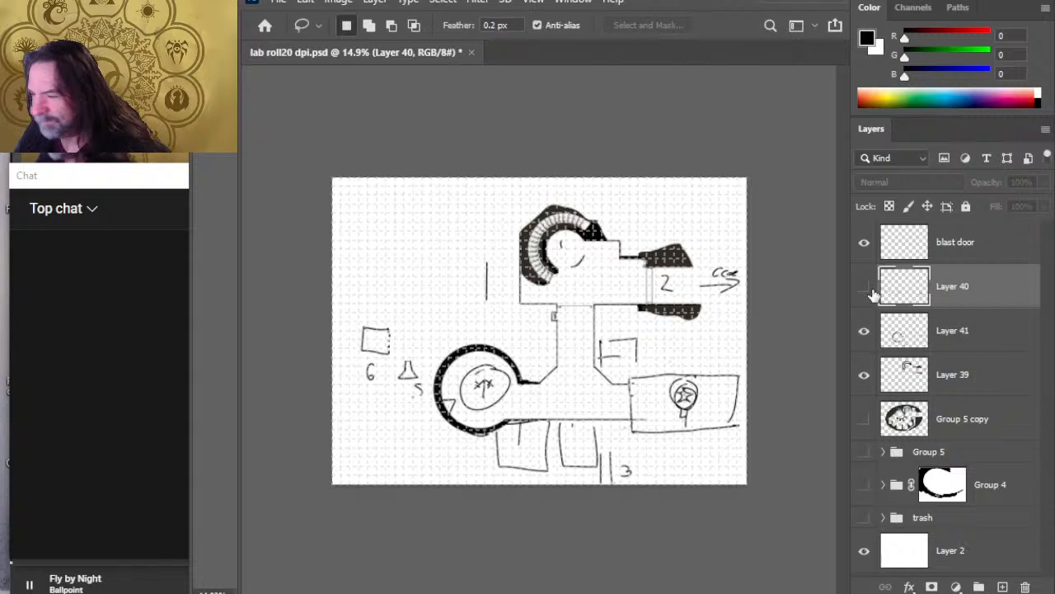
left_click(864, 286)
left_click(864, 330)
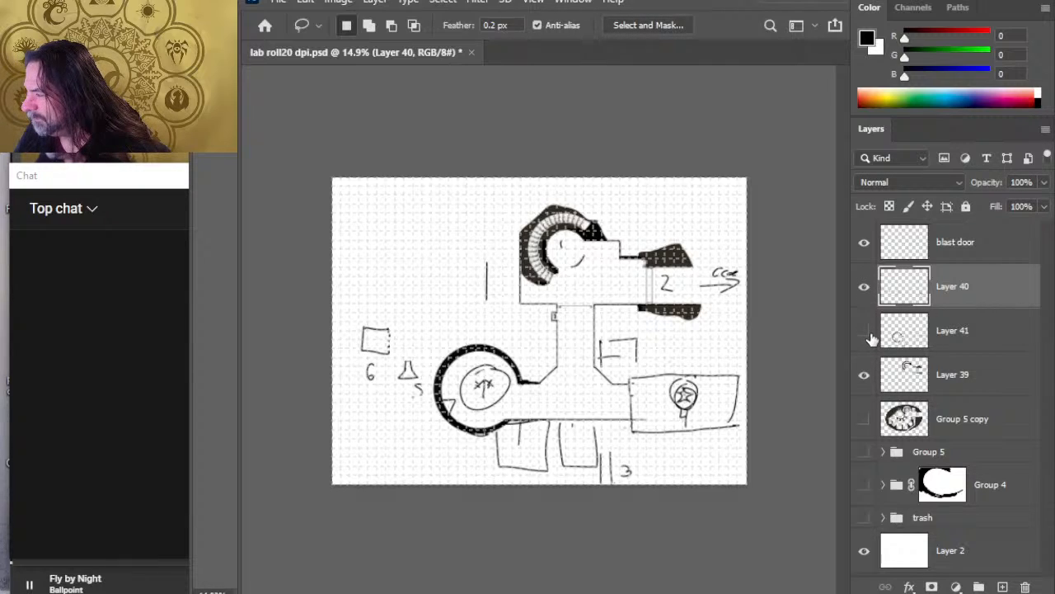
left_click(864, 330)
left_click(890, 332)
key("e")
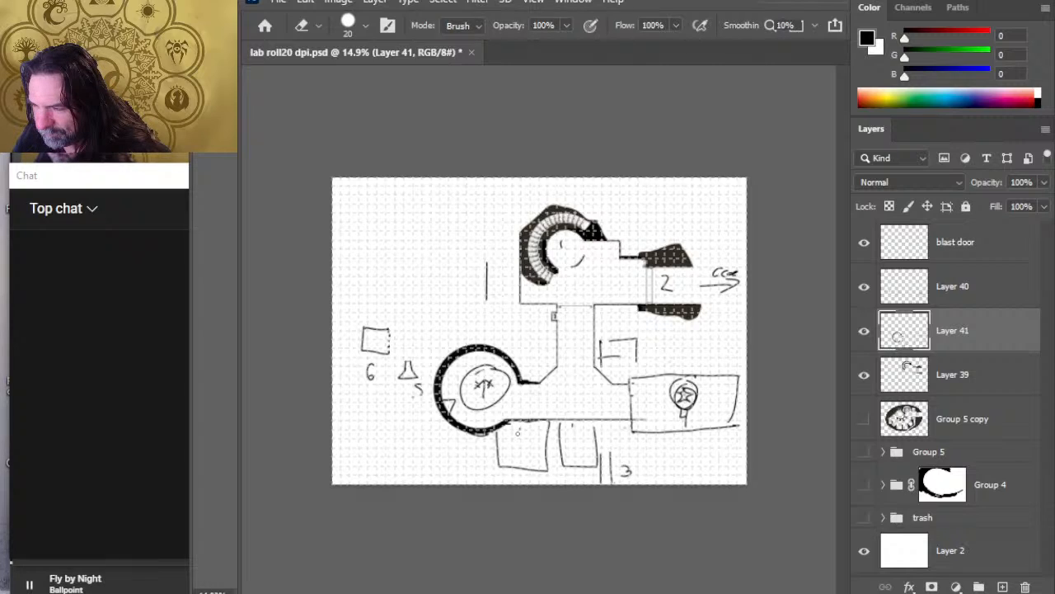
left_click_drag(497, 455, 490, 436)
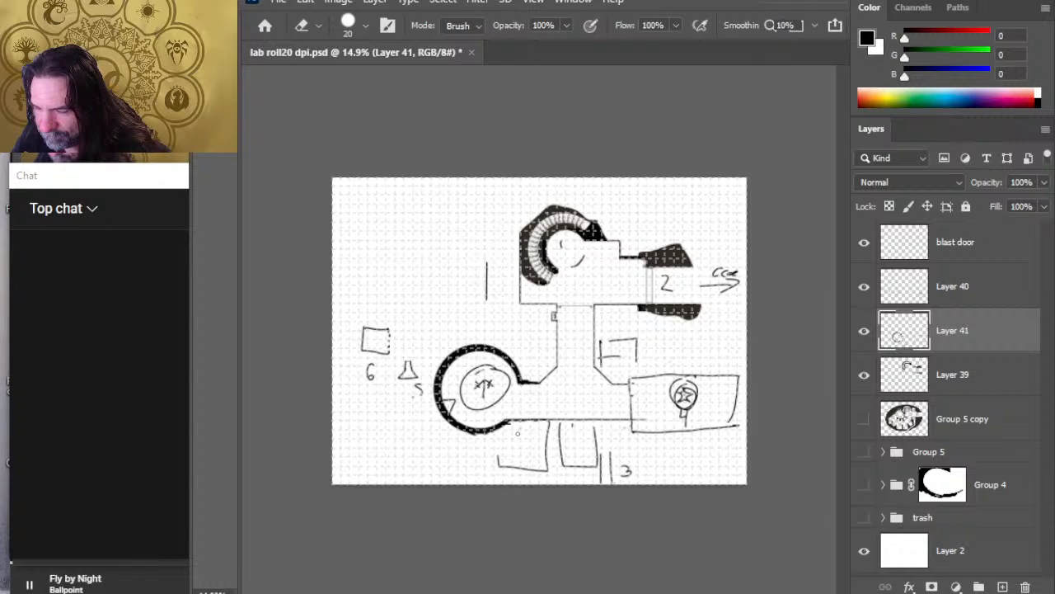
mouse_move(498, 468)
left_mouse_down()
mouse_move(498, 454)
mouse_move(522, 469)
left_mouse_up()
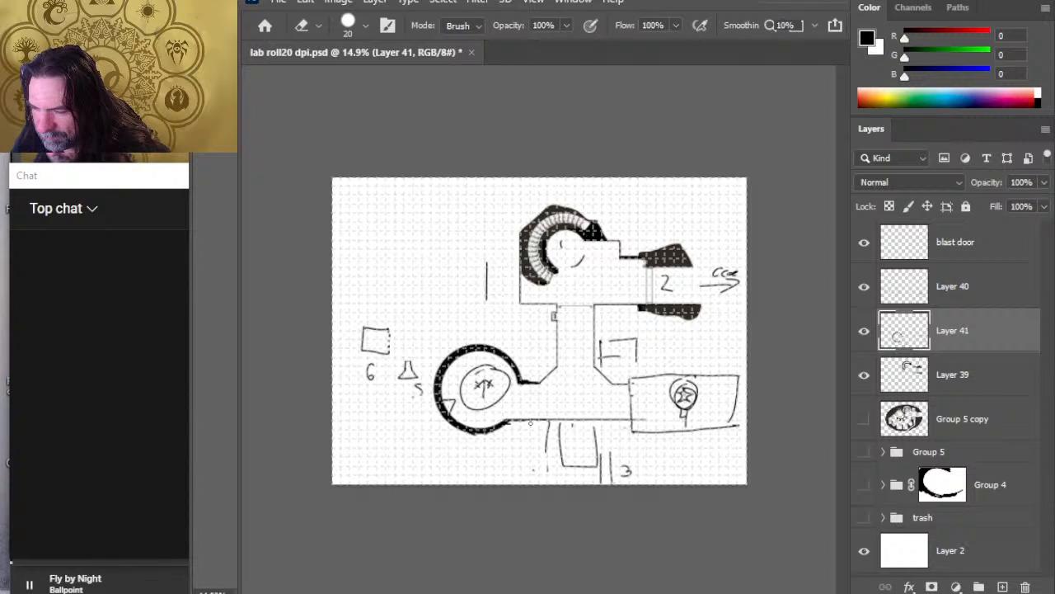
left_click_drag(548, 431, 546, 448)
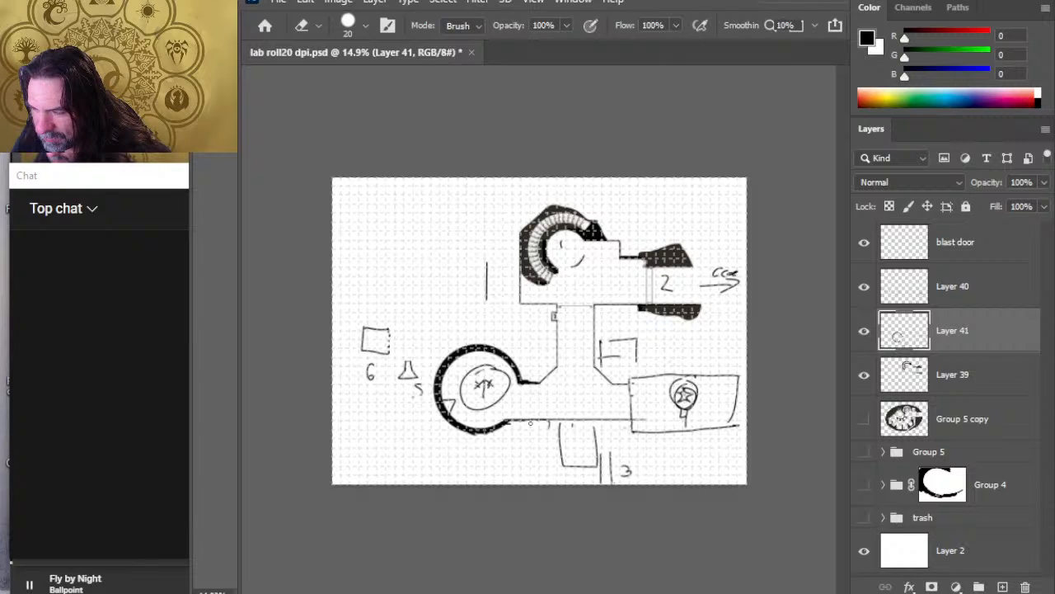
Step: Erase a short gap in the corridor's lower wall just east of the circular chamber
key("z")
mouse_move(505, 429)
left_mouse_down()
mouse_move(553, 426)
mouse_move(534, 430)
left_mouse_up()
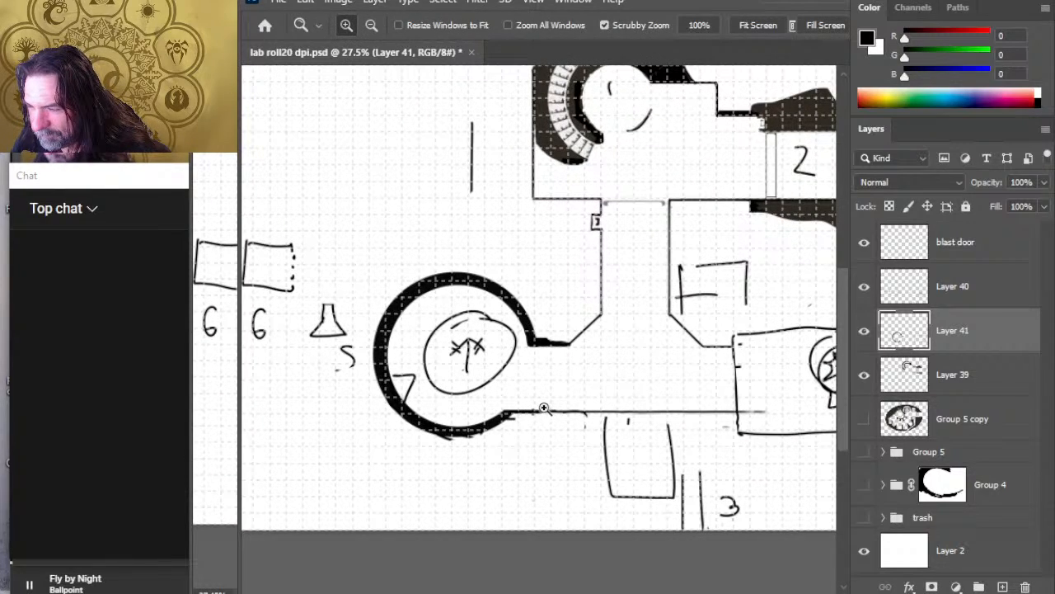
key("e")
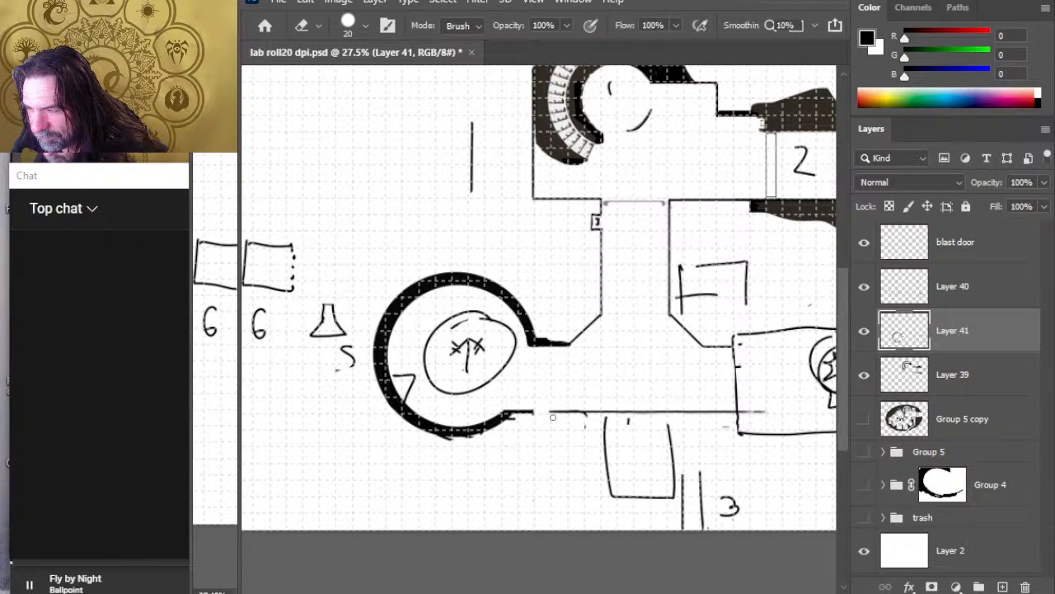
left_click(553, 417, "shift")
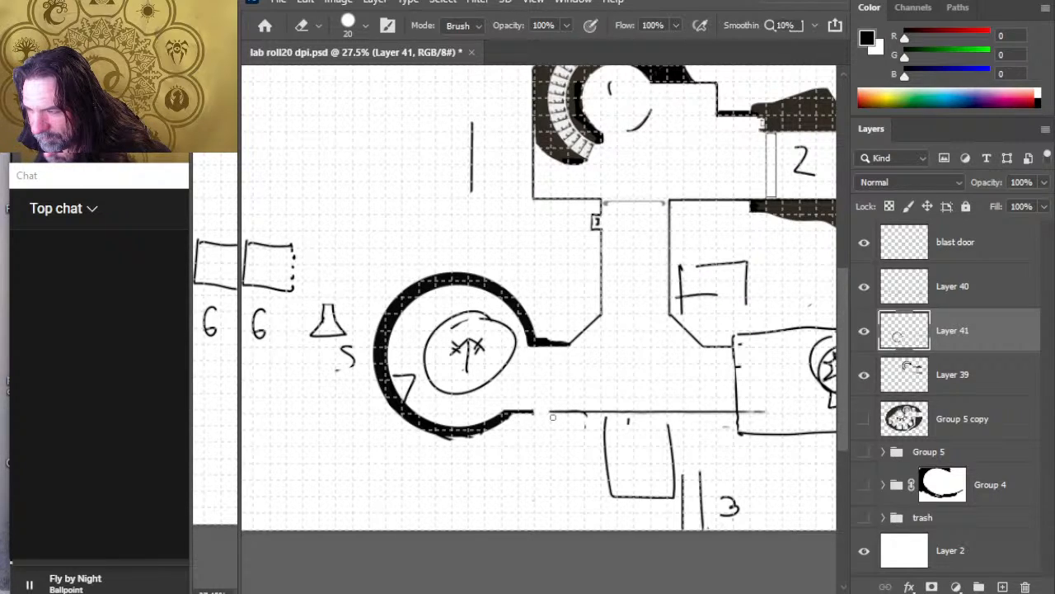
Step: Outline a squared-off wall end on the chamber side of the gap in the corridor's lower wall
key("b")
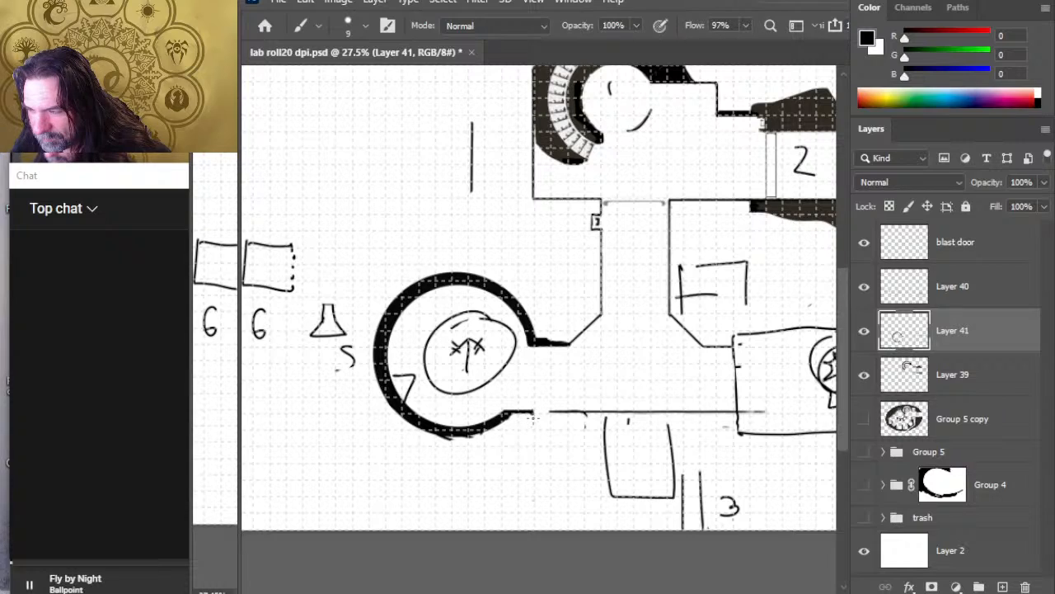
mouse_move(533, 411)
left_mouse_down()
mouse_move(533, 427)
mouse_move(517, 426)
left_mouse_up()
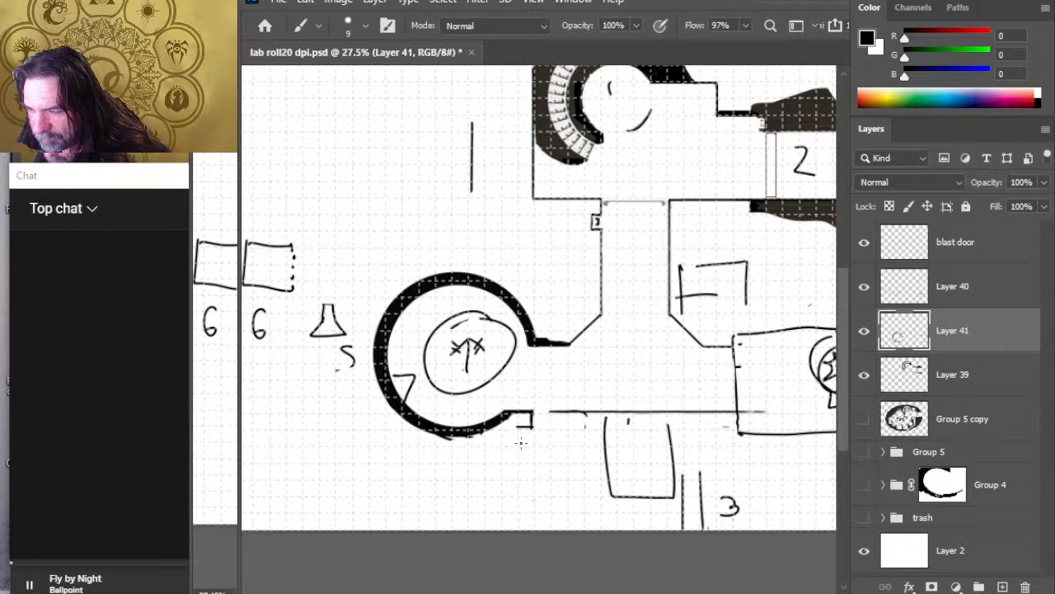
mouse_move(519, 426)
left_mouse_down()
mouse_move(494, 427)
mouse_move(532, 428)
left_mouse_up()
key("e")
key("b")
key("e")
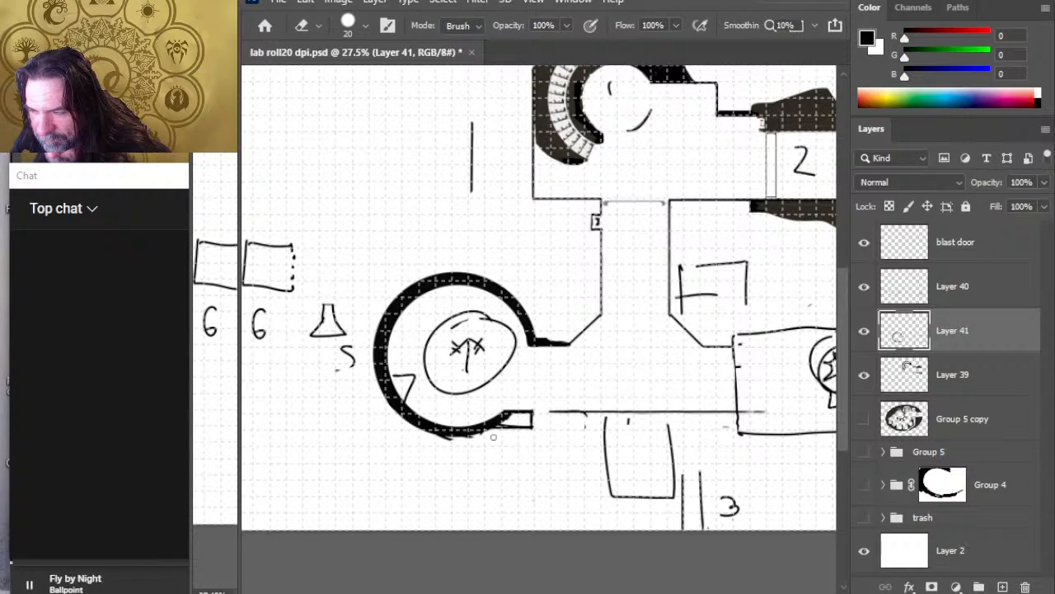
Step: Draw the new room's west and south walls below the chamber and erase the west part of the neighbouring sketched room
key("b")
mouse_move(483, 430)
left_mouse_down()
mouse_move(482, 508)
mouse_move(617, 508)
left_mouse_up()
key("e")
mouse_move(602, 417)
left_mouse_down()
mouse_move(606, 460)
mouse_move(601, 421)
left_mouse_up()
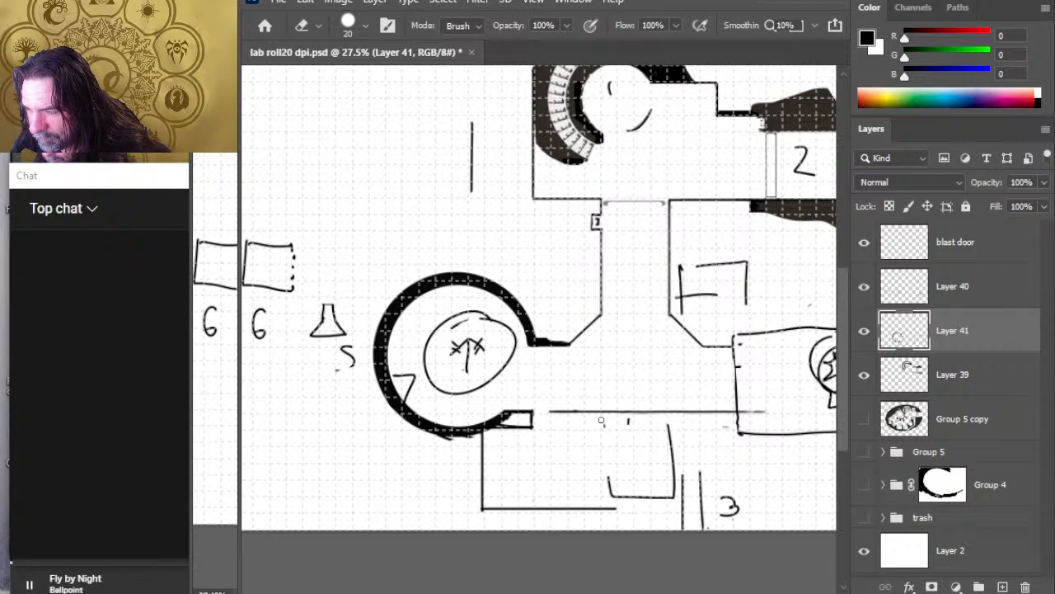
mouse_move(602, 422)
left_mouse_down()
mouse_move(609, 492)
mouse_move(625, 497)
left_mouse_up()
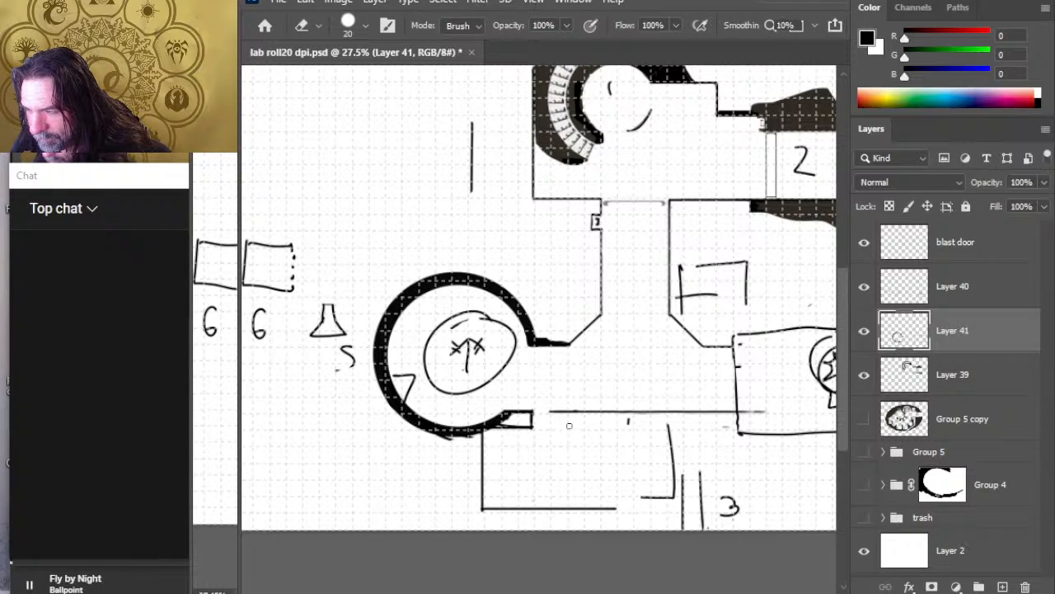
Step: On Layer 39, erase more of the corridor's lower wall eastward to widen the new room's doorway
left_click(955, 375)
left_click(864, 287)
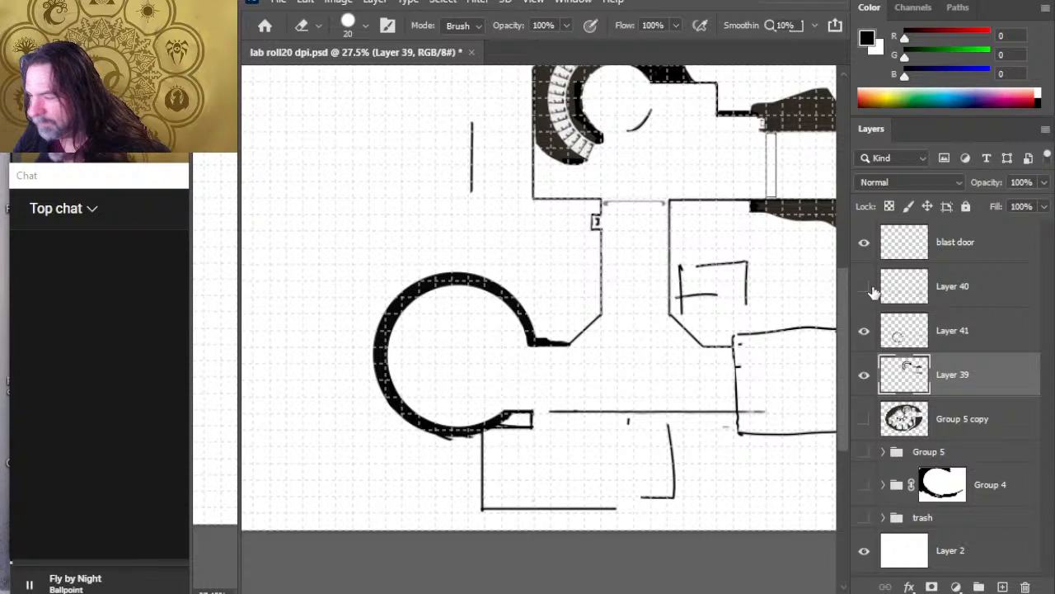
left_click(864, 286)
left_click(865, 333)
left_click(865, 332)
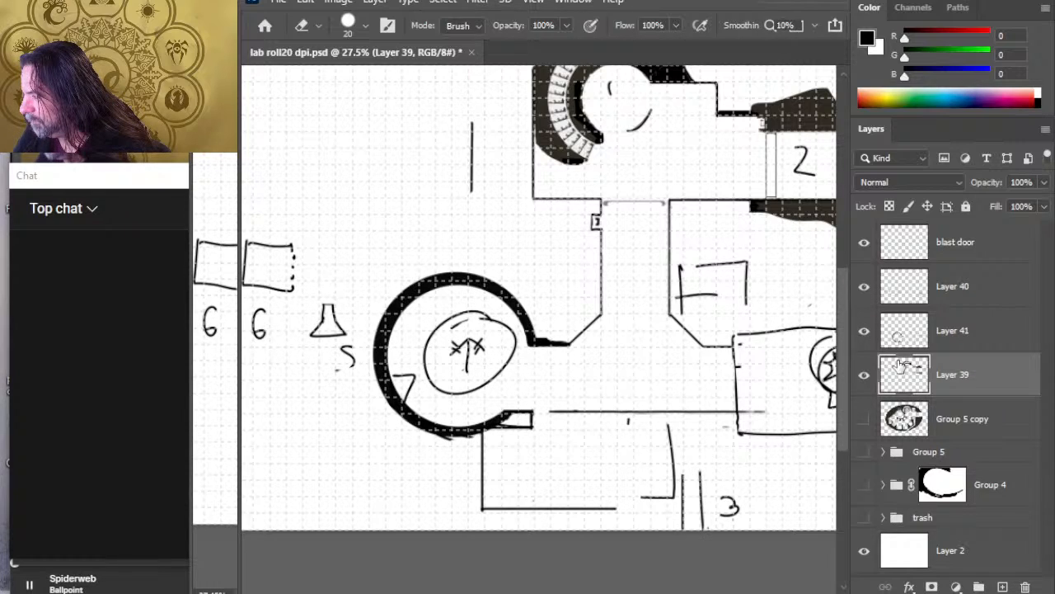
left_click_drag(552, 411, 595, 412)
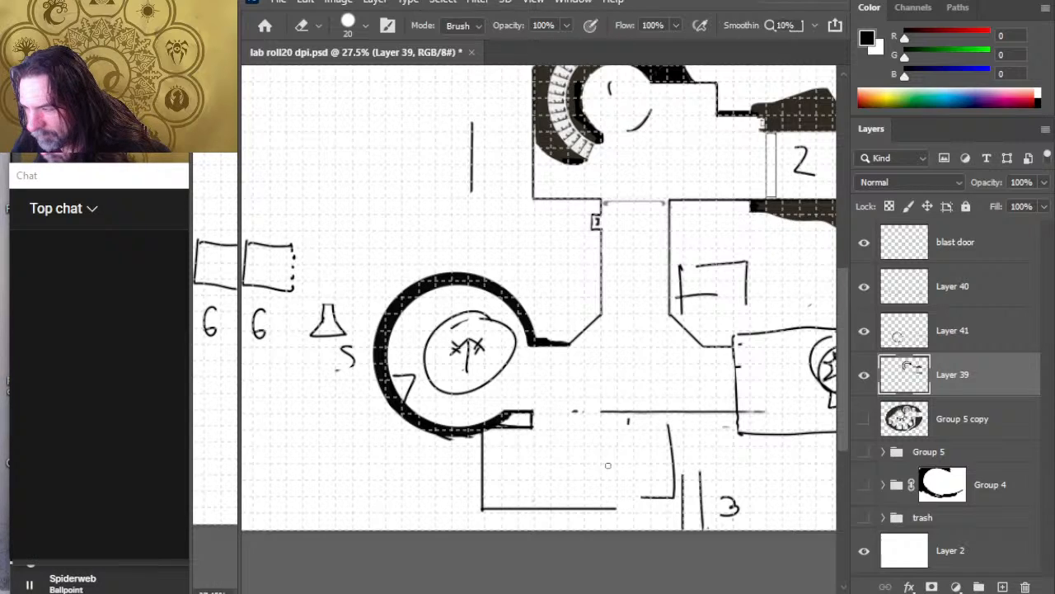
Step: Draw the doorway's east wall end and the room's east wall, and erase the extra south wall line on Layer 39
key("b")
mouse_move(600, 412)
left_mouse_down()
mouse_move(601, 430)
mouse_move(641, 428)
left_mouse_up()
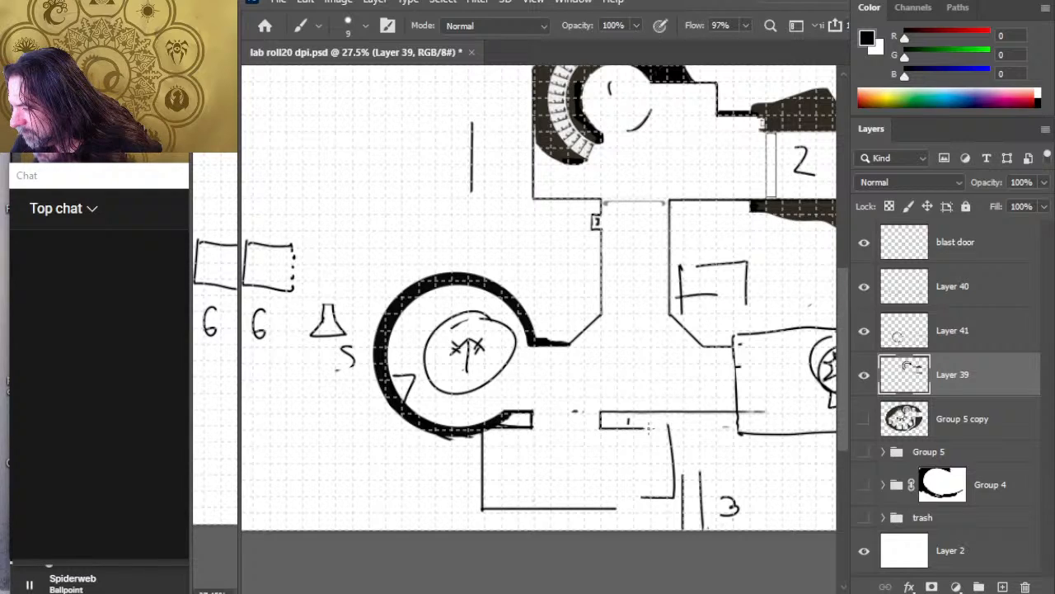
mouse_move(633, 425)
left_mouse_down()
mouse_move(636, 511)
mouse_move(572, 510)
left_mouse_up()
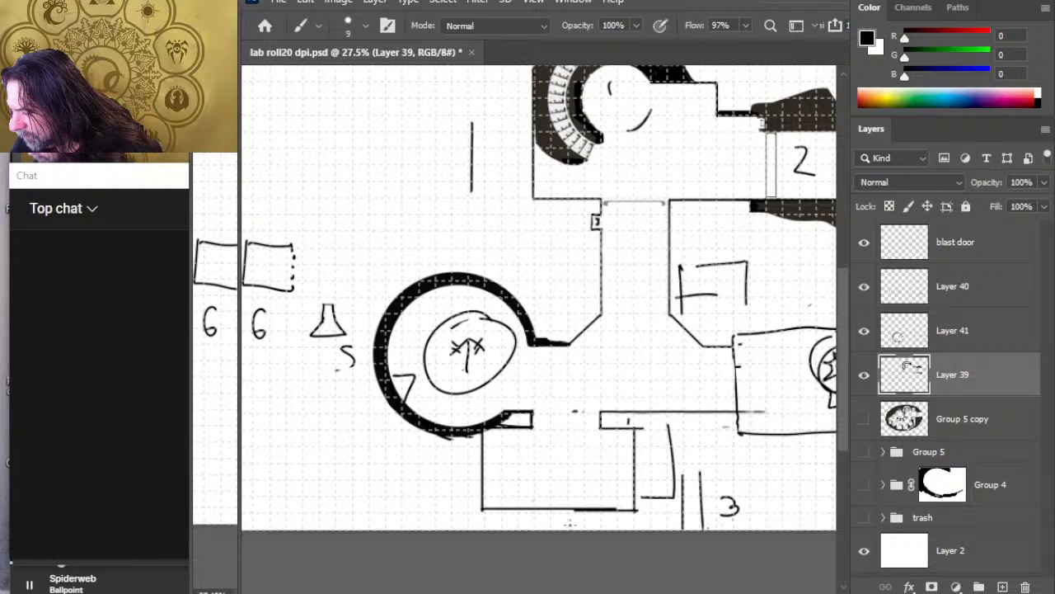
key("e")
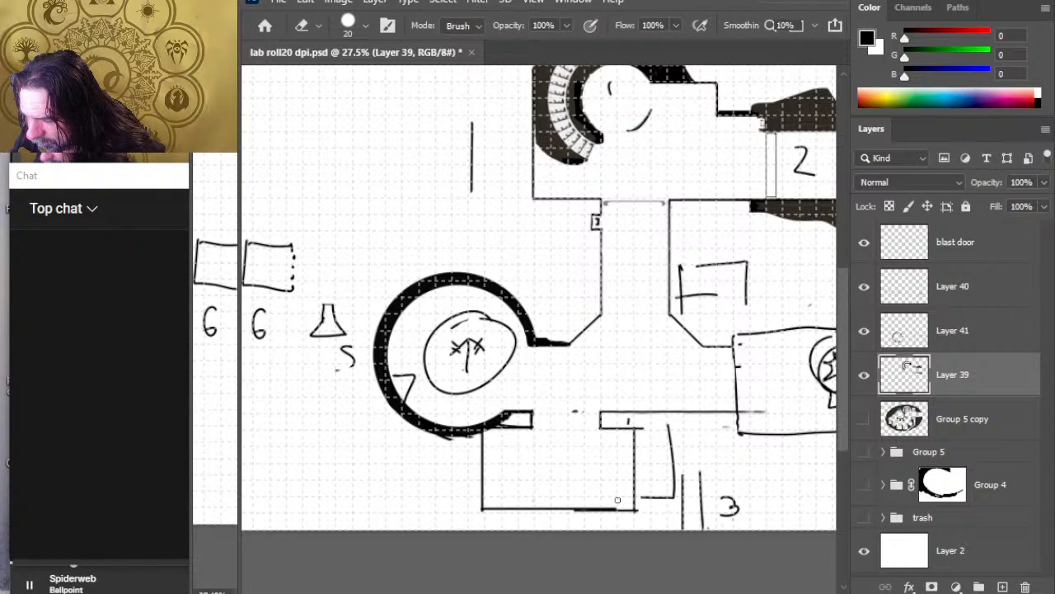
left_click_drag(577, 509, 635, 510)
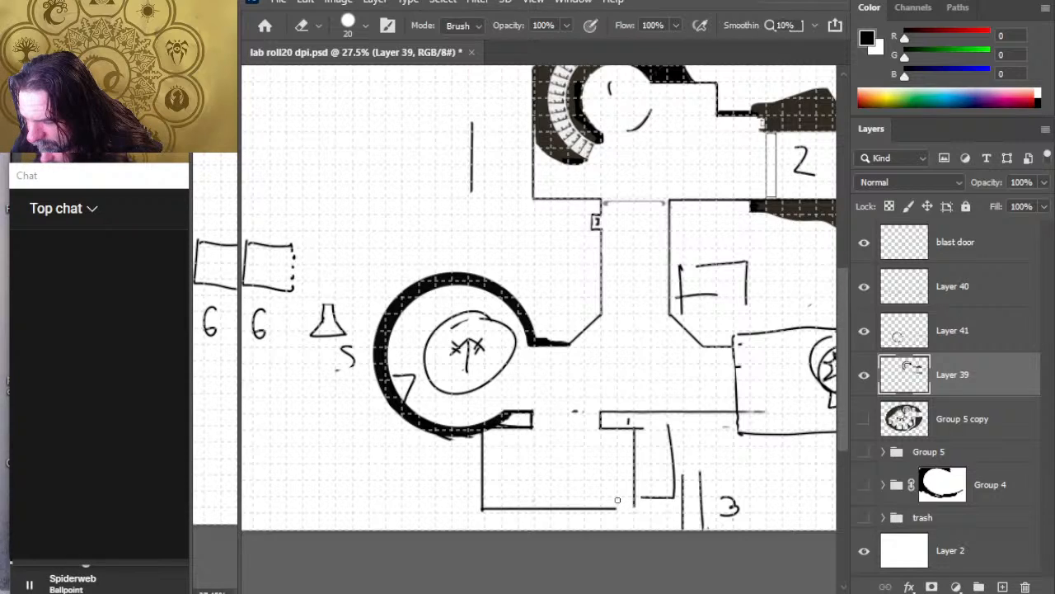
Step: Redraw the room's south wall on Layer 41 to meet the east wall and trim the corner overhang on Layer 39
left_click(962, 334)
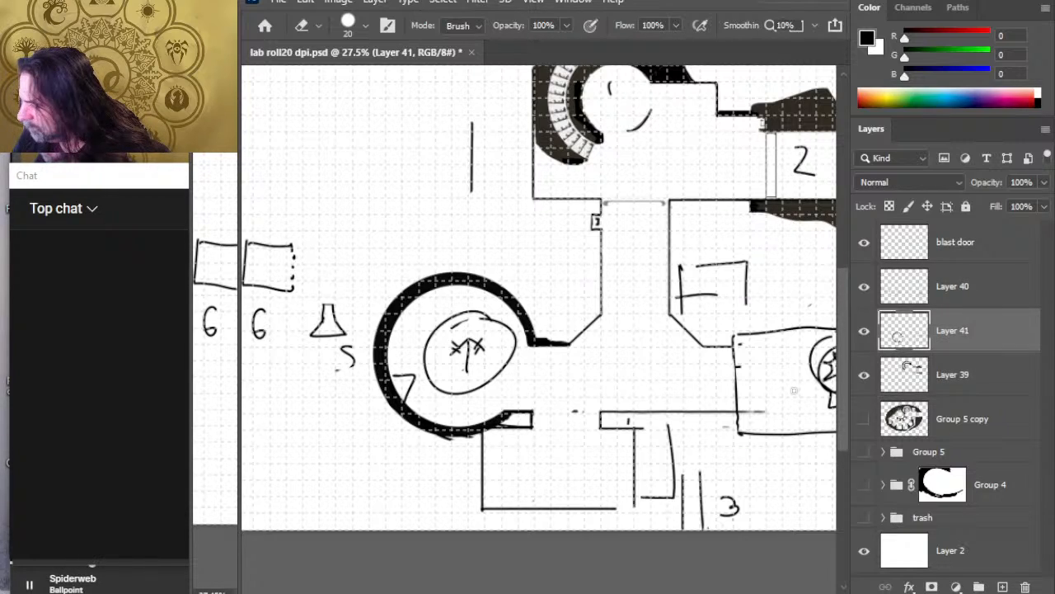
key("]")
mouse_move(626, 510)
left_mouse_down()
mouse_move(484, 512)
mouse_move(625, 512)
left_mouse_up()
key("b")
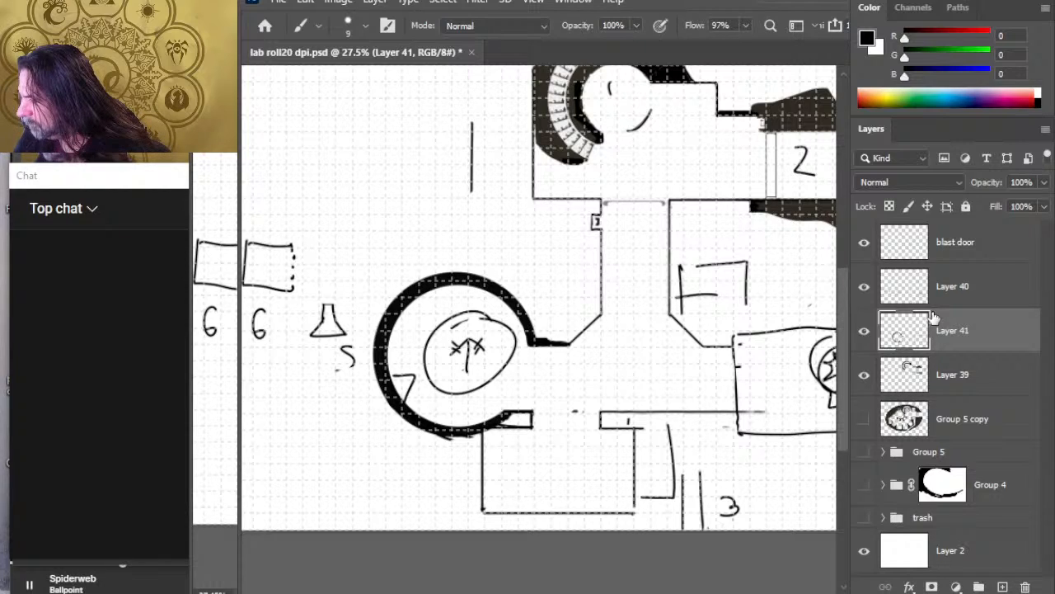
left_click(927, 377)
key("r")
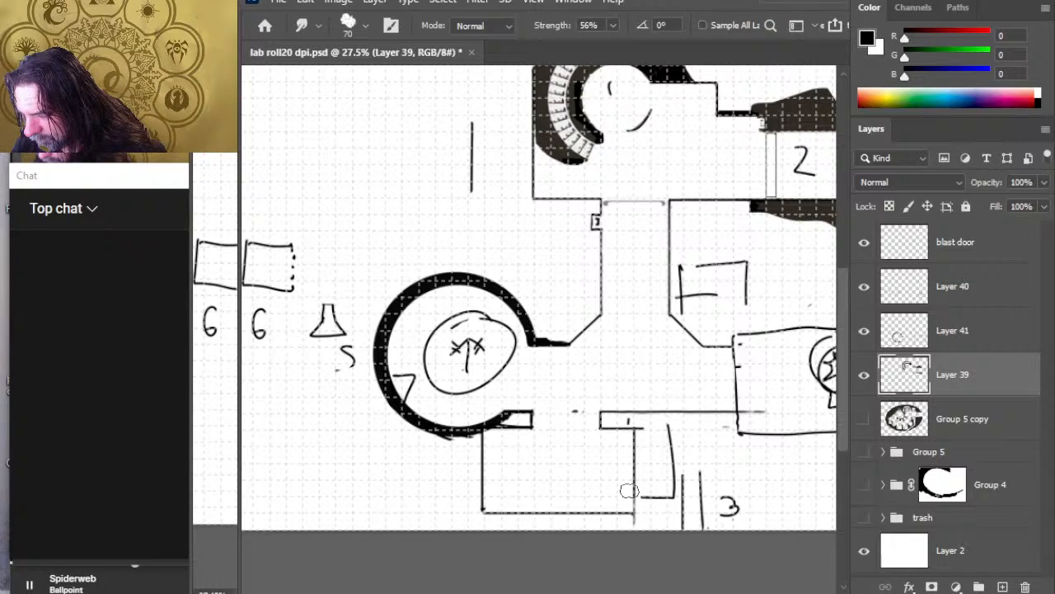
key("e")
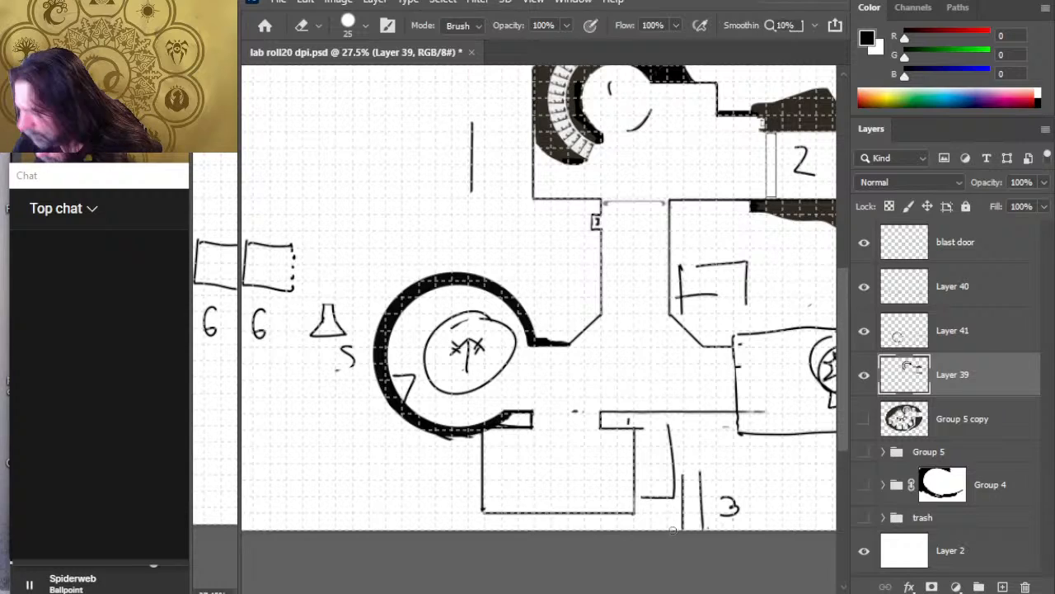
Step: Fill the outlined wall end at the circular chamber's southeast opening with solid black on Layer 41
left_click(956, 346)
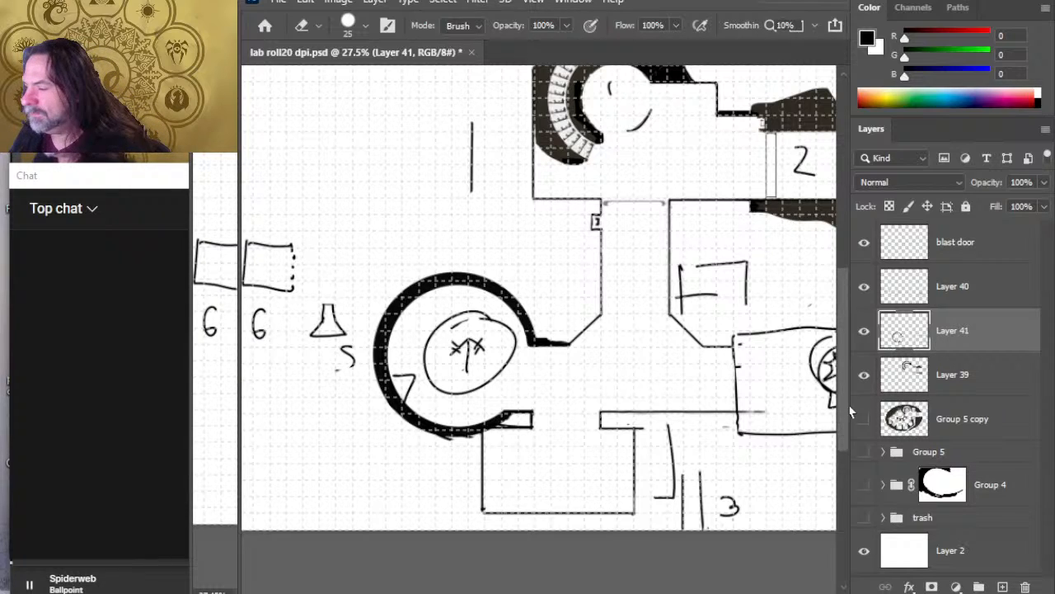
key("b")
left_click_drag(506, 417, 517, 421)
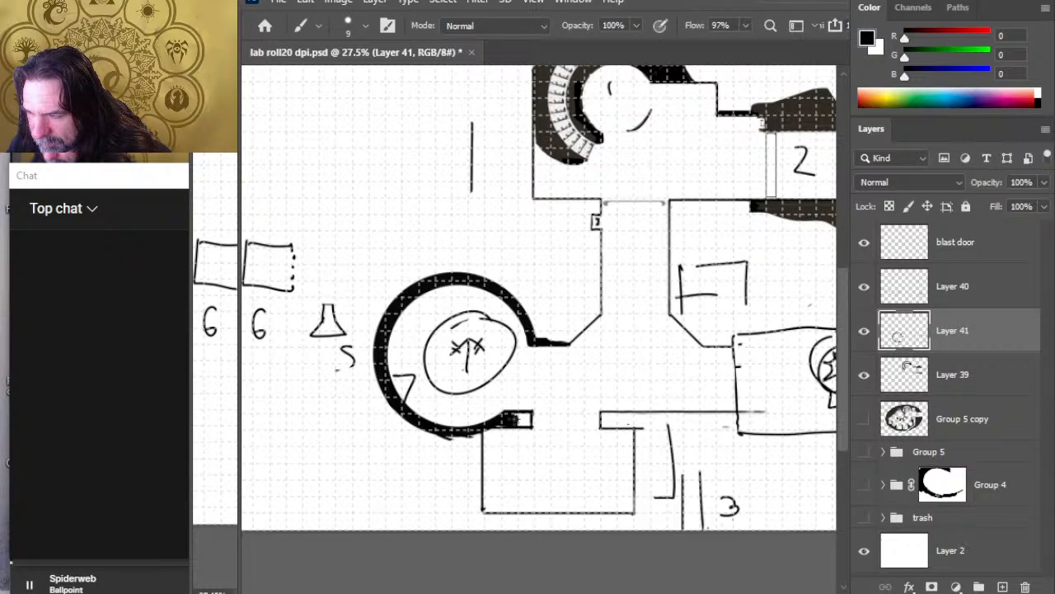
left_click_drag(515, 420, 512, 422)
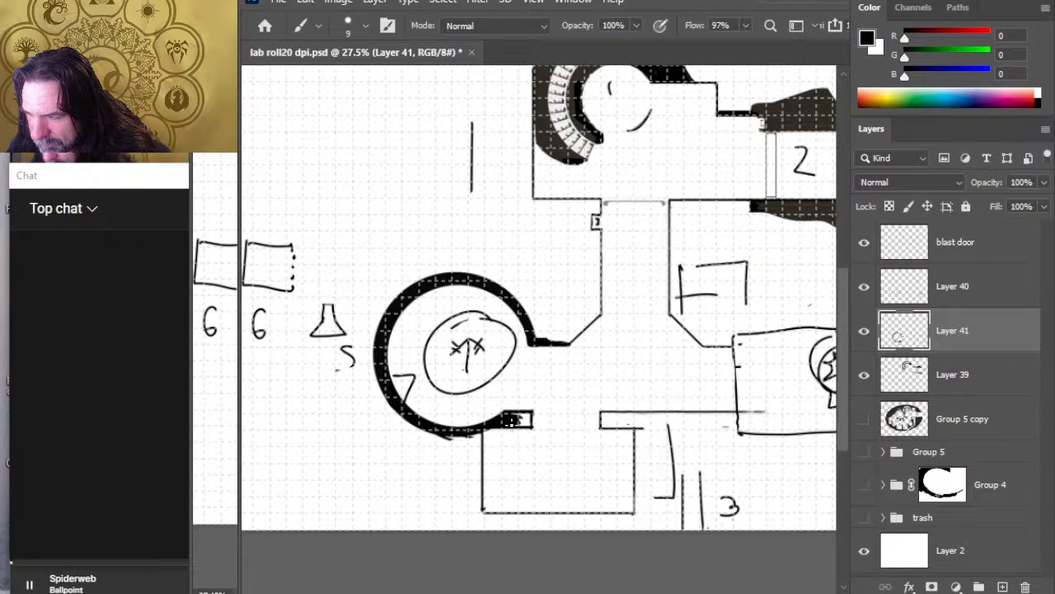
mouse_move(512, 421)
left_mouse_down()
mouse_move(524, 417)
mouse_move(512, 422)
left_mouse_up()
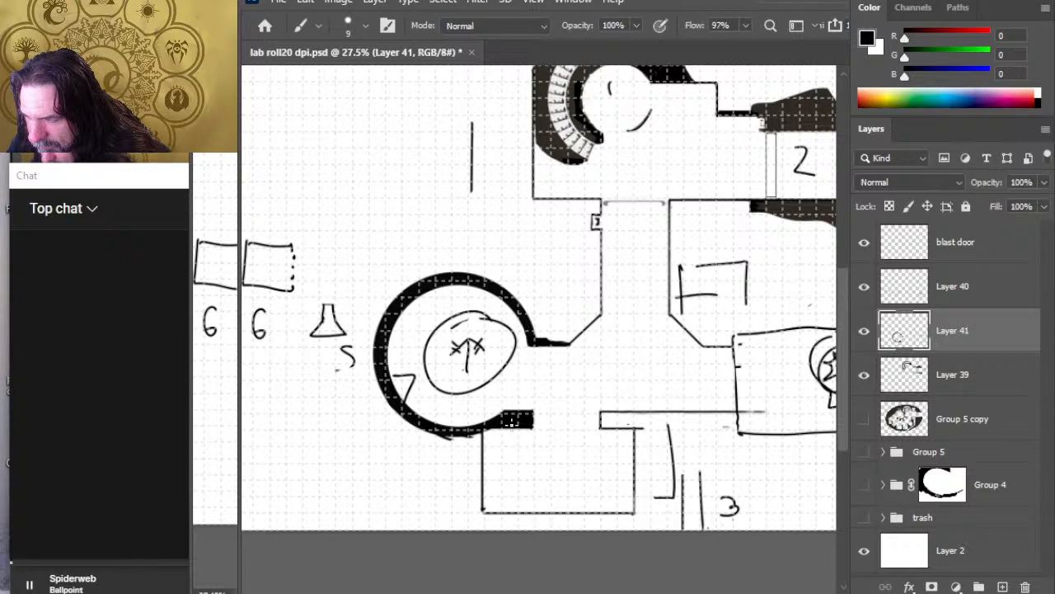
key("e")
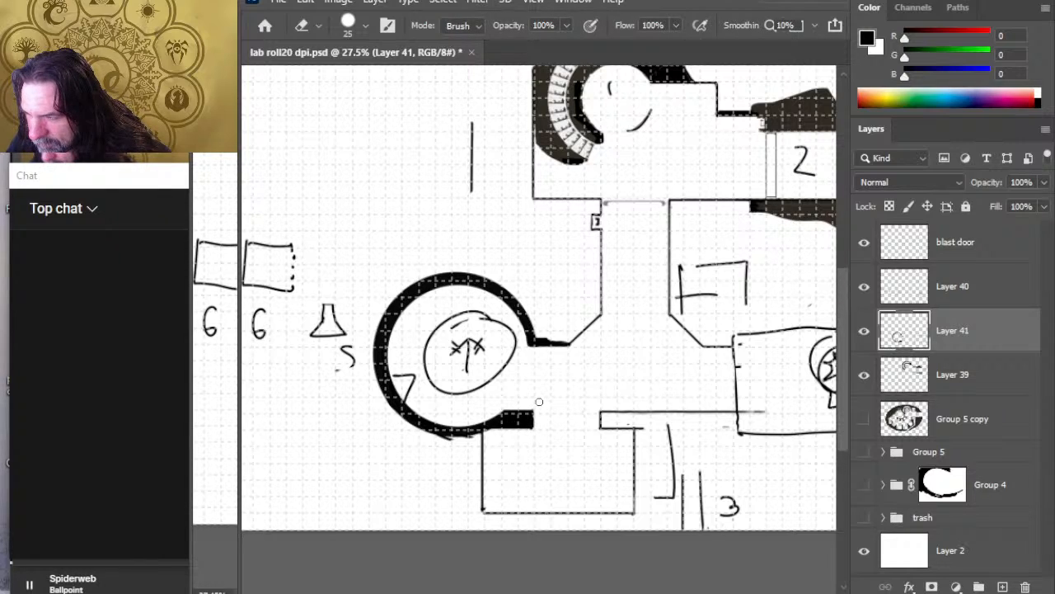
Step: Enlarge the canvas to a square that adds blank space around the whole map
key("z")
left_click_drag(547, 407, 523, 435)
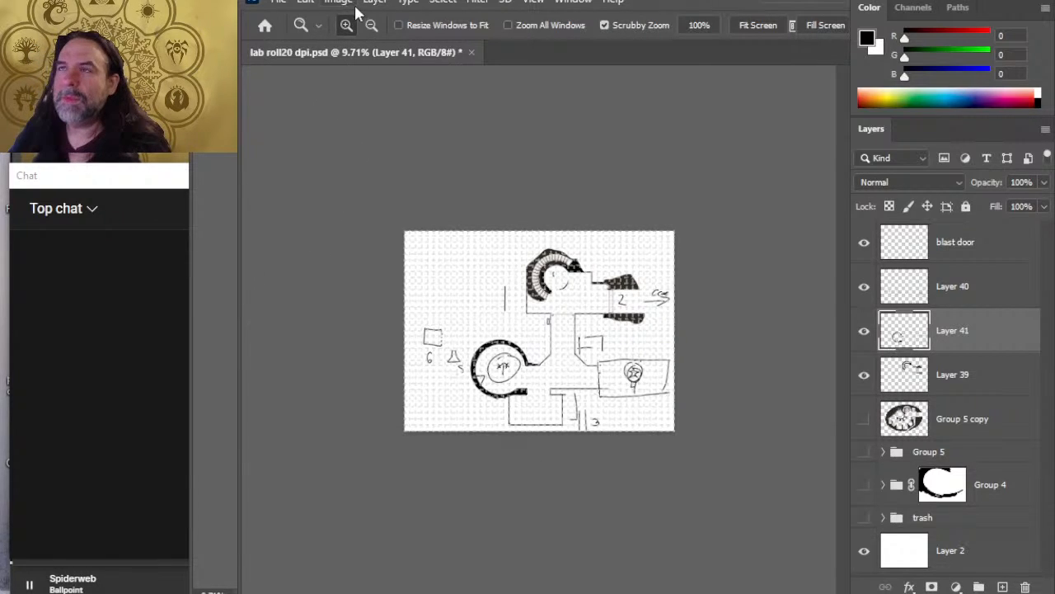
left_click(392, 140)
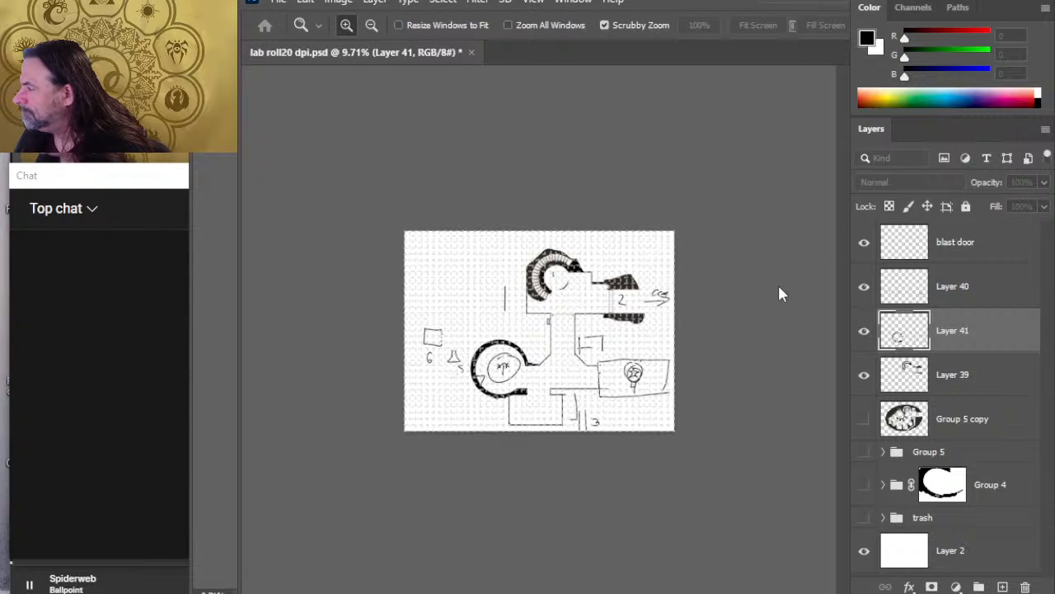
key("Return")
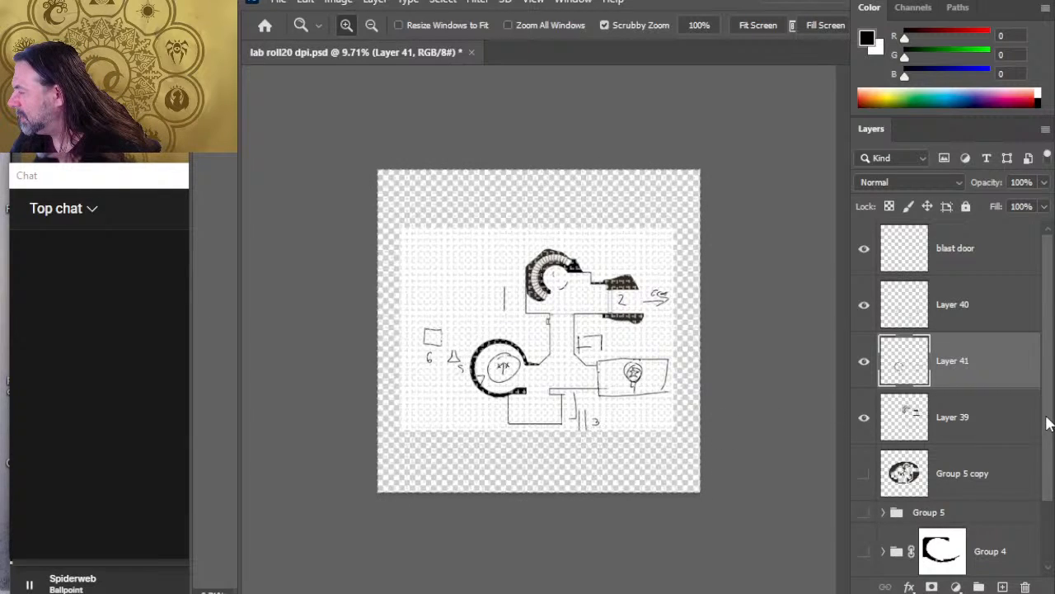
scroll(1046, 437, "down", 2)
key("x")
key("g")
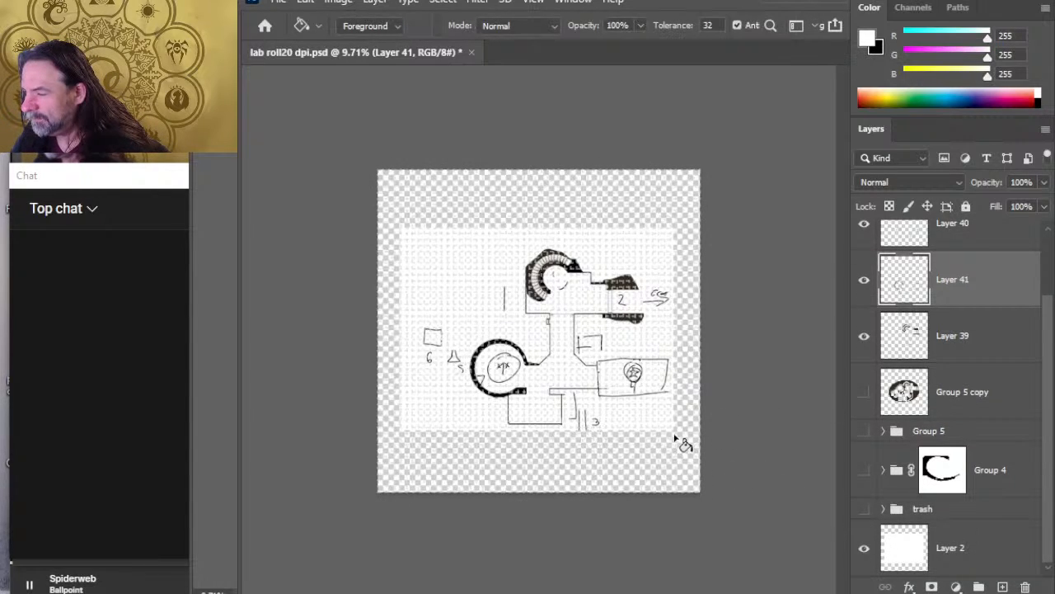
left_click(676, 440)
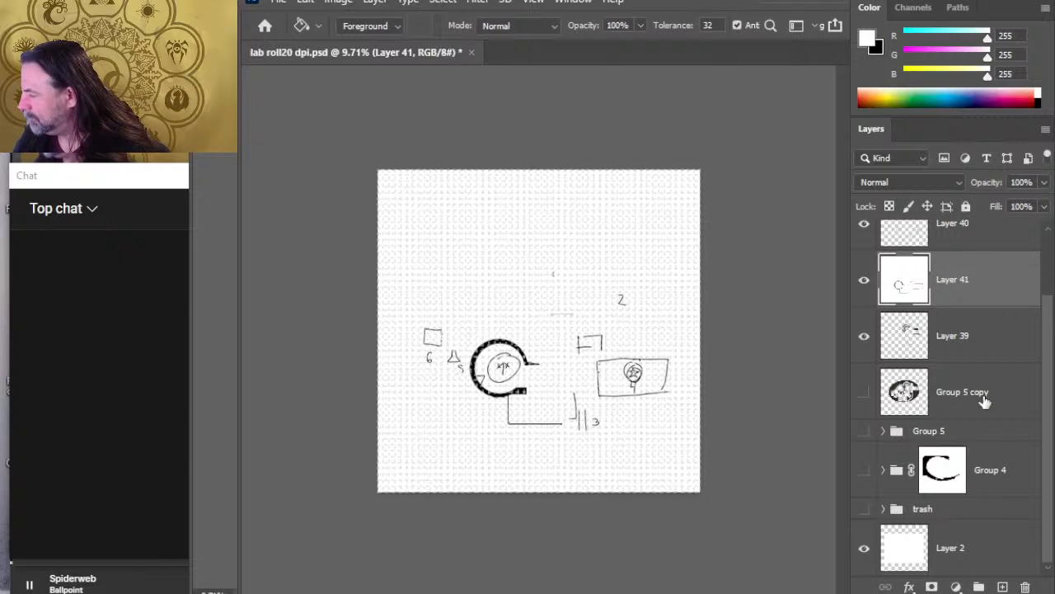
scroll(1040, 350, "up", 3)
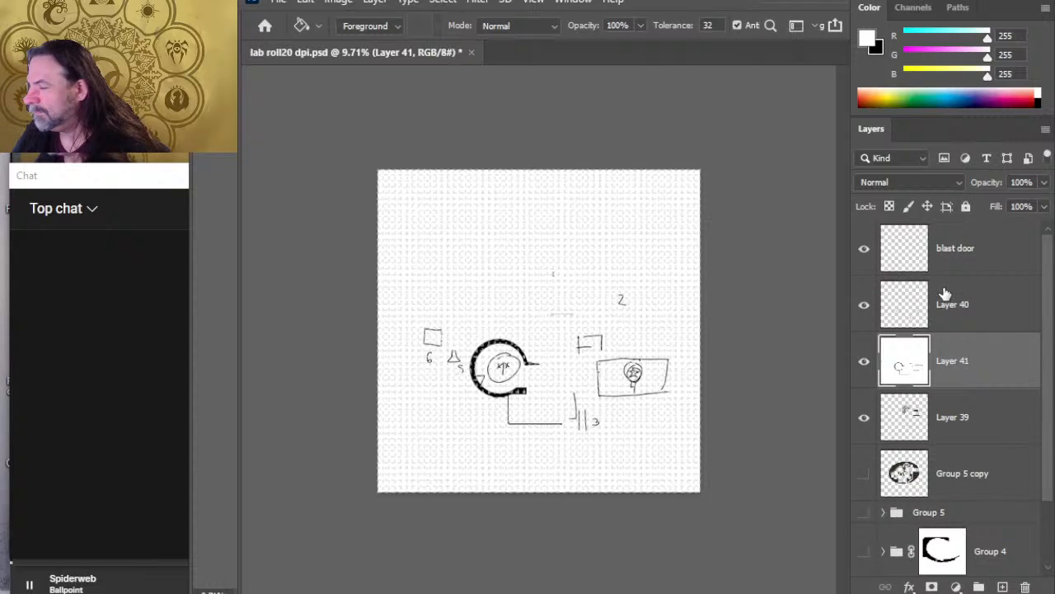
key("ctrl+s")
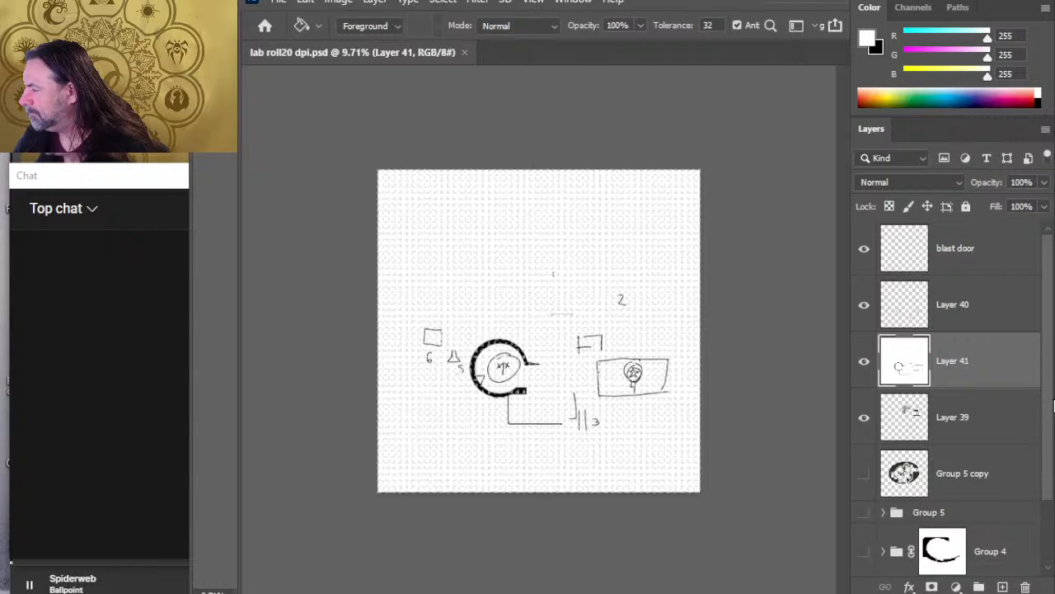
scroll(1053, 404, "down", 1)
key("ctrl+z")
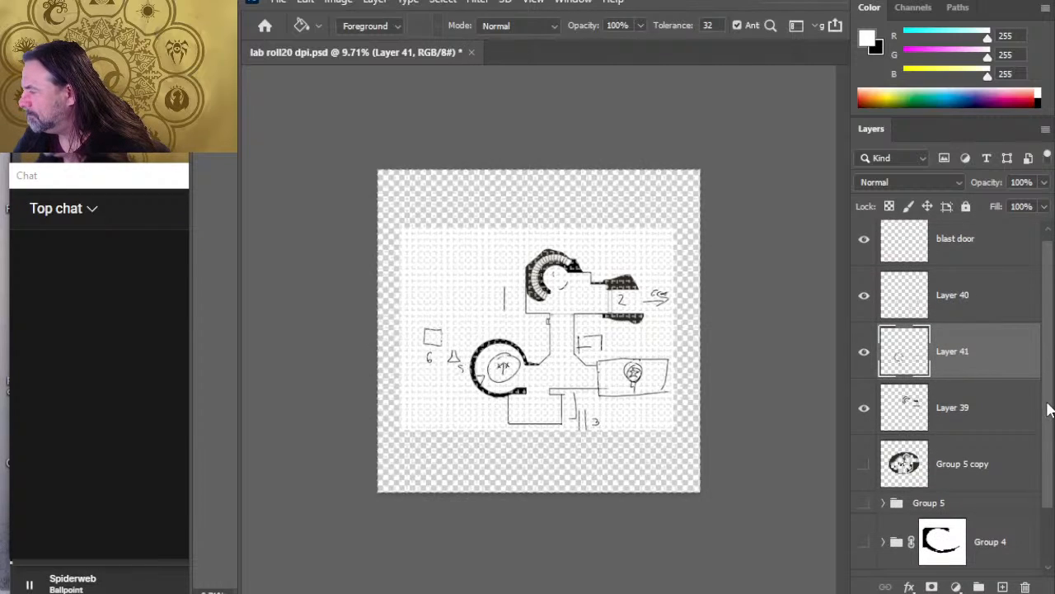
Step: Fill the added canvas area with white on Layer 2 and save the document
left_click_drag(1049, 410, 1042, 466)
left_click(962, 554)
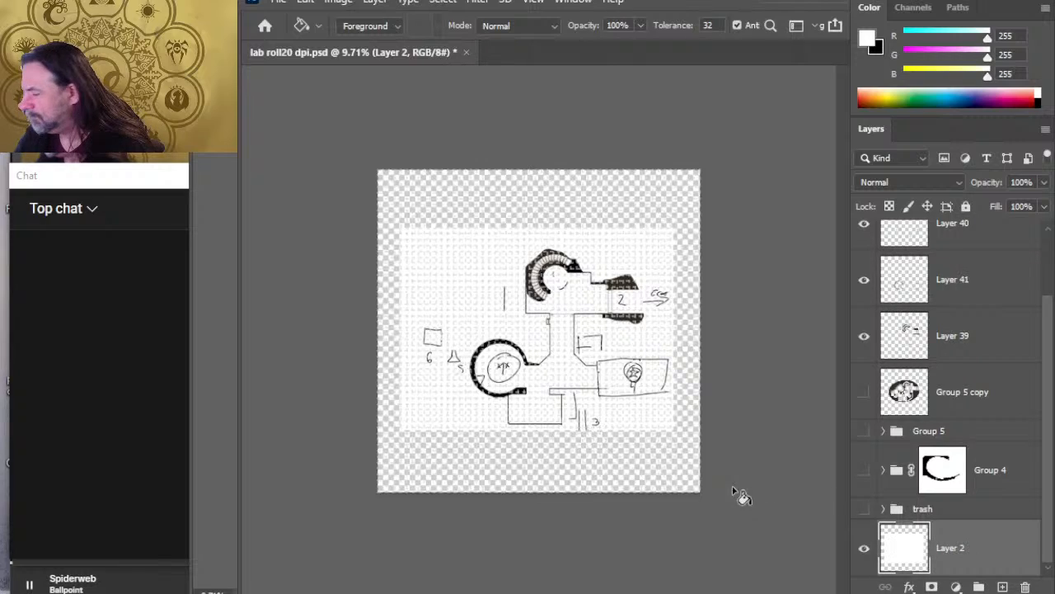
left_click(646, 464)
key("l")
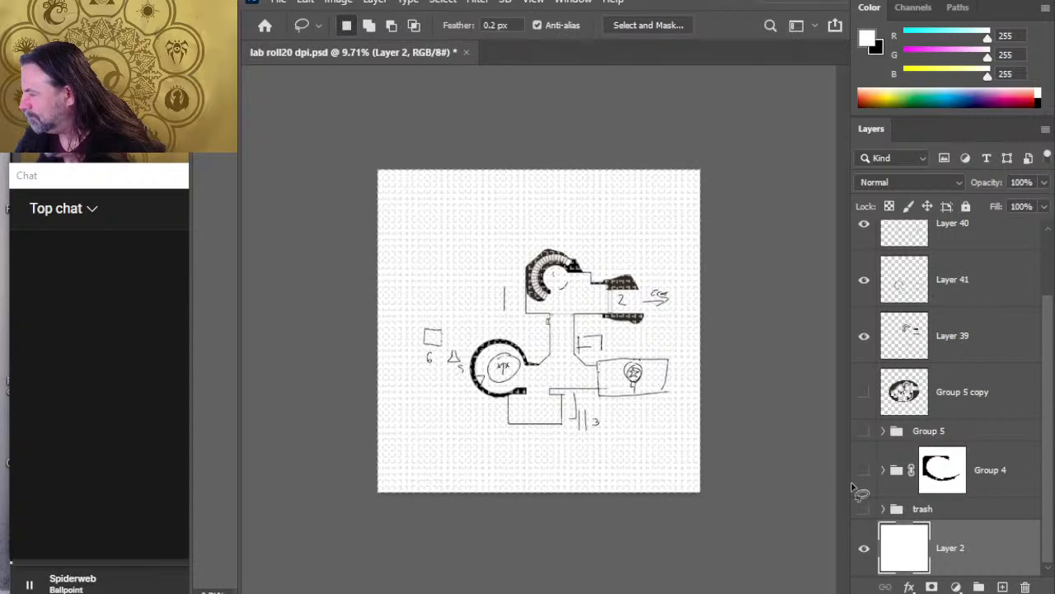
left_click_drag(1045, 495, 1039, 372)
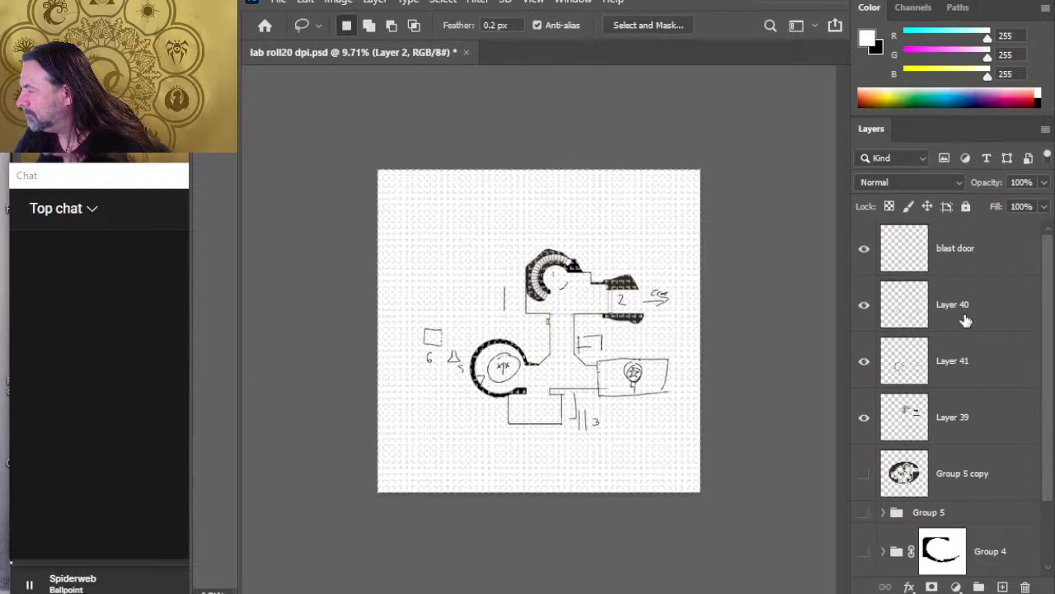
key("ctrl+s")
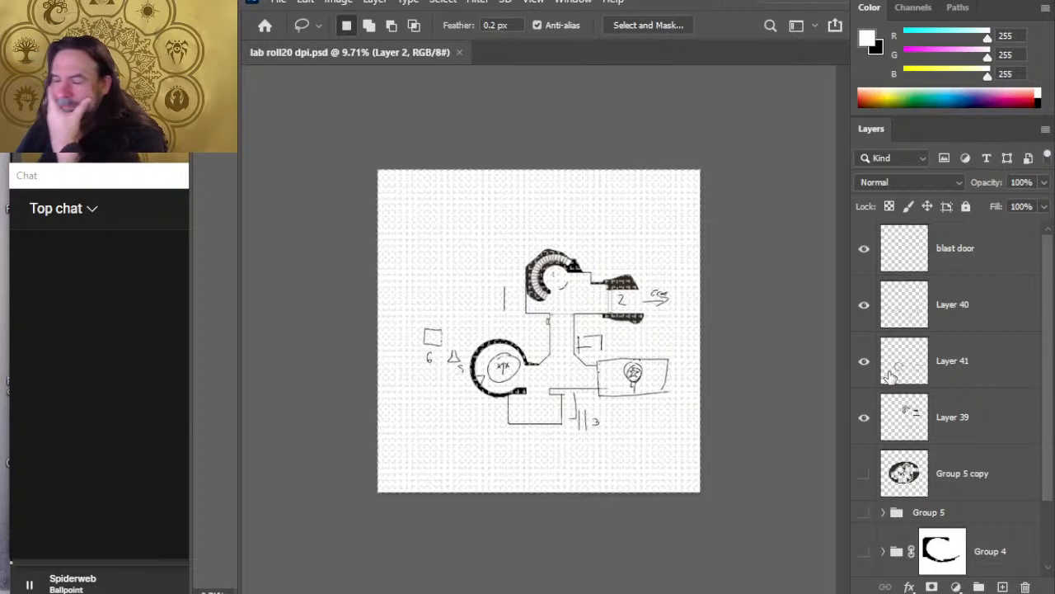
Step: Move the square symbol and its number 6 on Layer 40 into the room below the circular chamber
key("z")
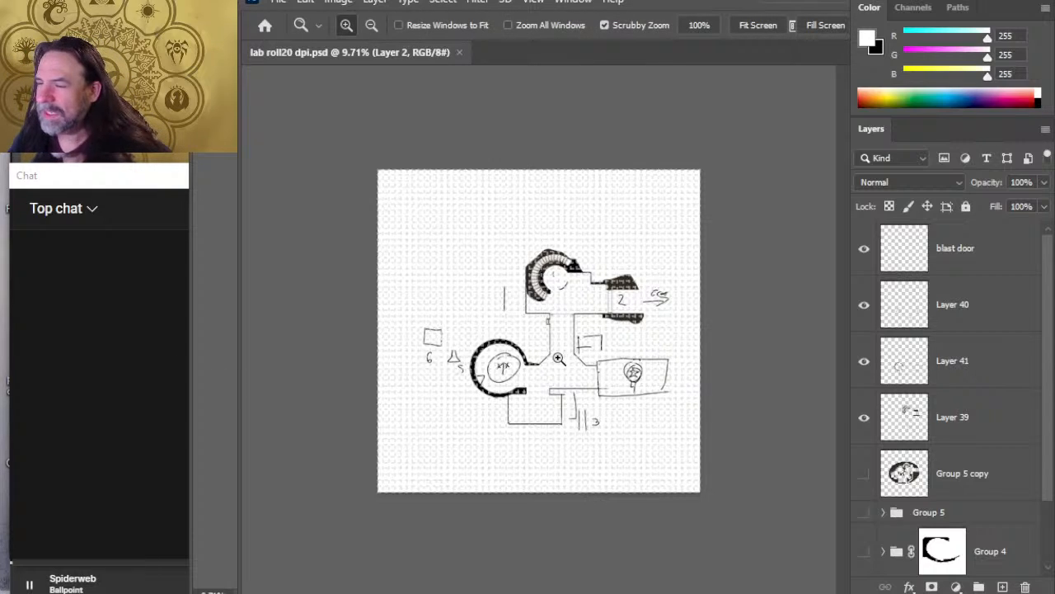
left_click(580, 367)
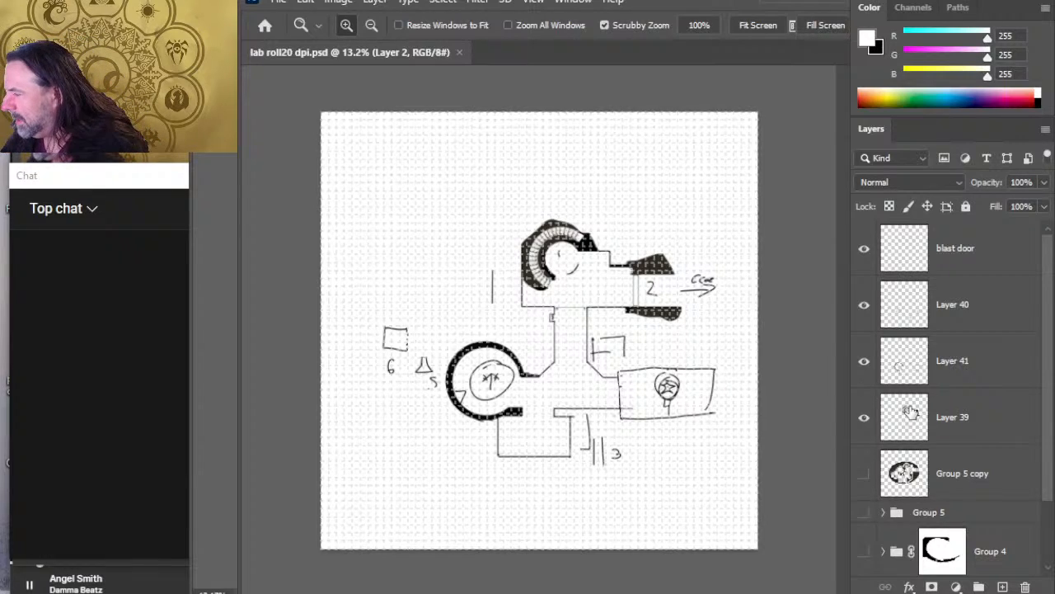
left_click(864, 305)
left_click(864, 305)
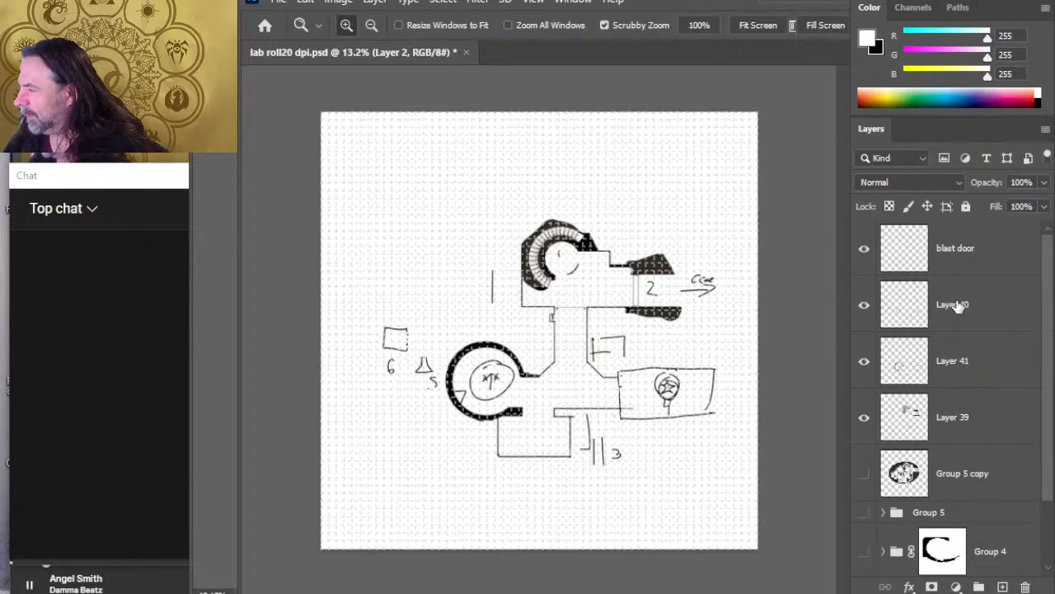
left_click(956, 305)
key("l")
left_click_drag(408, 307, 392, 391)
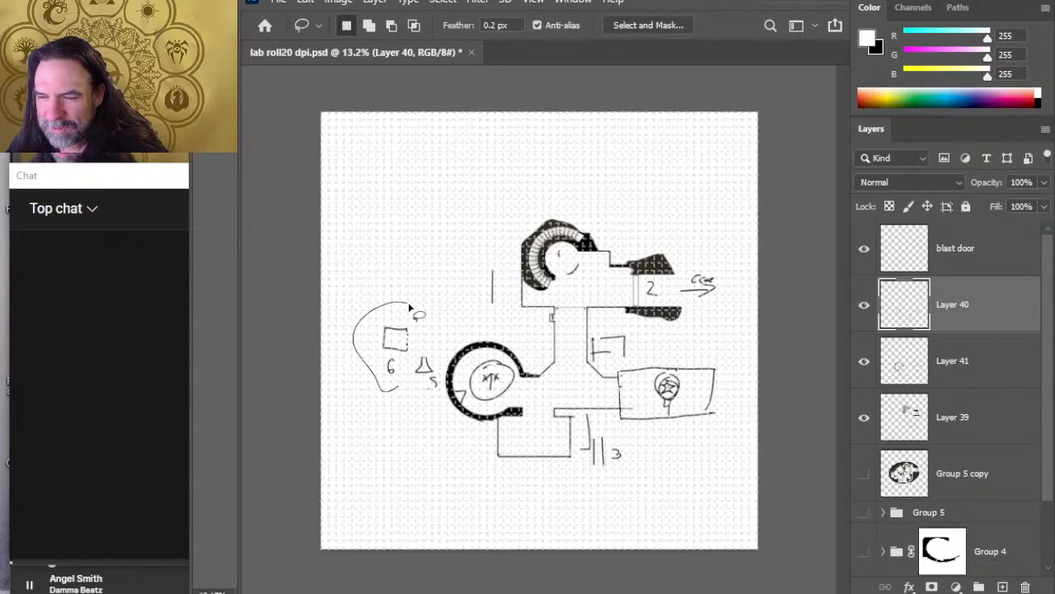
left_click_drag(409, 307, 409, 307)
key("v")
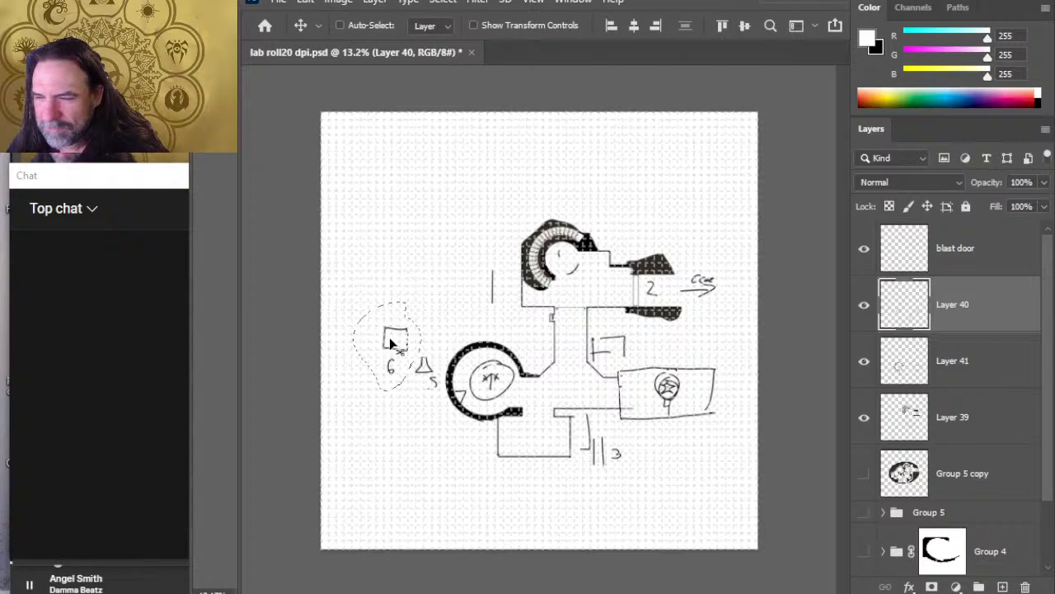
mouse_move(397, 347)
left_mouse_down()
mouse_move(511, 427)
mouse_move(542, 437)
mouse_move(544, 426)
mouse_move(532, 445)
left_mouse_up()
key("l")
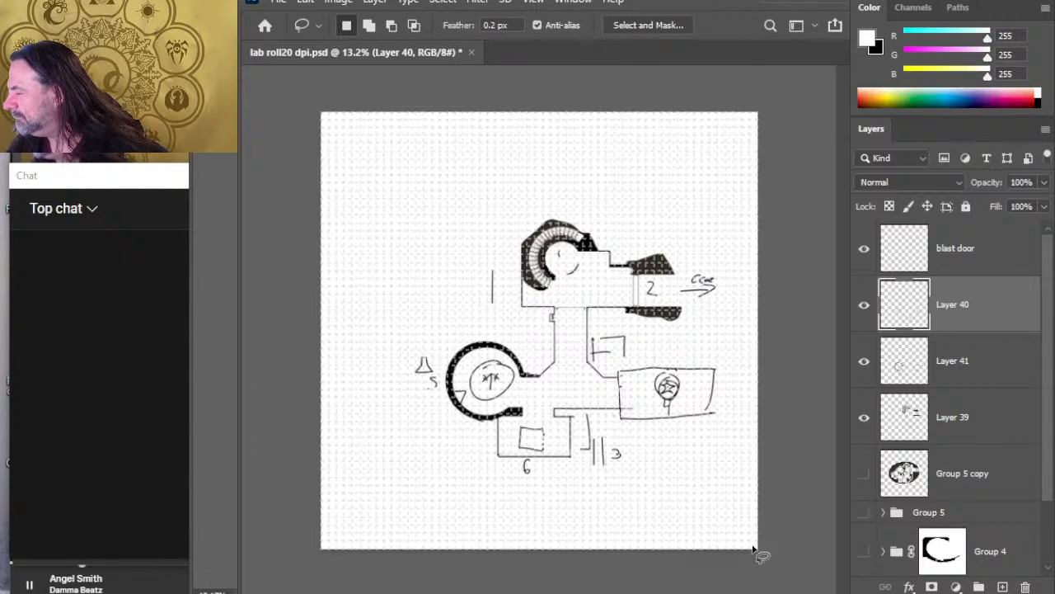
Step: On Layer 41, erase the west wall of the star-symbol room and the leftover sketched wall beside the number 3
left_click(862, 360)
left_click(862, 360)
left_click(952, 371)
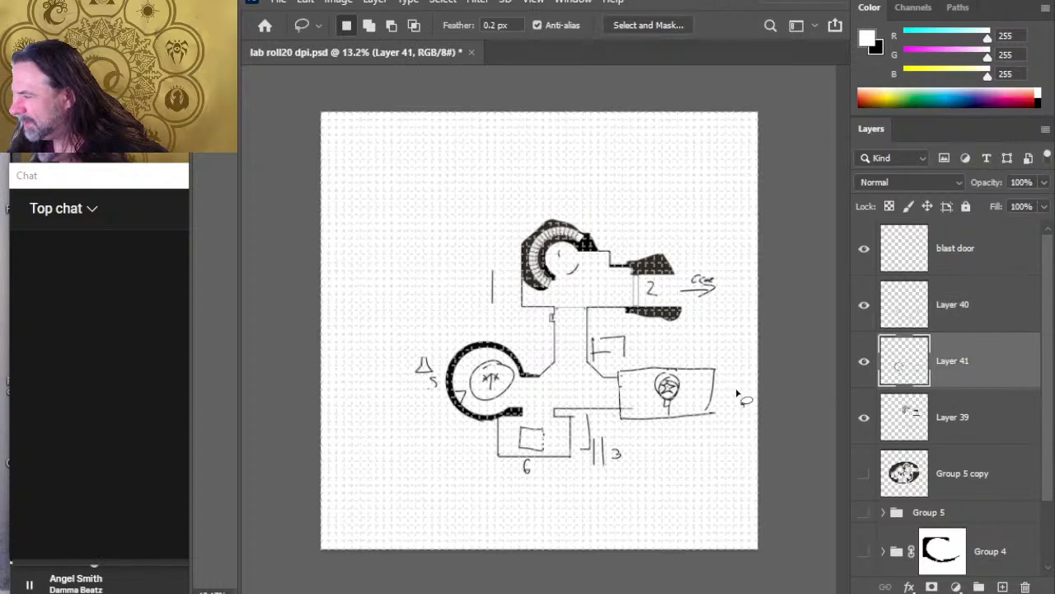
key("e")
left_click_drag(616, 369, 620, 418)
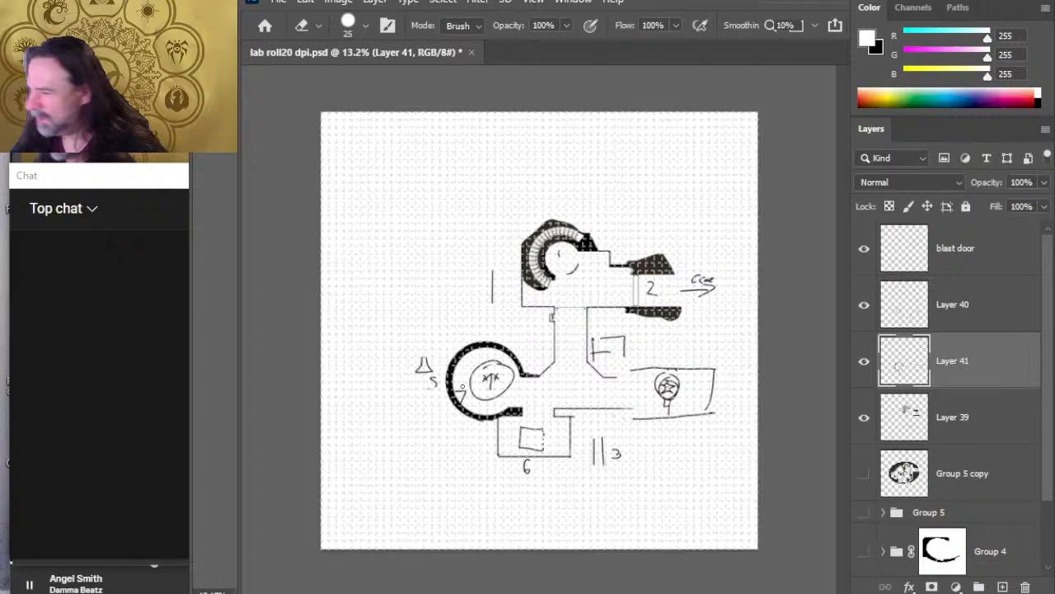
Step: On Layer 40, erase the old 7 and the inner circle's southwest part, and write a black 7 there
left_click(971, 306)
left_click(864, 305)
left_click(864, 305)
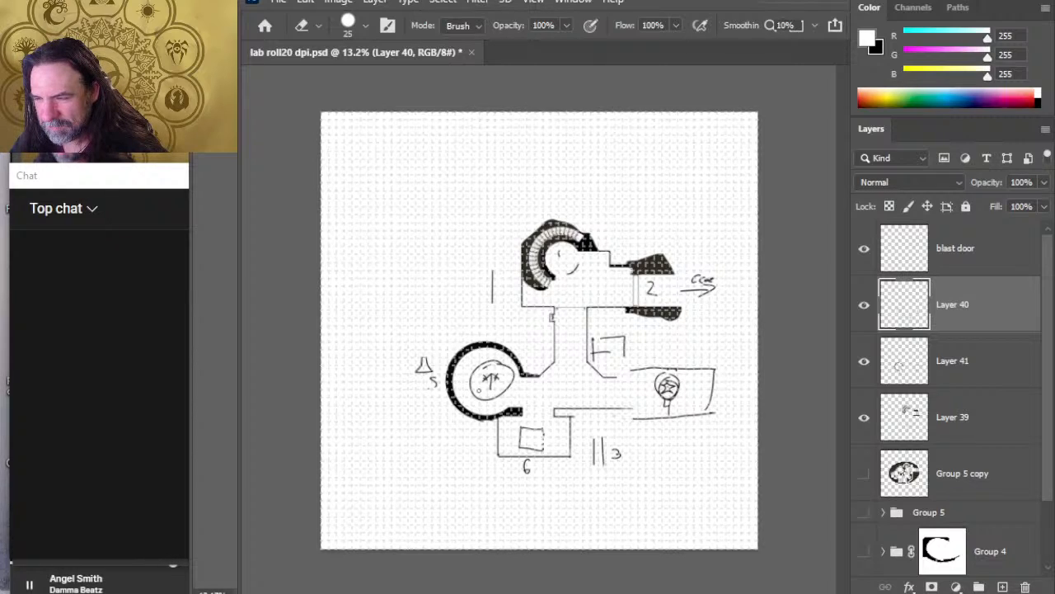
key("b")
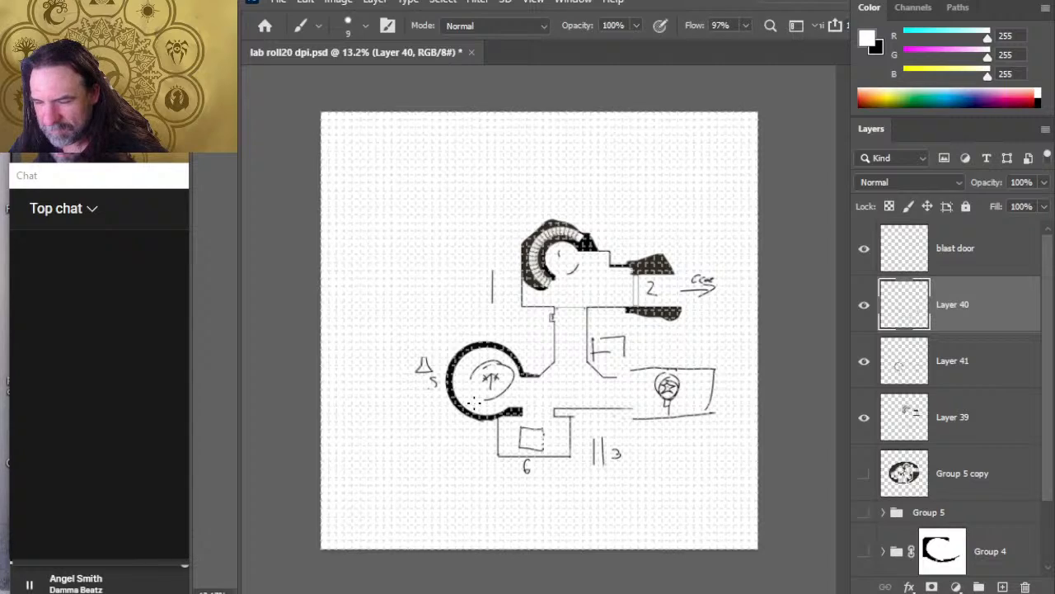
key("x")
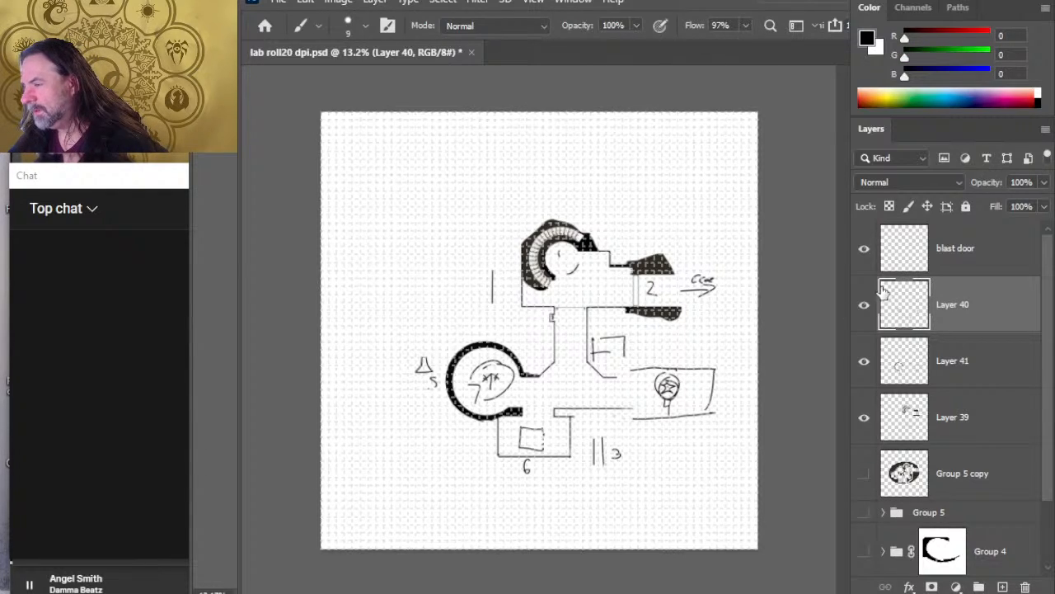
Step: On Layer 41, replace the rough bracket sketch east of the vertical corridor with a small room's north, east and south walls
left_click(879, 363)
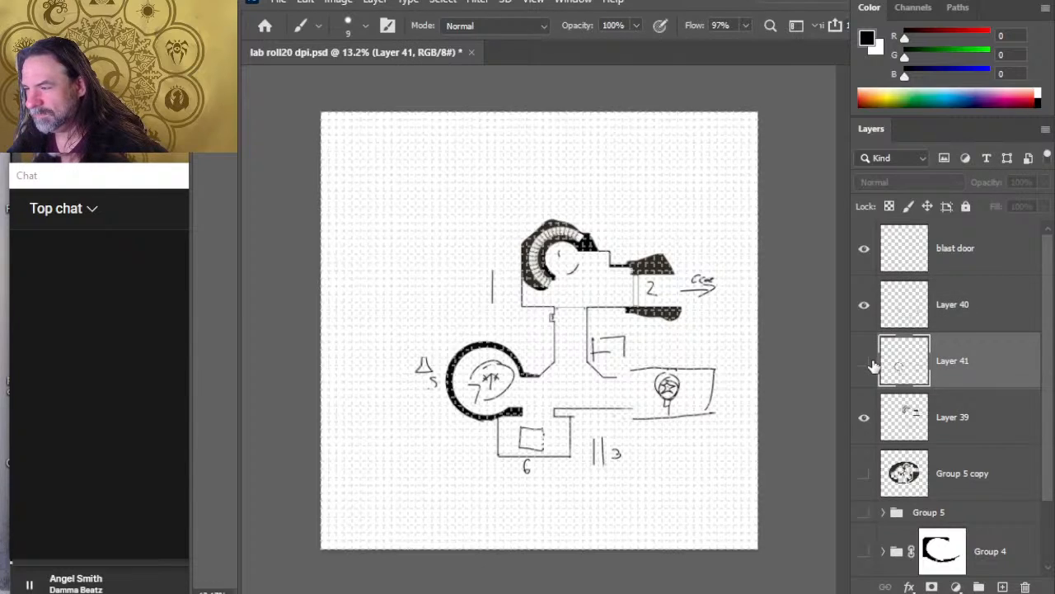
left_click(864, 361)
left_click(864, 361)
key("e")
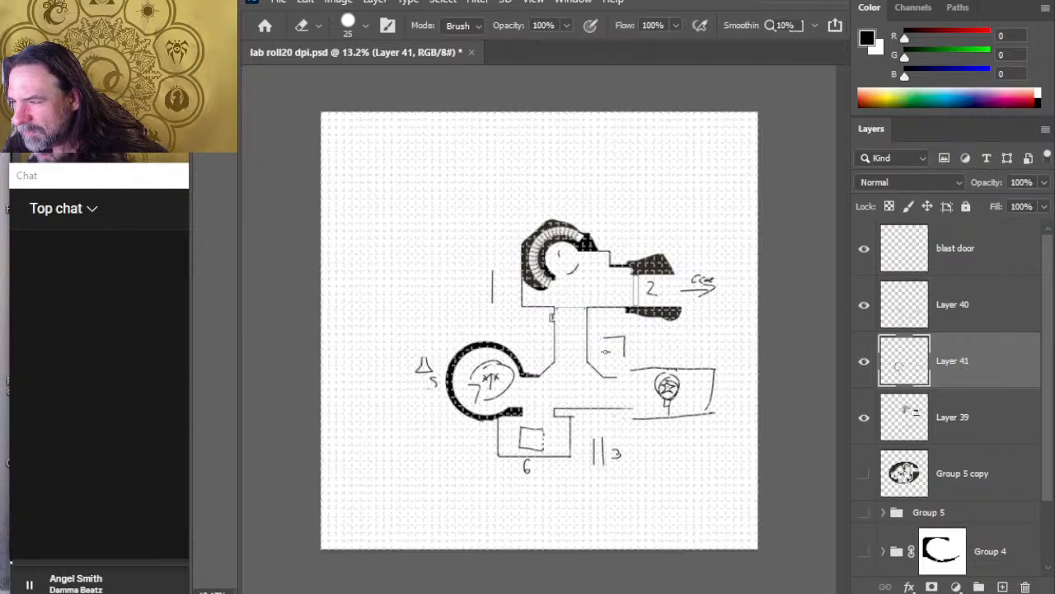
key("ctrl+z")
key("ctrl+z")
key("b")
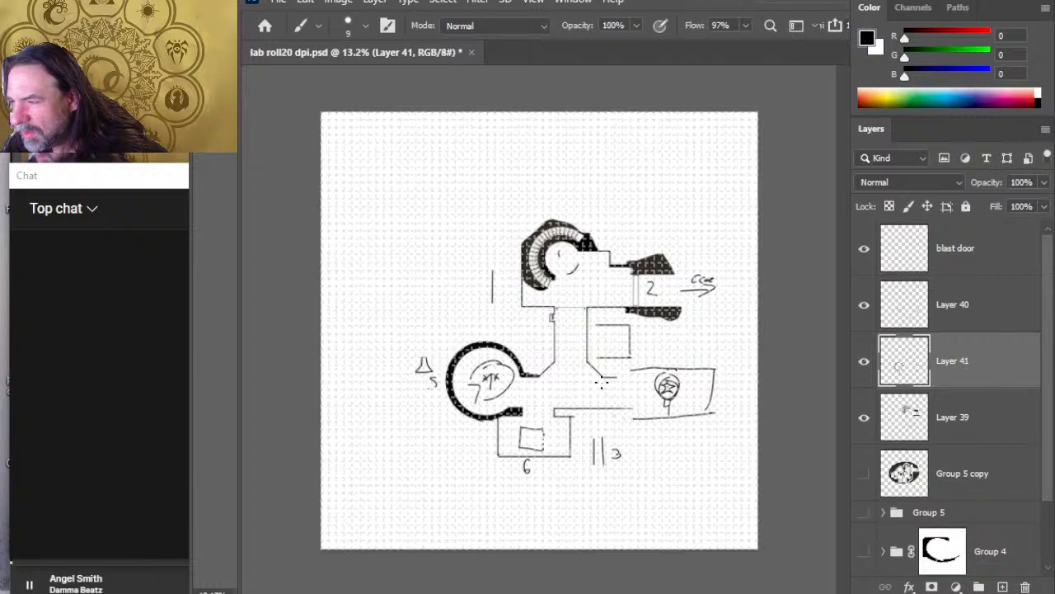
Step: Move the flask symbol and its number 5 on Layer 40 into the small room east of the corridor and deselect
left_click(955, 312)
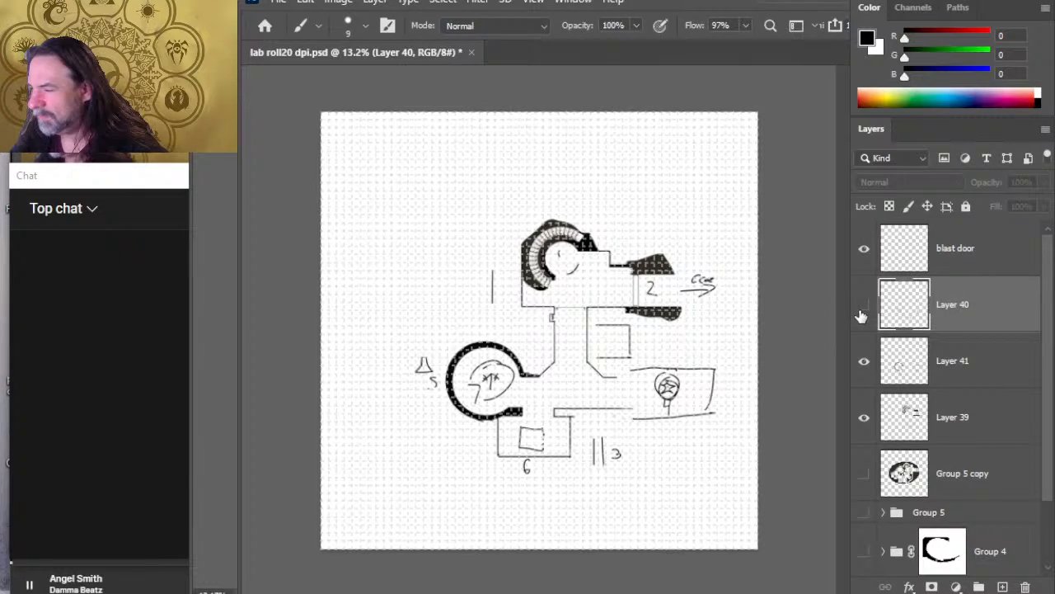
key("l")
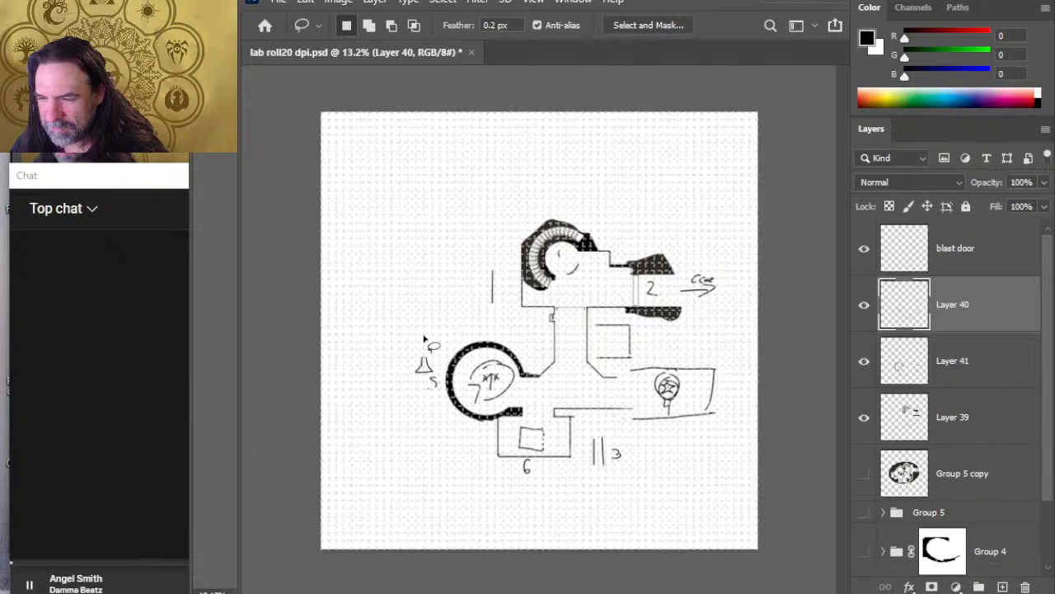
mouse_move(424, 338)
left_mouse_down()
mouse_move(445, 395)
mouse_move(422, 334)
mouse_move(622, 353)
left_mouse_up()
key("v")
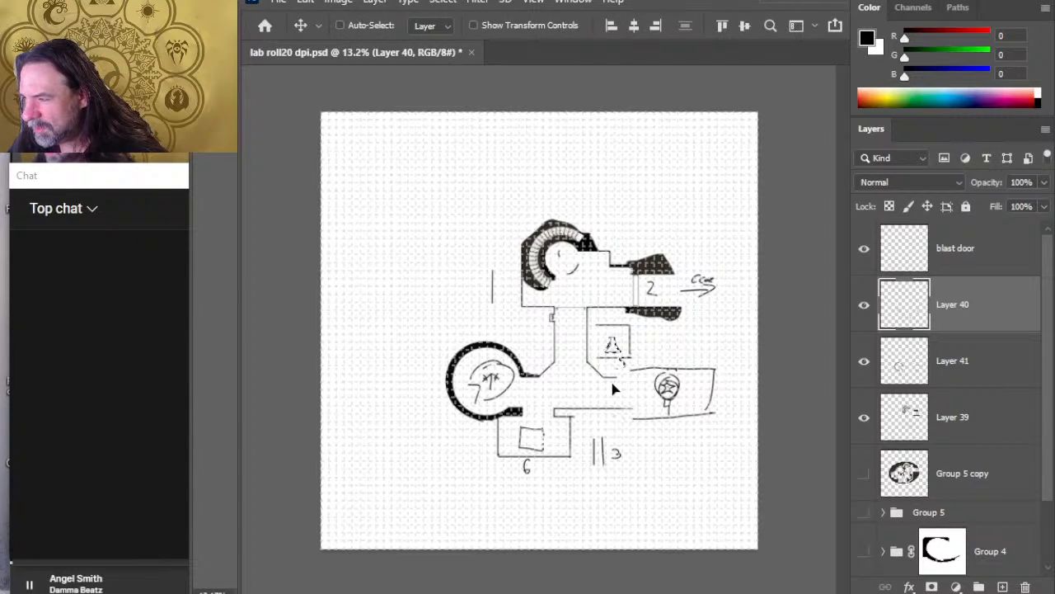
key("ctrl+d")
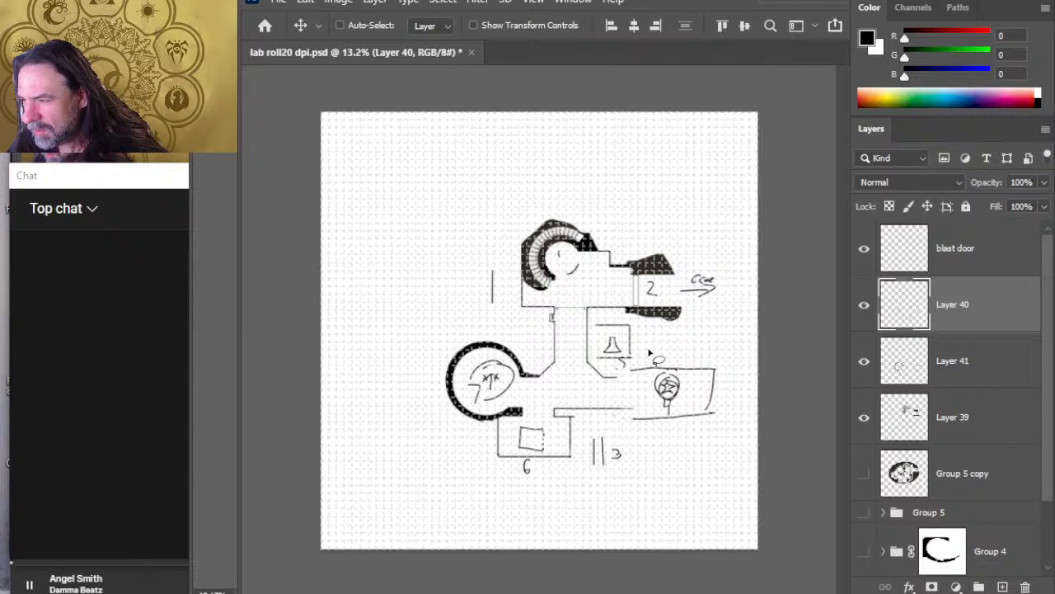
Step: Erase the 5 overlapping the flask room's southeast corner on Layer 40 and rewrite it just east of the room
key("e")
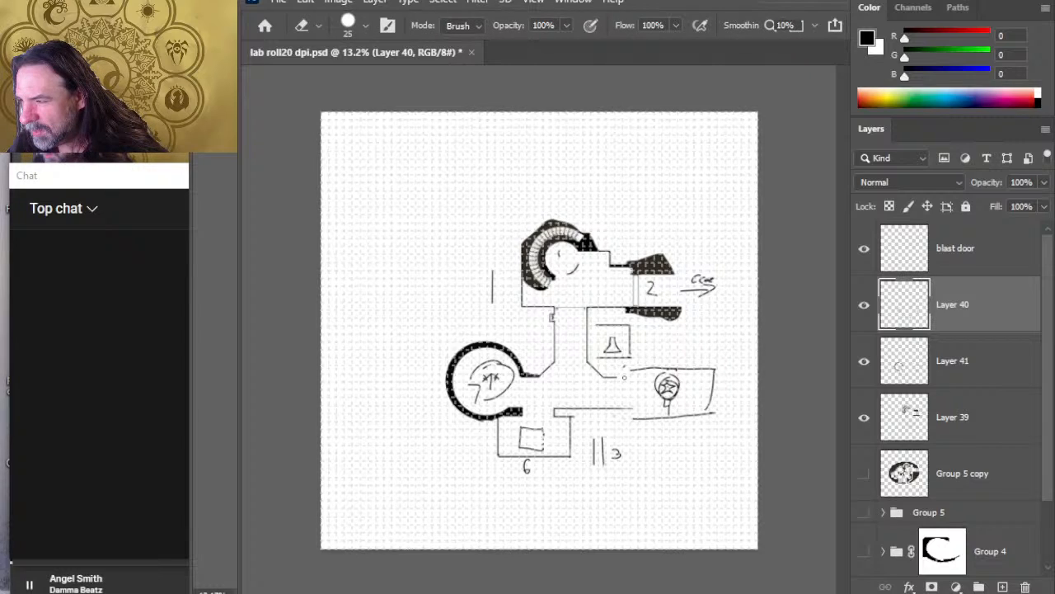
key("b")
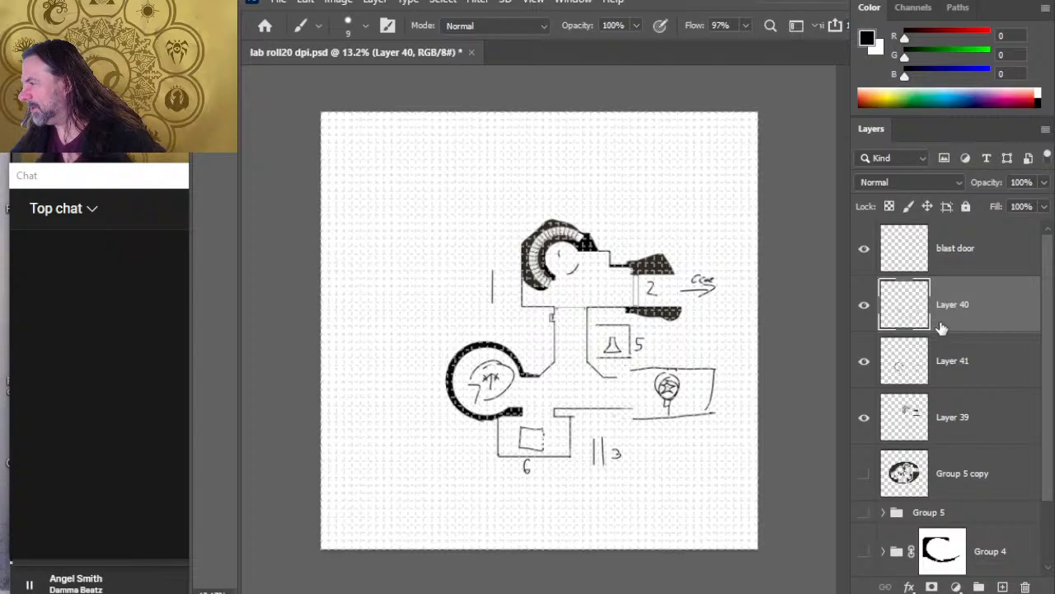
Step: Merge the blast door layer with Layer 40, Layer 41 and Layer 39, and toggle the merged layer's visibility to check it
left_click(864, 250)
left_click(866, 252)
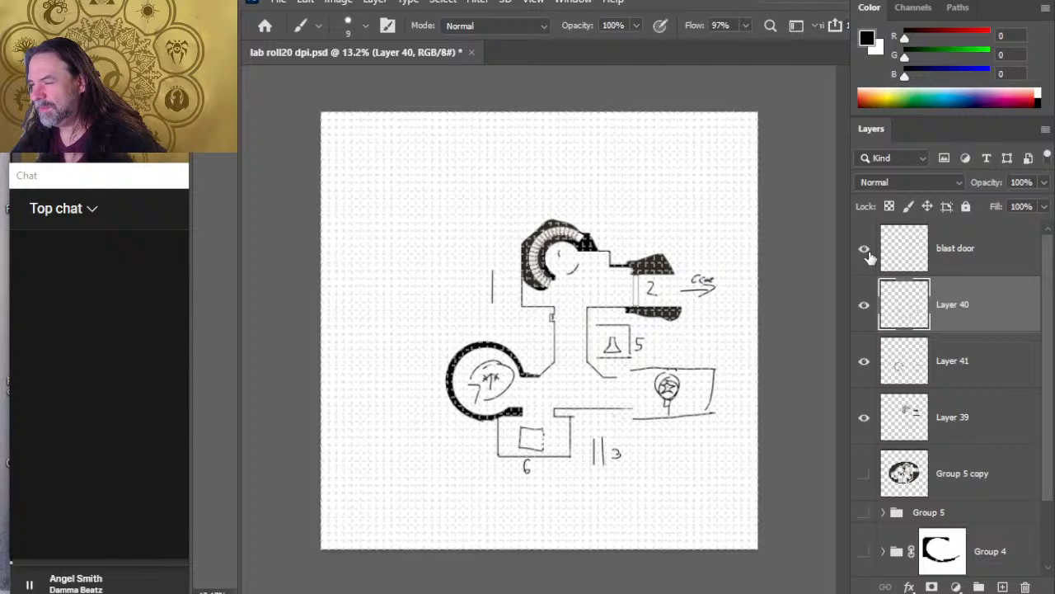
left_click(978, 247)
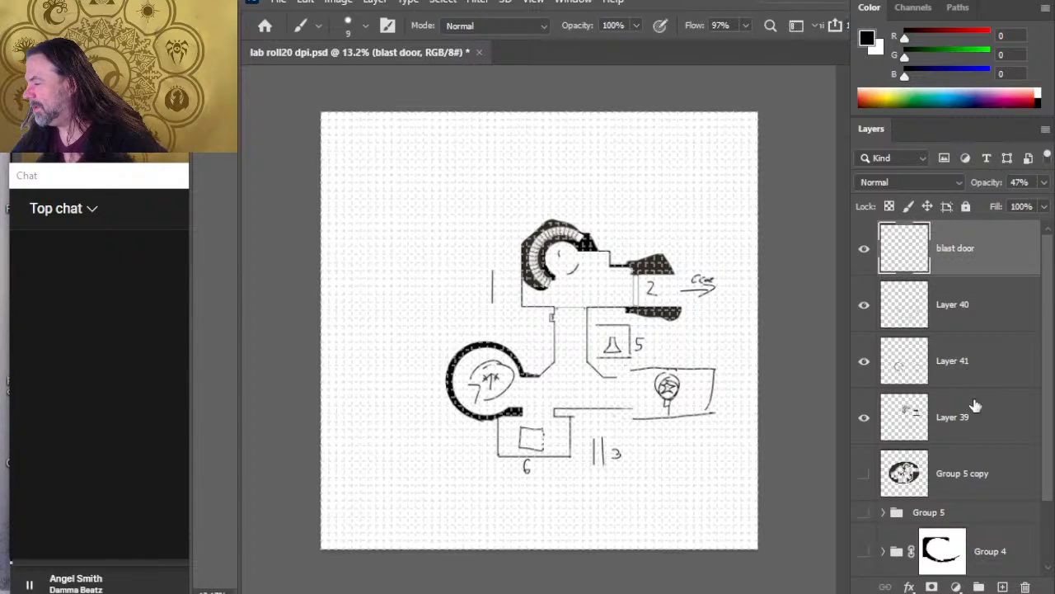
left_click(989, 473, "shift")
left_click(964, 477, "ctrl")
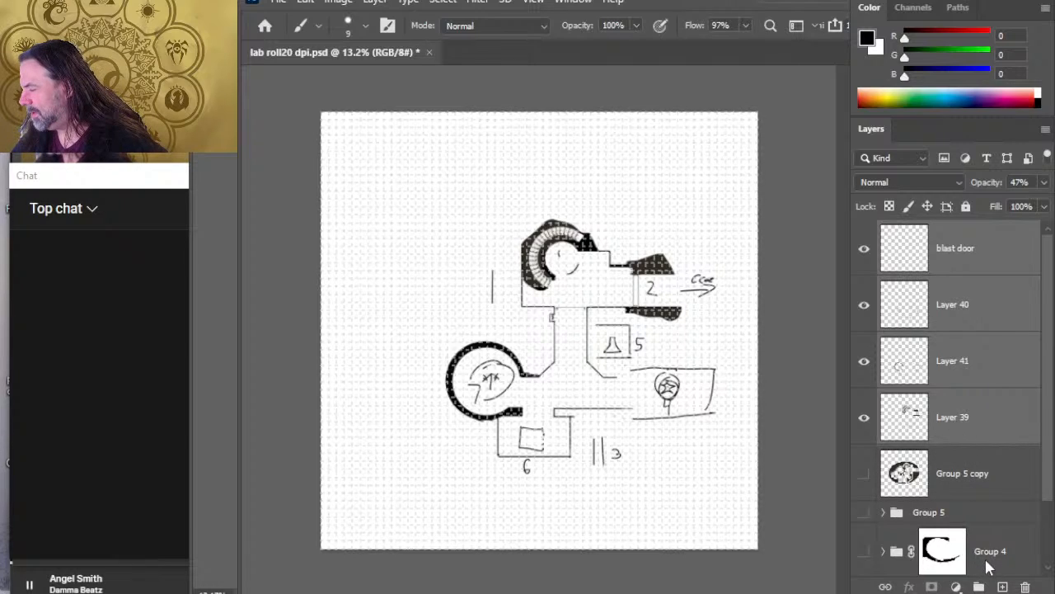
key("ctrl+e")
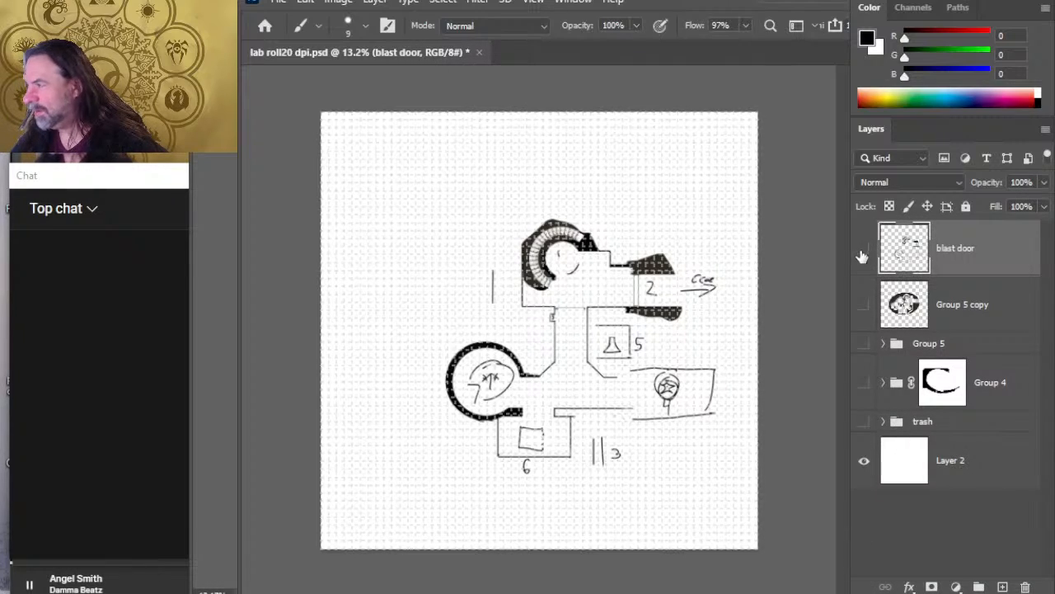
left_click(864, 250)
left_click(864, 250)
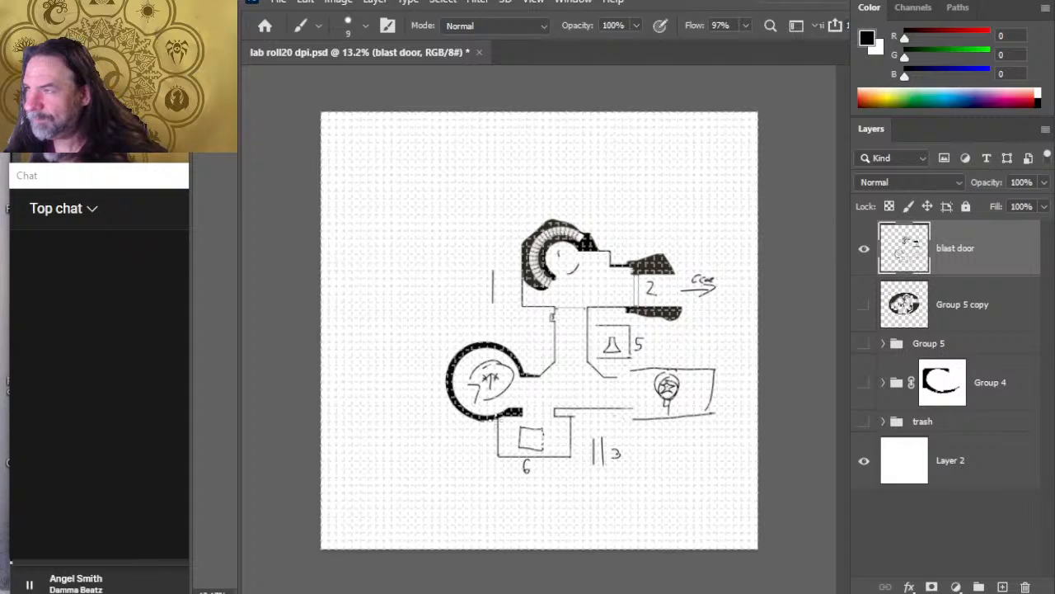
Step: Lasso all rooms south of the entrance chamber and move them southwest, clear of the upper part of the map
key("l")
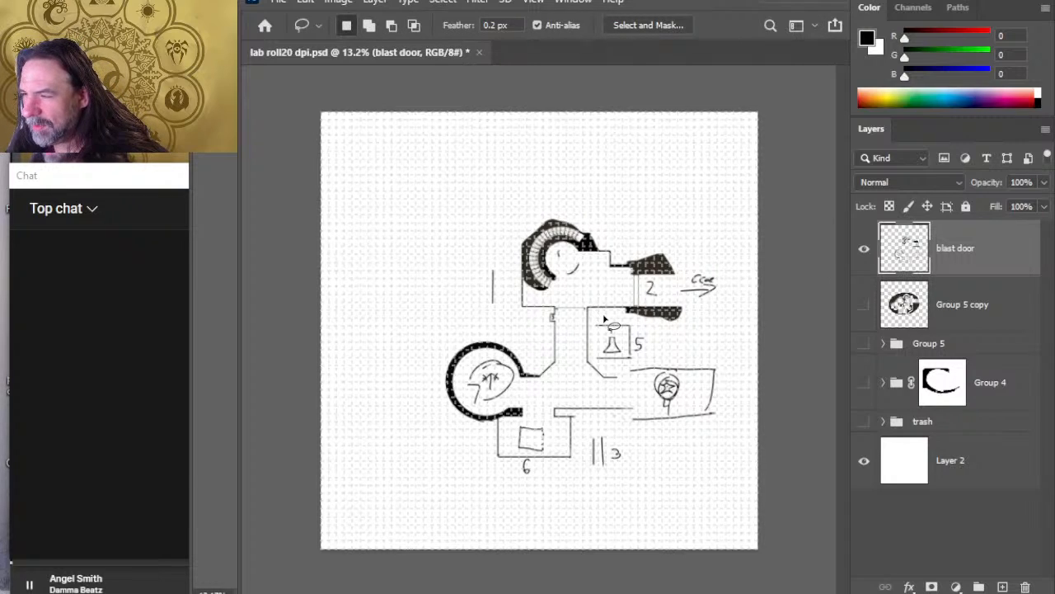
mouse_move(525, 326)
left_mouse_down()
mouse_move(418, 448)
mouse_move(544, 512)
mouse_move(654, 502)
mouse_move(730, 453)
mouse_move(744, 407)
mouse_move(683, 344)
left_mouse_up()
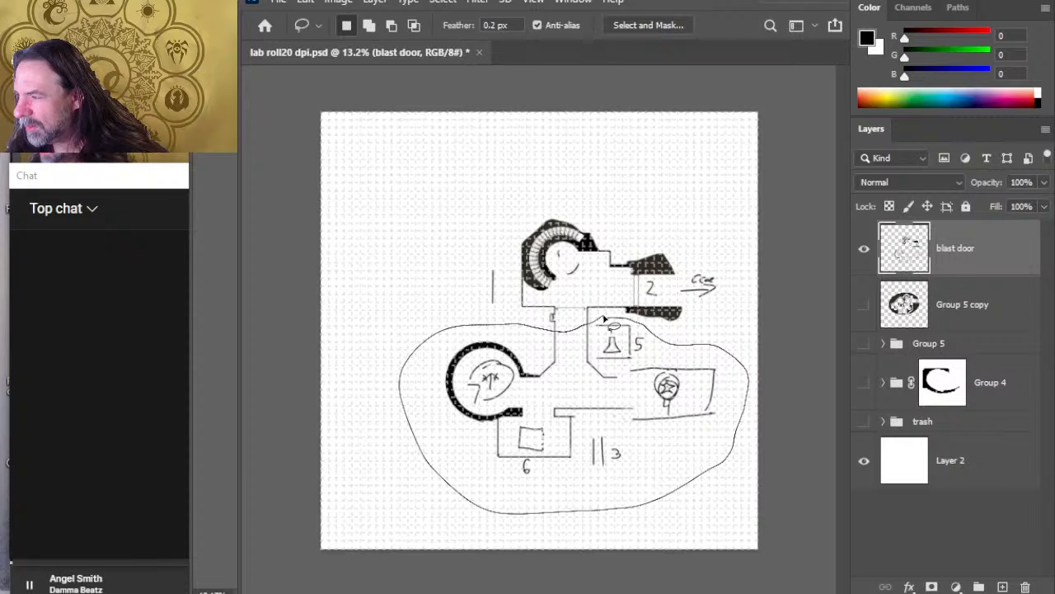
left_click_drag(605, 319, 598, 322)
key("v")
mouse_move(589, 423)
left_mouse_down()
mouse_move(589, 459)
mouse_move(519, 460)
left_mouse_up()
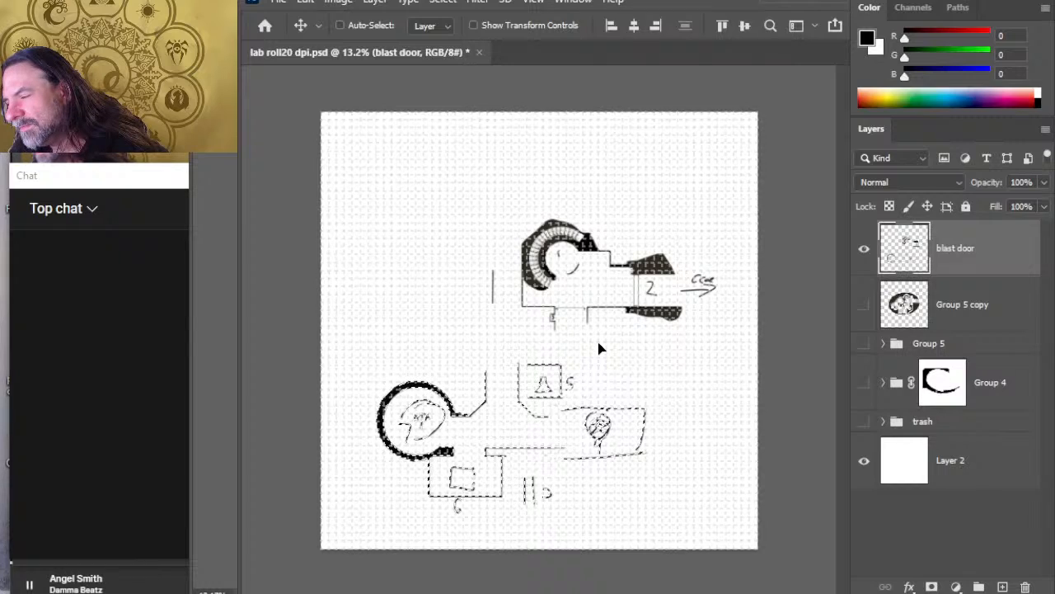
key("l")
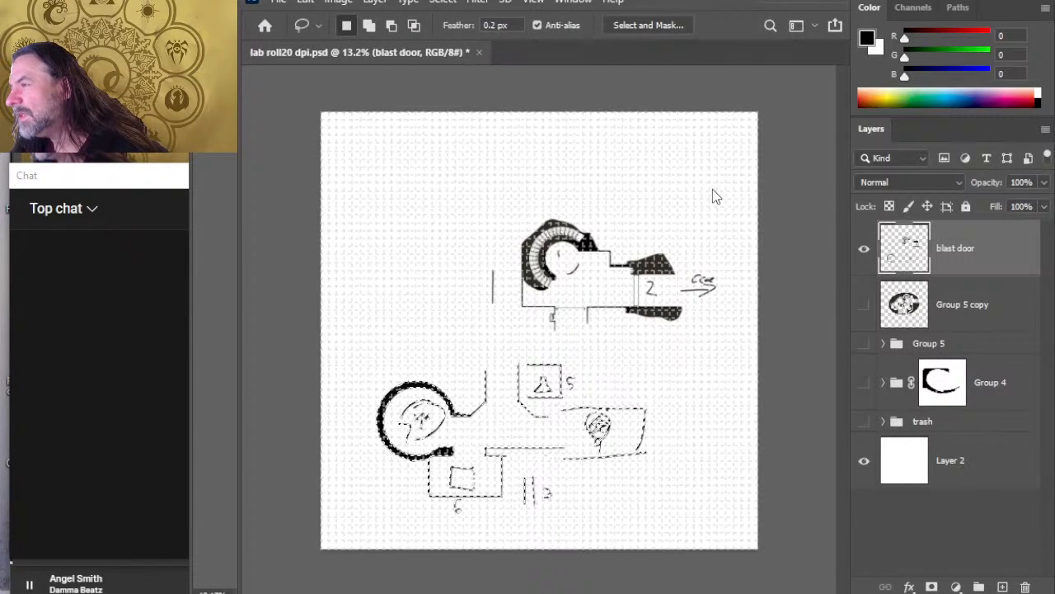
key("ctrl+t")
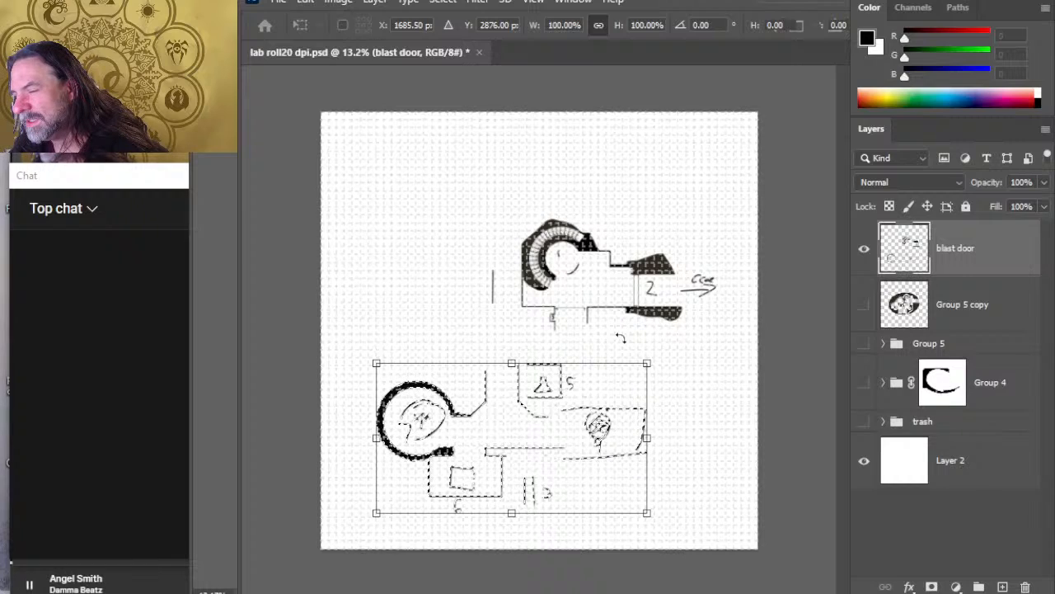
mouse_move(653, 388)
left_mouse_down()
mouse_move(683, 431)
mouse_move(674, 434)
mouse_move(685, 362)
mouse_move(707, 426)
mouse_move(693, 435)
mouse_move(667, 420)
left_mouse_up()
key("Escape")
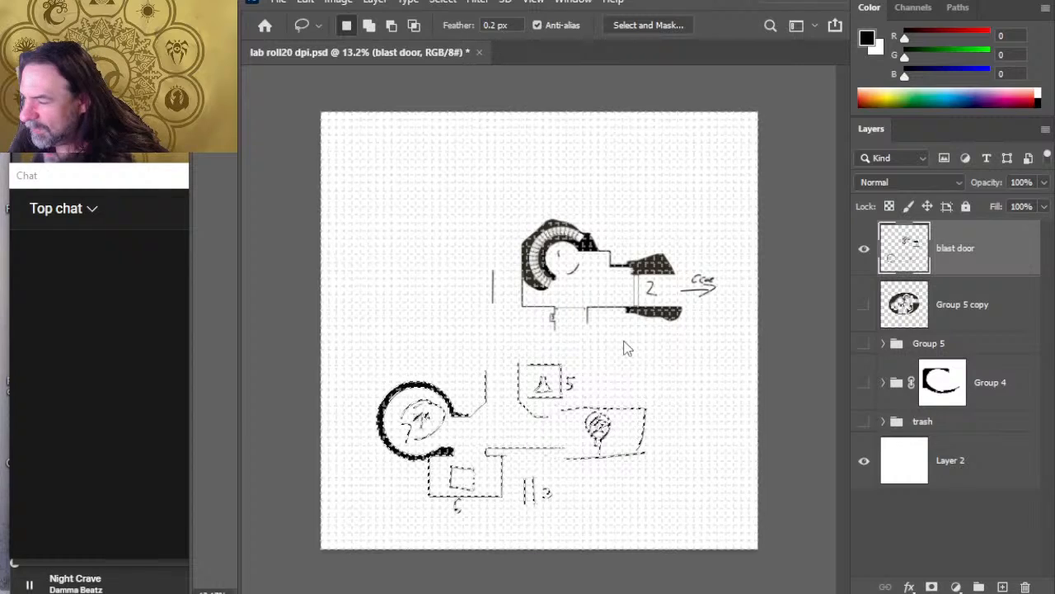
Step: Rotate the selected rooms 90 degrees clockwise and move them to the west side of the entrance chamber
key("ctrl+t")
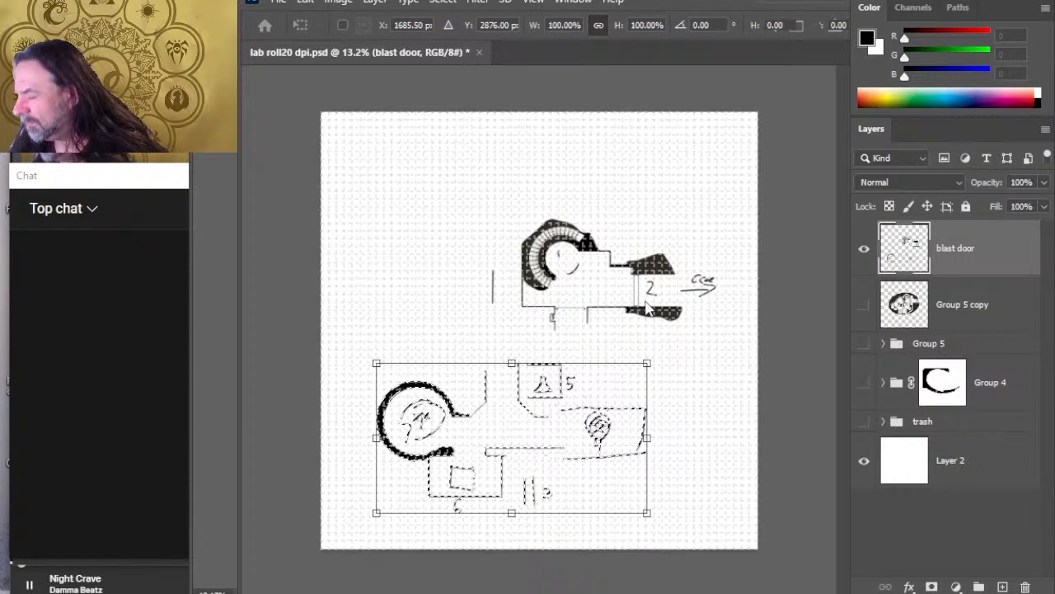
left_click(722, 530)
key("Return")
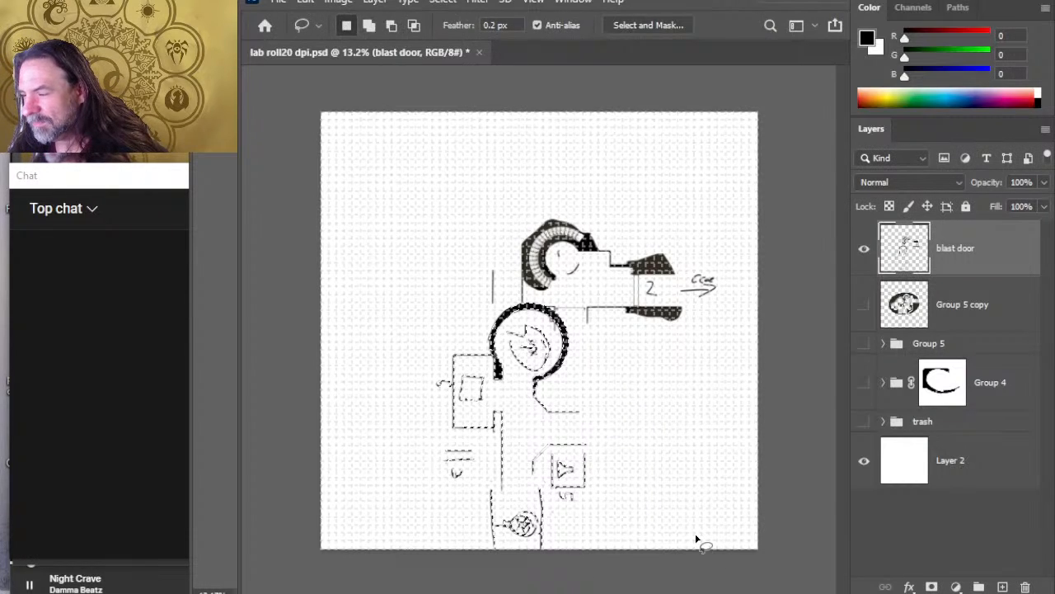
key("v")
left_click_drag(542, 440, 448, 354)
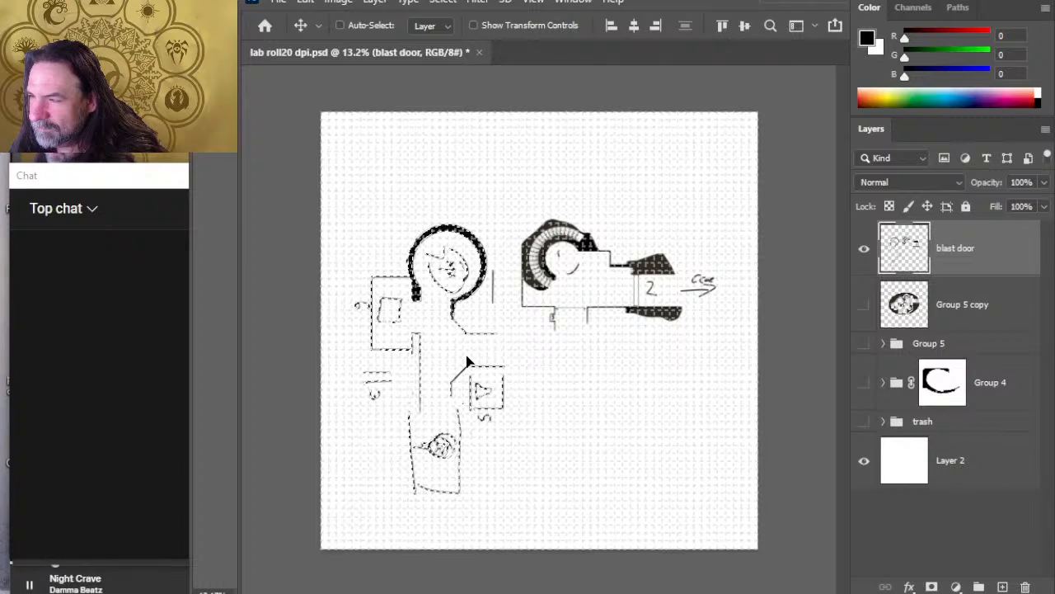
key("l")
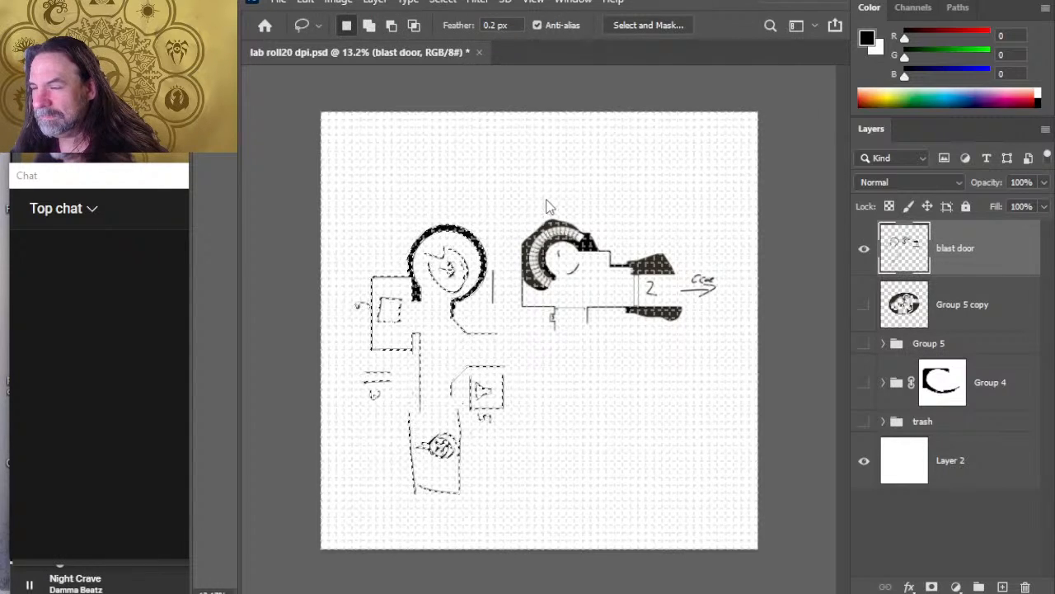
key("ctrl+t")
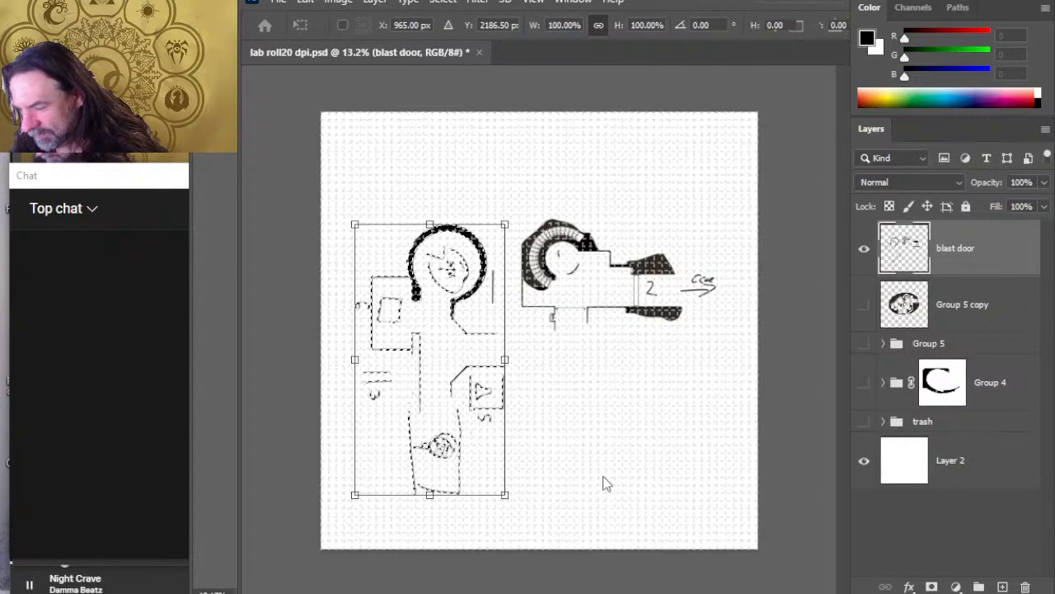
key("ctrl+shift+h")
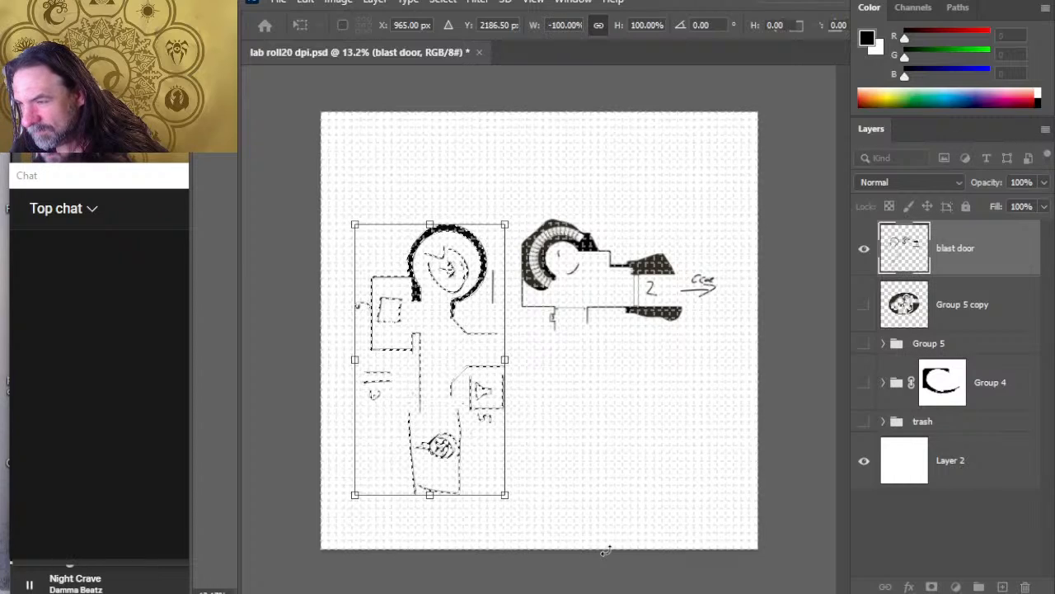
key("Return")
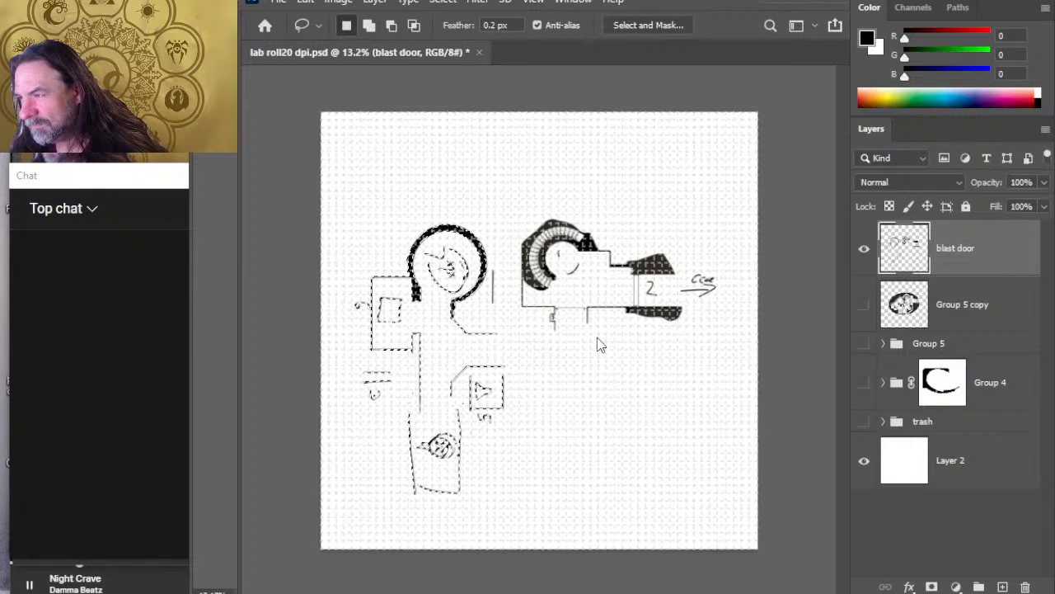
Step: Flip the selected rooms vertically, shift them slightly east toward the entrance chamber, and deselect
key("ctrl+t")
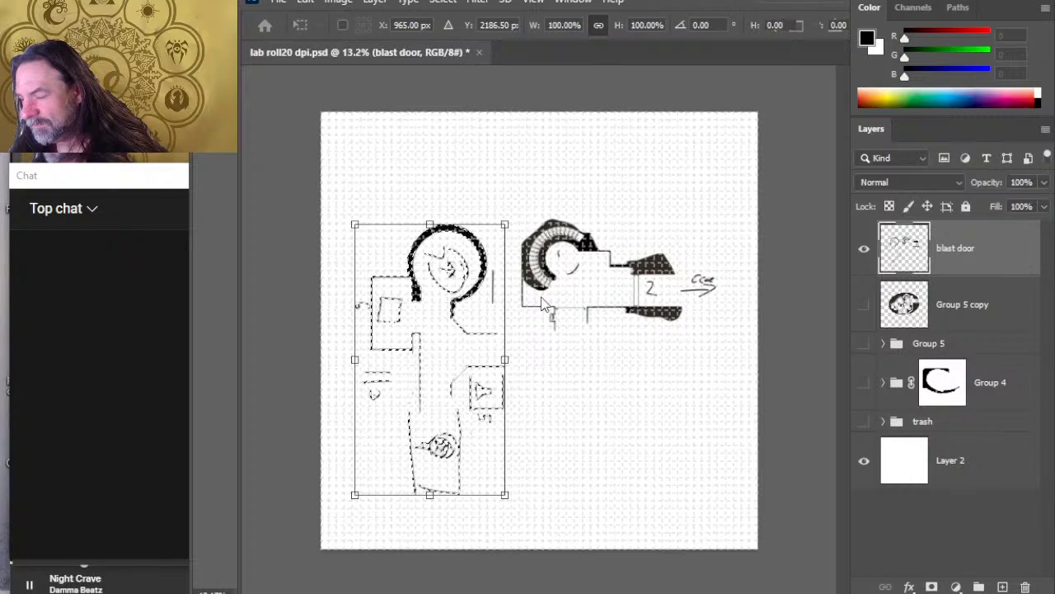
left_click(607, 583)
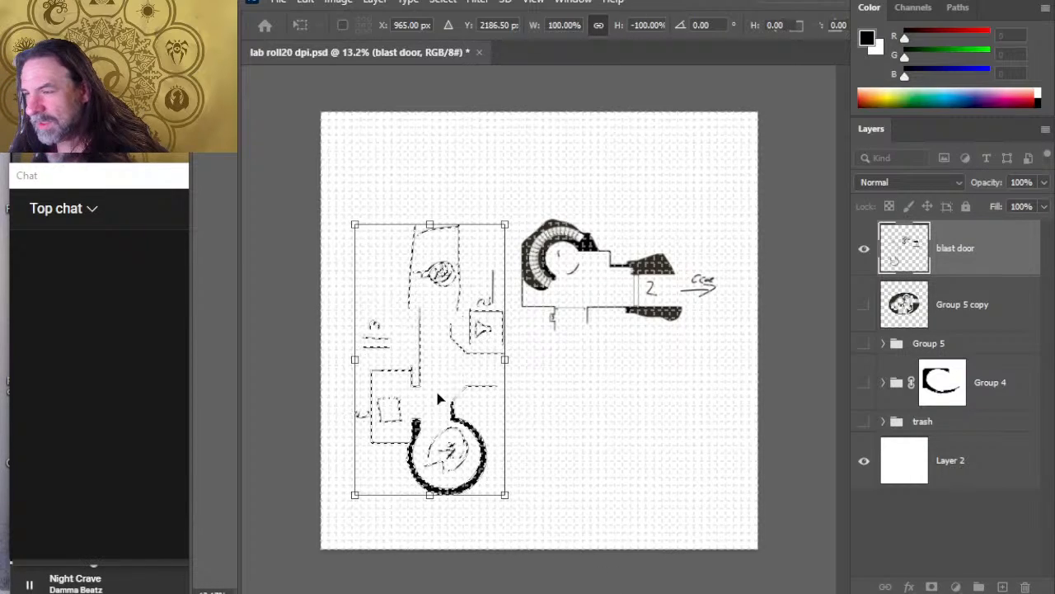
left_click_drag(466, 369, 462, 367)
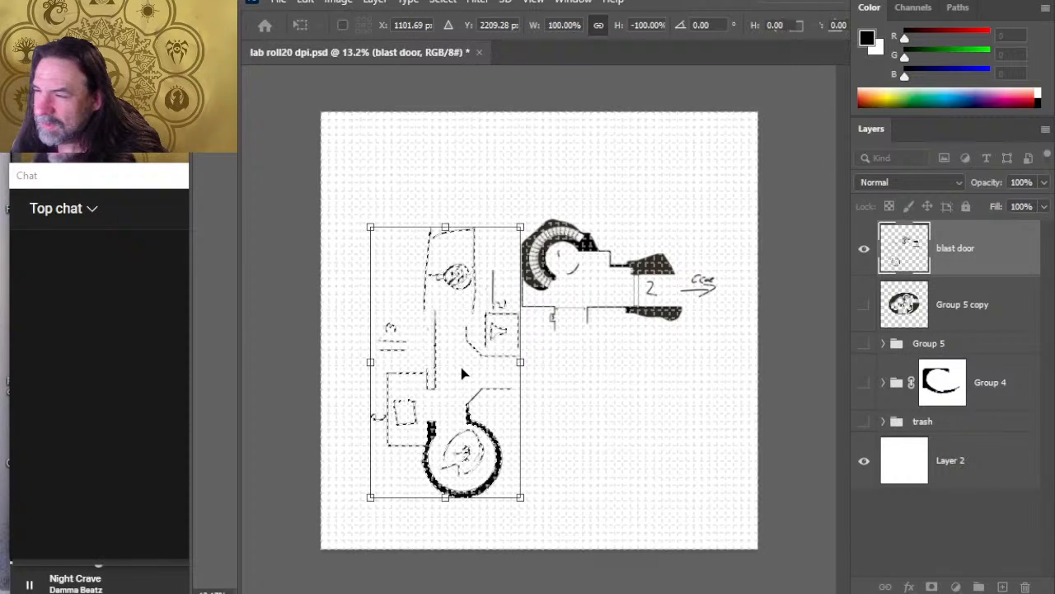
key("Return")
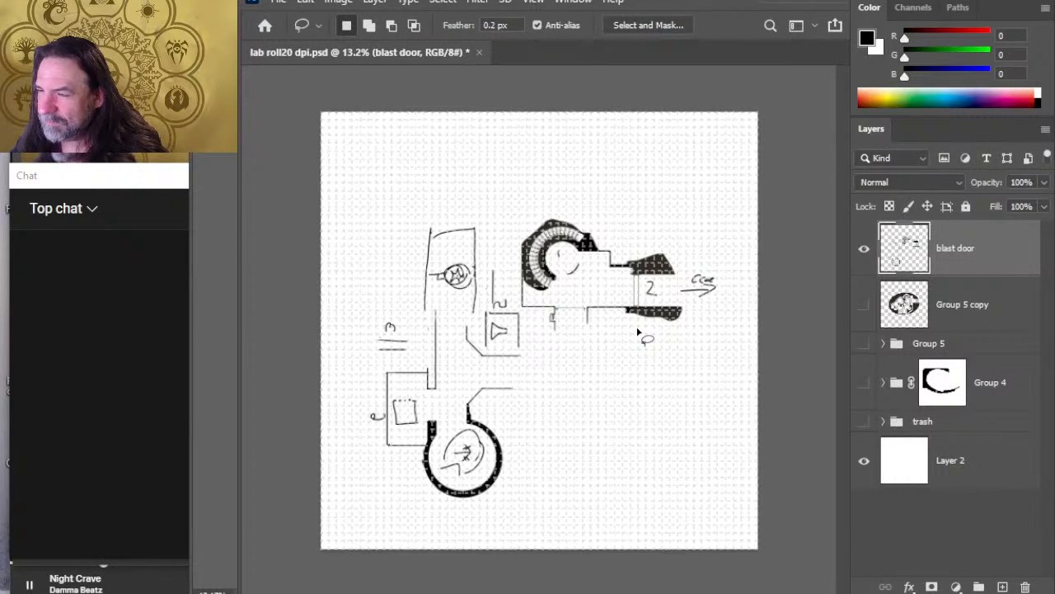
Step: Erase the stray vertical line west of the entrance chamber and nudge the whole merged sketch slightly east
key("e")
left_click_drag(493, 296, 490, 262)
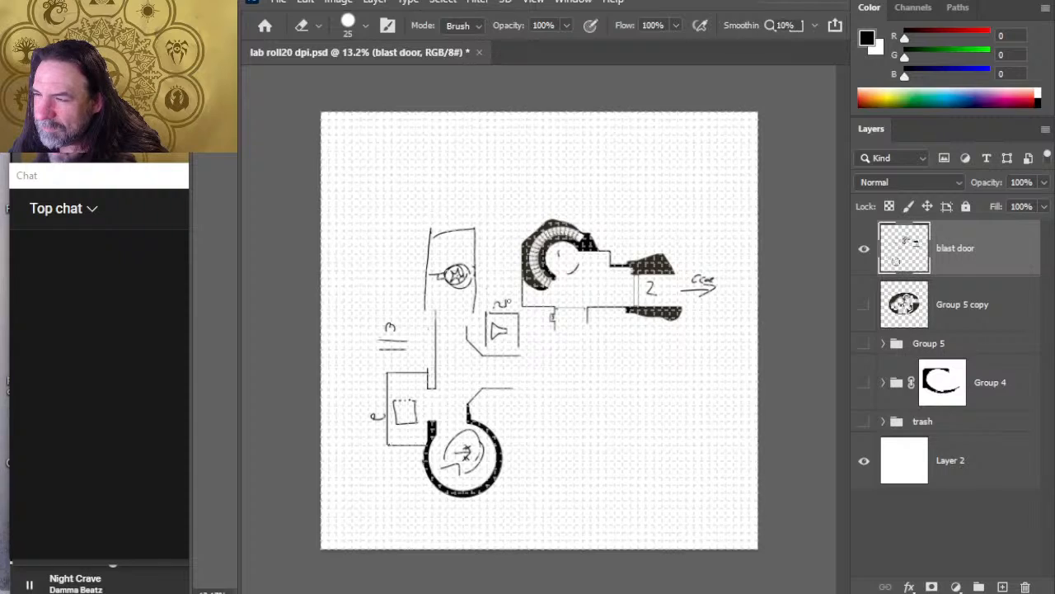
key("v")
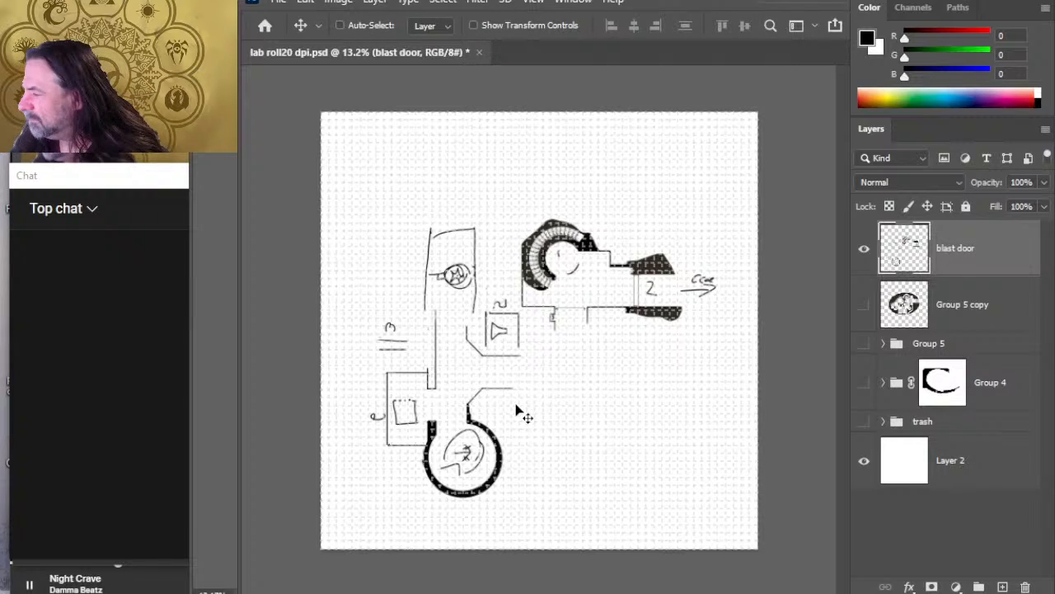
left_click_drag(512, 410, 525, 407)
Step: Cut the western group of rooms from the blast door layer onto a new layer and place it close beside the entrance chamber
key("l")
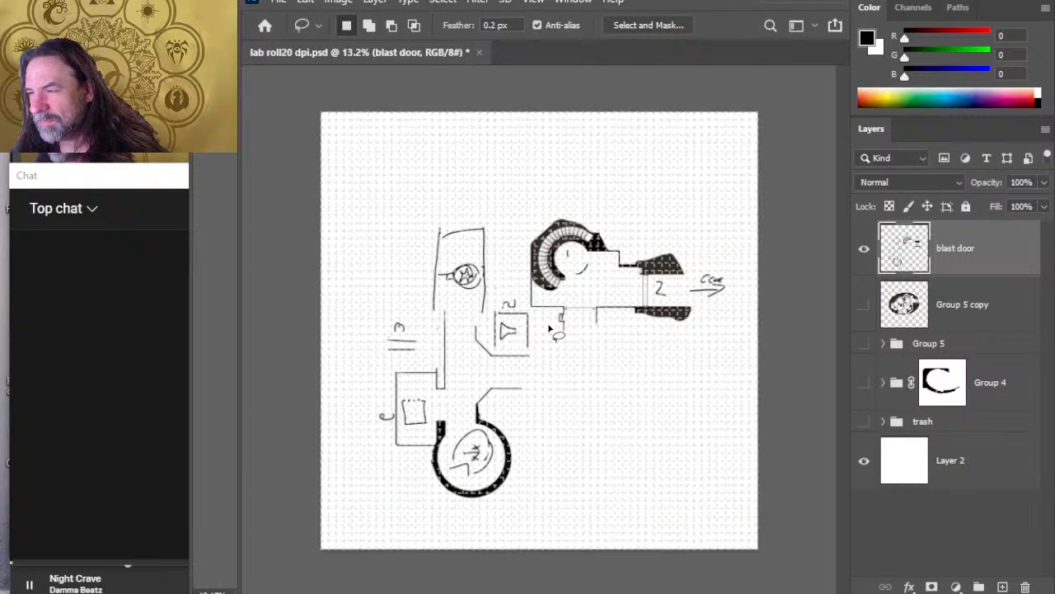
mouse_move(549, 327)
left_mouse_down()
mouse_move(435, 196)
mouse_move(326, 407)
mouse_move(532, 537)
mouse_move(584, 388)
mouse_move(536, 317)
mouse_move(494, 296)
mouse_move(519, 317)
left_mouse_up()
key("ctrl+x")
key("ctrl+v")
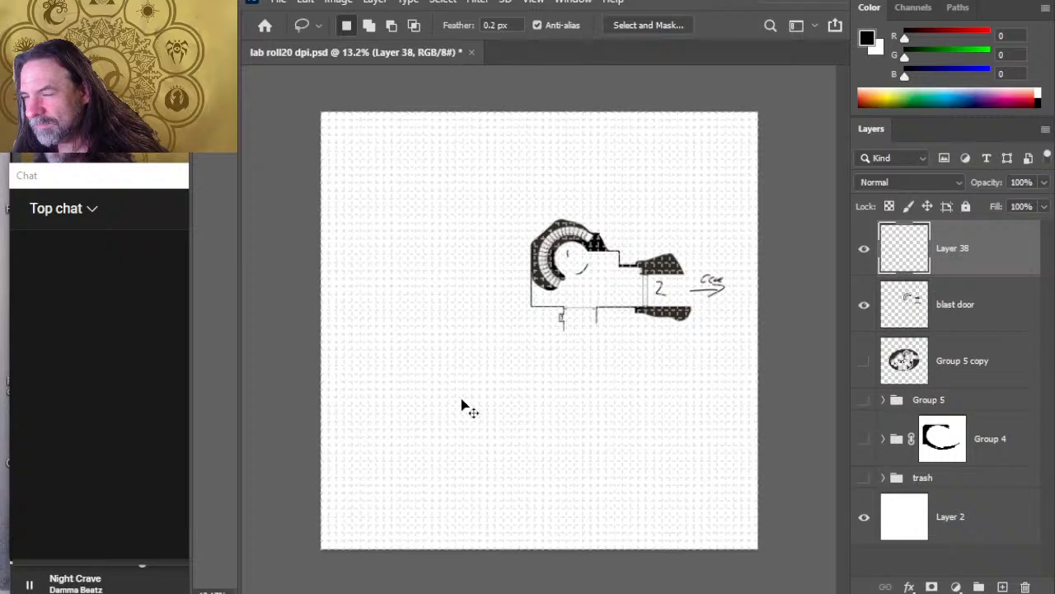
key("v")
mouse_move(535, 405)
left_mouse_down()
mouse_move(540, 417)
mouse_move(549, 408)
left_mouse_up()
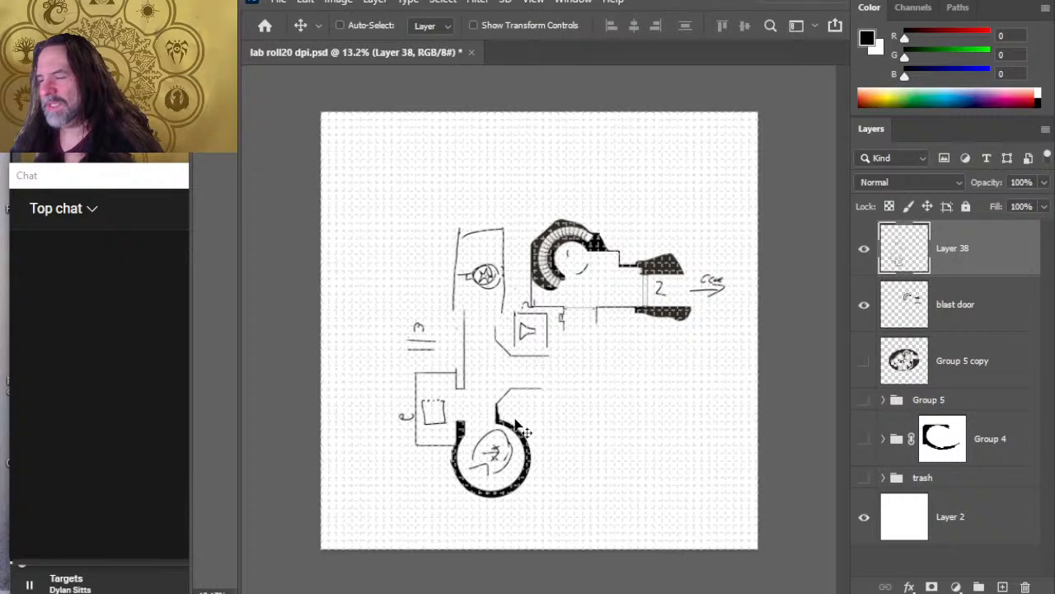
Step: Draw two long parallel vertical lines east of the circular room on Layer 38 and shift that layer slightly west
key("b")
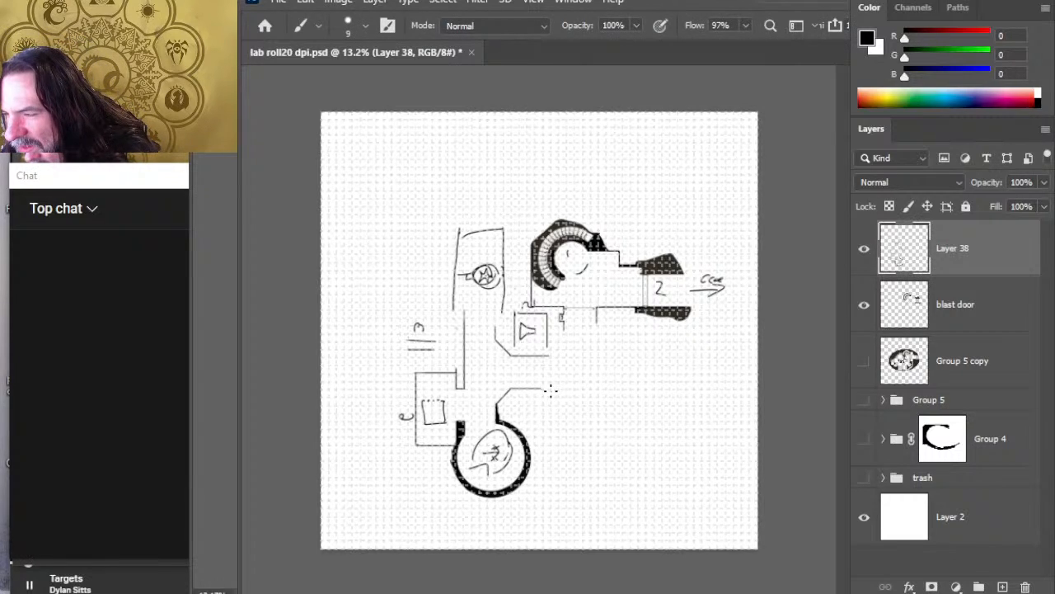
left_click_drag(549, 389, 549, 474)
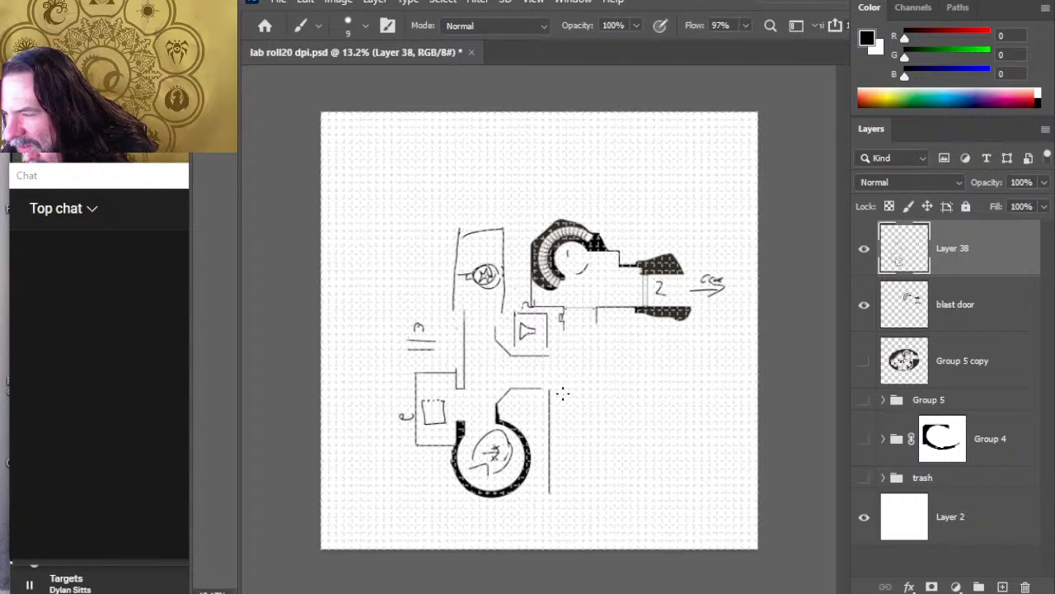
left_click_drag(559, 386, 559, 493)
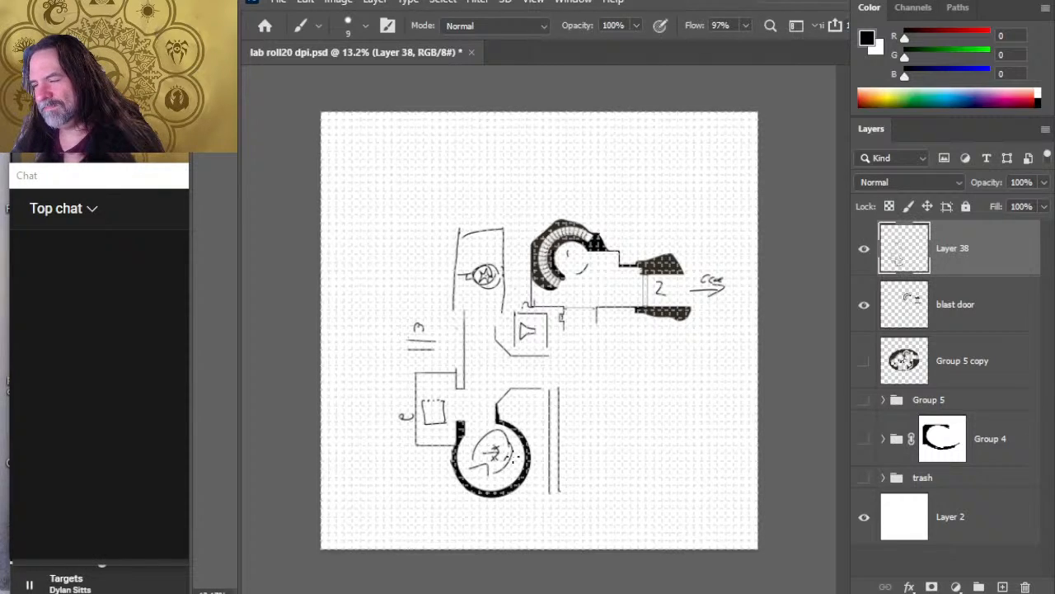
key("v")
left_click_drag(525, 467, 511, 466)
Step: Nudge the blast door layer slightly east to align the entrance chamber with the grid
left_click(940, 305)
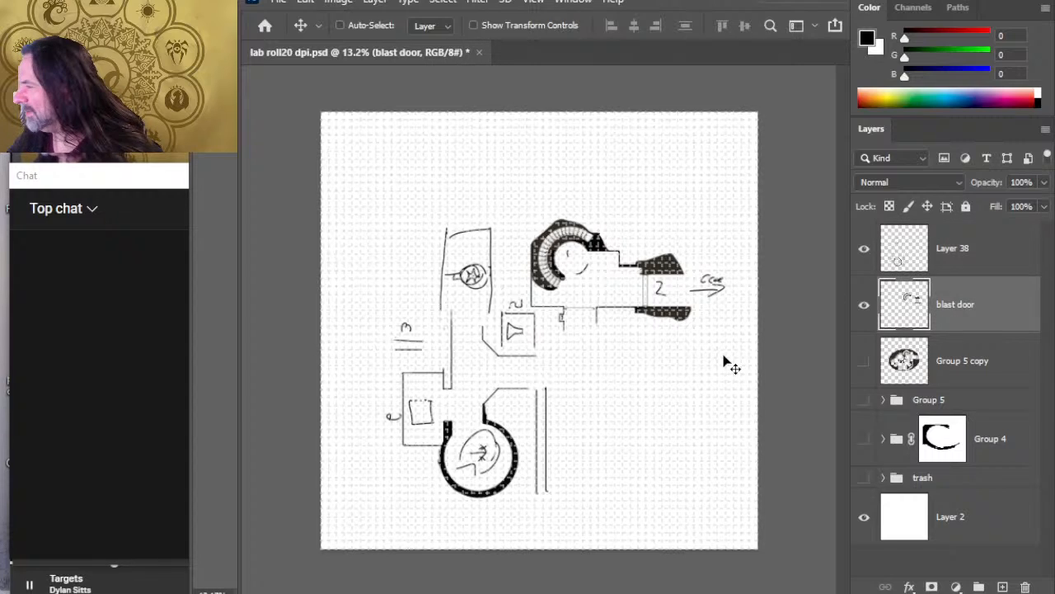
key("z")
left_click_drag(566, 361, 604, 371)
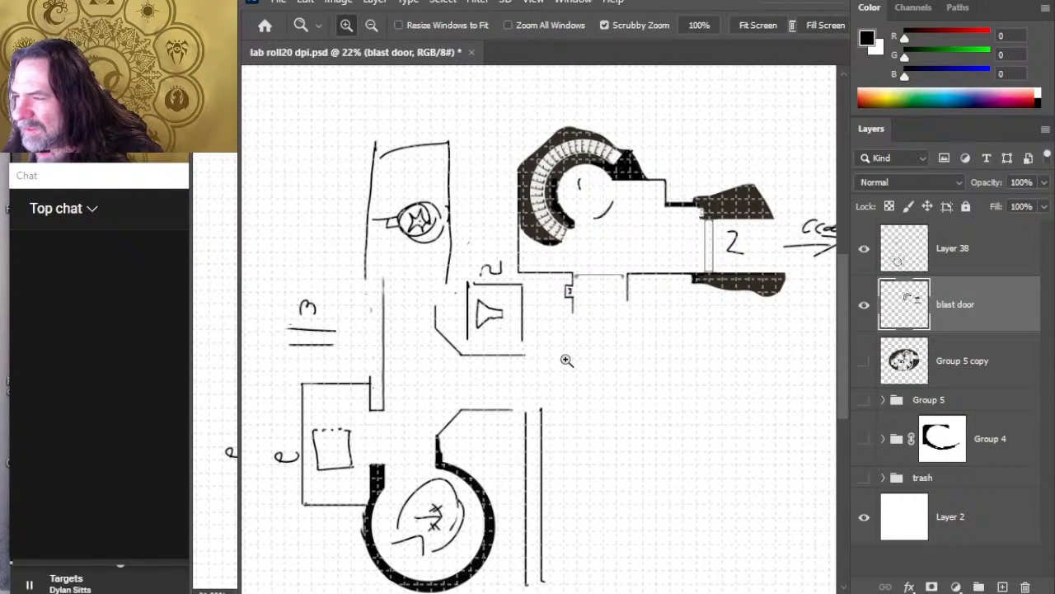
key("b")
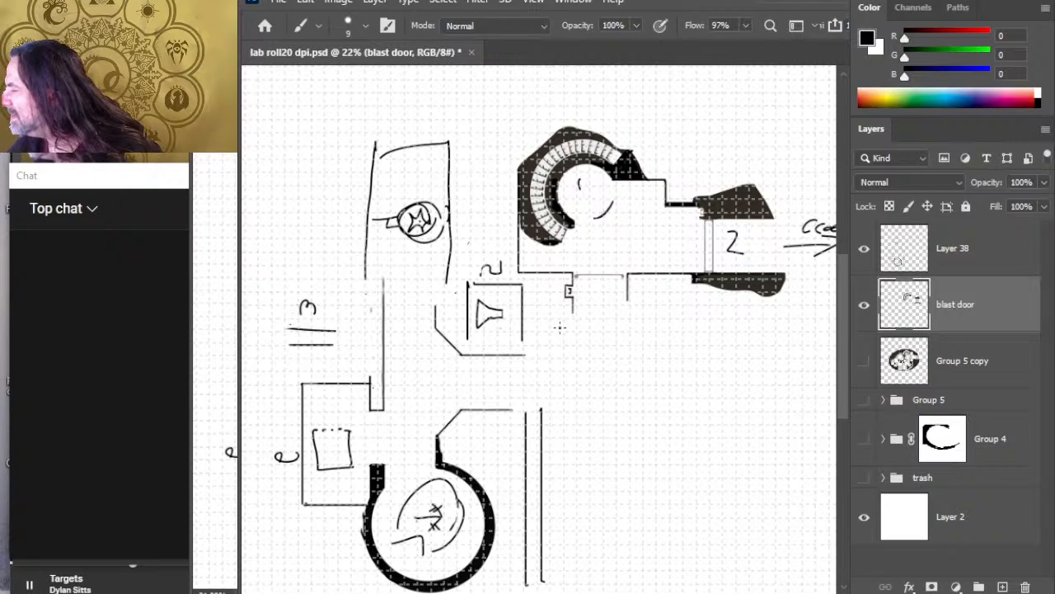
left_click(979, 375)
key("v")
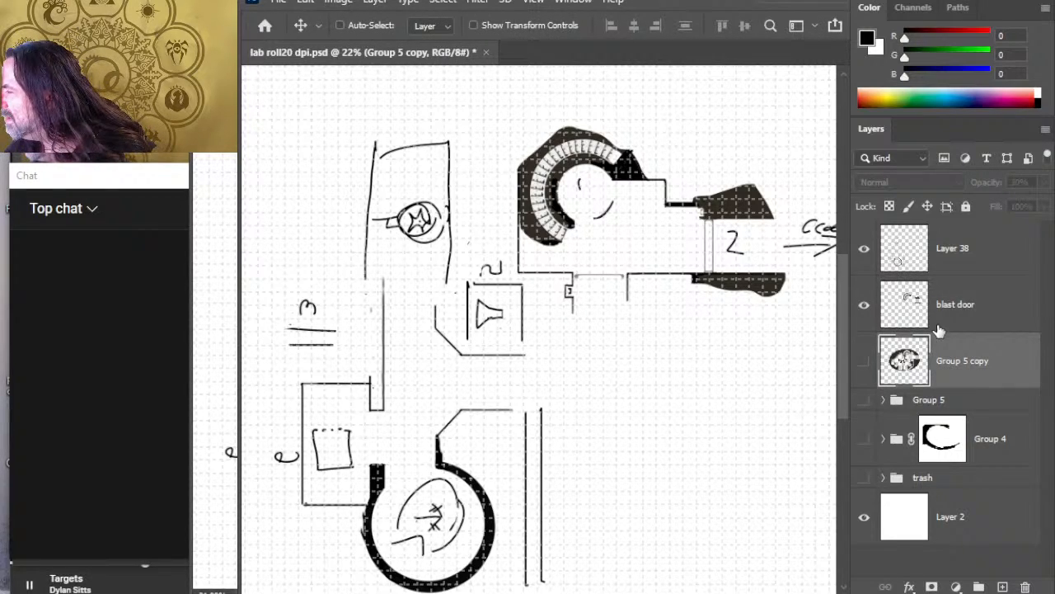
left_click(970, 329)
key("Right")
key("Right")
key("Right")
key("Right")
key("Right")
key("Right")
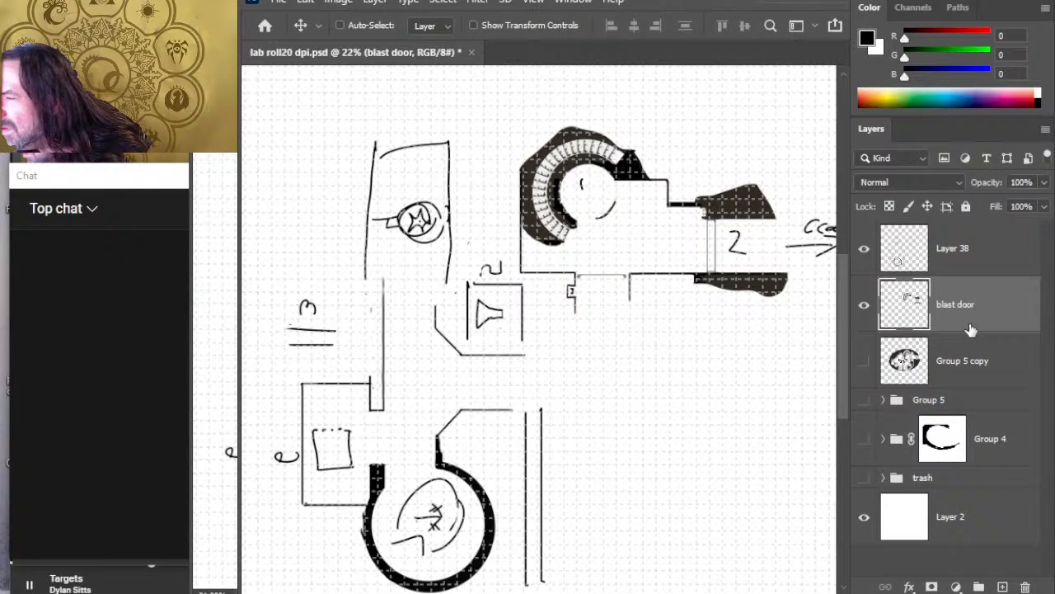
key("Left")
key("Left")
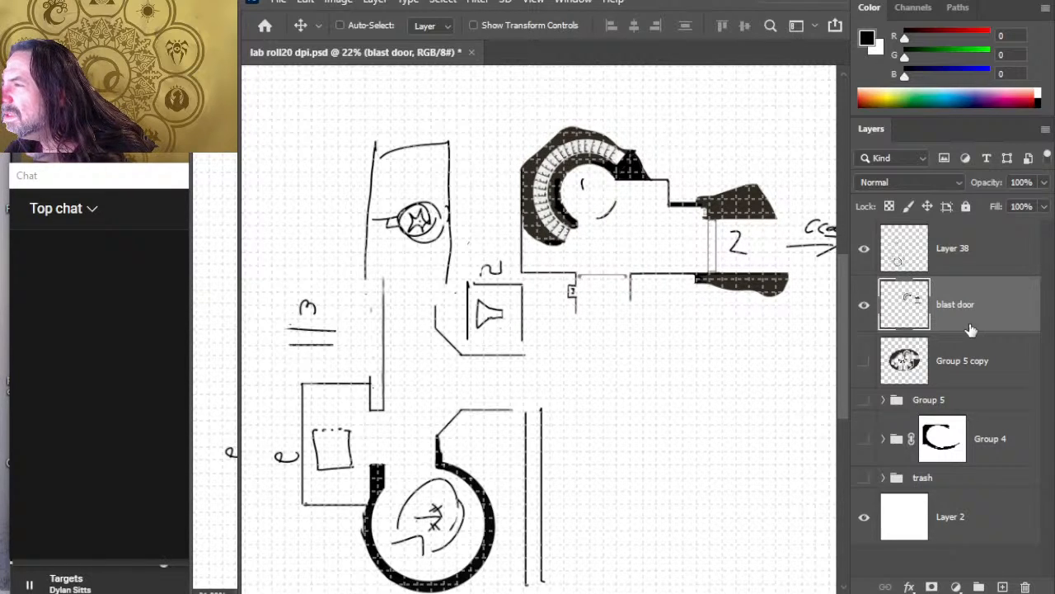
key("Left")
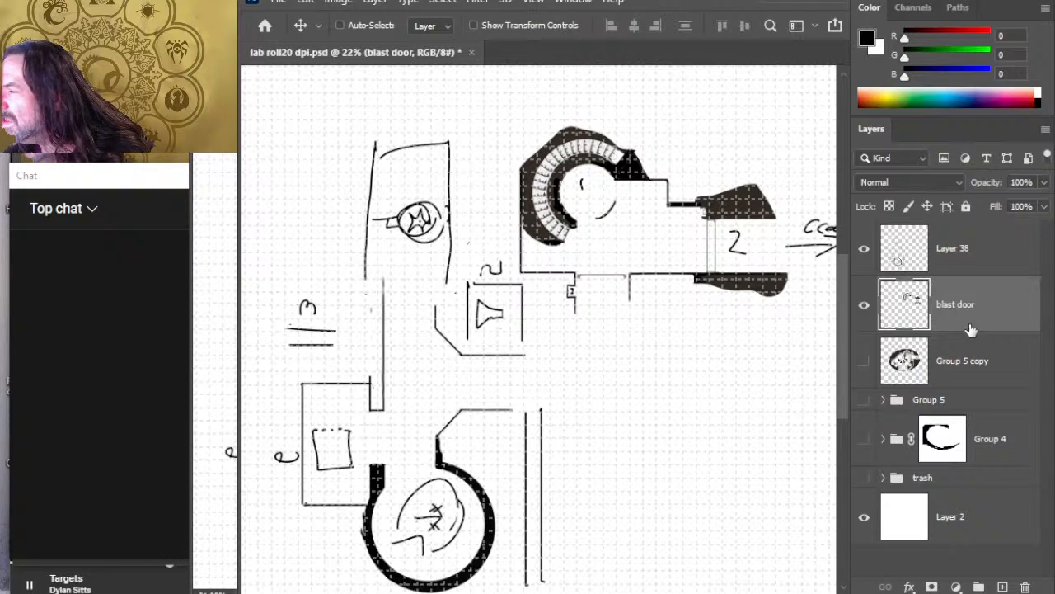
key("Right")
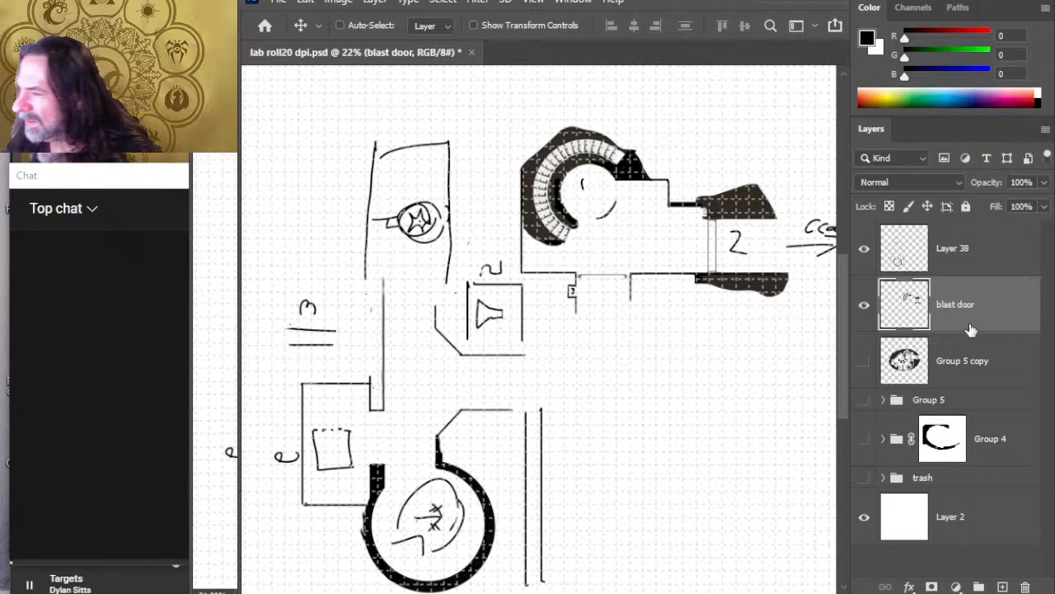
Step: Sketch and erase a trial diagonal wall southwest of the entrance chamber's south doorway, setting the brush size to 10
key("b")
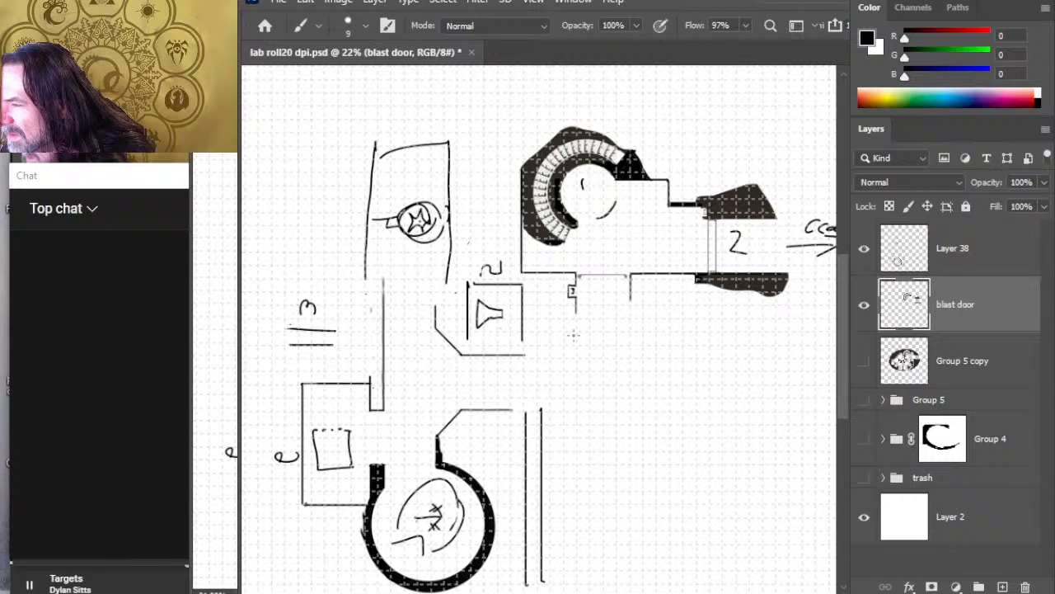
mouse_move(574, 330)
left_mouse_down()
mouse_move(552, 356)
mouse_move(503, 360)
mouse_move(525, 357)
left_mouse_up()
key("e")
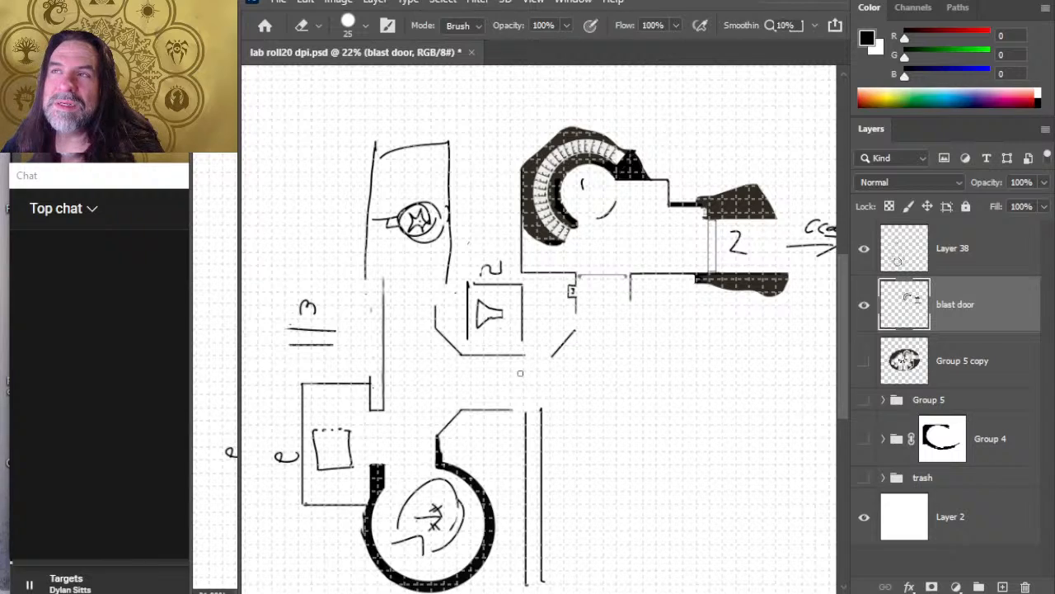
key("b")
key("bracketright")
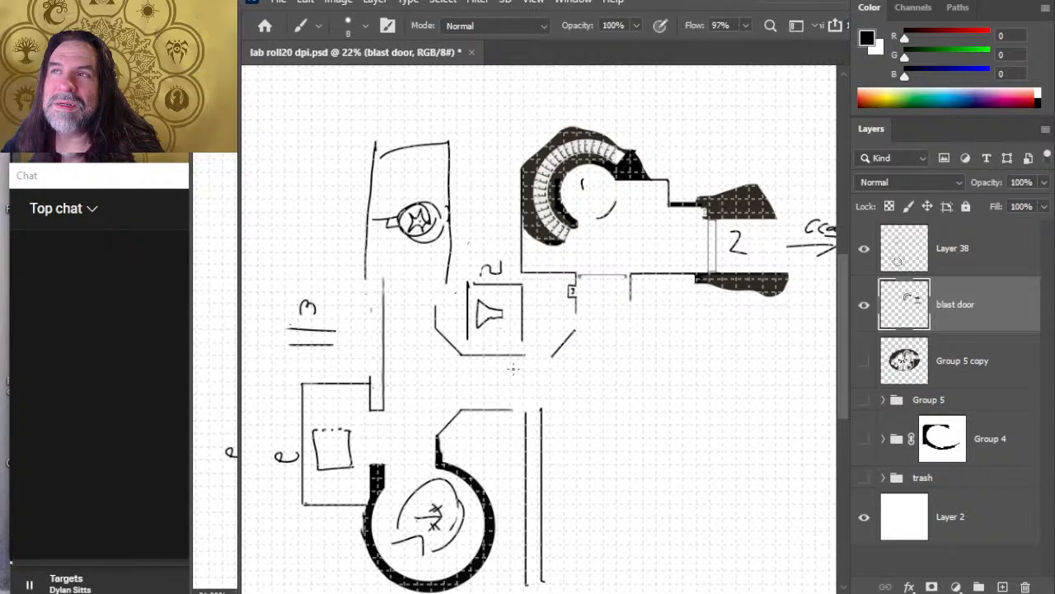
key("bracketright")
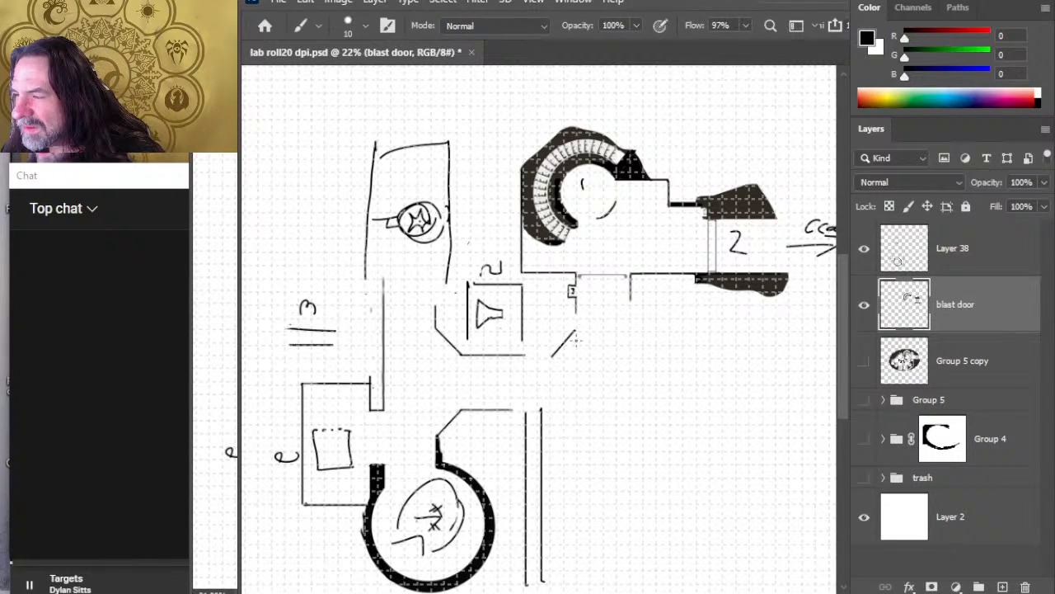
key("e")
left_click_drag(556, 351, 578, 329)
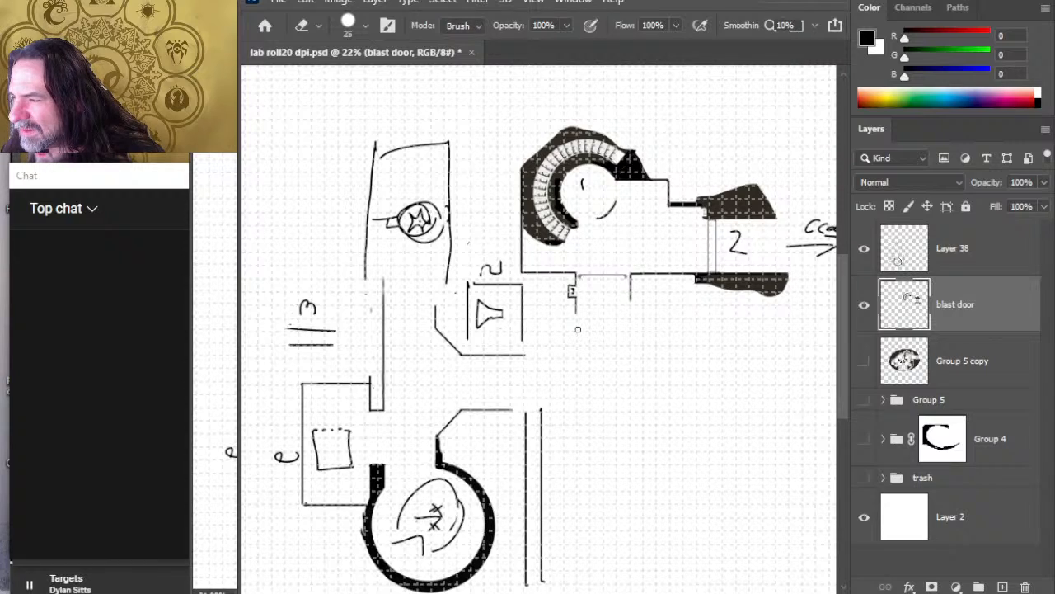
Step: Draw diagonal, horizontal and vertical wall segments joining the western corridor wall to the west side of the entrance chamber's south doorway
key("b")
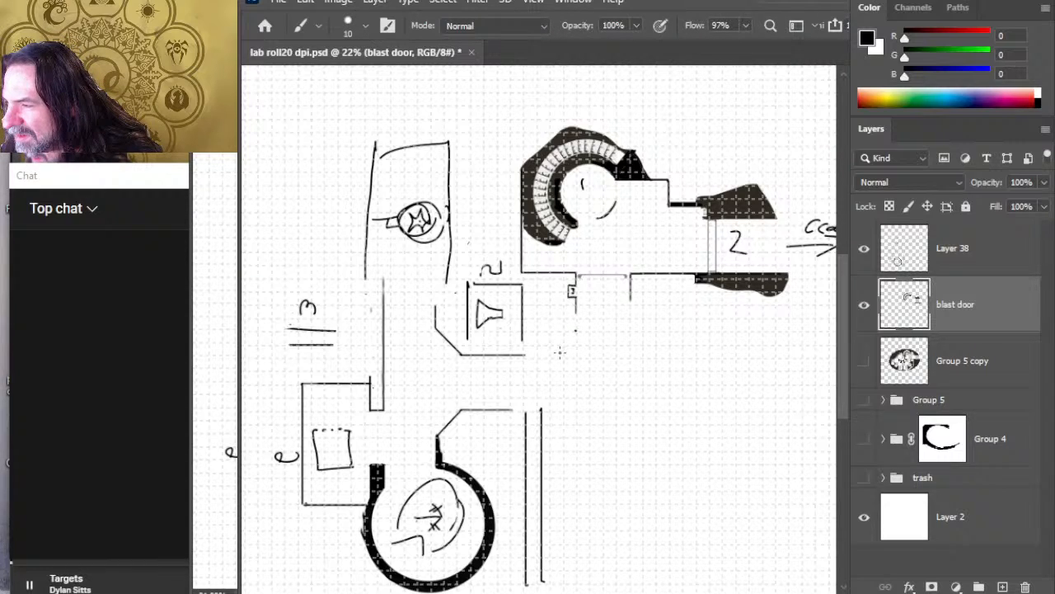
mouse_move(551, 356)
left_mouse_down()
mouse_move(577, 329)
mouse_move(505, 359)
mouse_move(517, 366)
left_mouse_up()
key("e")
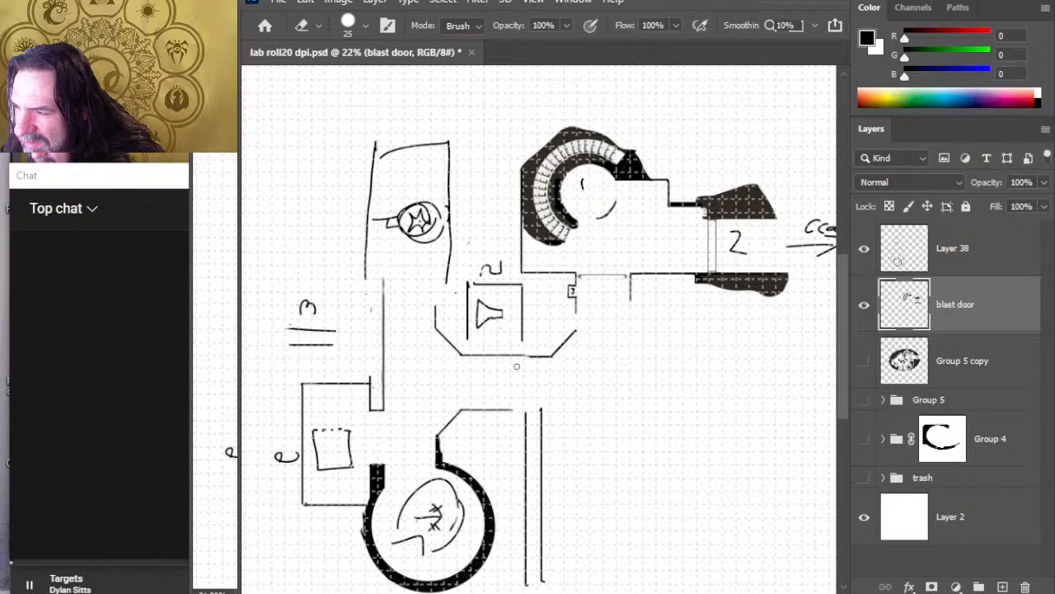
key("b")
left_click_drag(575, 331, 575, 302)
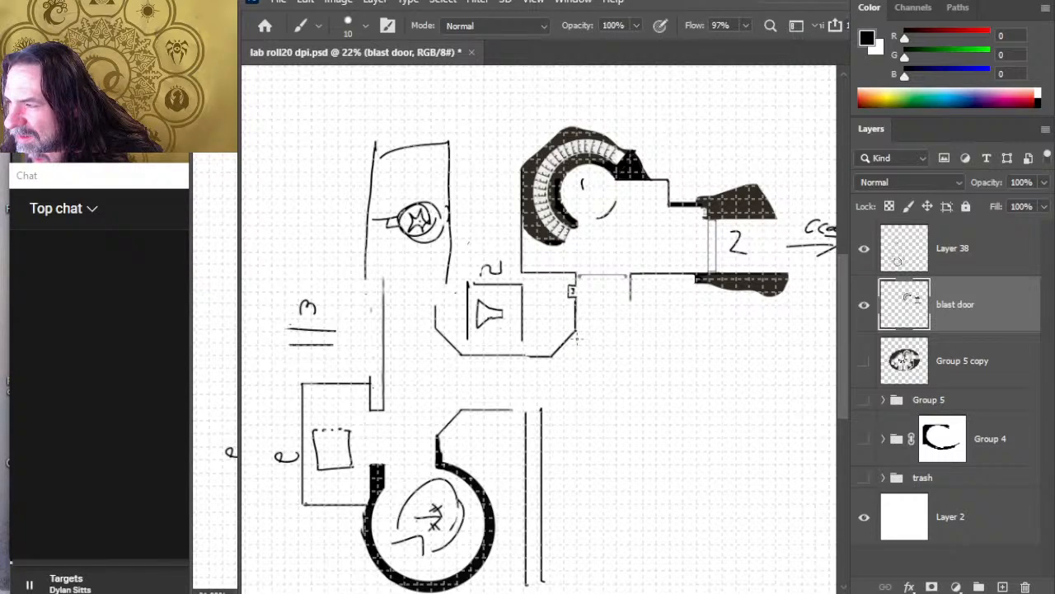
Step: Erase the small square room, its symbol and label southwest of the entrance chamber on Layer 38, using eraser size 45
key("r")
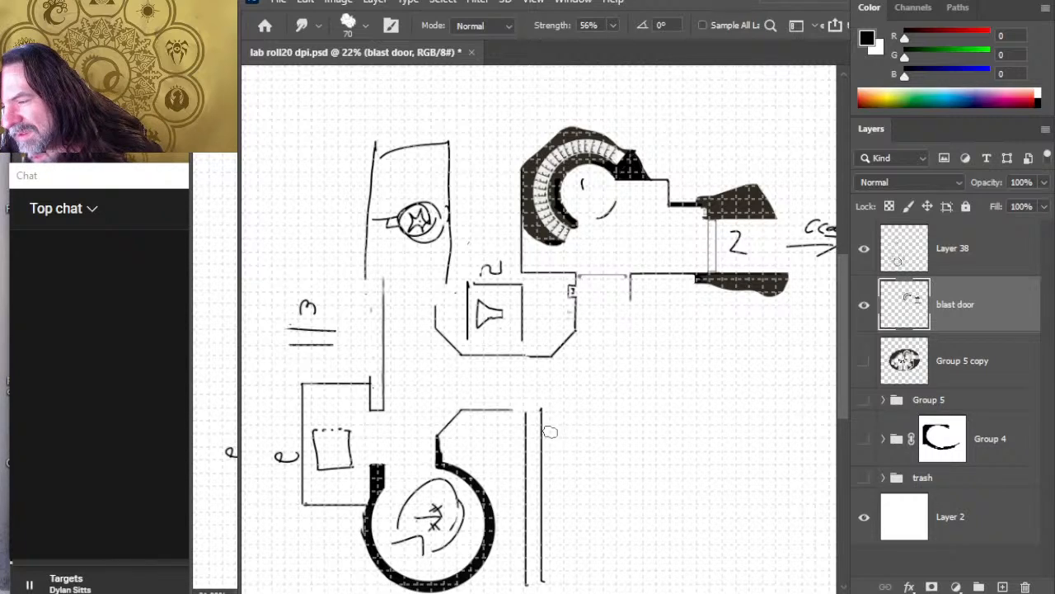
key("e")
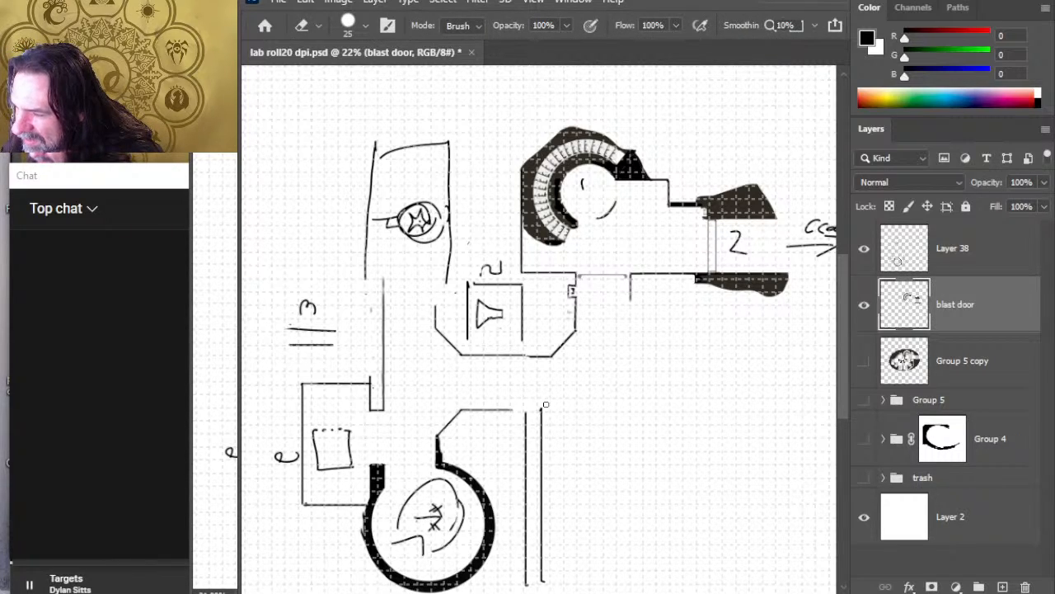
left_click(993, 262)
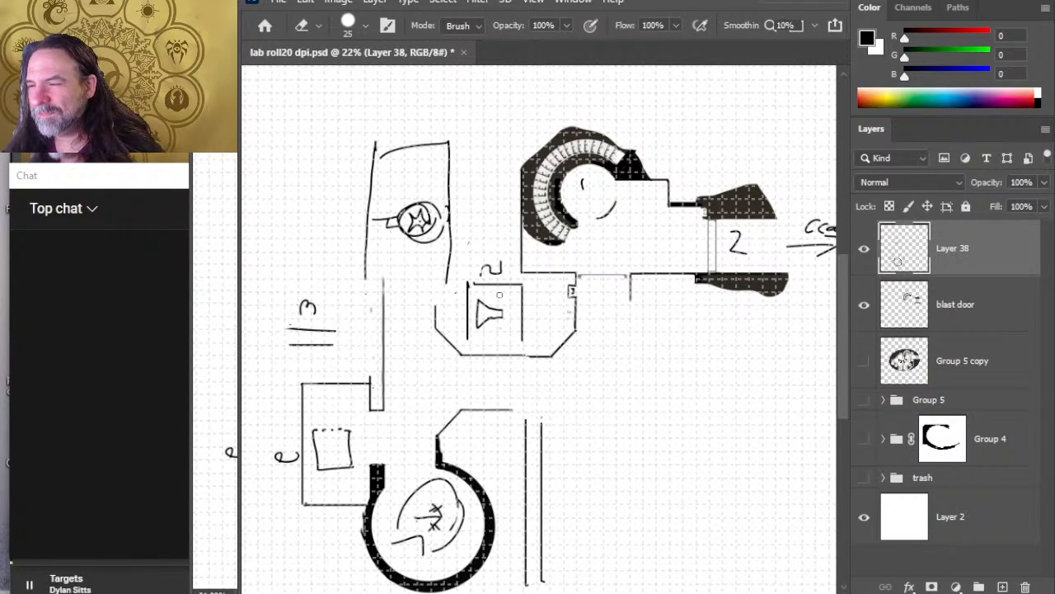
key("bracketright")
key("bracketright")
key("bracketright")
mouse_move(458, 292)
left_mouse_down()
mouse_move(469, 299)
mouse_move(483, 277)
mouse_move(508, 285)
mouse_move(467, 314)
mouse_move(479, 327)
mouse_move(522, 304)
mouse_move(521, 340)
left_mouse_up()
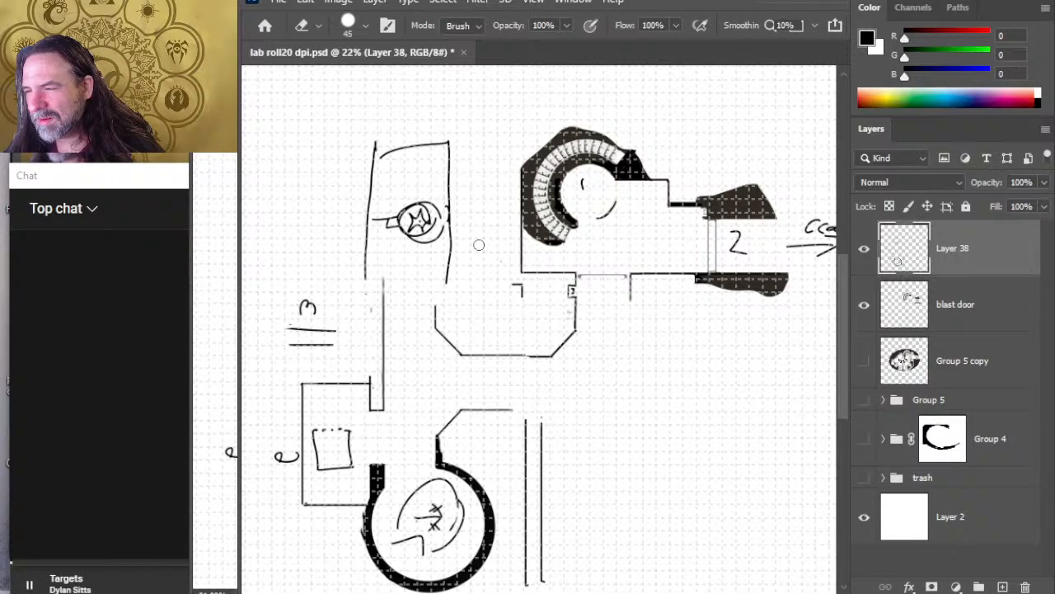
left_click_drag(514, 285, 525, 286)
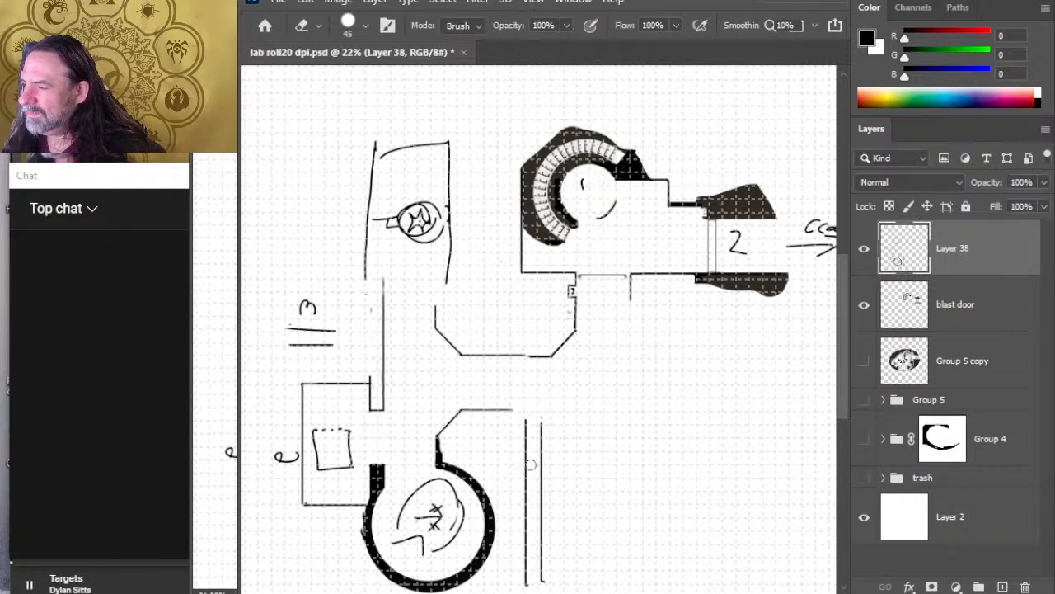
Step: Erase the northern ends of the two parallel vertical lines east of the circular room
left_click_drag(624, 407, 596, 377)
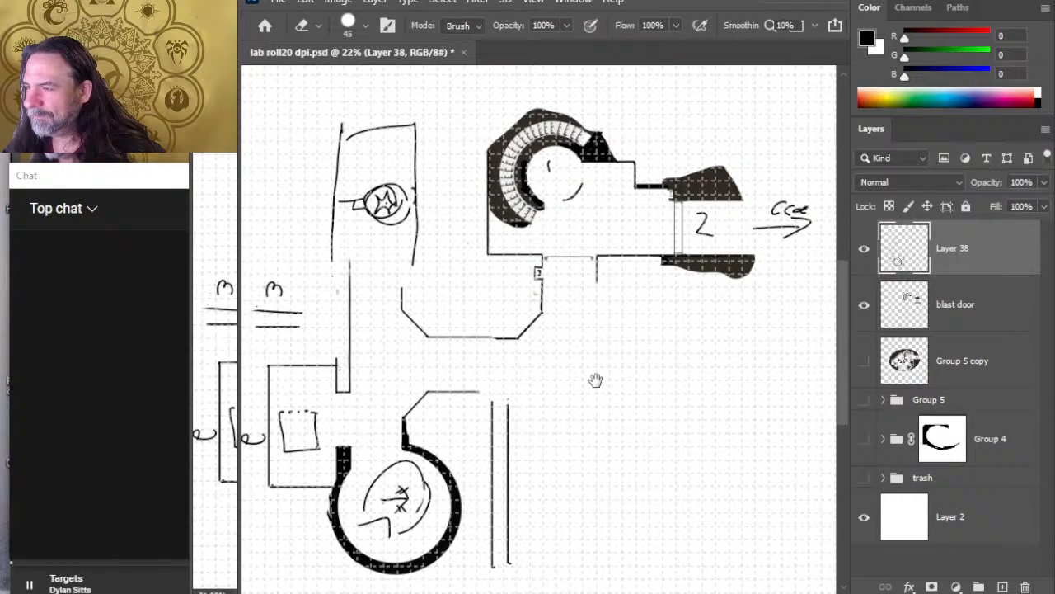
key("b")
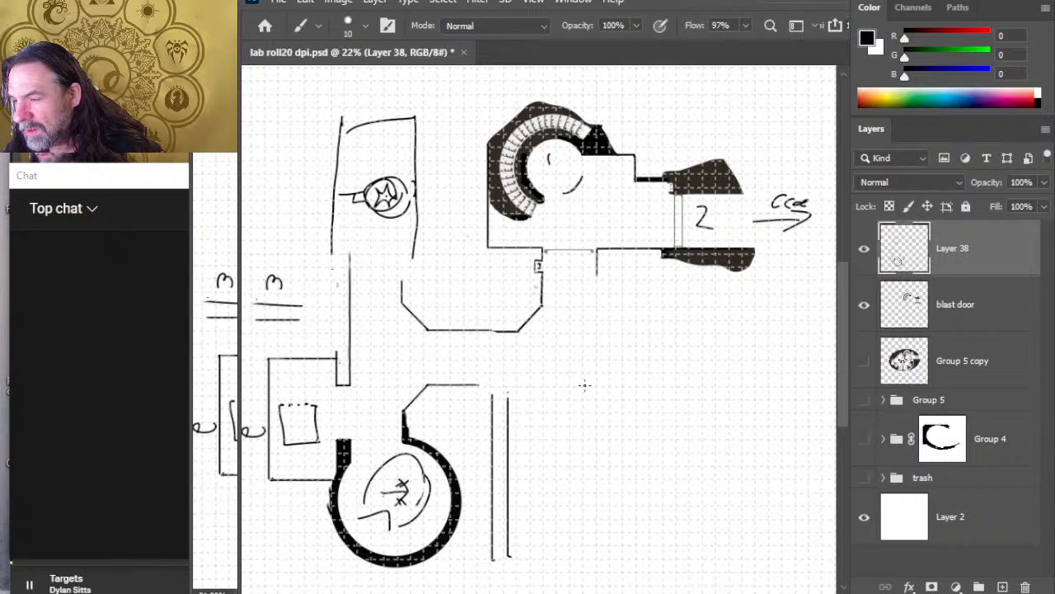
key("e")
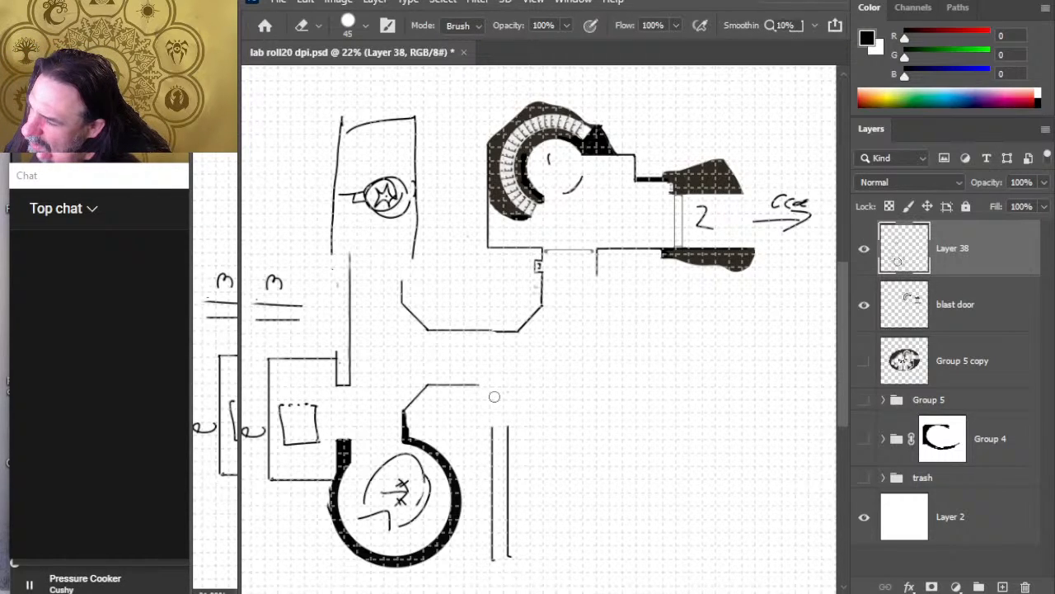
Step: Draw a square alcove above the parallel lines, open to the north, and clean up its overshooting corner
key("b")
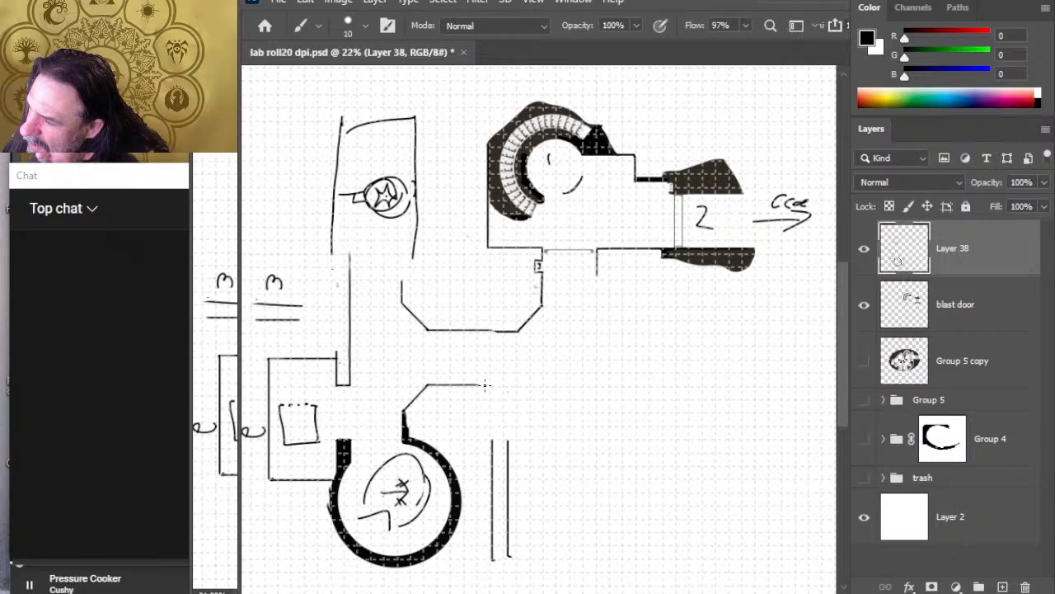
mouse_move(479, 385)
left_mouse_down()
mouse_move(476, 438)
mouse_move(539, 437)
mouse_move(529, 439)
mouse_move(529, 395)
left_mouse_up()
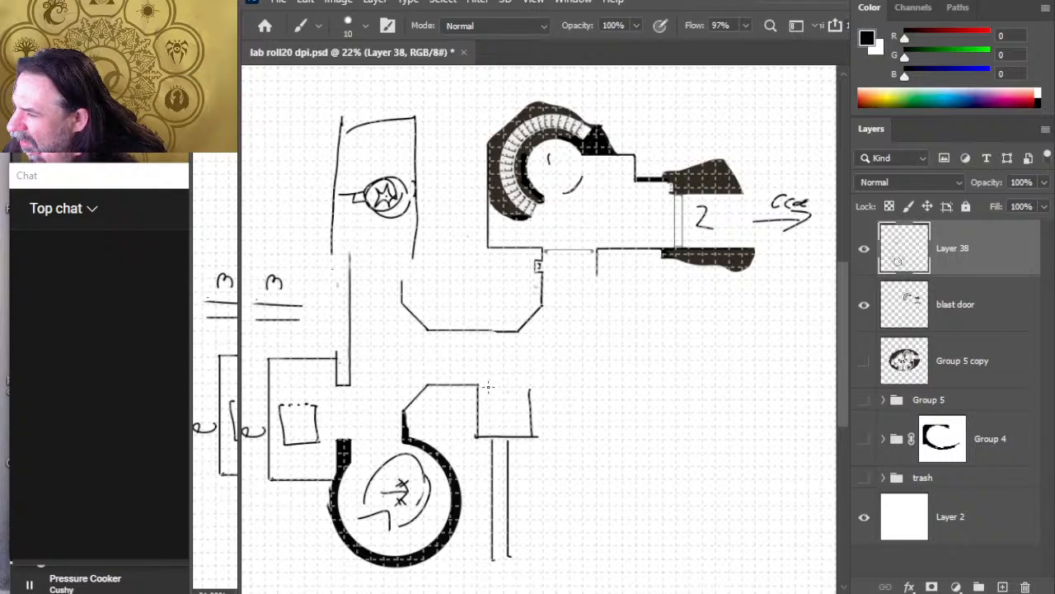
mouse_move(478, 384)
left_mouse_down()
mouse_move(535, 389)
mouse_move(531, 432)
left_mouse_up()
key("e")
key("b")
left_click_drag(531, 387, 531, 434)
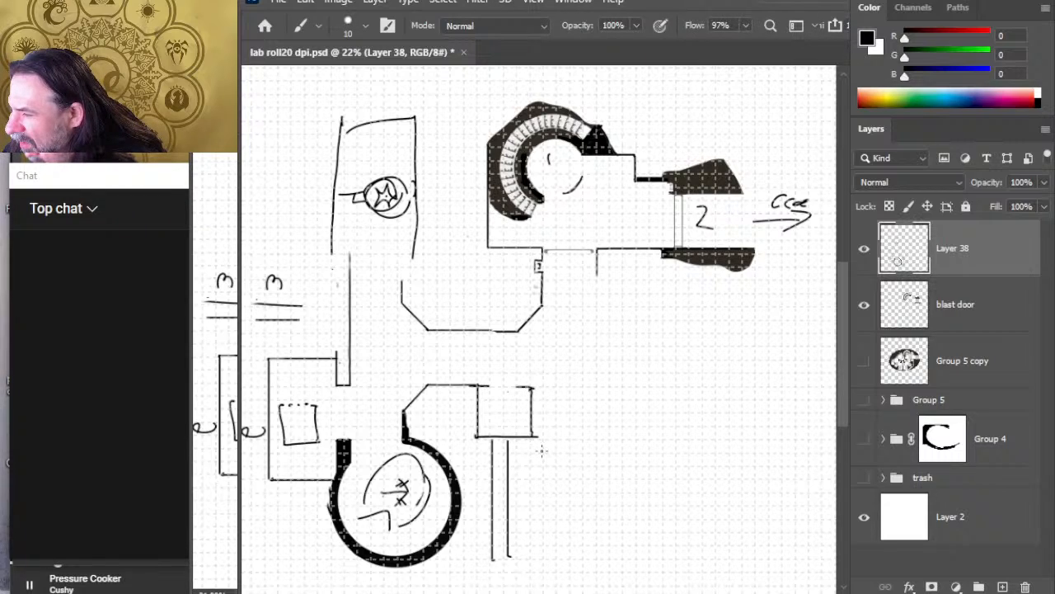
key("e")
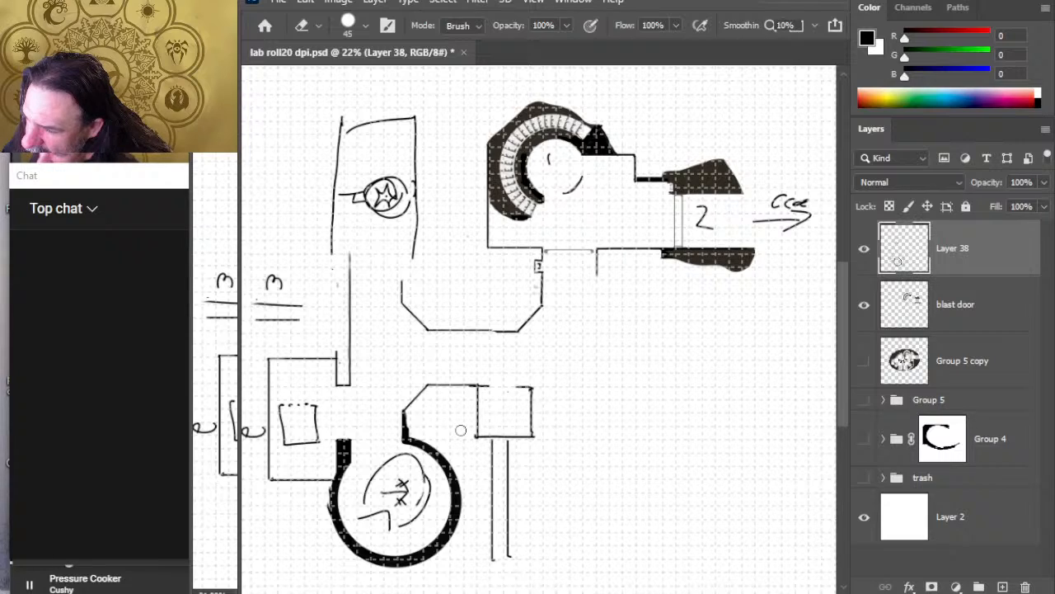
Step: Cut the two parallel vertical lines onto a new layer in place and shift them slightly east beneath the square alcove
key("l")
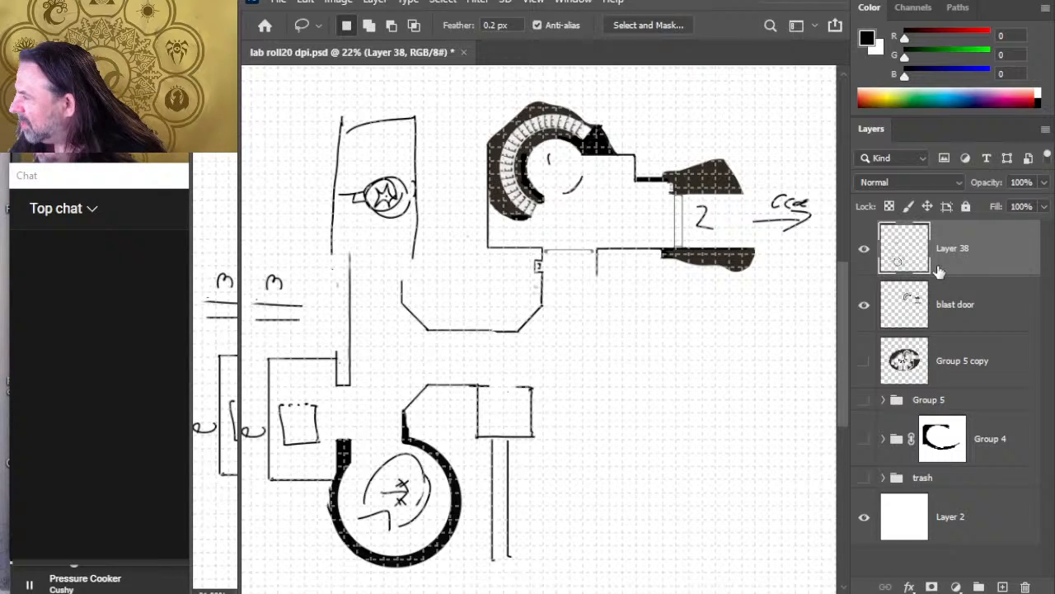
left_click(864, 249)
left_click(863, 249)
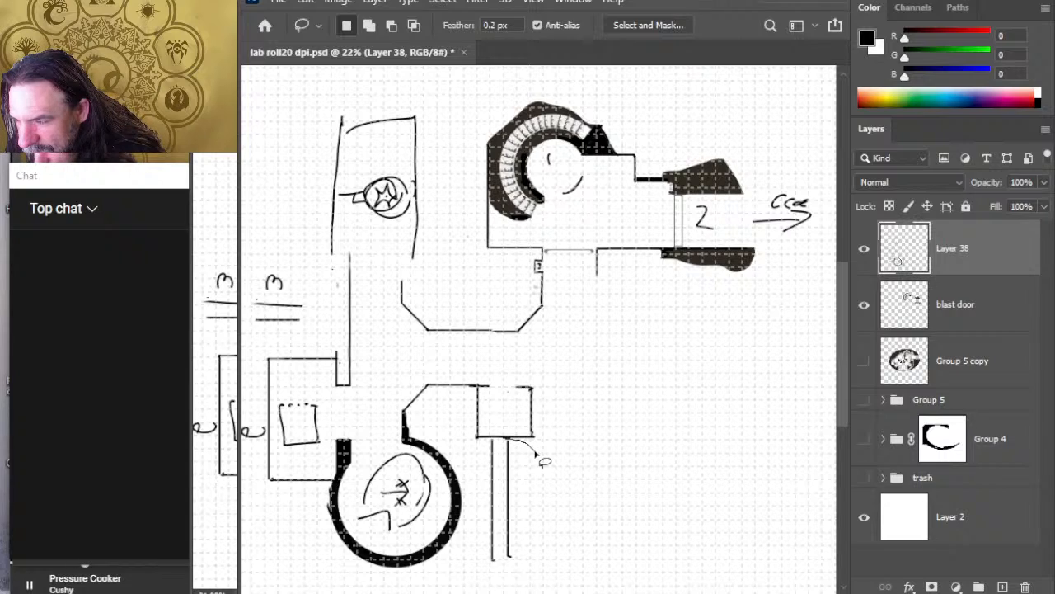
mouse_move(538, 456)
left_mouse_down()
mouse_move(484, 559)
mouse_move(544, 488)
mouse_move(537, 458)
left_mouse_up()
key("ctrl+x")
key("ctrl+shift+v")
key("v")
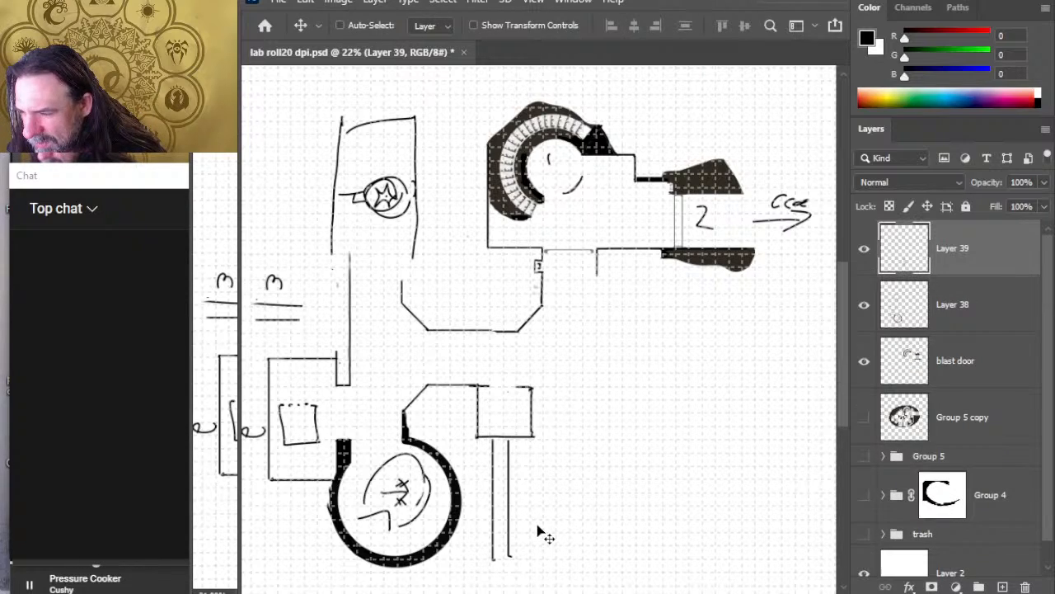
left_click_drag(530, 513, 552, 519)
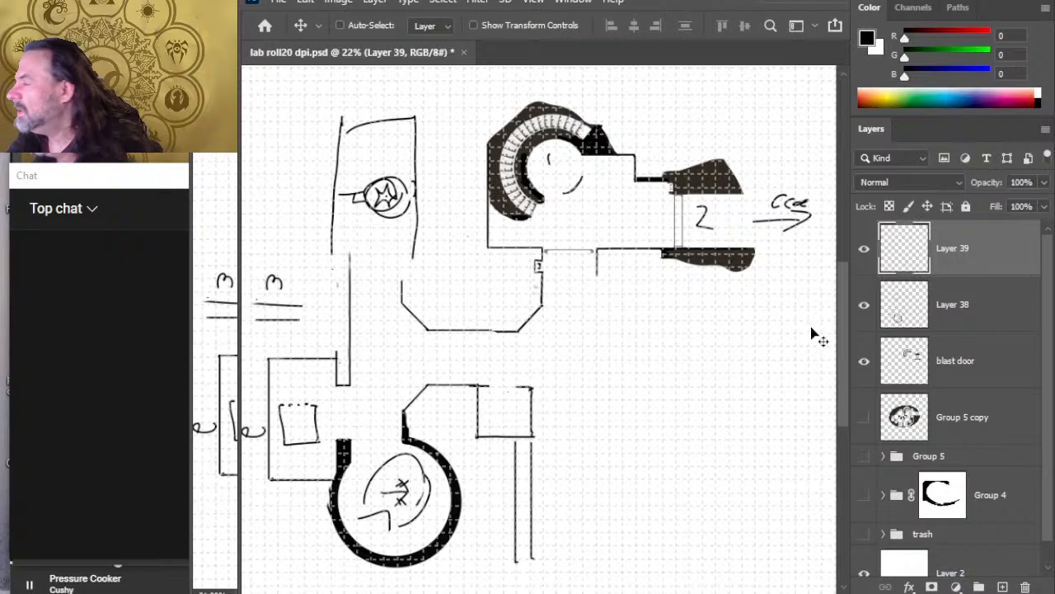
Step: Draw a horizontal wall on Layer 38 running east from the square alcove's northeast corner
left_click(948, 318)
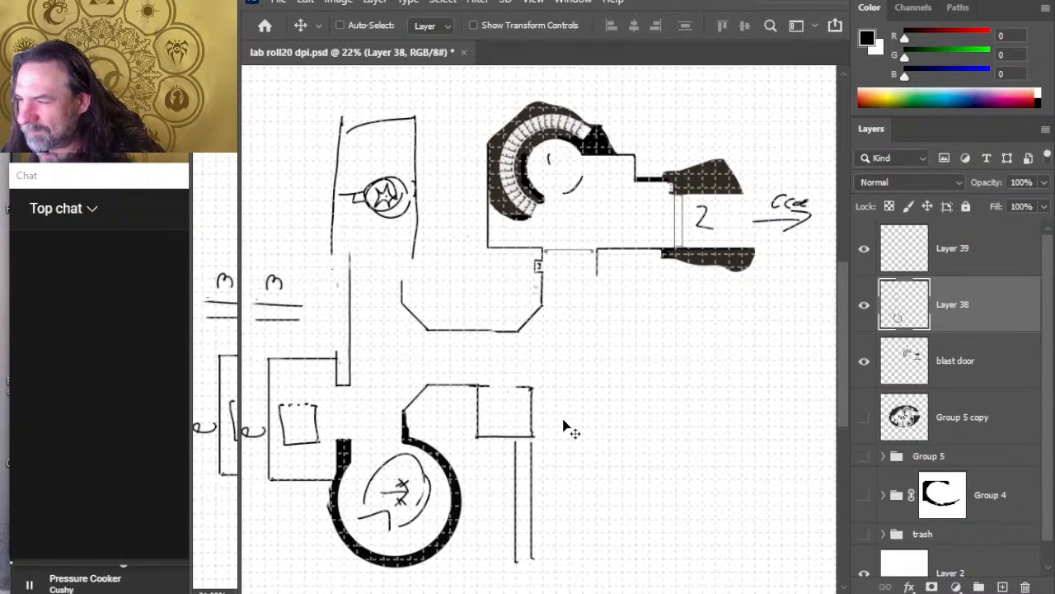
key("b")
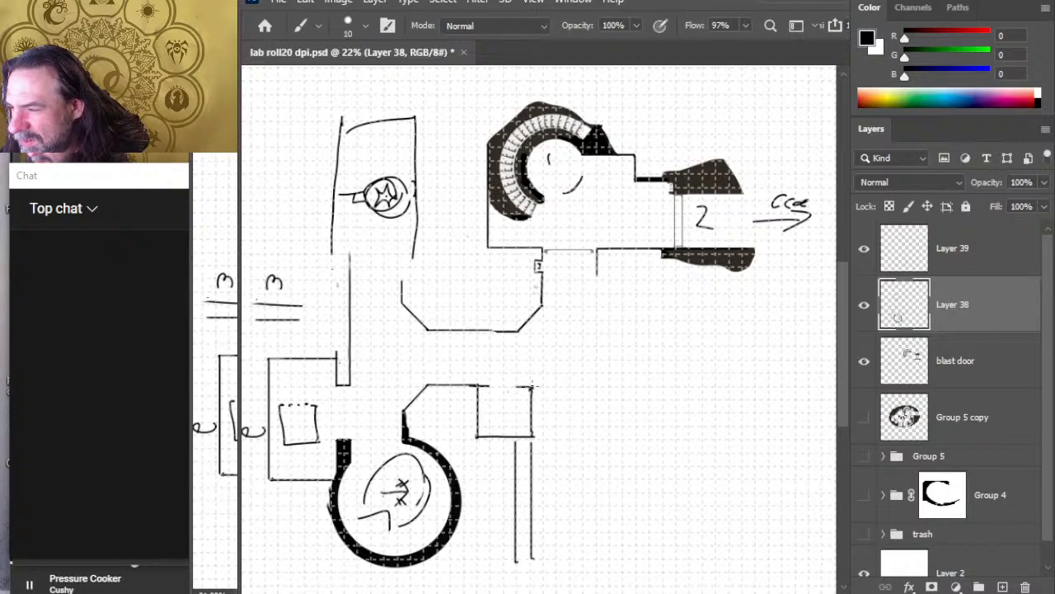
left_click_drag(532, 385, 611, 385)
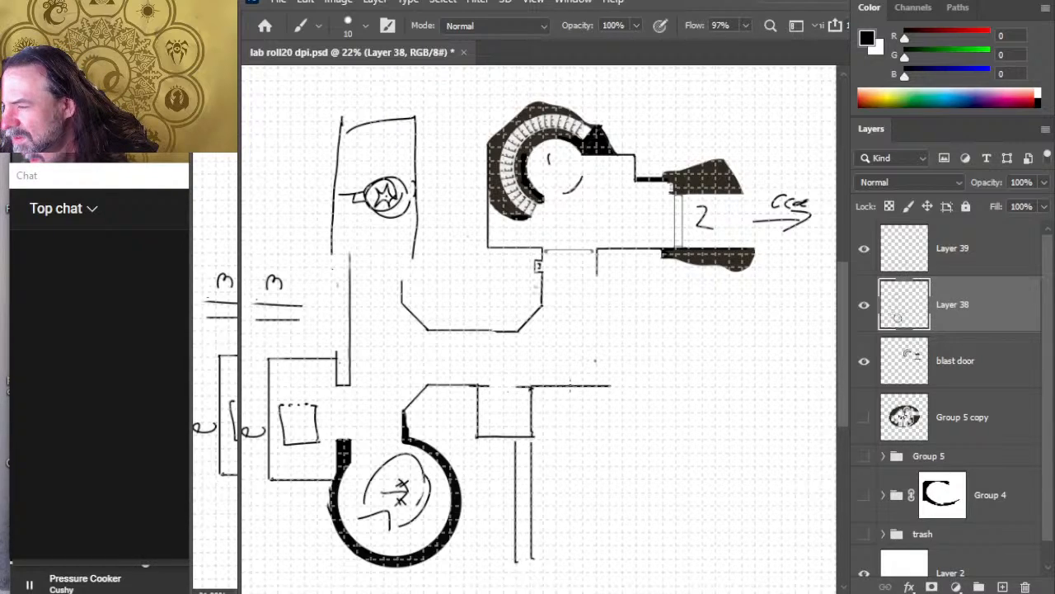
Step: Draw a diagonal corner off the horizontal wall east of the square alcove and a vertical wall from it up to the entrance chamber
left_click_drag(569, 385, 595, 360)
key("e")
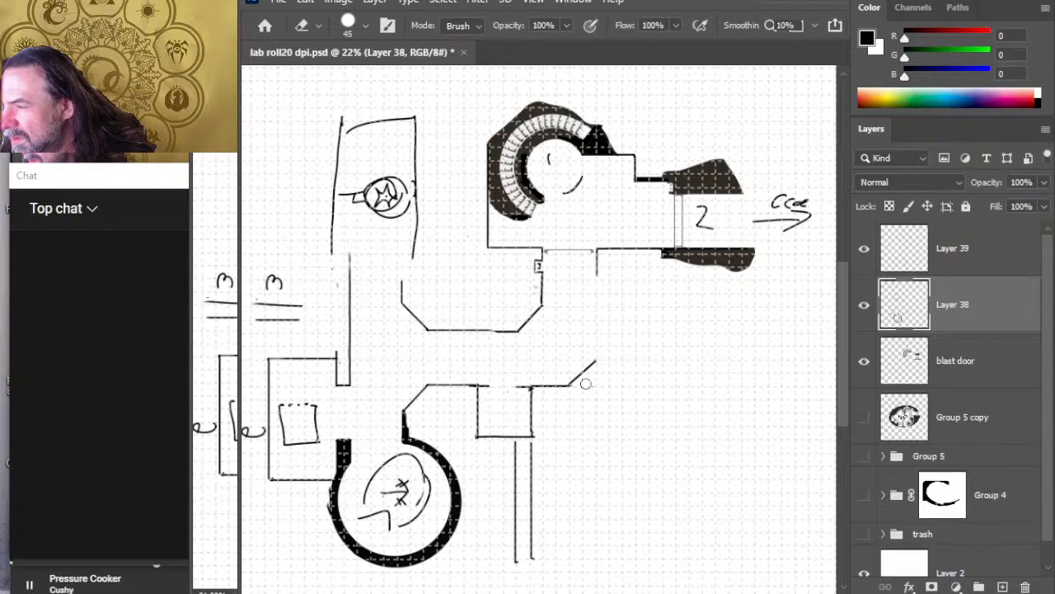
key("b")
left_click_drag(597, 360, 597, 247)
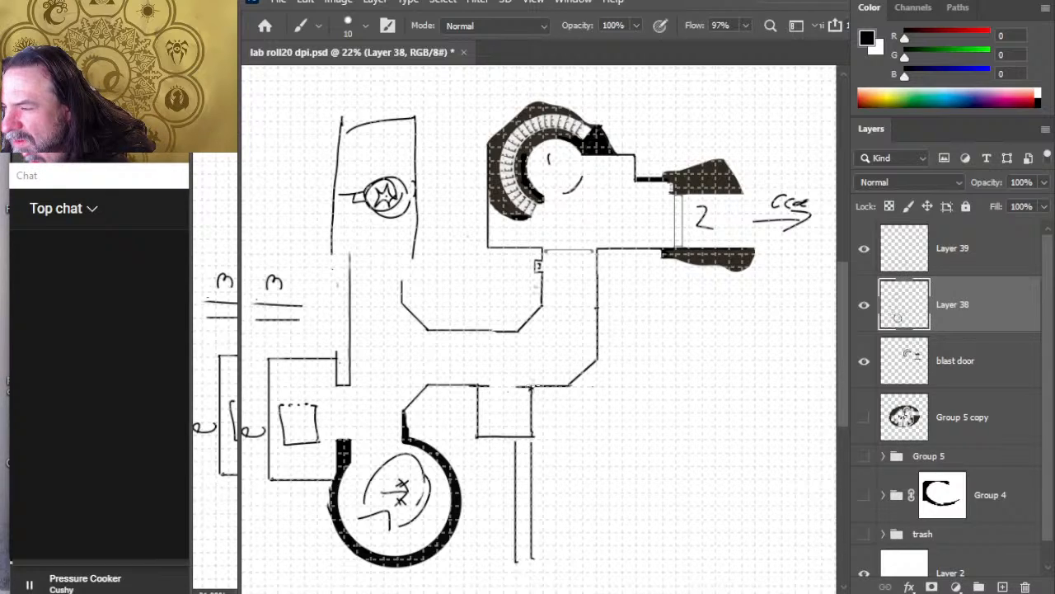
Step: Try longer diagonals across the corridor's southeast corner at several offsets, erase the outer corner, and undo the attempts
left_click(534, 384, "shift")
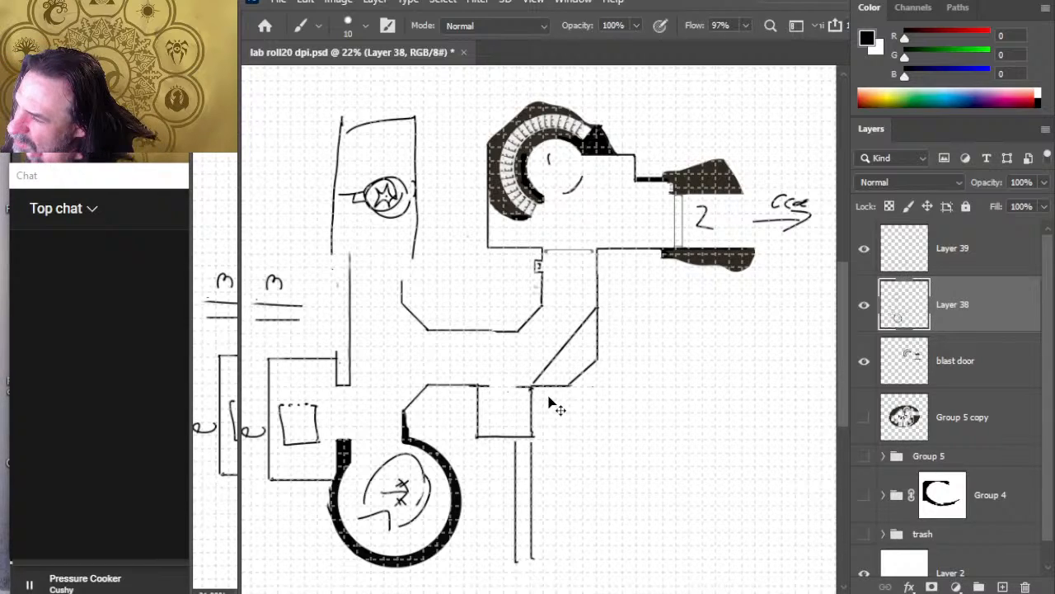
key("ctrl+z")
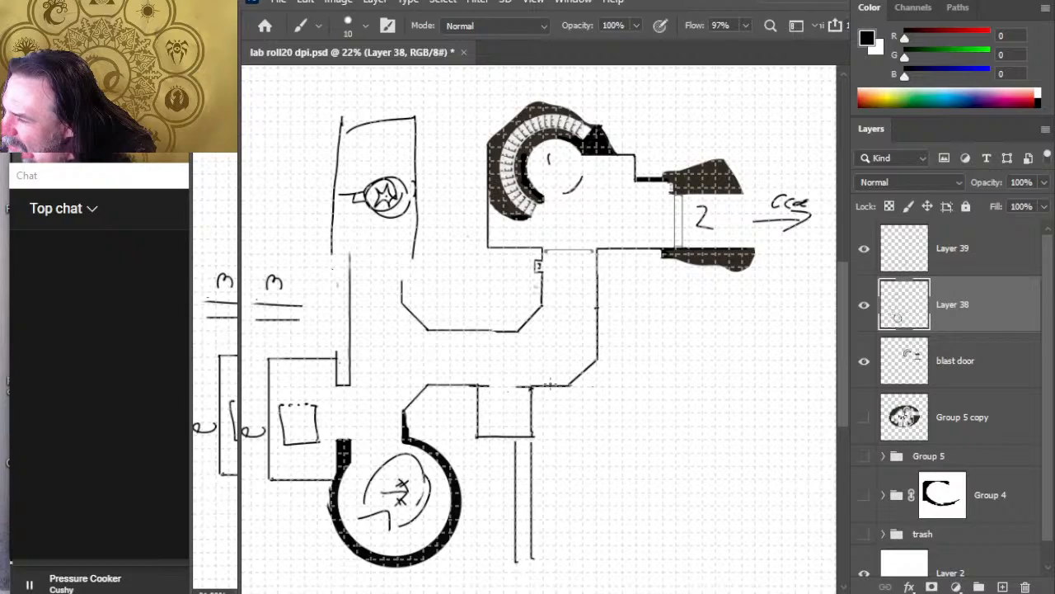
left_click(596, 308)
left_click(517, 386, "shift")
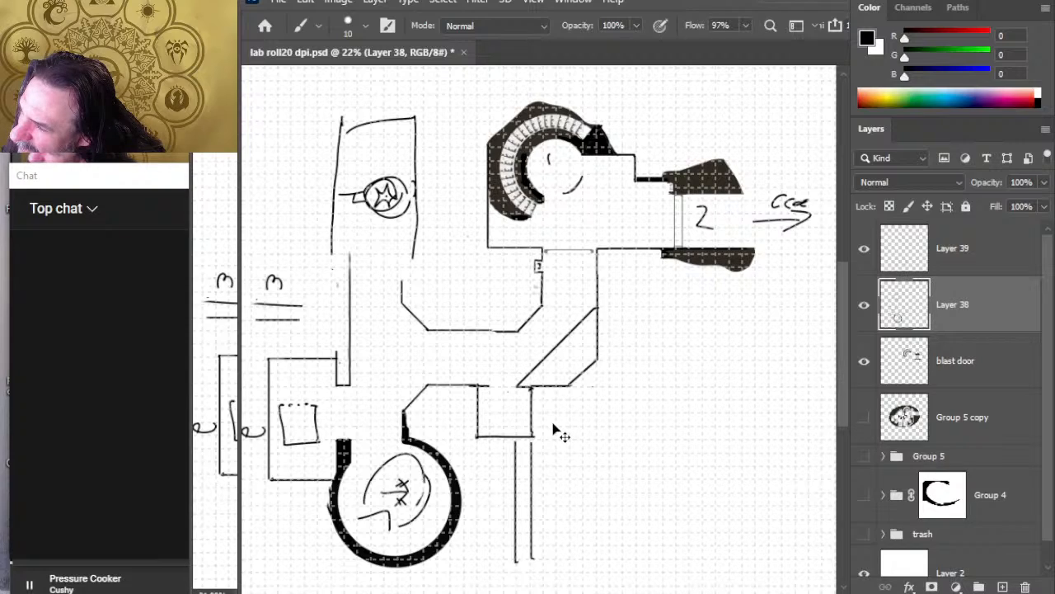
key("ctrl+z")
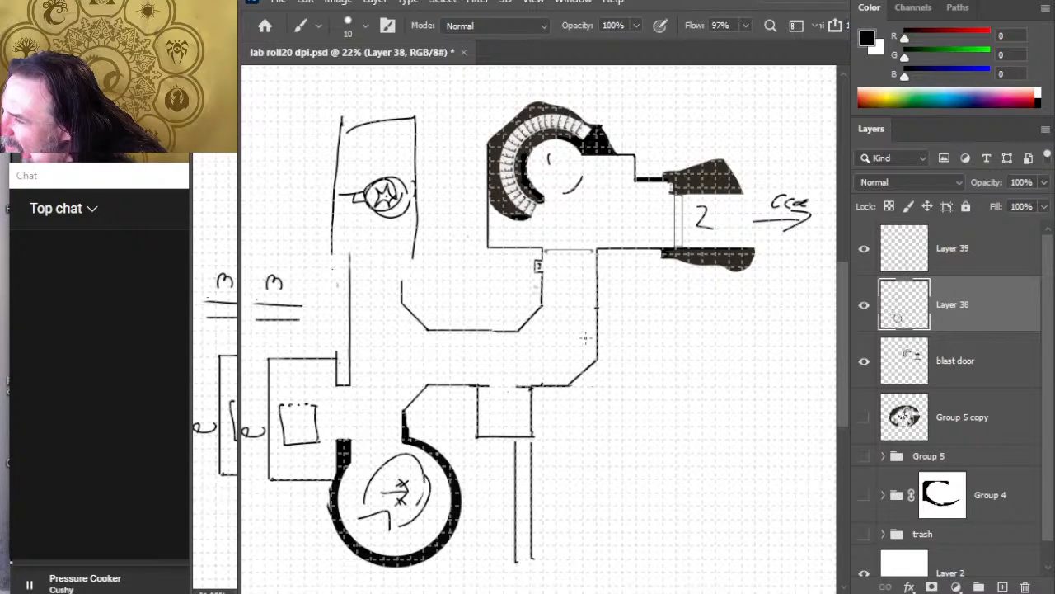
left_click(598, 329, "shift")
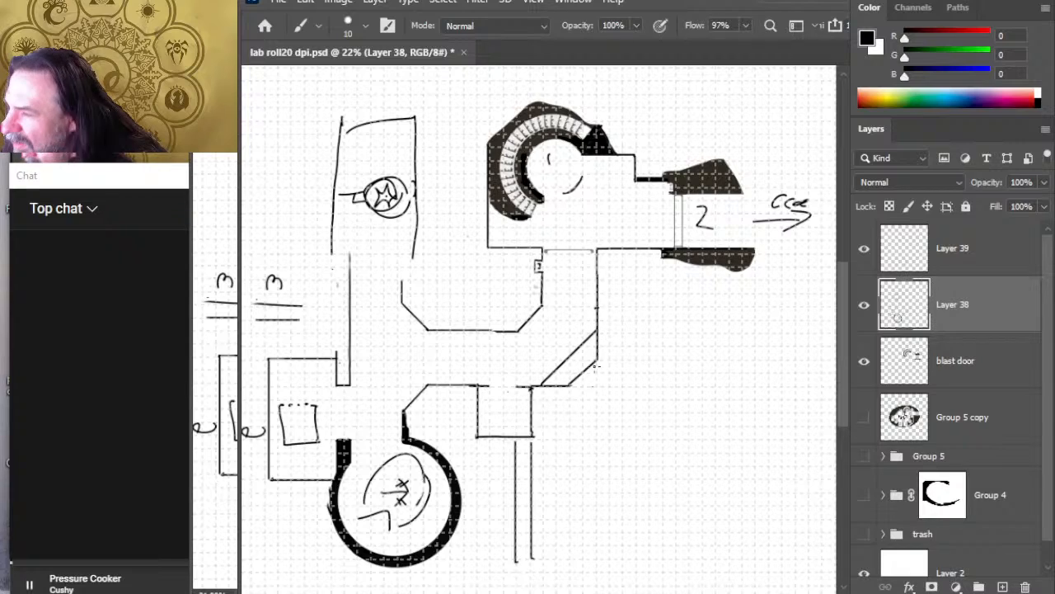
key("e")
left_click_drag(595, 371, 601, 347)
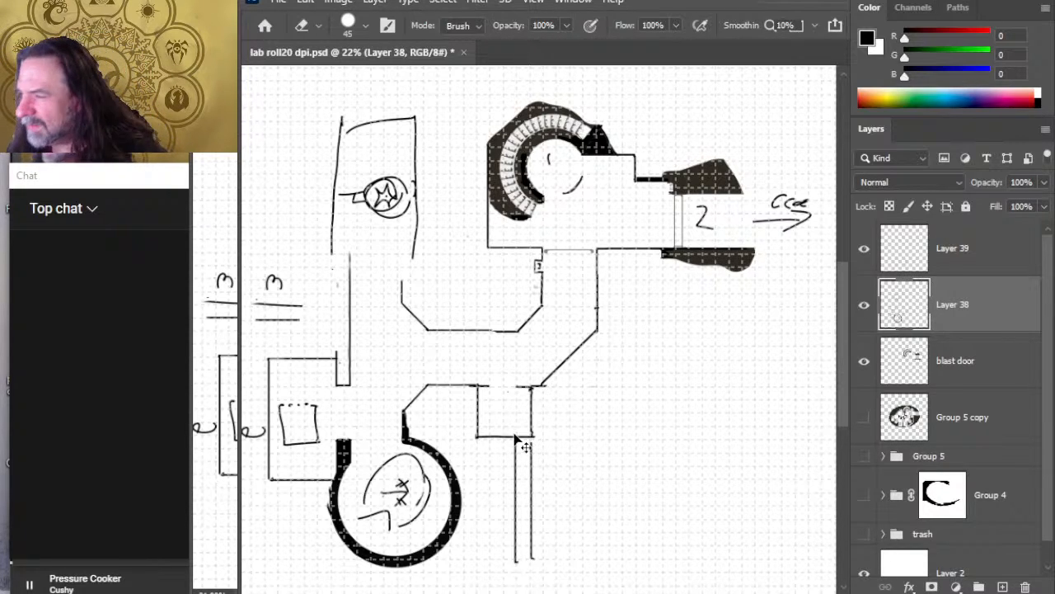
key("ctrl+z")
key("ctrl+z")
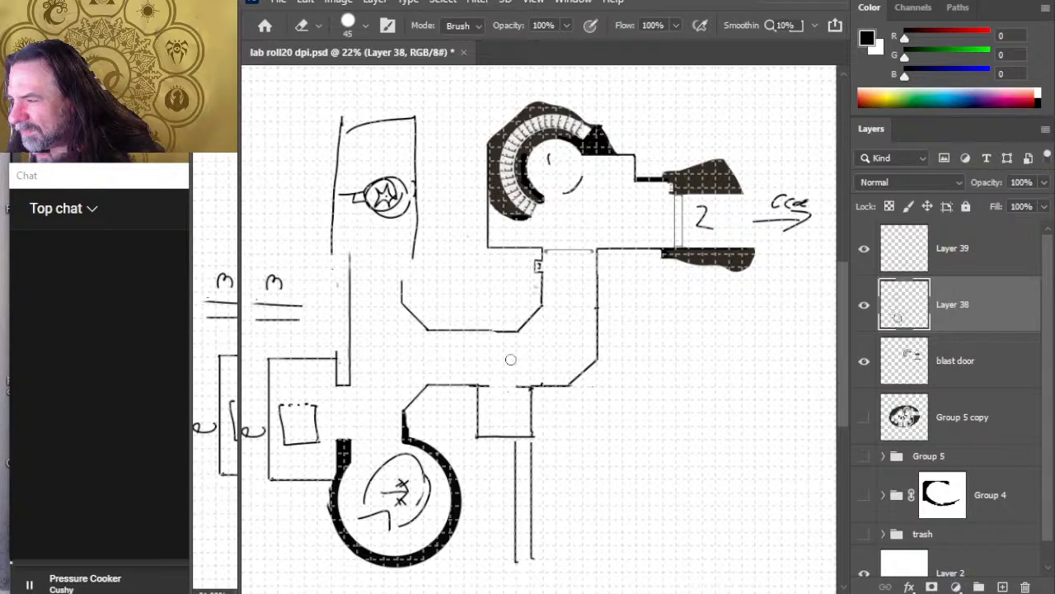
Step: Redraw the corridor's southeast diagonal so it starts closer to the square alcove, and erase the leftover outer corner lines
key("b")
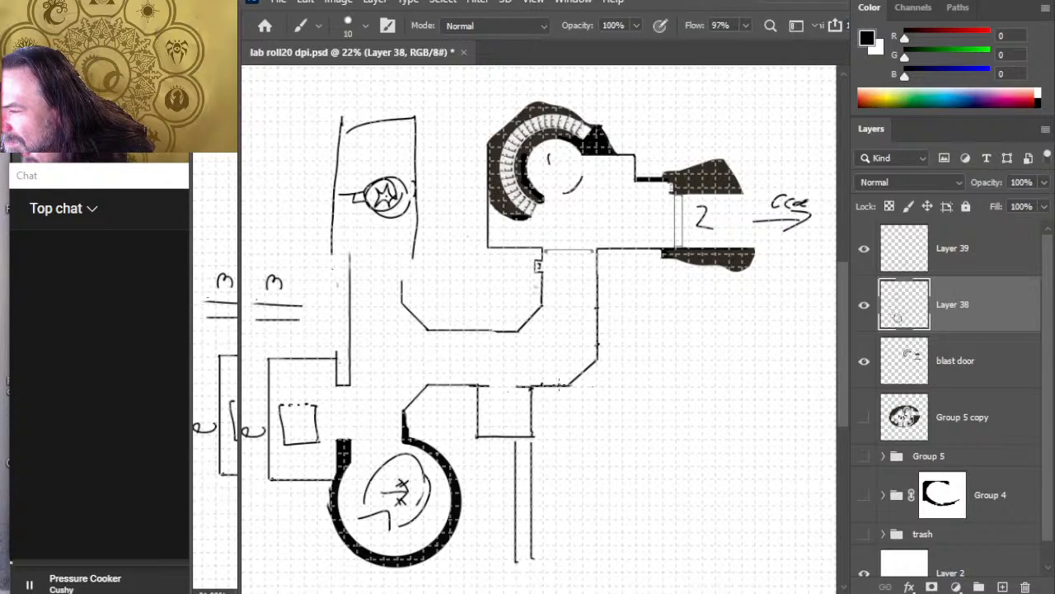
left_click(553, 386, "shift")
key("e")
left_click_drag(561, 386, 584, 369)
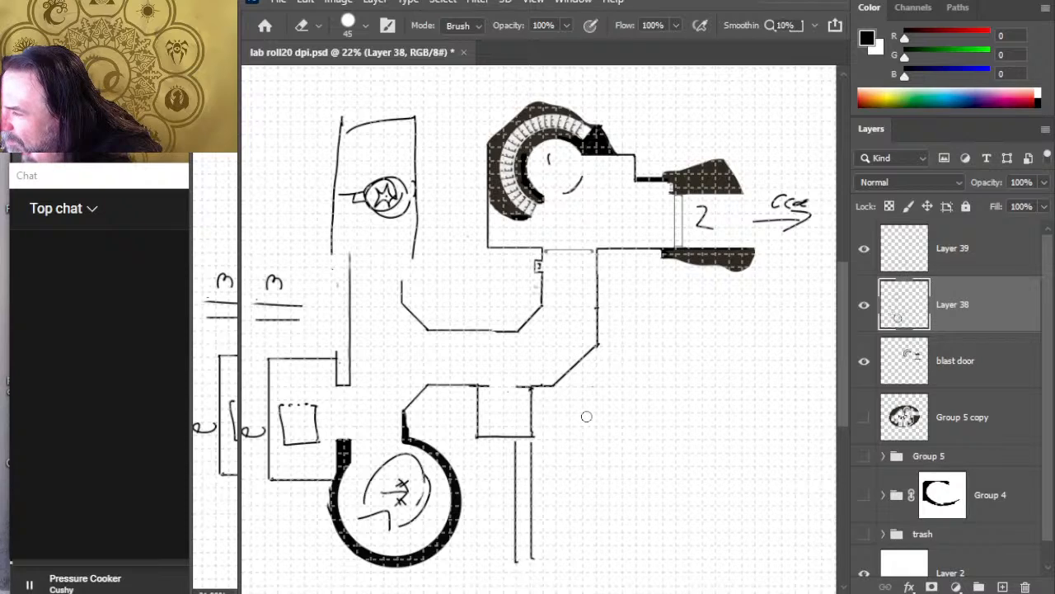
key("b")
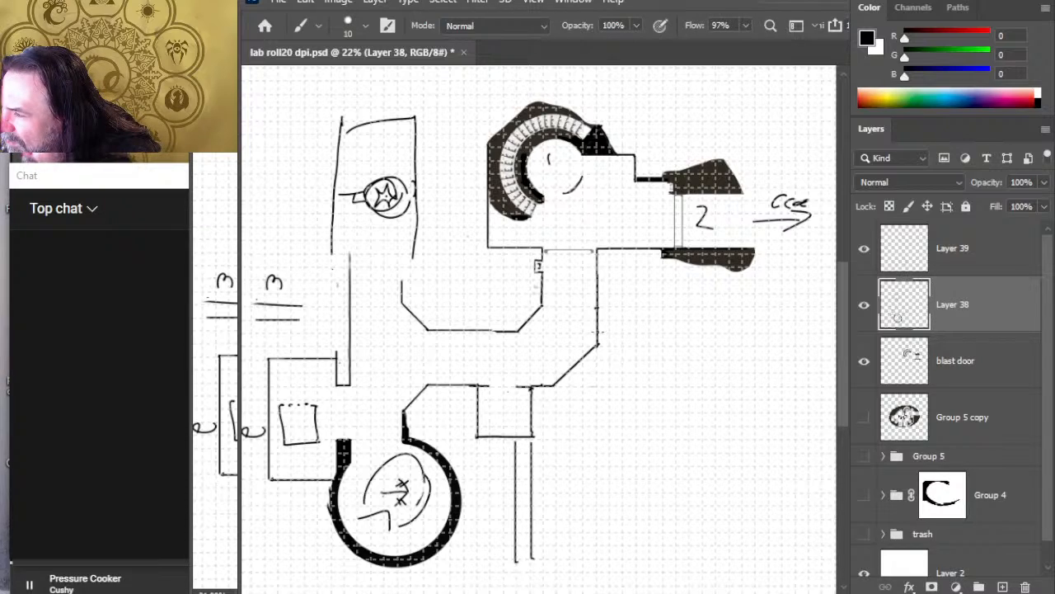
left_click(541, 384, "shift")
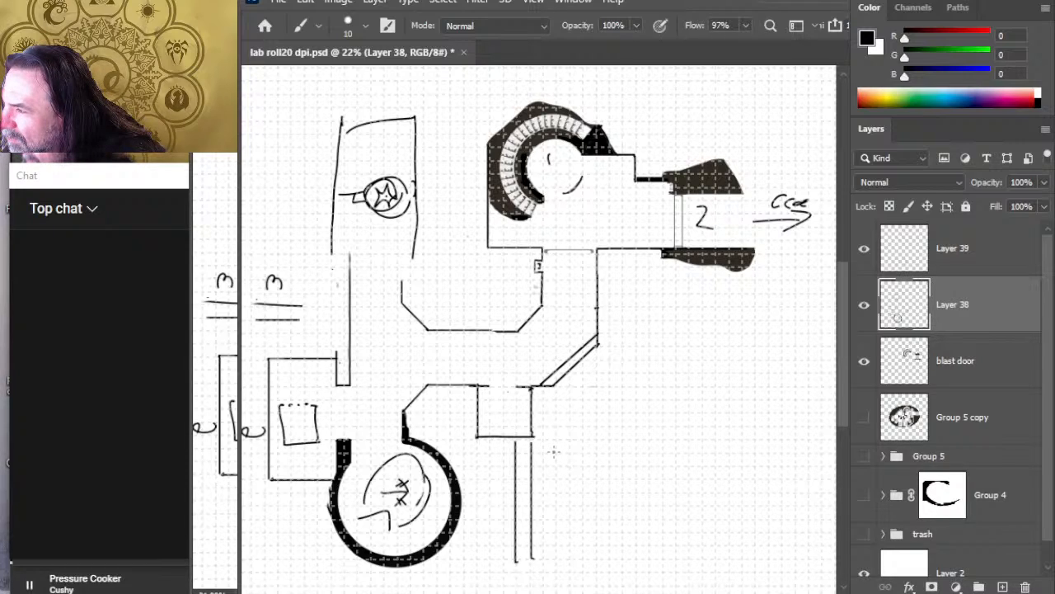
key("e")
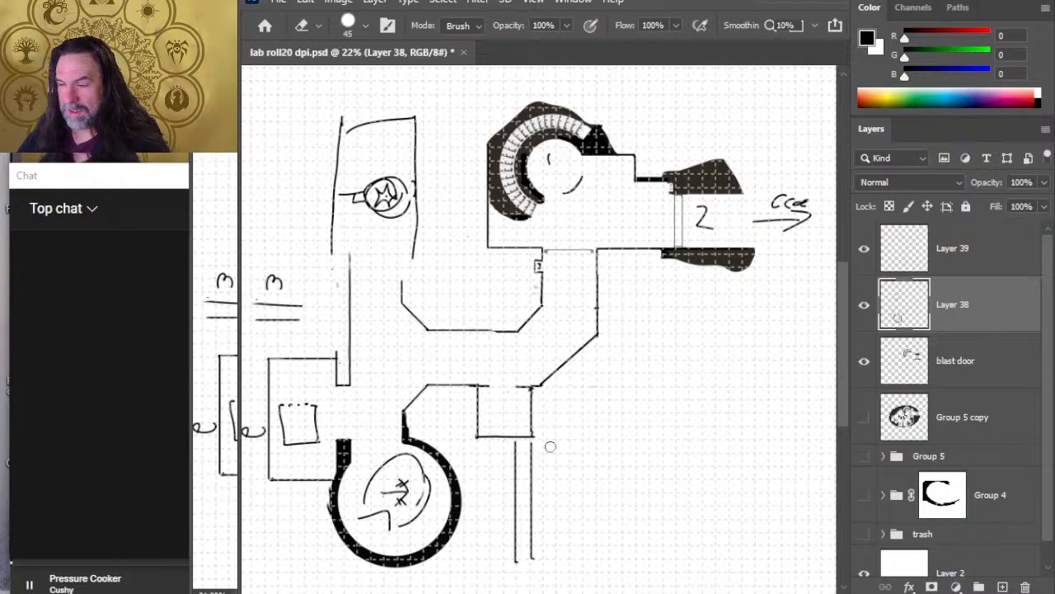
Step: Draw the east, north and west walls of a rectangular room inside the angled corridor wall southwest of the entrance chamber
key("z")
mouse_move(574, 311)
left_mouse_down()
mouse_move(543, 339)
mouse_move(562, 337)
left_mouse_up()
key("b")
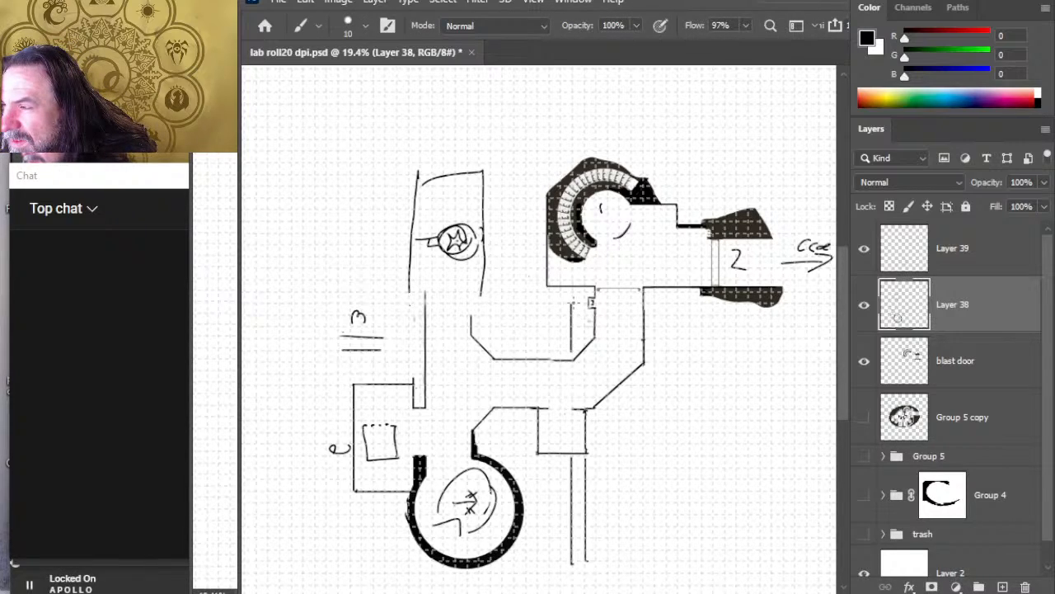
left_click_drag(571, 303, 523, 303)
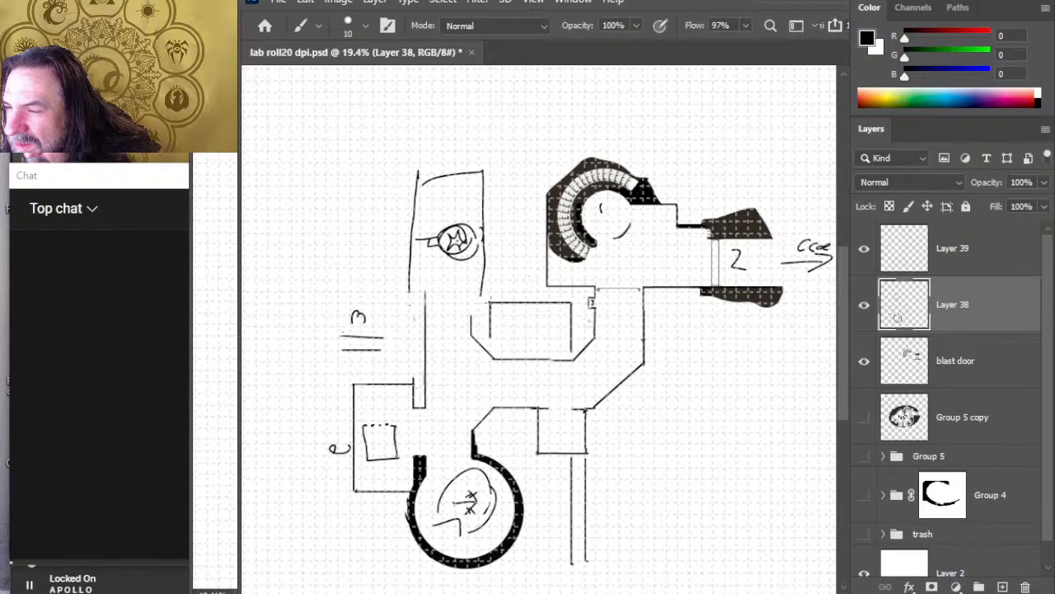
key("e")
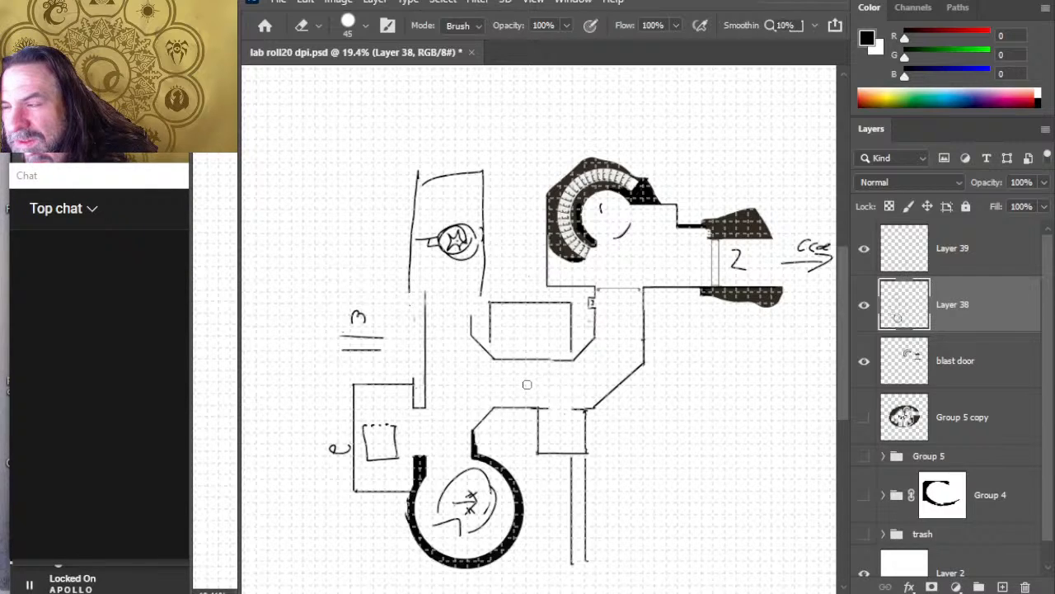
Step: Select the western part of the angled corridor wall on Layer 38, nudge it down in line with the eastern part and slightly west, and deselect
key("z")
mouse_move(495, 345)
left_mouse_down()
mouse_move(520, 355)
mouse_move(572, 346)
mouse_move(560, 358)
mouse_move(577, 375)
left_mouse_up()
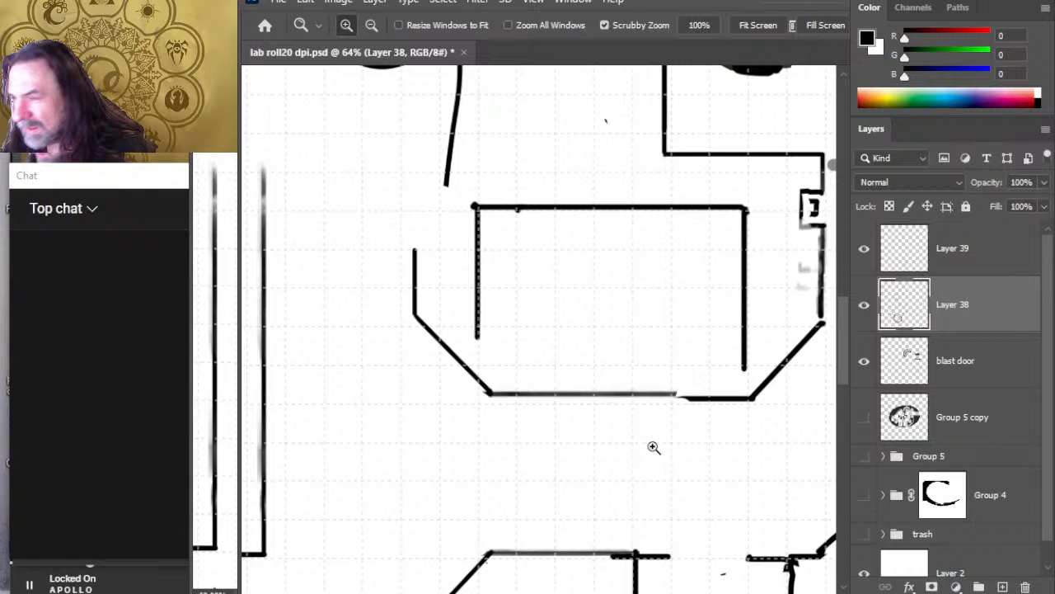
left_click(866, 367)
left_click(866, 367)
left_click(865, 318)
left_click(865, 317)
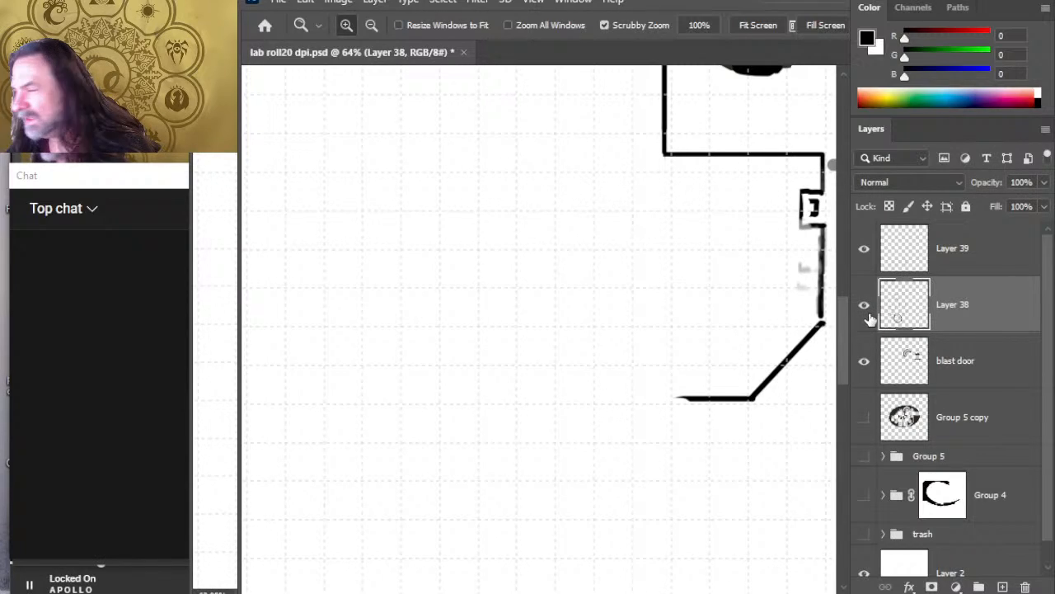
key("l")
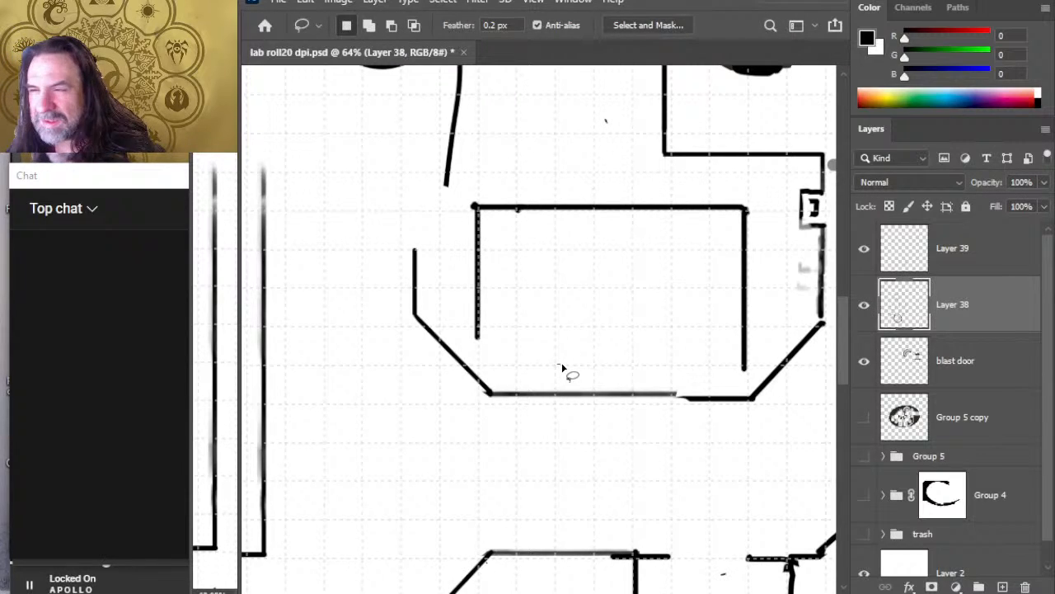
mouse_move(563, 368)
left_mouse_down()
mouse_move(468, 341)
mouse_move(430, 242)
mouse_move(389, 266)
mouse_move(461, 427)
mouse_move(646, 432)
left_mouse_up()
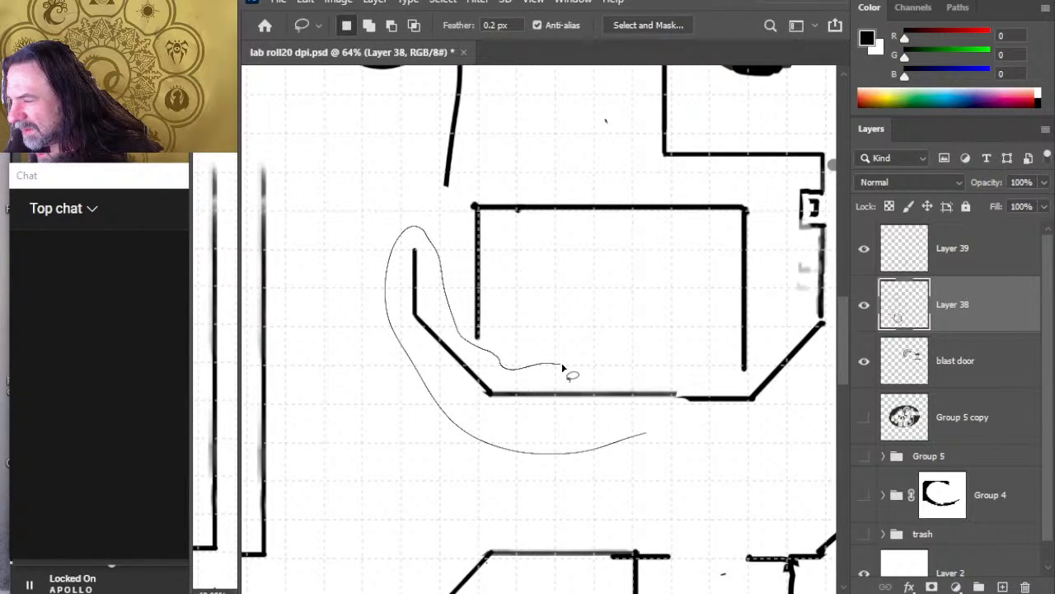
mouse_move(679, 400)
left_mouse_down()
mouse_move(647, 366)
mouse_move(563, 365)
mouse_move(579, 382)
left_mouse_up()
key("v")
key("Down")
key("Down")
key("Down")
key("Down")
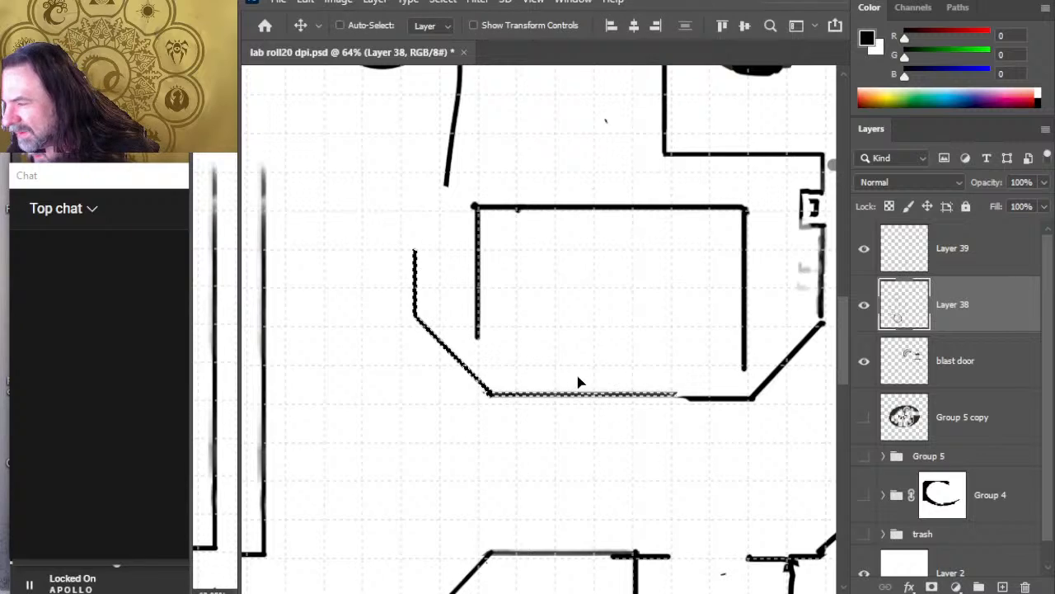
key("Down")
key("Down")
key("Down")
key("Down")
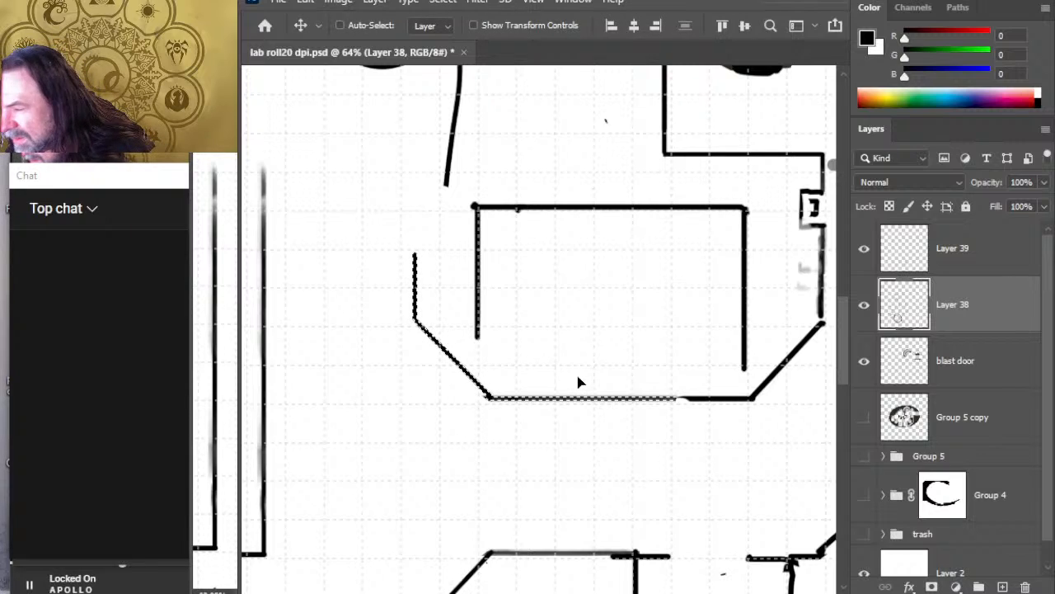
key("Left")
key("Left")
key("Left")
key("Left")
key("Left")
key("Left")
key("Left")
key("Left")
key("Left")
key("Left")
key("Left")
key("Left")
key("Left")
key("Left")
key("Left")
key("Left")
key("Left")
key("Left")
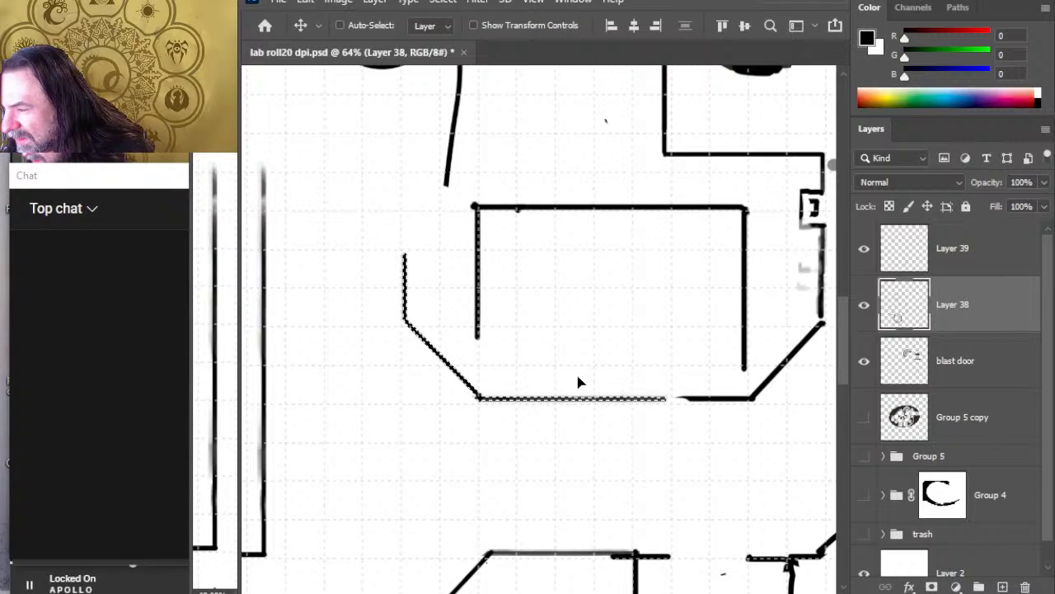
key("ctrl+d")
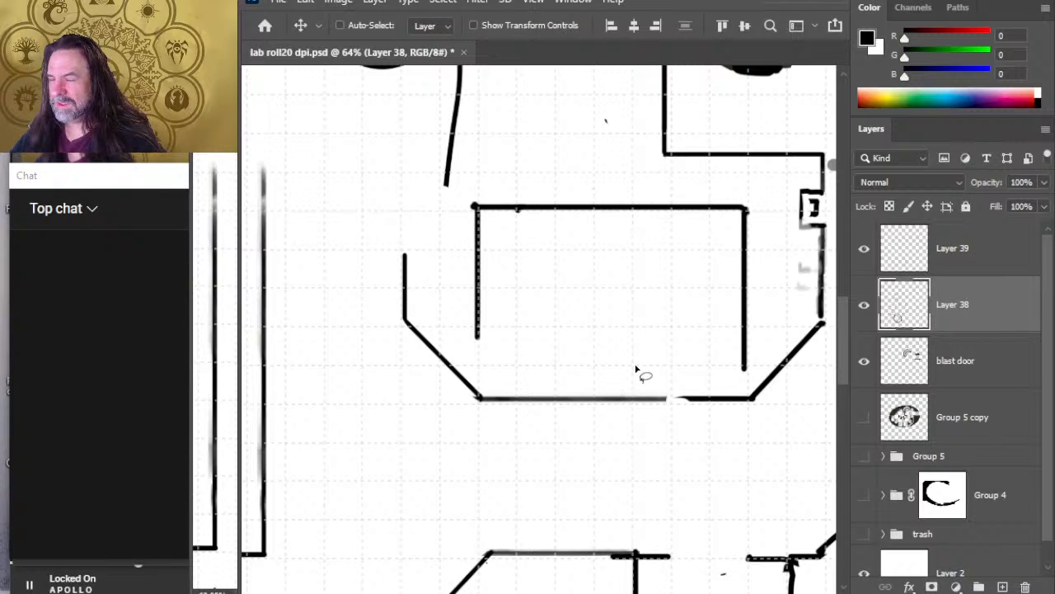
Step: Draw the rectangular room's south wall and erase a doorway gap through it and the corridor wall below
key("z")
key("b")
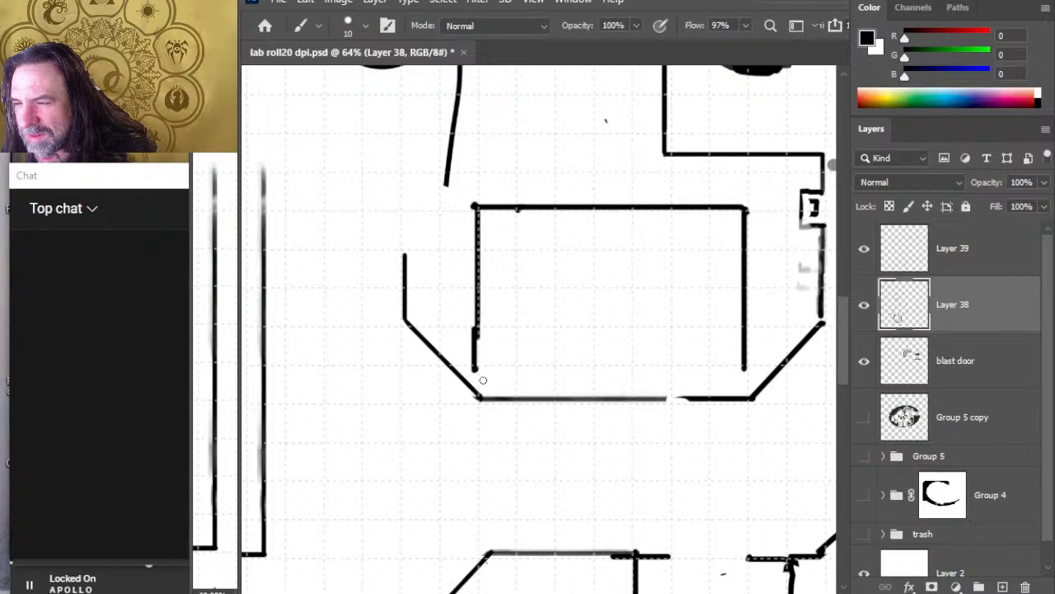
left_click_drag(477, 366, 750, 365)
key("e")
left_click_drag(652, 399, 629, 403)
left_click(618, 365)
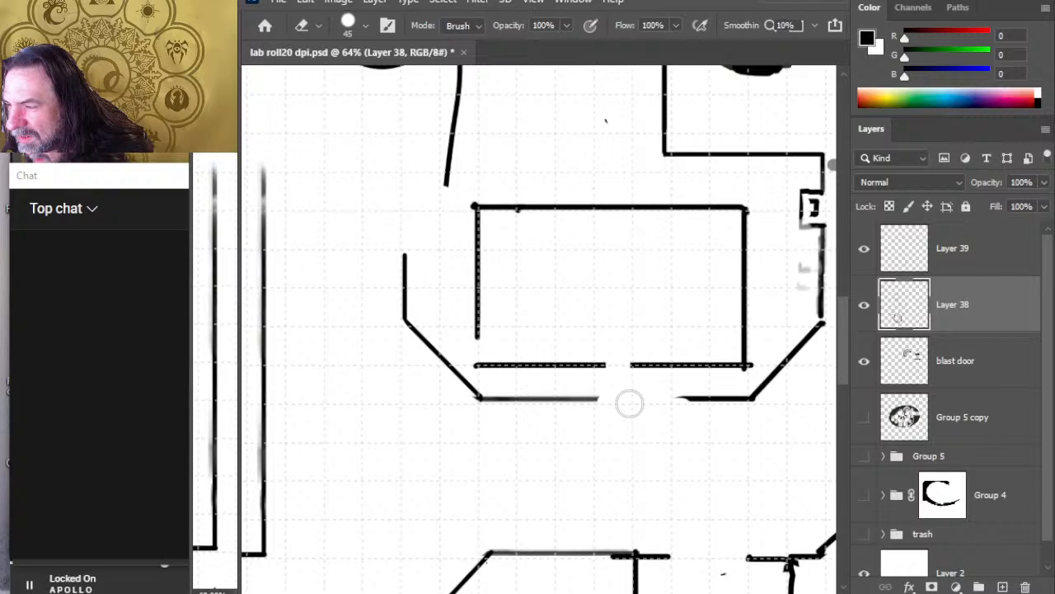
Step: Widen the doorway eastward and draw a short jamb on each side joining the room's south wall to the corridor wall
key("b")
left_click_drag(596, 365, 595, 397)
key("e")
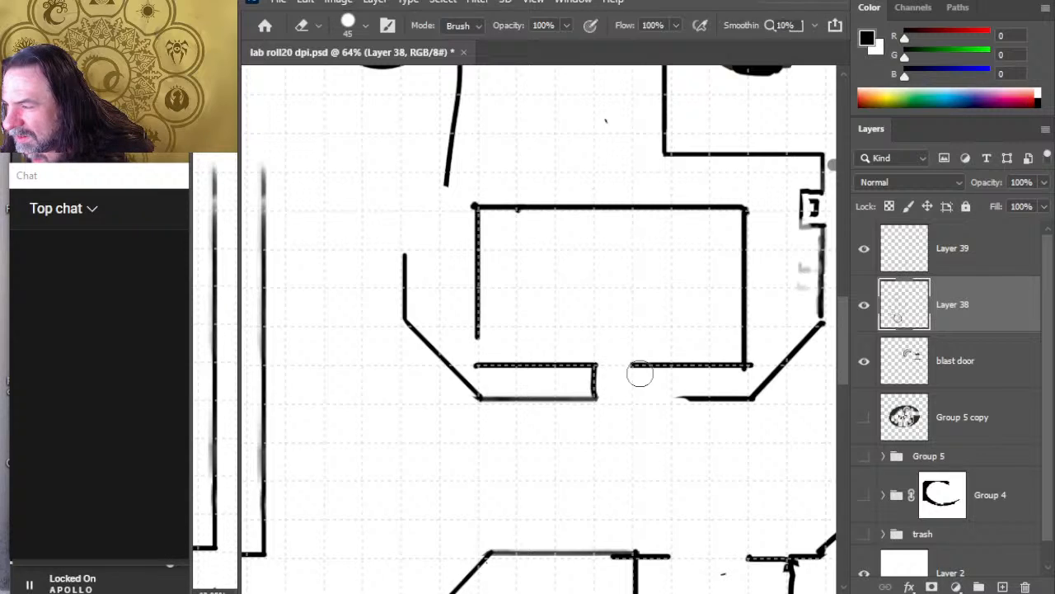
left_click_drag(629, 363, 651, 364)
key("b")
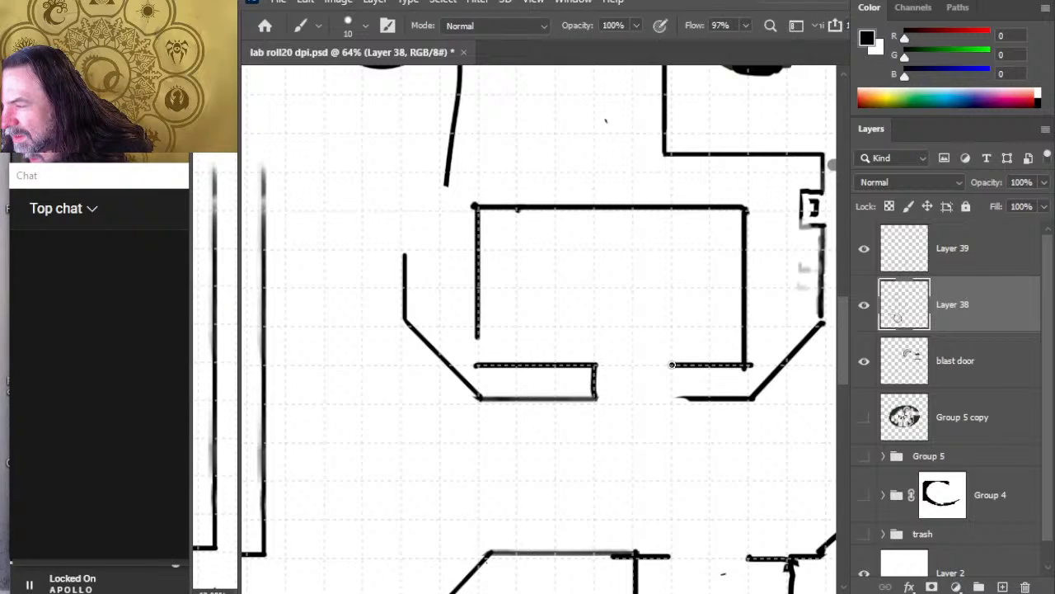
mouse_move(672, 402)
left_mouse_down()
mouse_move(672, 364)
mouse_move(691, 399)
left_mouse_up()
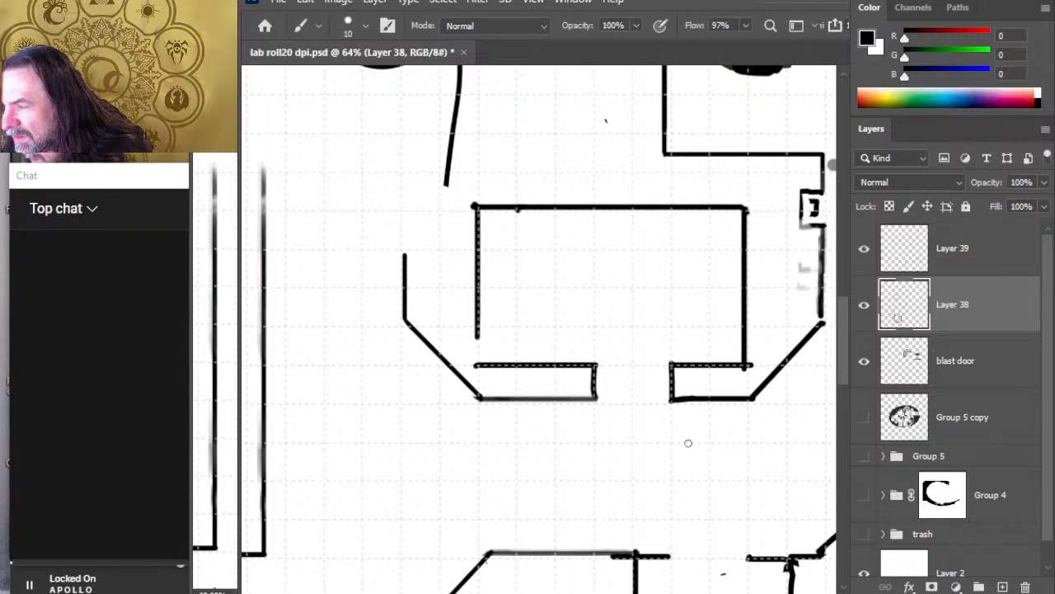
Step: Extend the rectangular room's west wall down to its south wall and erase the overshooting lines at the room's corners
key("e")
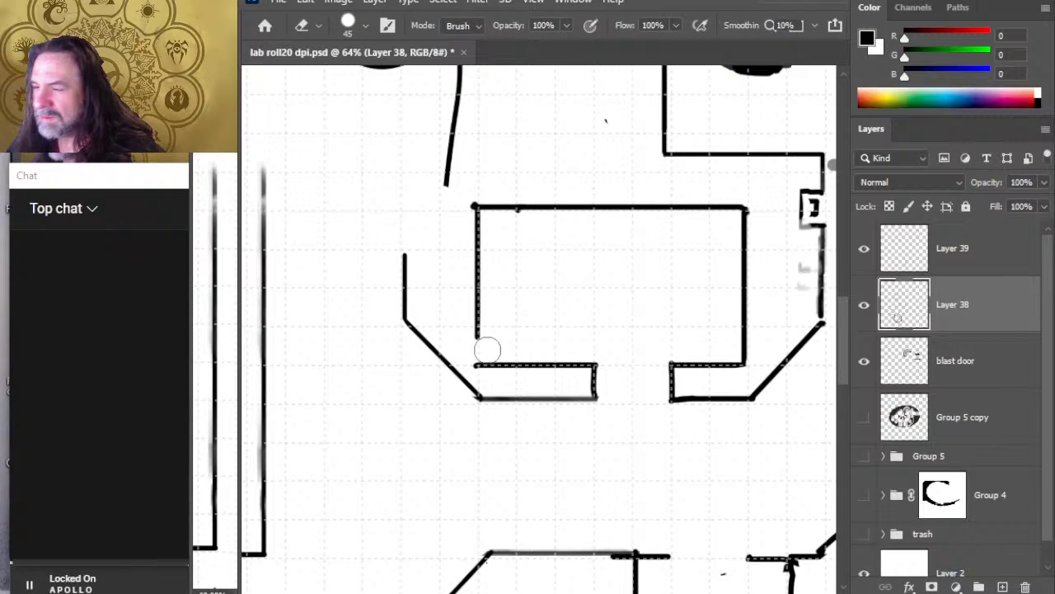
key("b")
left_click_drag(476, 333, 477, 364)
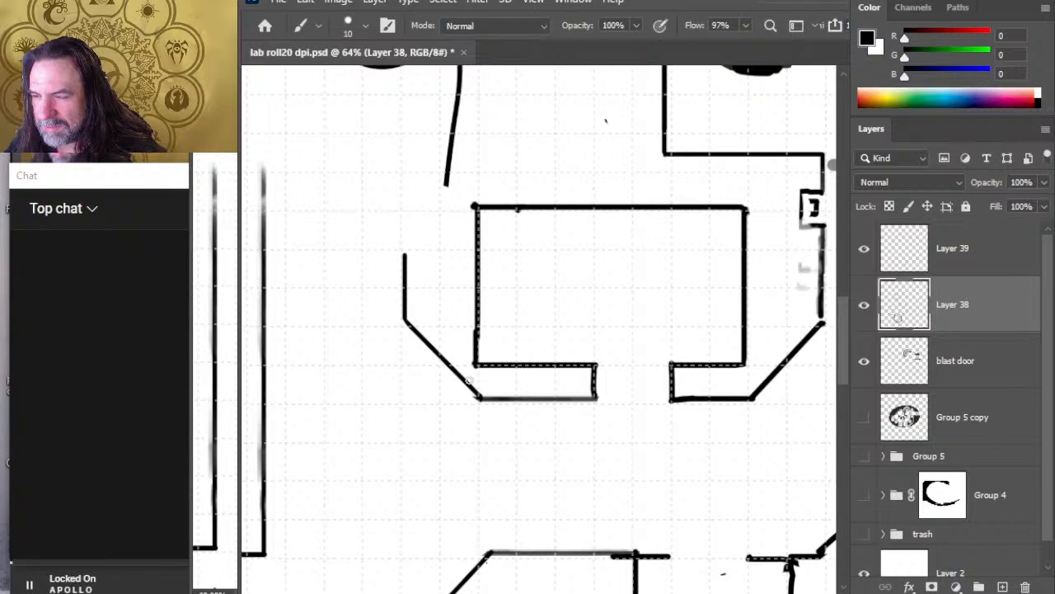
key("e")
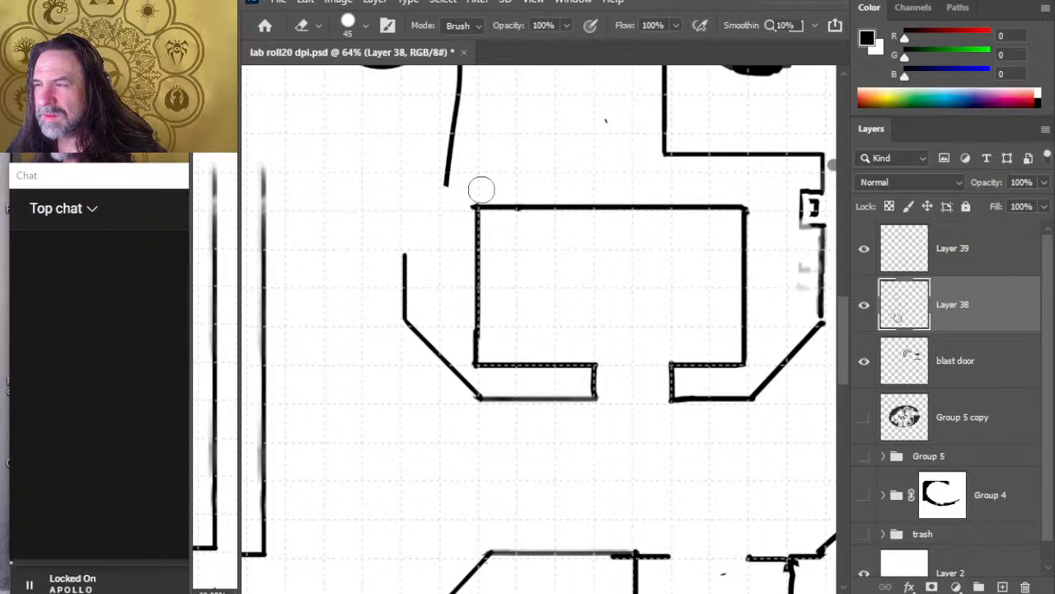
Step: Toggle the visibility of Layer 38 to check which walls belong to it
key("z")
mouse_move(521, 276)
left_mouse_down()
mouse_move(460, 264)
mouse_move(457, 284)
left_mouse_up()
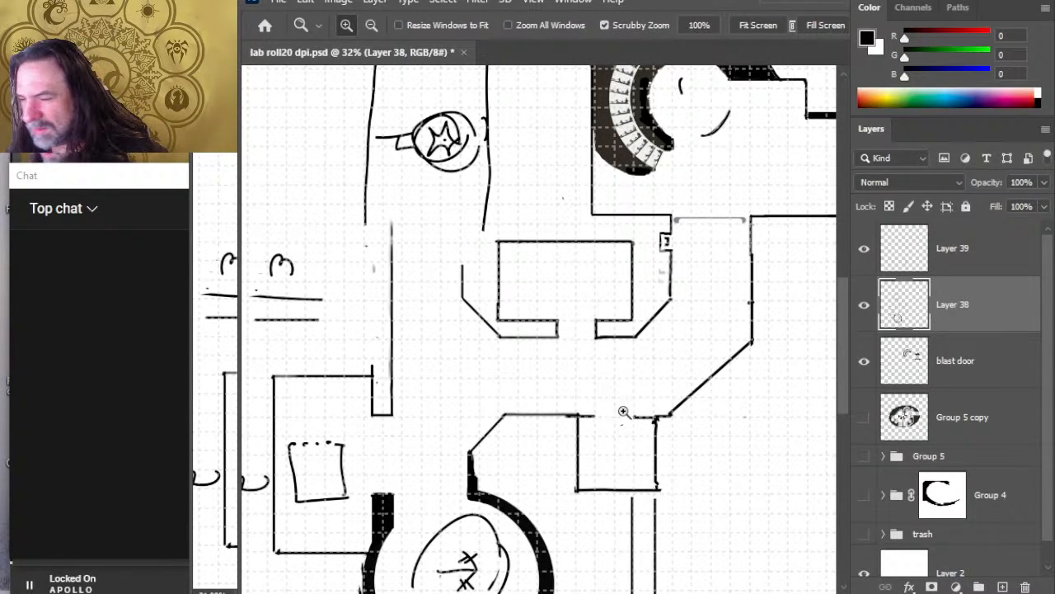
mouse_move(511, 376)
left_mouse_down()
mouse_move(530, 358)
mouse_move(529, 301)
left_mouse_up()
left_click(865, 307)
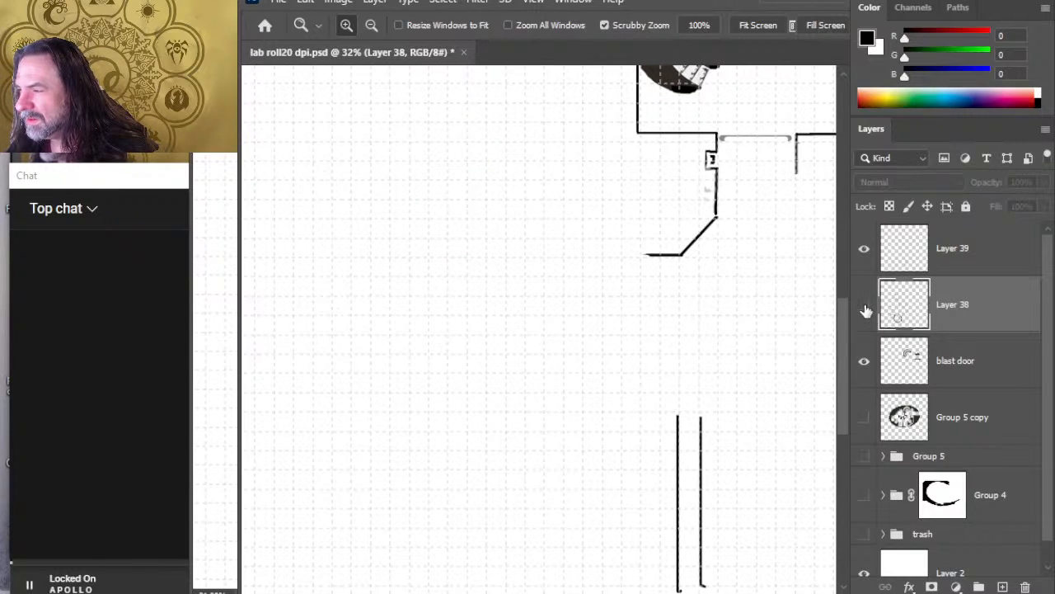
left_click(865, 306)
left_click(865, 306)
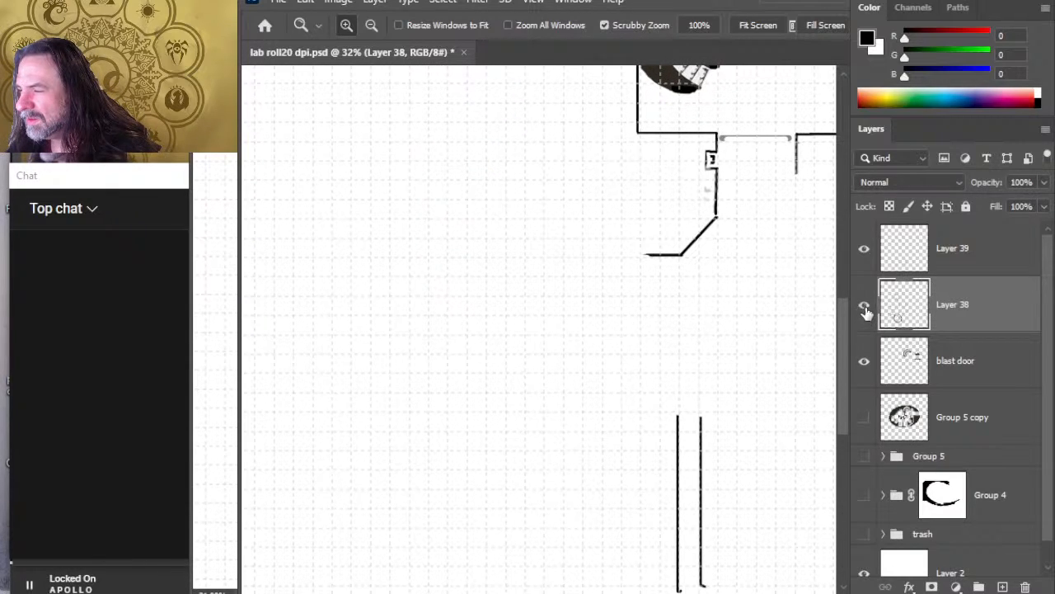
left_click(865, 307)
Step: Select the circular room, the western room and their adjoining corridor walls on Layer 38, nudge them slightly west, and deselect
key("l")
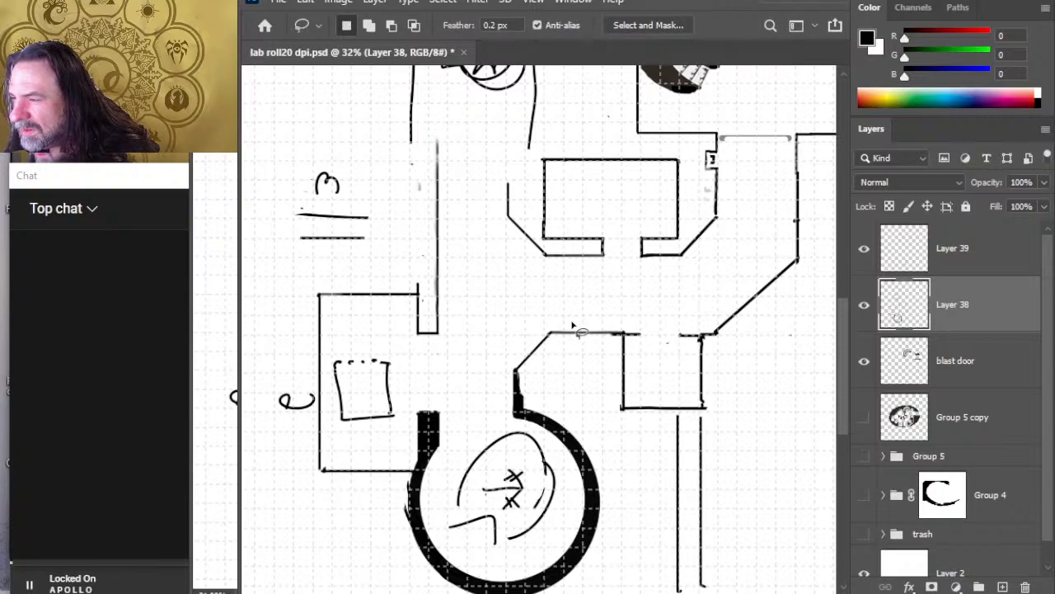
mouse_move(577, 322)
left_mouse_down()
mouse_move(484, 250)
mouse_move(481, 162)
mouse_move(454, 127)
mouse_move(419, 154)
mouse_move(413, 196)
mouse_move(373, 266)
mouse_move(235, 281)
mouse_move(269, 485)
mouse_move(363, 590)
left_mouse_up()
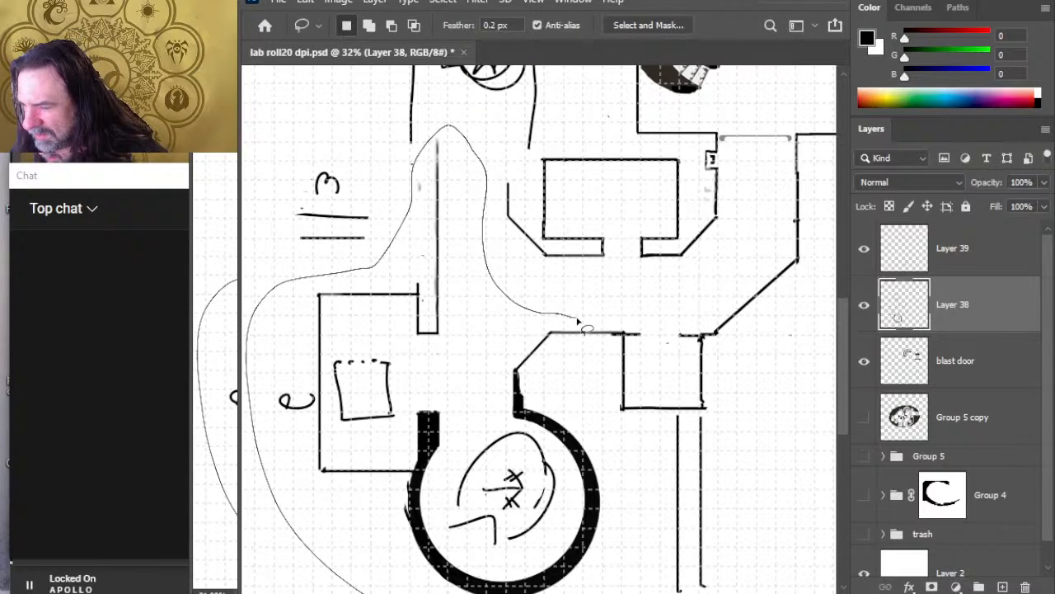
mouse_move(639, 591)
left_mouse_down()
mouse_move(633, 523)
mouse_move(577, 324)
left_mouse_up()
left_click_drag(556, 486, 561, 432)
key("v")
key("Left")
key("Left")
key("Left")
key("Left")
key("Left")
key("Left")
key("Left")
key("Left")
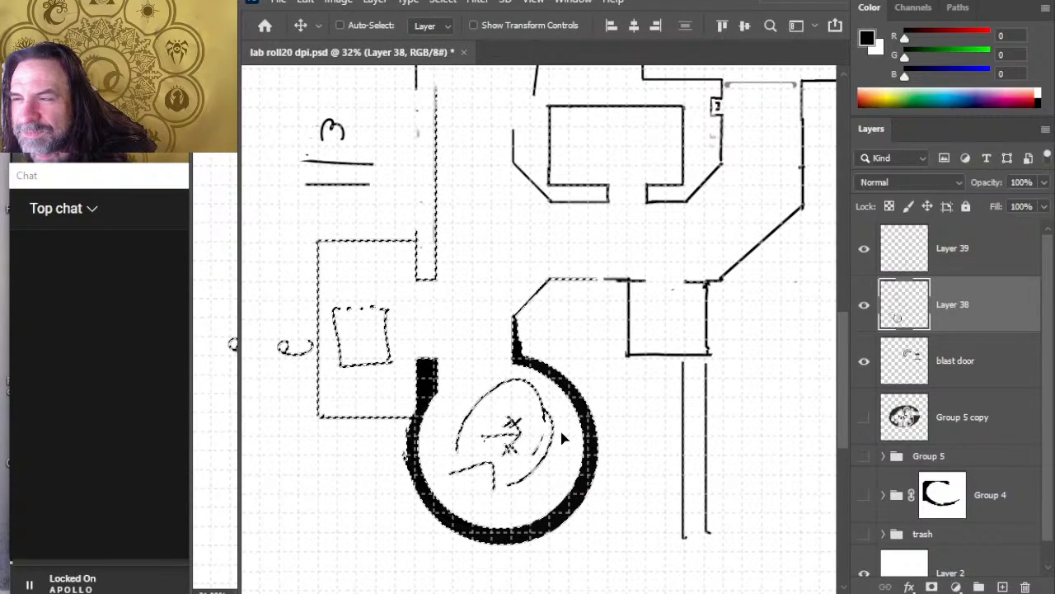
key("Left")
key("Left")
key("Left")
key("Left")
key("Left")
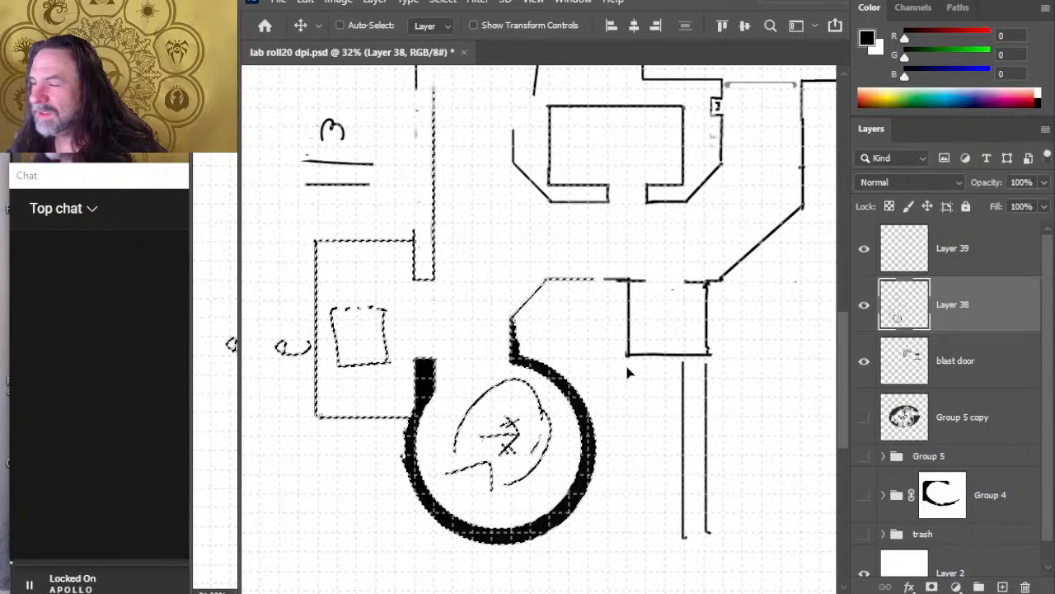
key("ctrl+d")
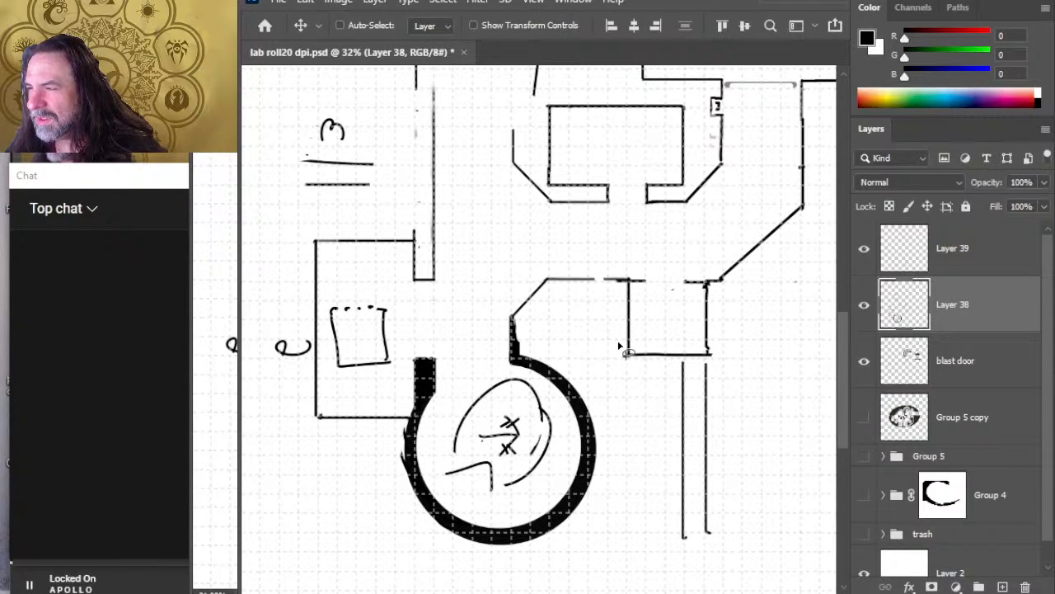
Step: Smudge closed the gap in the corridor wall northeast of the circular room
key("r")
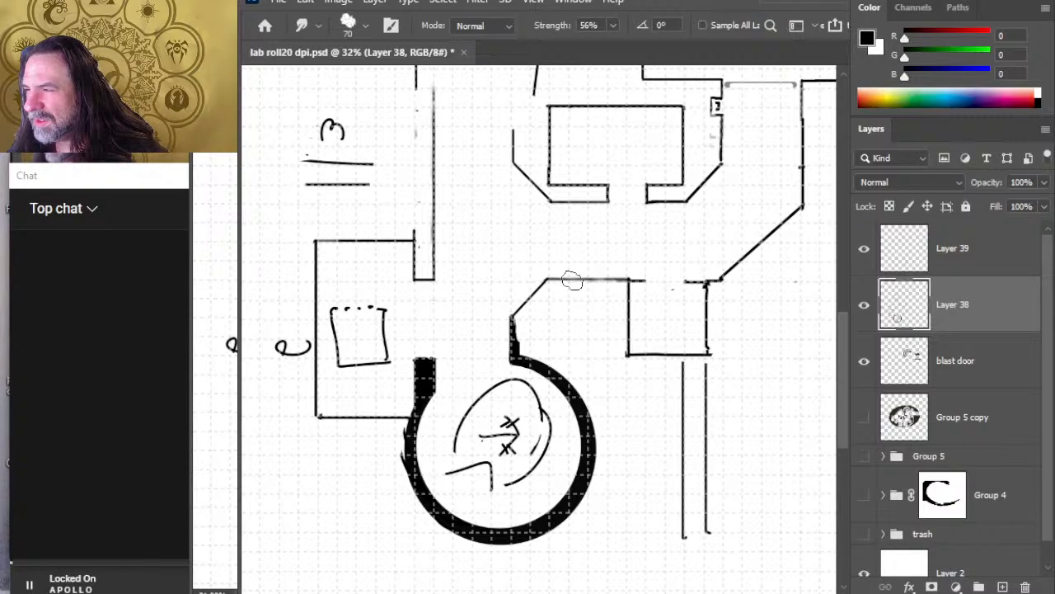
key("z")
left_click_drag(605, 355, 559, 342)
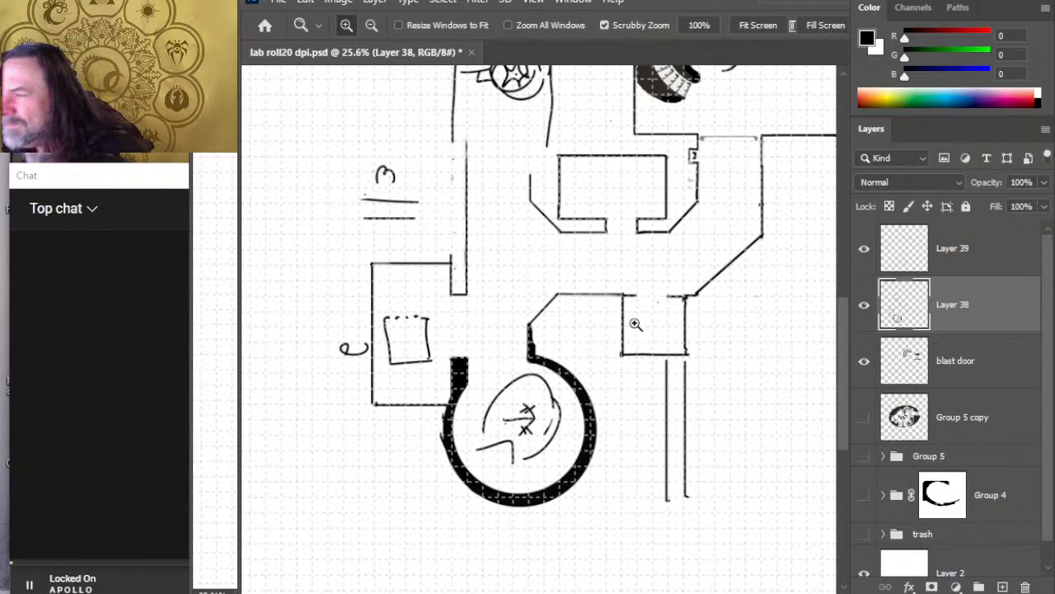
Step: Draw a short jamb on each side of the small southern room's doorway and erase the upper ends of its side walls
key("e")
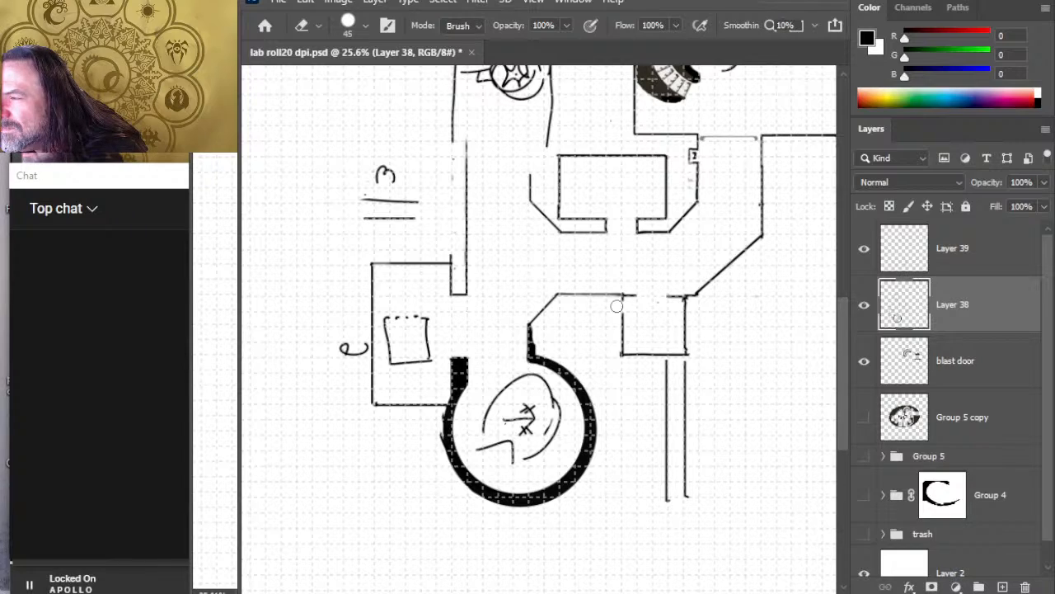
key("b")
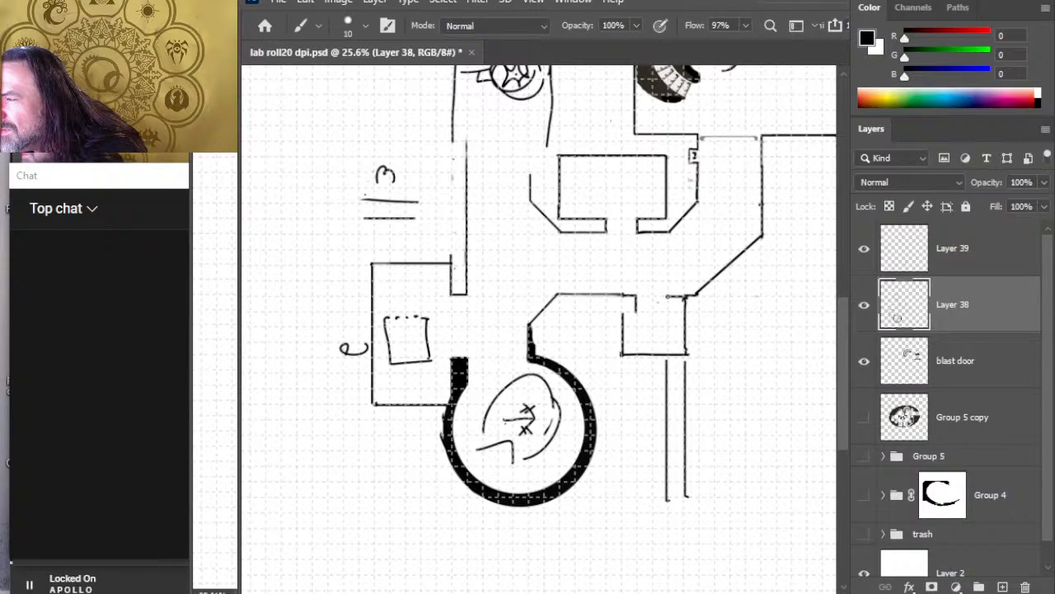
left_click_drag(666, 295, 666, 313)
key("e")
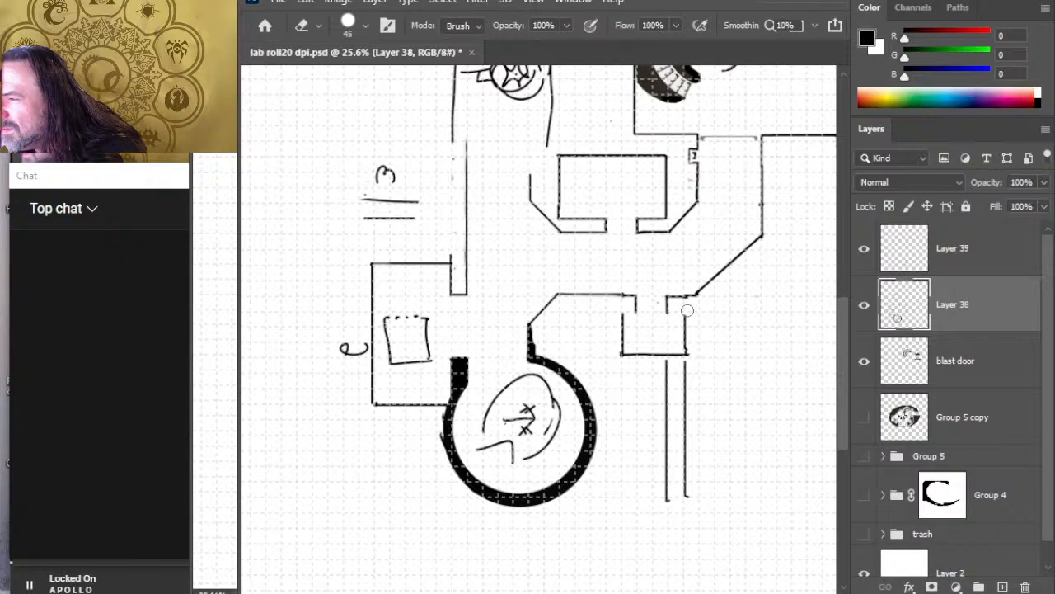
Step: Erase the small room's south and west walls and redraw its outline farther west and south, starting from the doorway's west jamb
left_click_drag(621, 355, 690, 355)
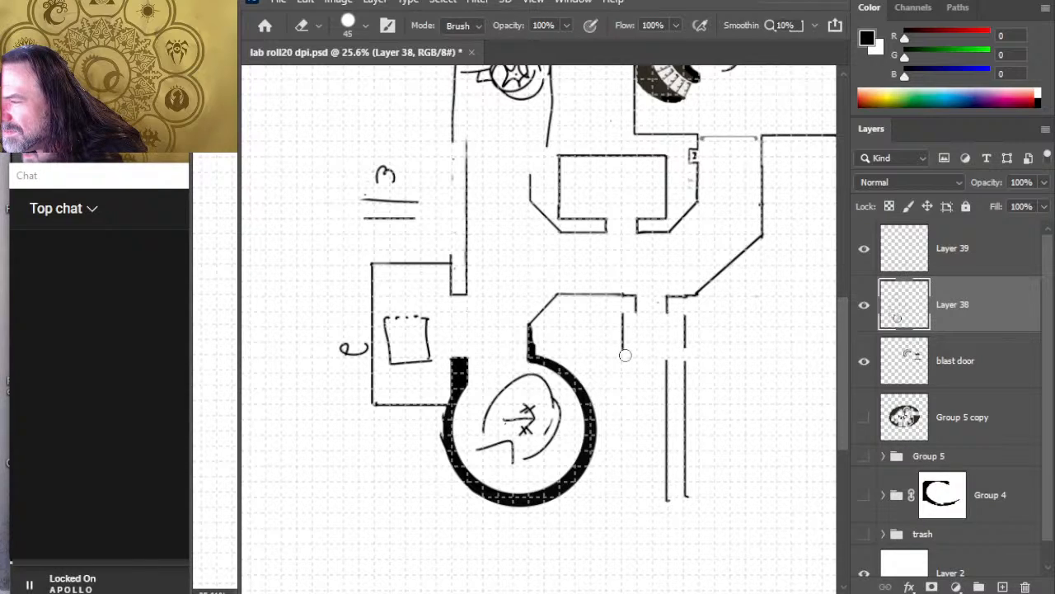
key("b")
key("e")
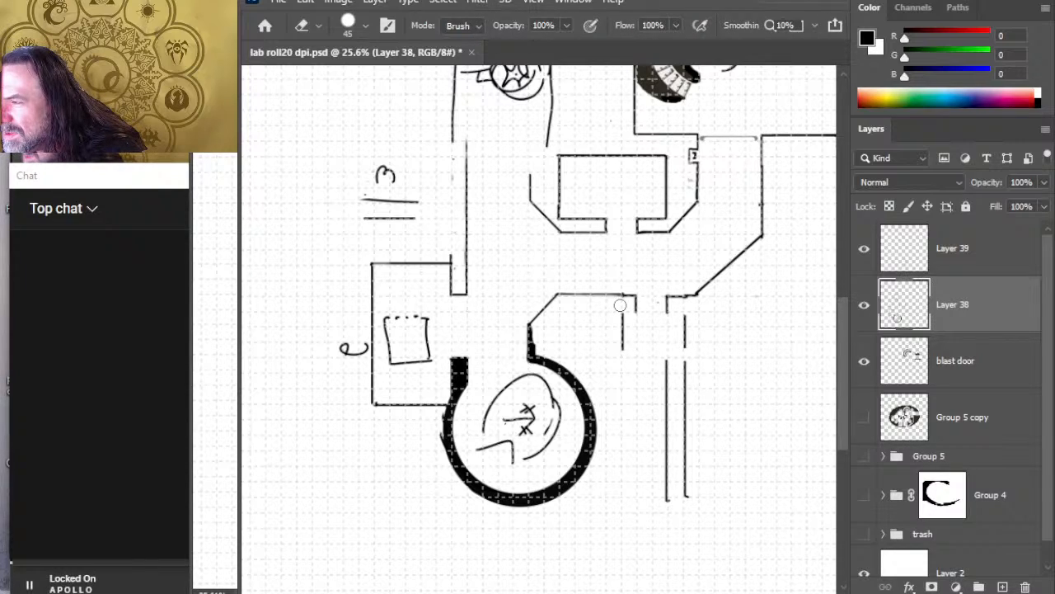
left_click_drag(622, 310, 622, 354)
key("b")
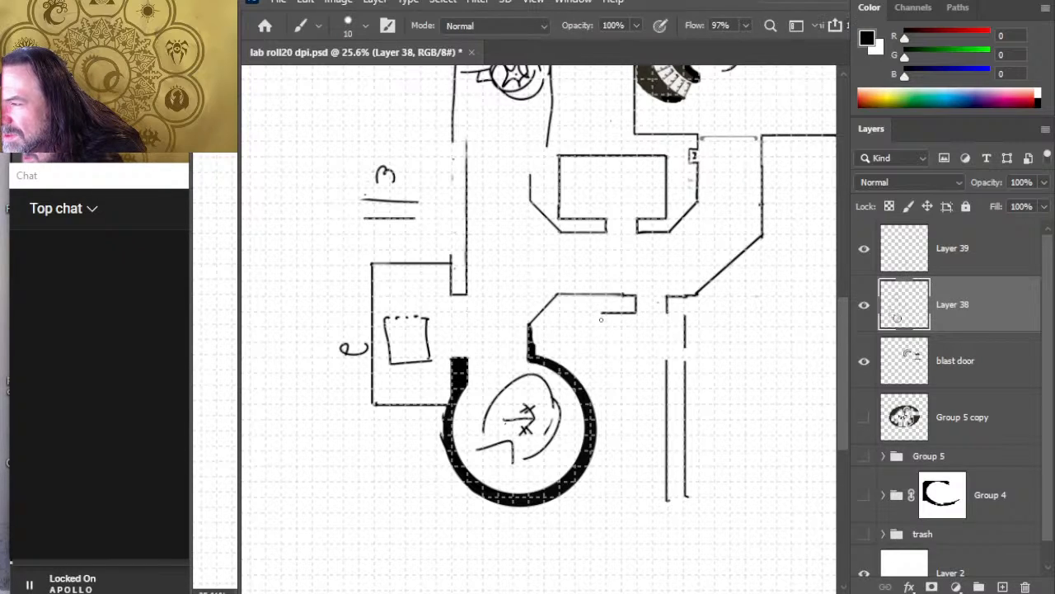
left_click_drag(604, 326, 606, 364)
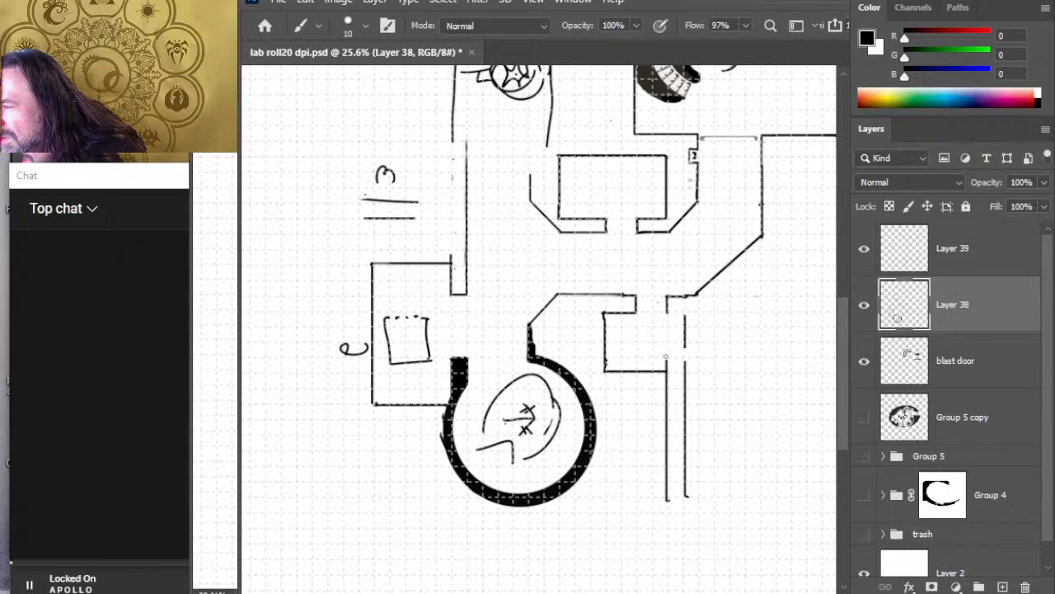
Step: Move the narrow corridor on Layer 39 south so it starts just below the small room
key("e")
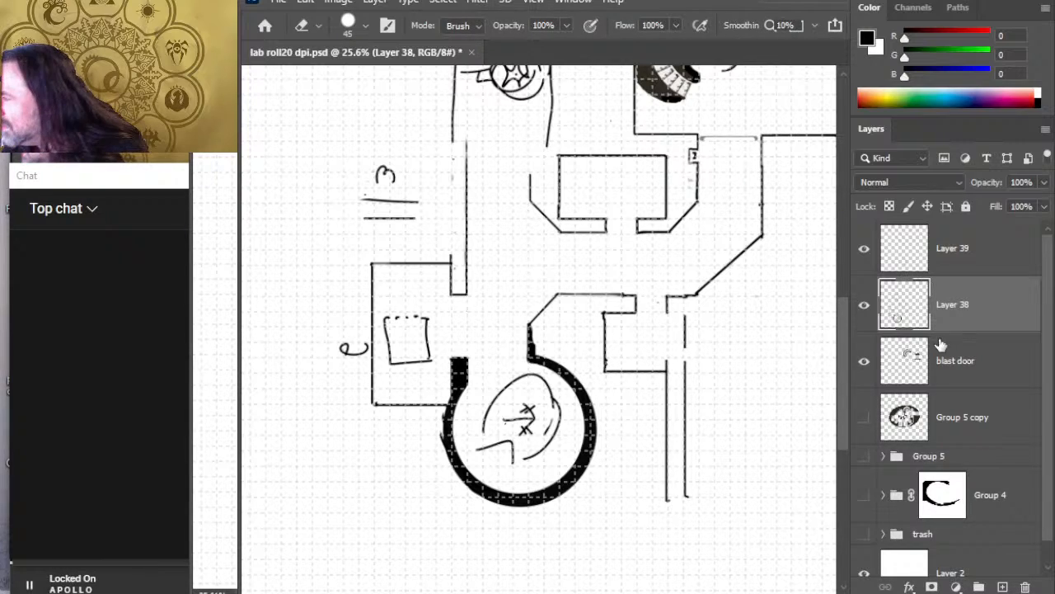
left_click(966, 275)
key("v")
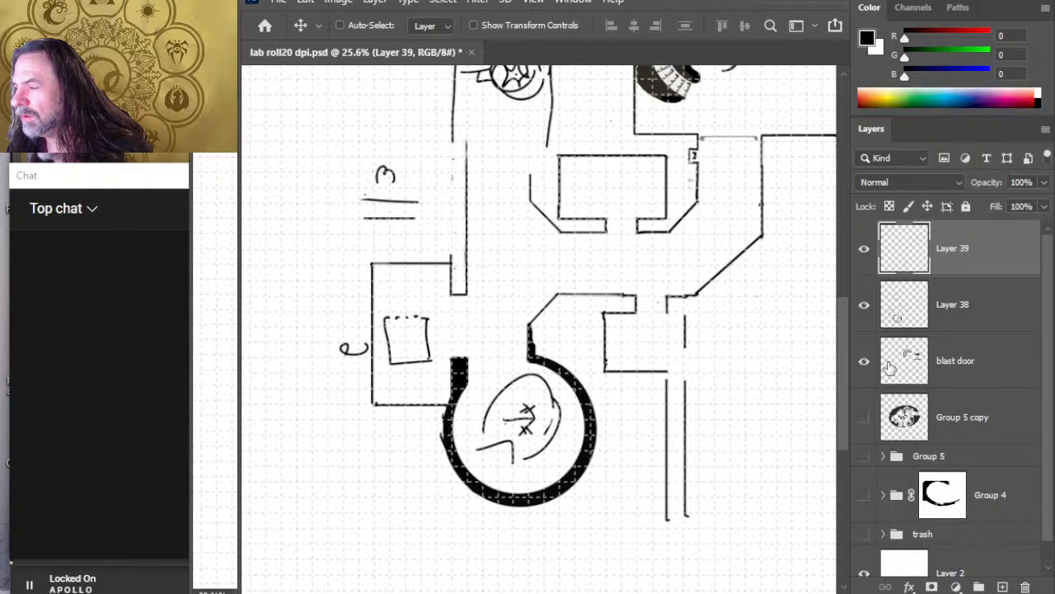
Step: Complete the small room's south and east walls on Layer 38, join them to the east jamb, and erase the overshoot at the southeast corner
left_click(1007, 326)
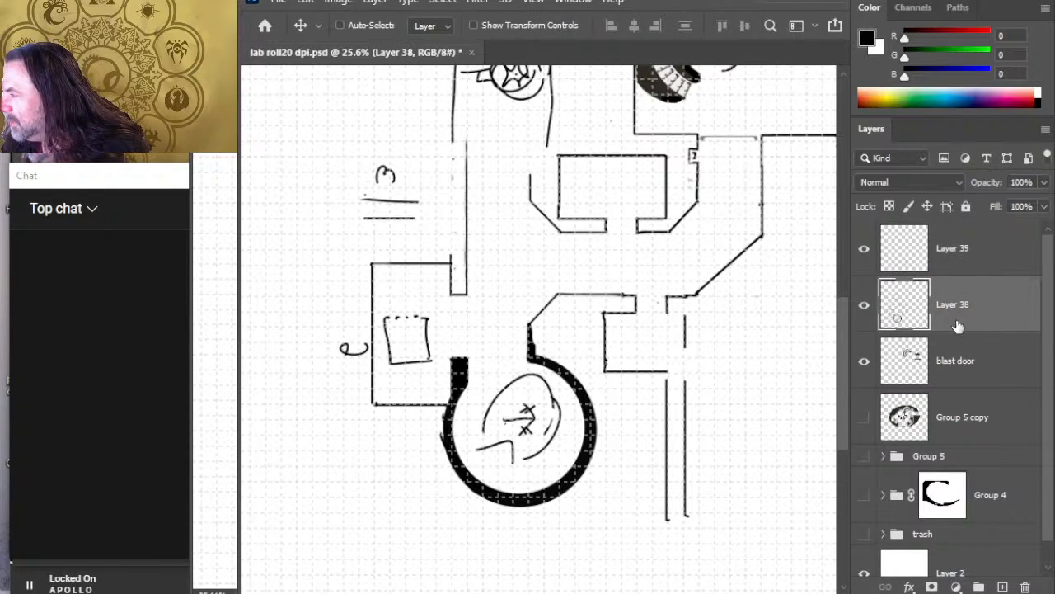
key("b")
mouse_move(666, 372)
left_mouse_down()
mouse_move(683, 371)
mouse_move(684, 344)
left_mouse_up()
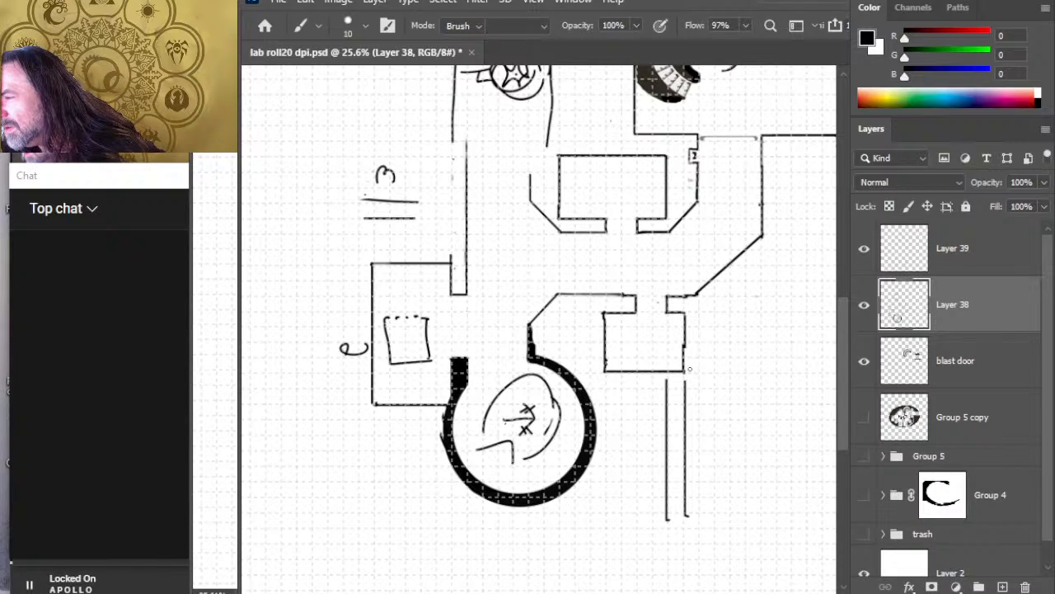
left_click_drag(685, 340, 685, 368)
key("e")
key("b")
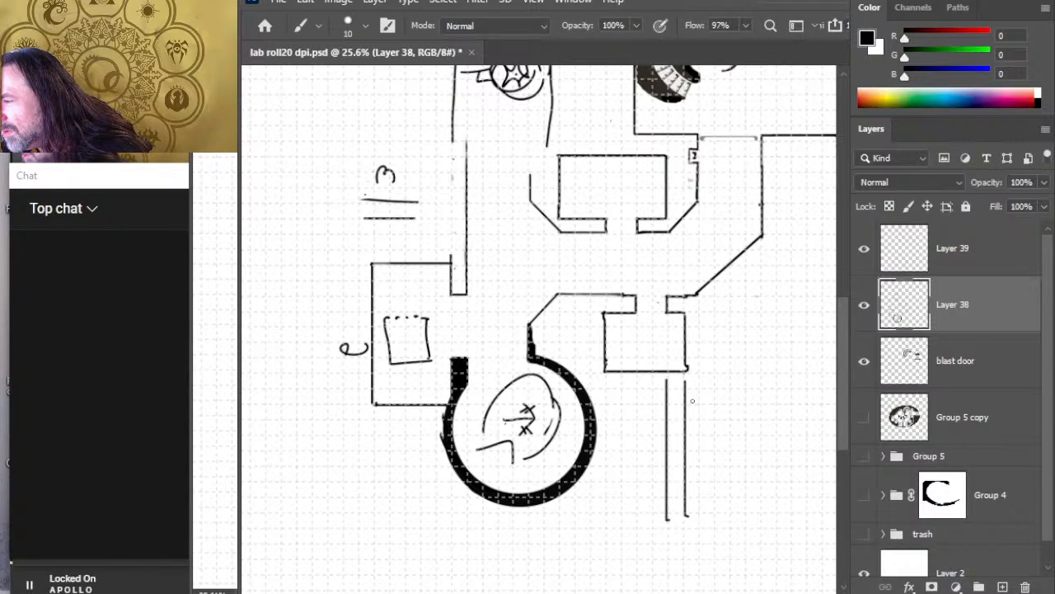
key("e")
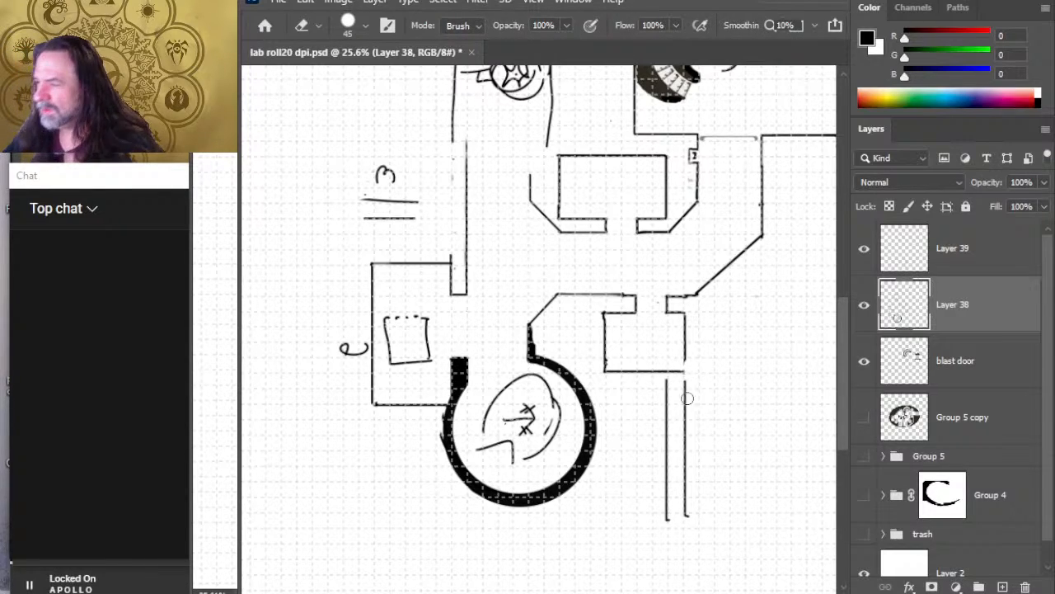
key("z")
left_click_drag(688, 394, 633, 389)
key("ctrl+0")
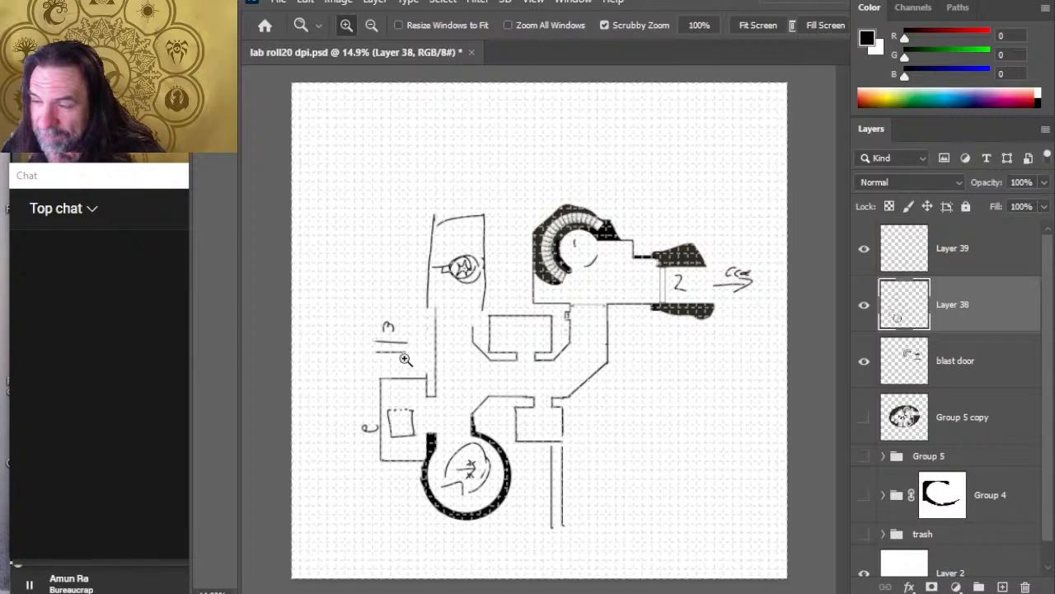
Step: Draw an inner line parallel to the western room's south wall and fill the strip between them with black
key("e")
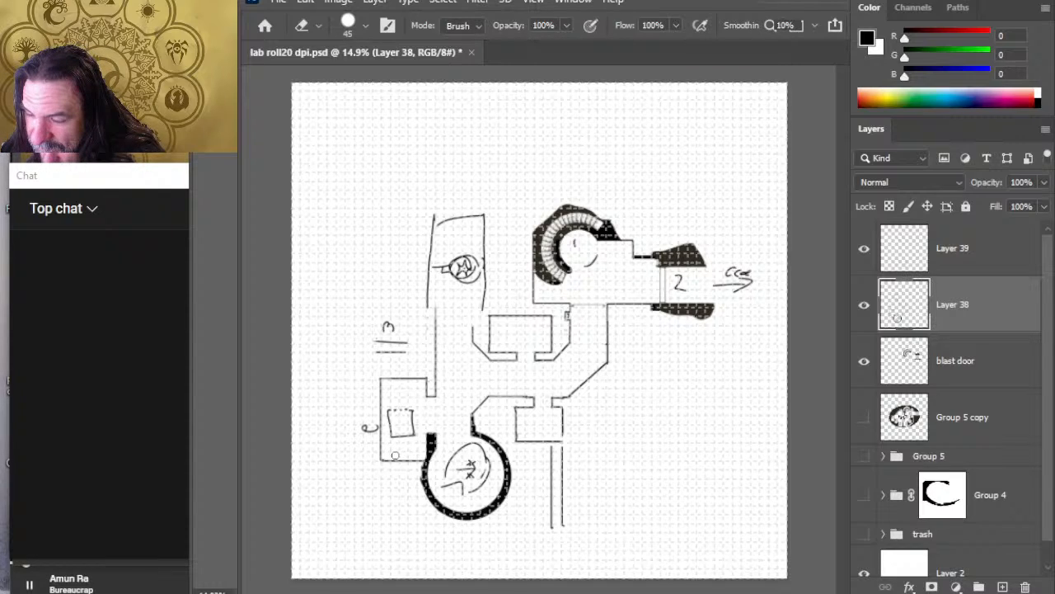
key("b")
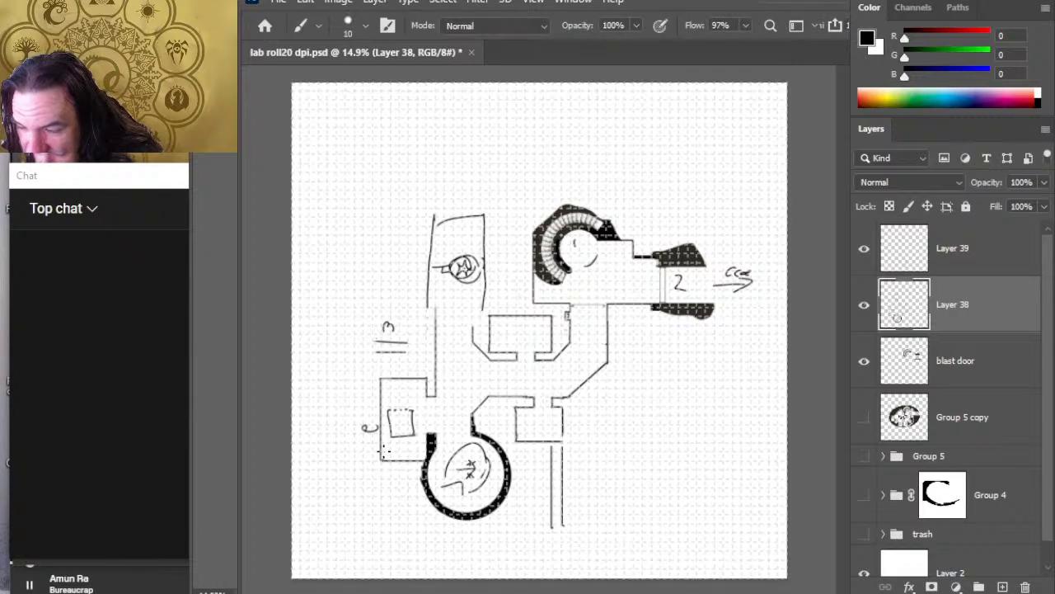
left_click_drag(377, 451, 426, 452)
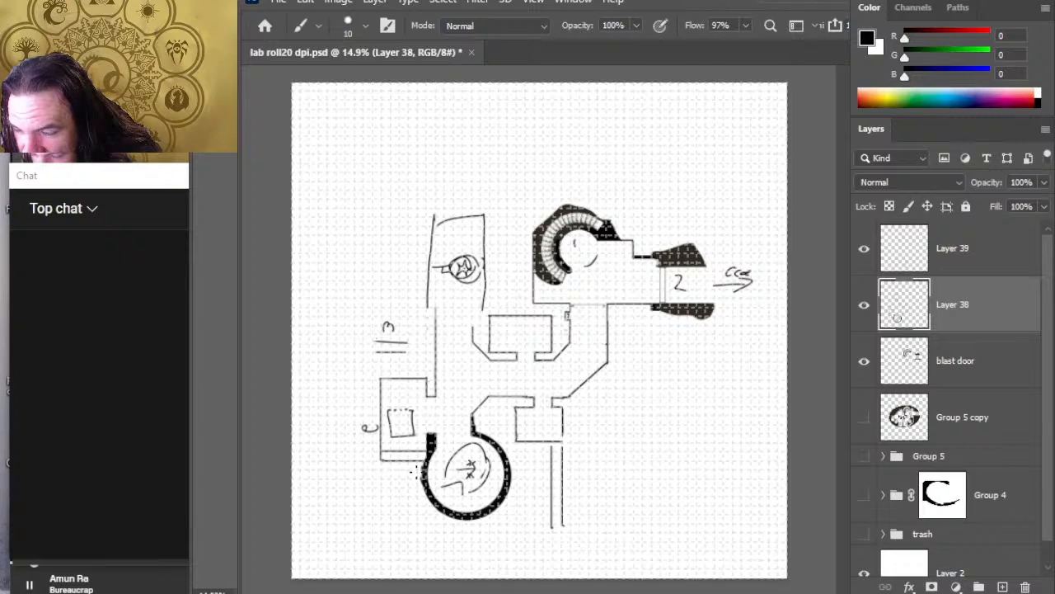
key("g")
left_click(405, 455)
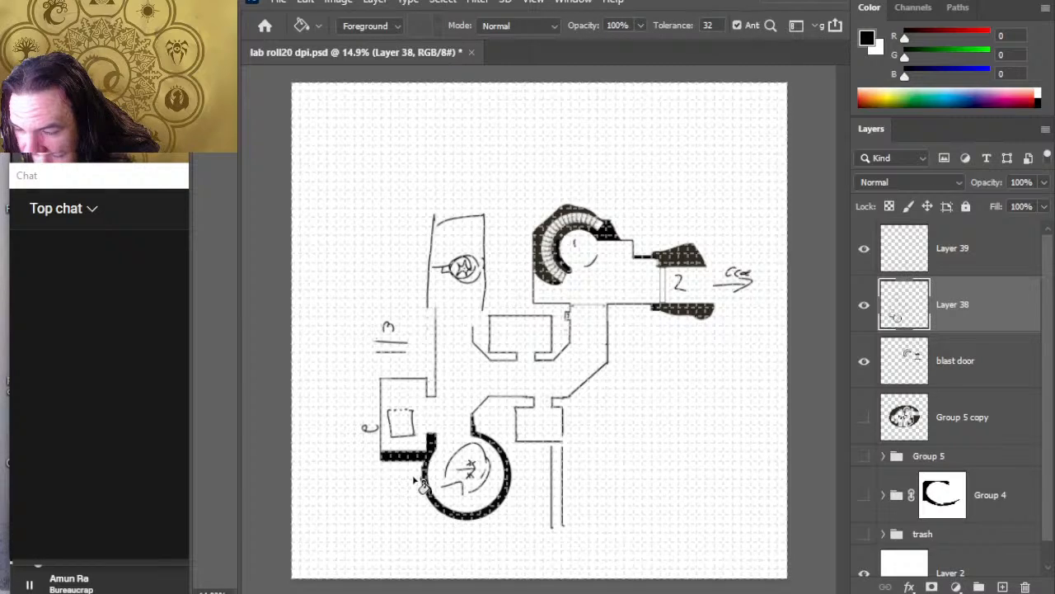
Step: Draw a parallel line behind the angled corridor wall from the circular room to the small room, fill the strip black, and touch it up
key("b")
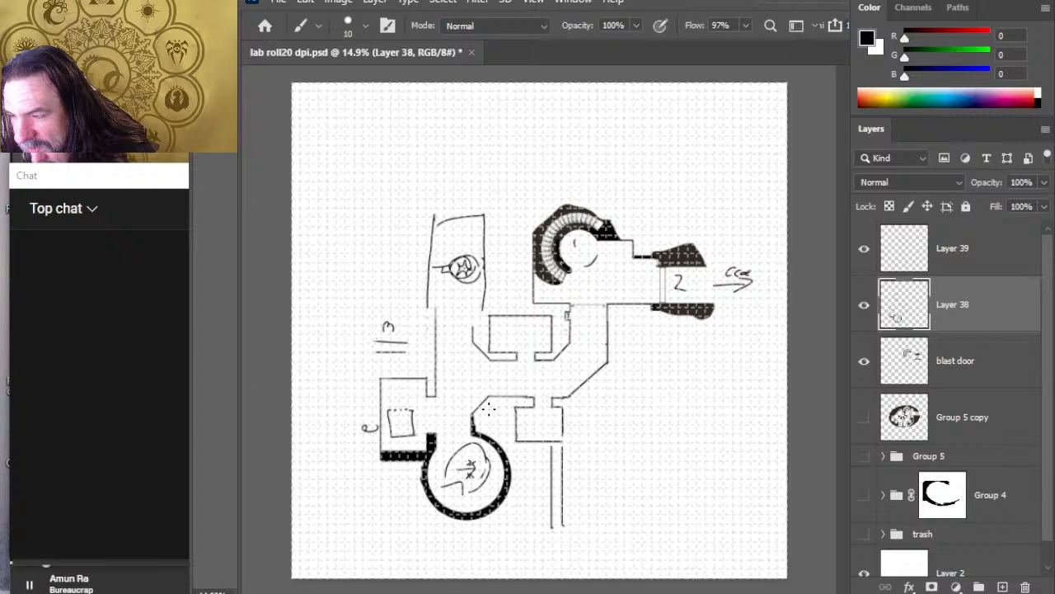
mouse_move(476, 420)
left_mouse_down()
mouse_move(488, 407)
mouse_move(476, 432)
mouse_move(521, 403)
left_mouse_up()
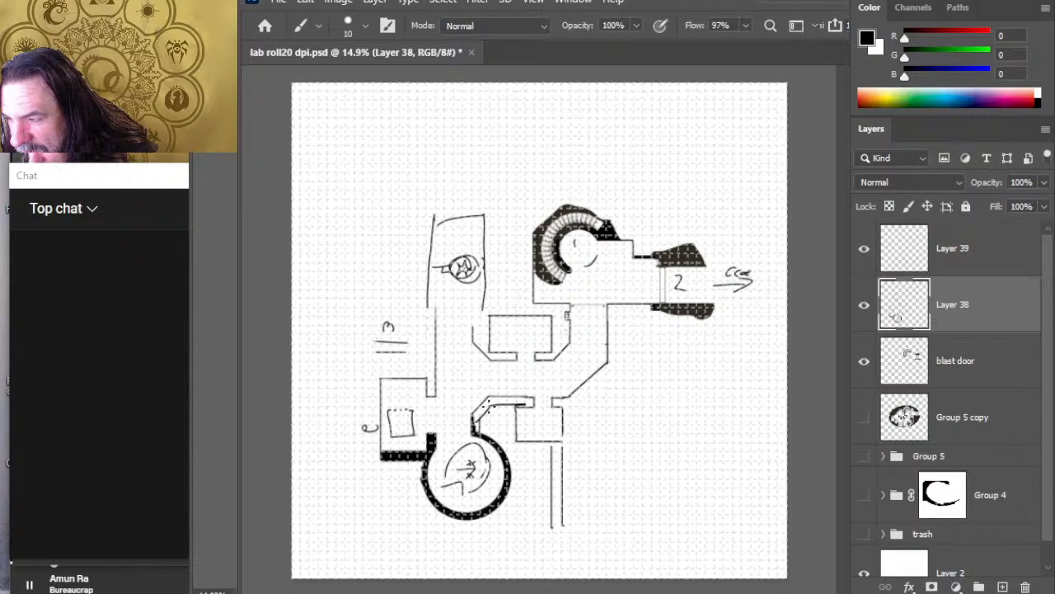
key("g")
left_click(513, 406)
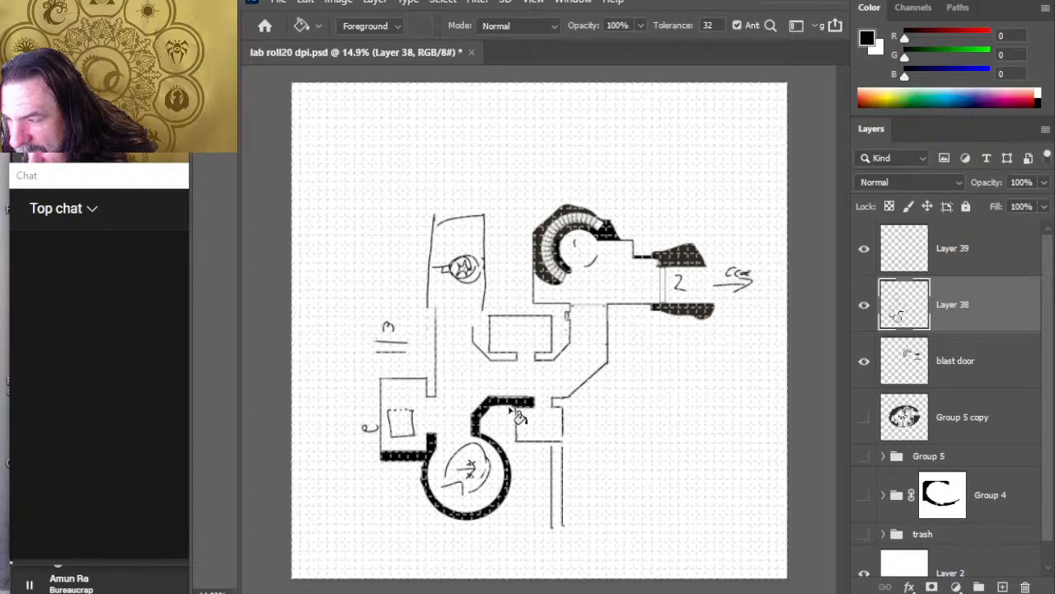
key("b")
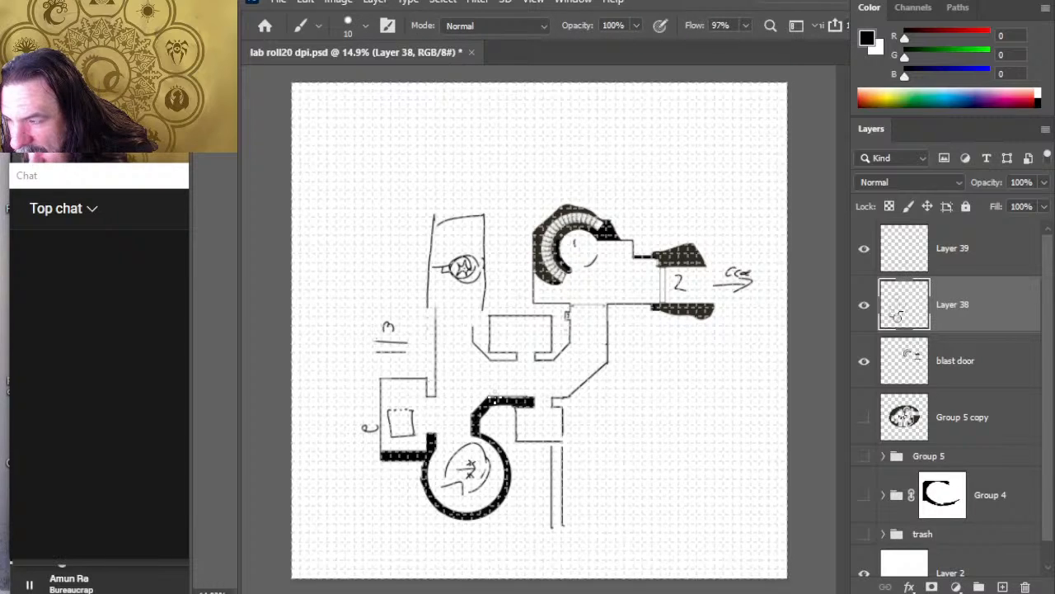
left_click_drag(502, 398, 525, 398)
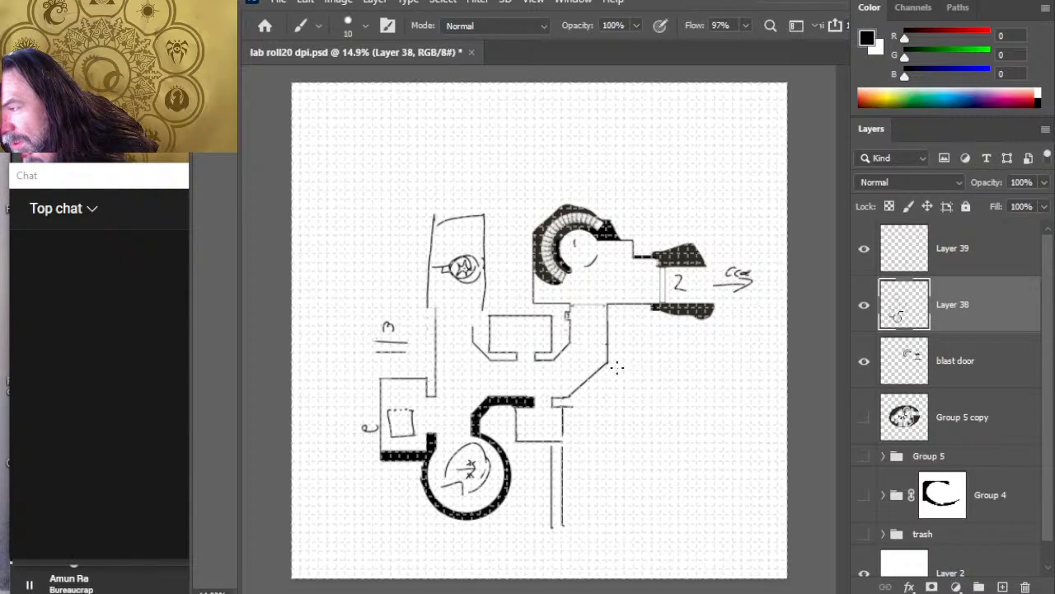
Step: Draw an outer line parallel to the eastern diagonal corridor wall, and check which walls sit on Layer 38 and the blast door layer
left_click_drag(616, 366, 572, 407)
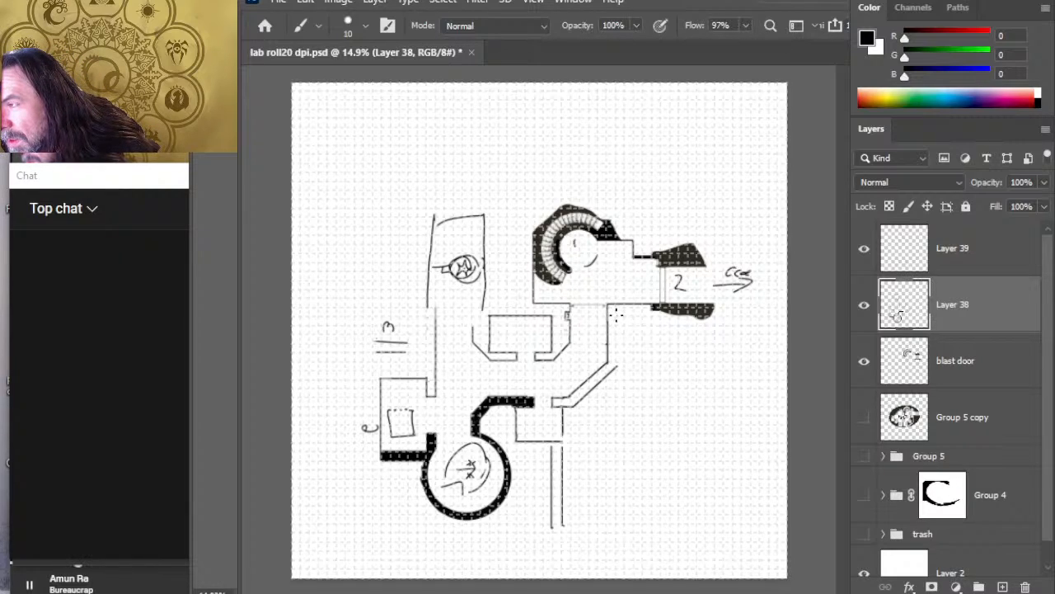
key("z")
left_click_drag(610, 308, 656, 310)
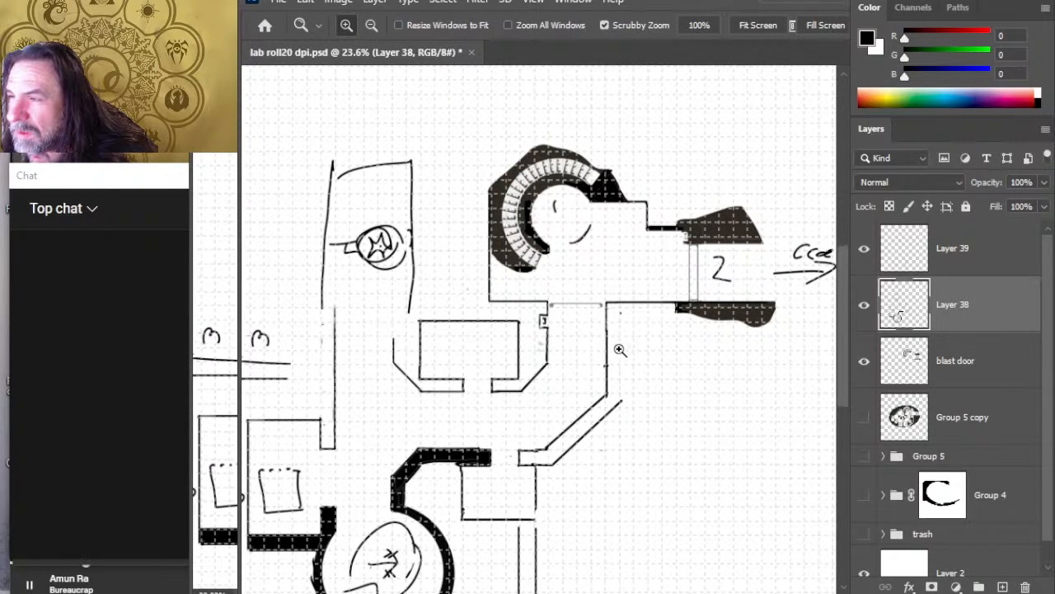
left_click_drag(614, 351, 599, 363)
left_click(864, 305)
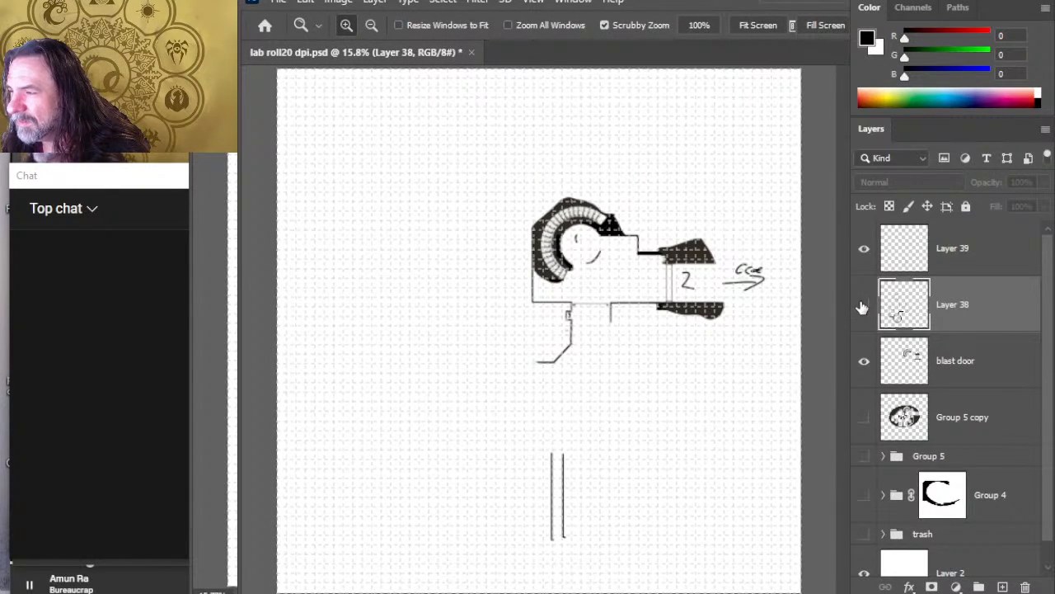
left_click(864, 305)
left_click(865, 362)
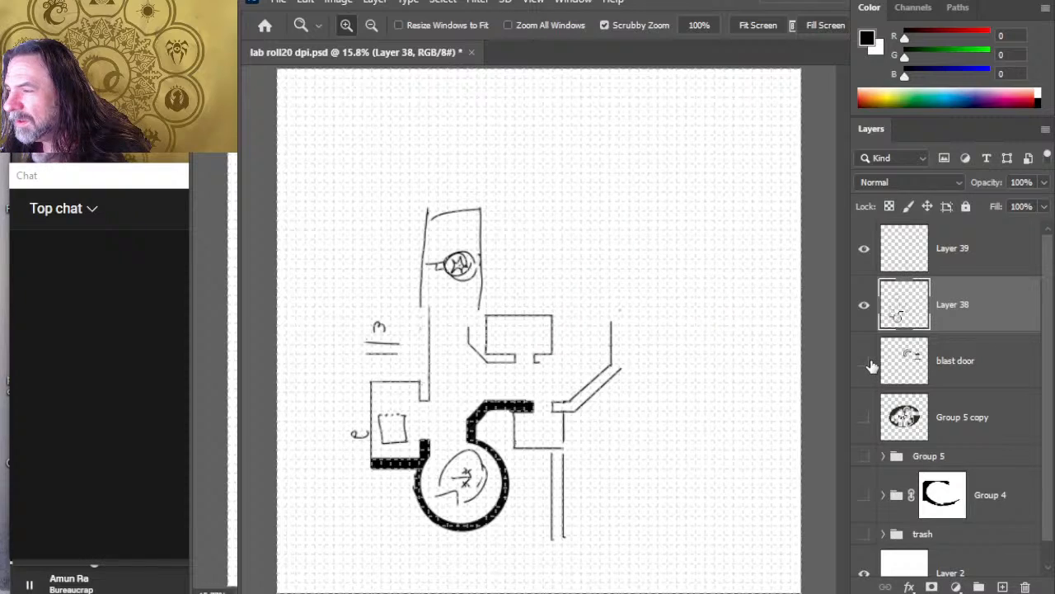
left_click(865, 362)
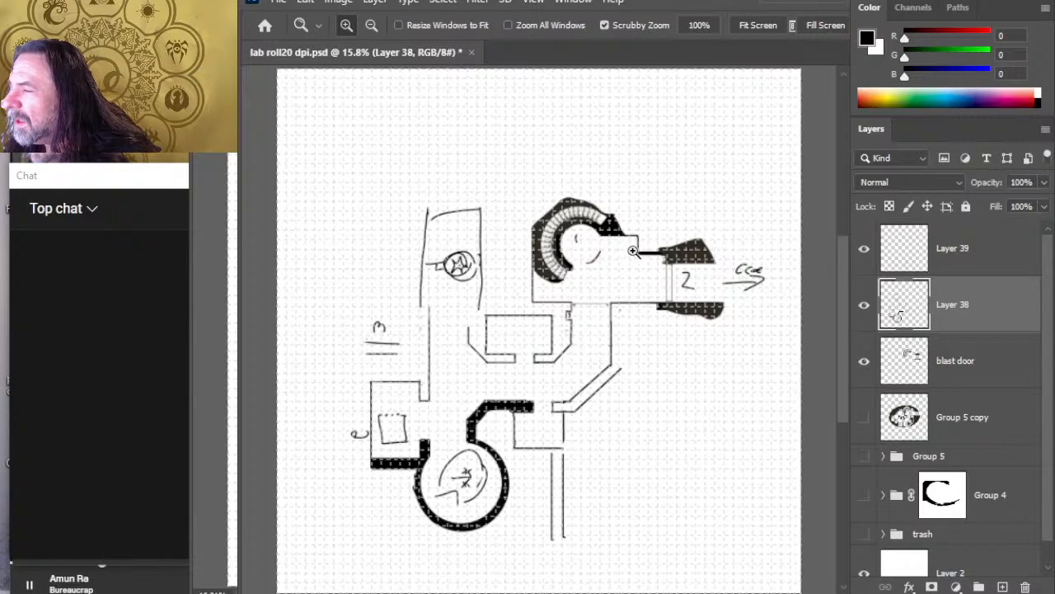
Step: Select the circular stair room and its eastern blast door entrance on the blast door layer and nudge them slightly south onto the grid
scroll(597, 254, "up", 2)
key("l")
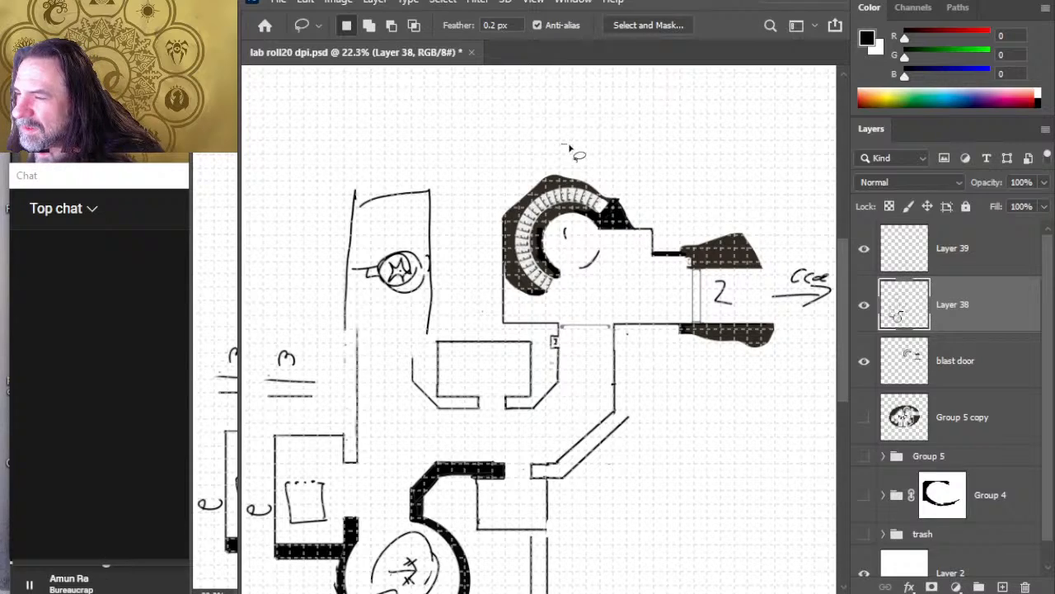
mouse_move(569, 146)
left_mouse_down()
mouse_move(501, 318)
mouse_move(540, 346)
mouse_move(554, 377)
mouse_move(740, 392)
mouse_move(831, 342)
mouse_move(834, 321)
mouse_move(666, 166)
mouse_move(572, 150)
left_mouse_up()
key("v")
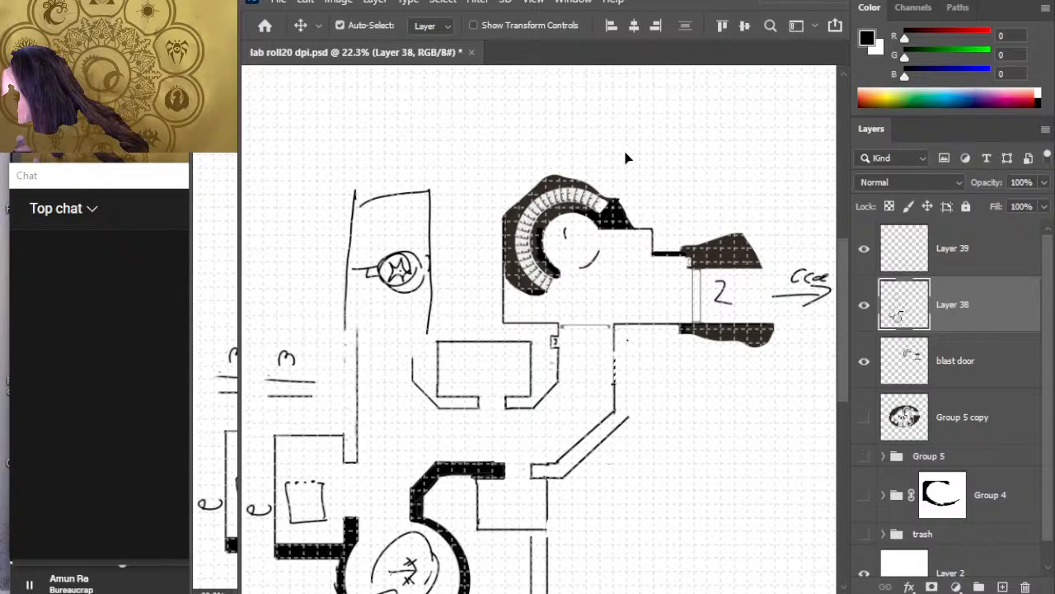
left_click(973, 363)
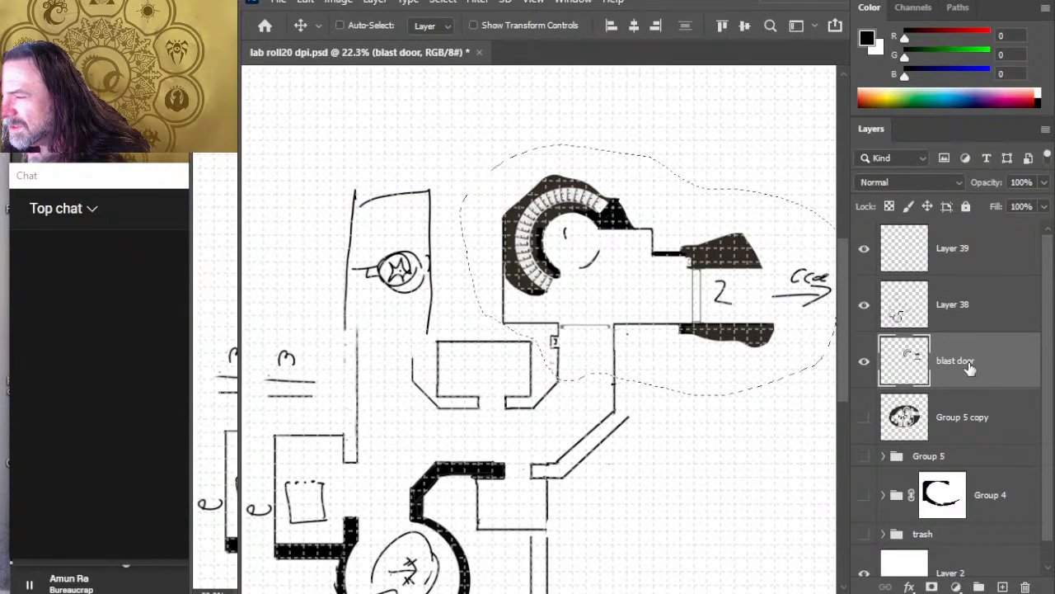
key("Down")
key("Down")
key("Down")
key("Down")
key("Down")
key("Down")
key("Down")
key("Down")
key("Down")
key("Down")
key("Down")
key("Down")
key("Down")
key("Down")
key("Down")
key("Down")
key("Down")
key("Down")
key("Down")
key("Down")
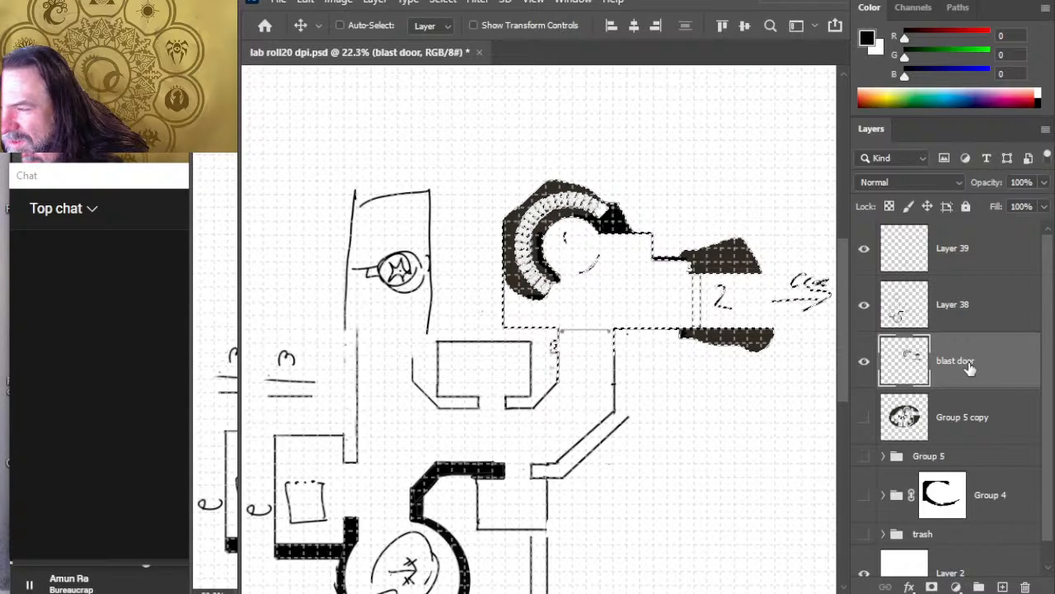
left_click(692, 446)
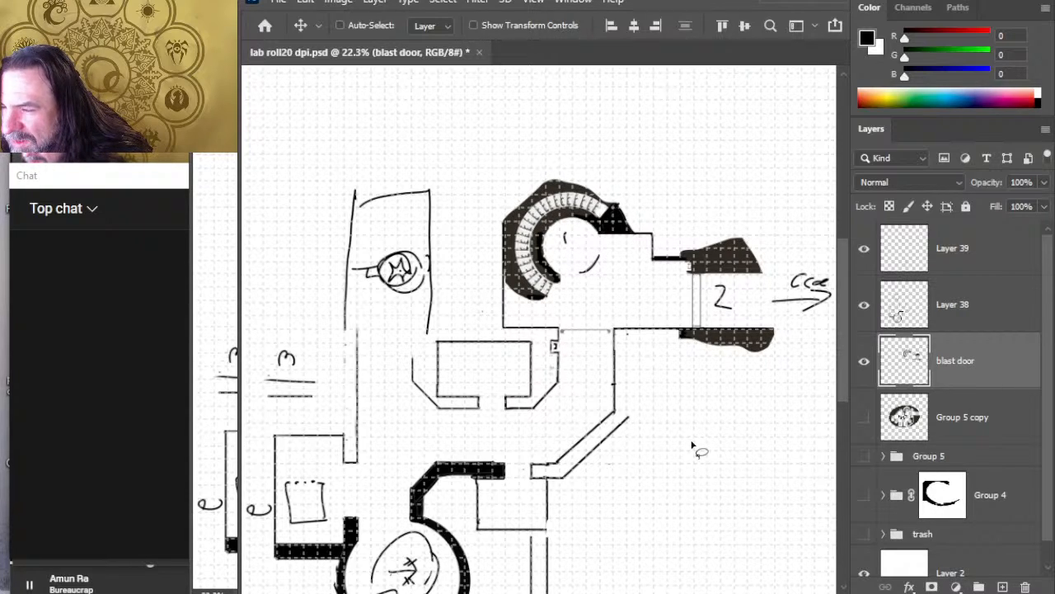
Step: Draw outer parallel lines below the entrance room's south wall and down the corridor's east side to meet the diagonal wall
key("b")
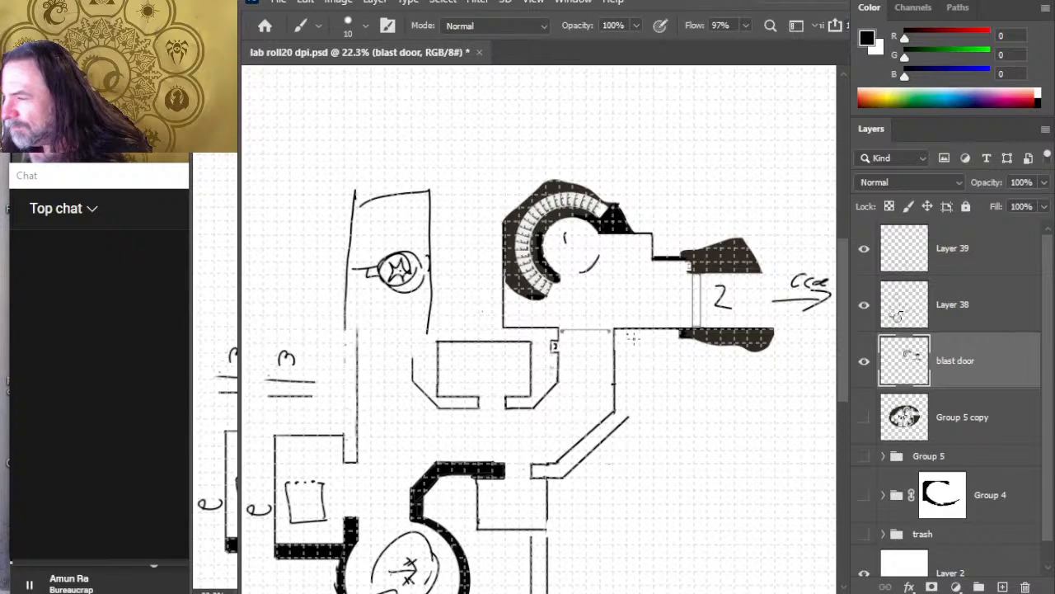
left_click_drag(626, 340, 709, 341)
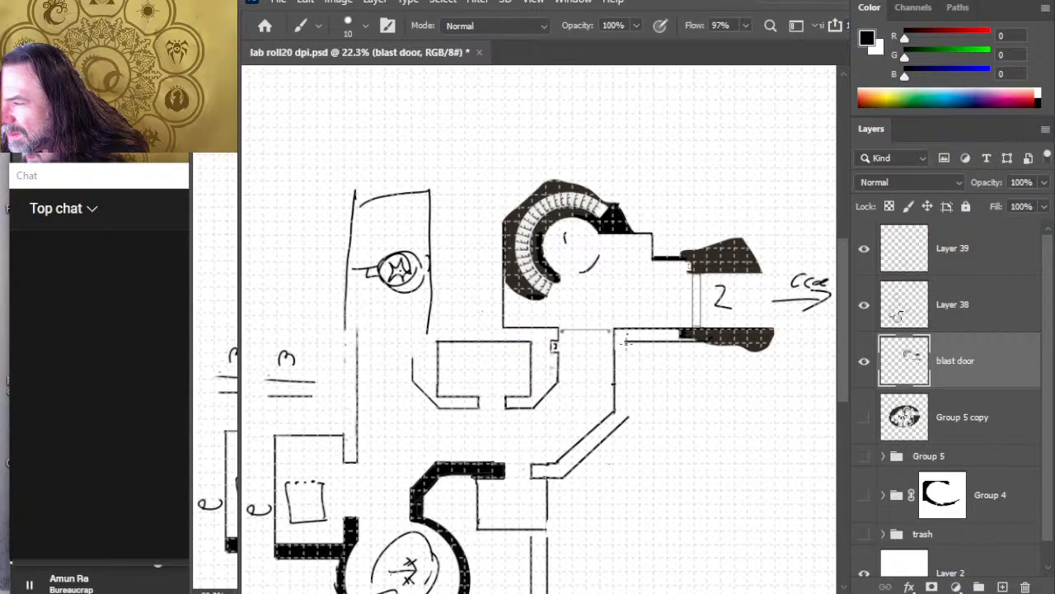
left_click_drag(626, 341, 626, 419)
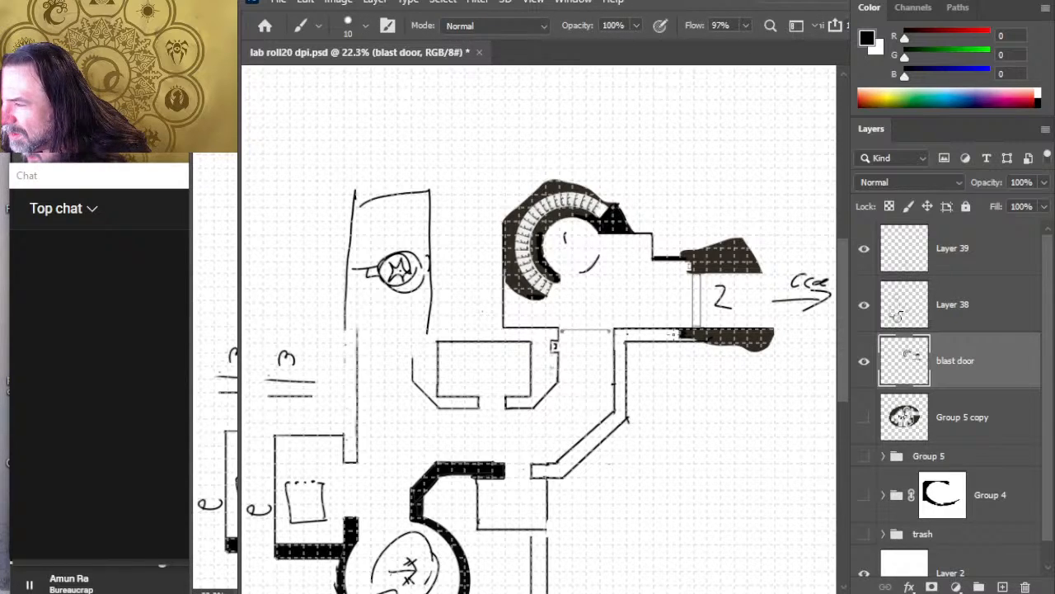
Step: Merge Layer 38 into the blast door layer and fill the outlined strip of the eastern corridor wall with black
key("g")
left_click(671, 359)
key("ctrl+z")
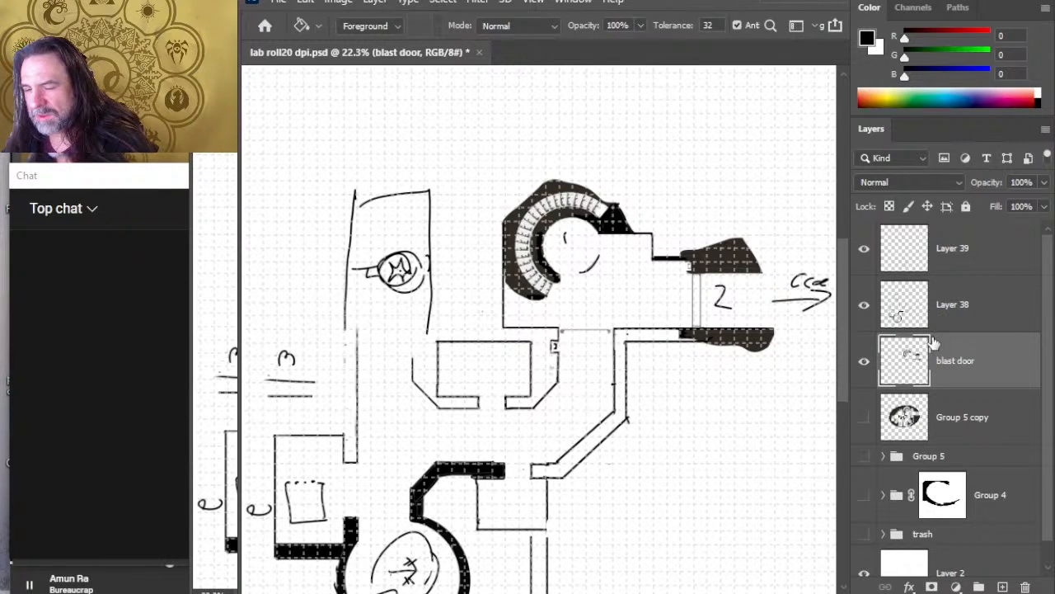
left_click(963, 306)
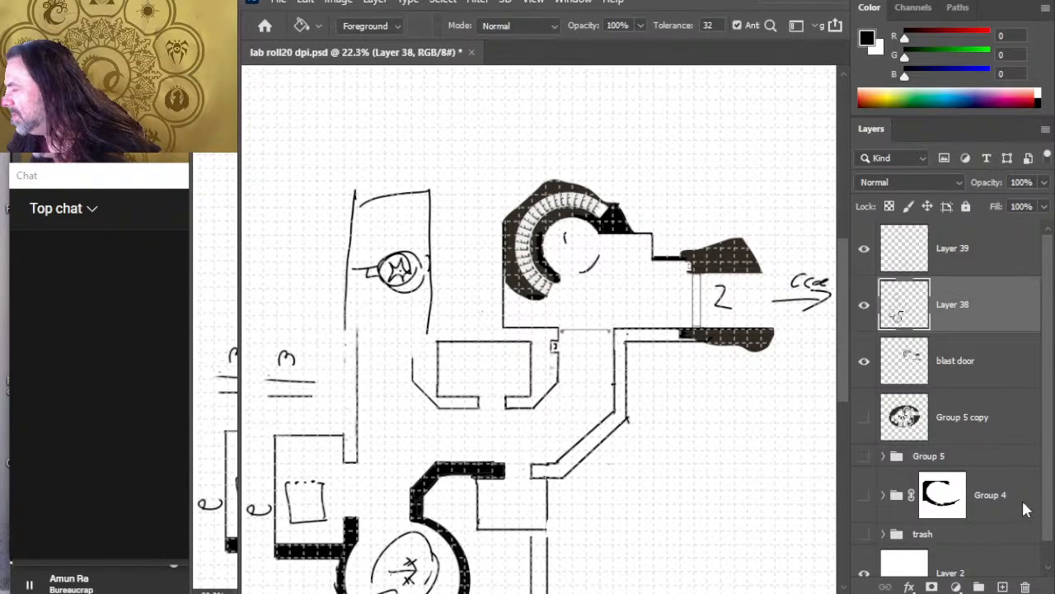
key("ctrl+e")
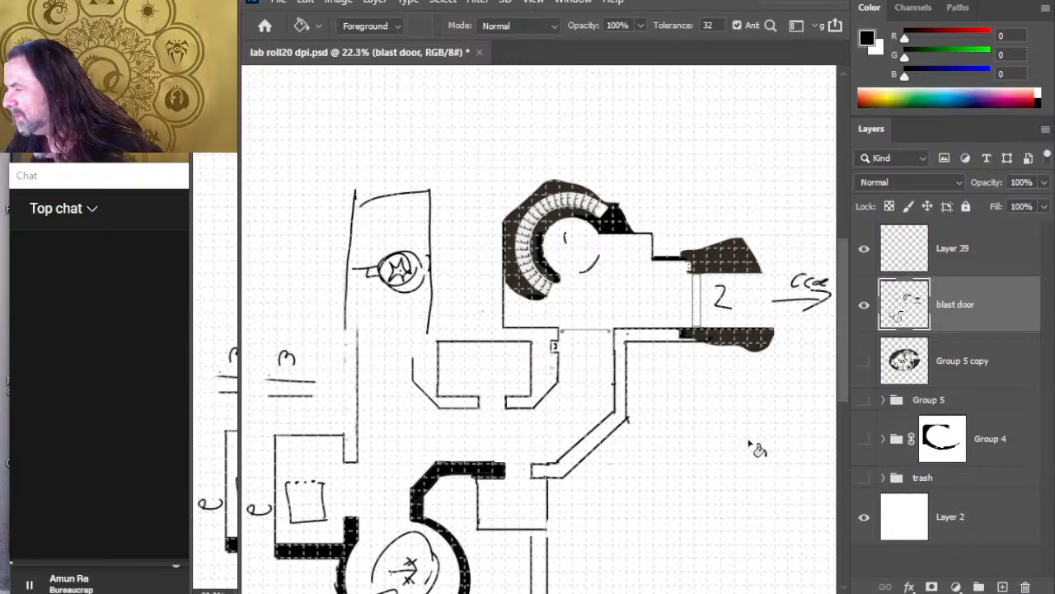
left_click(643, 335)
Step: Select the small room's thin walls south of the doorway and nudge them south to clear the thickened wall, then deselect
key("z")
mouse_move(684, 413)
left_mouse_down()
mouse_move(644, 402)
mouse_move(596, 434)
left_mouse_up()
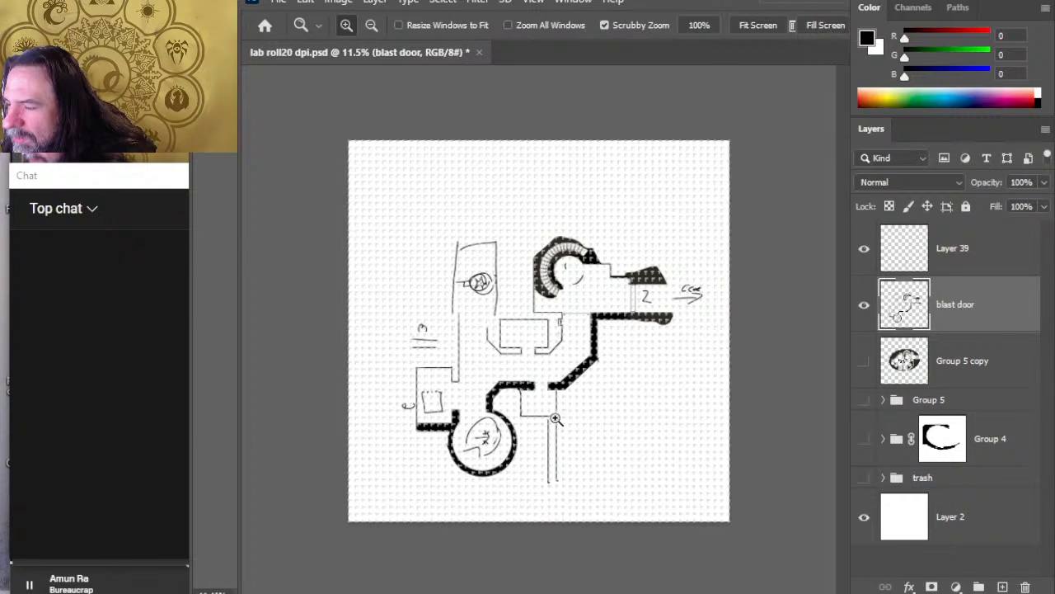
left_click_drag(556, 415, 577, 417)
key("l")
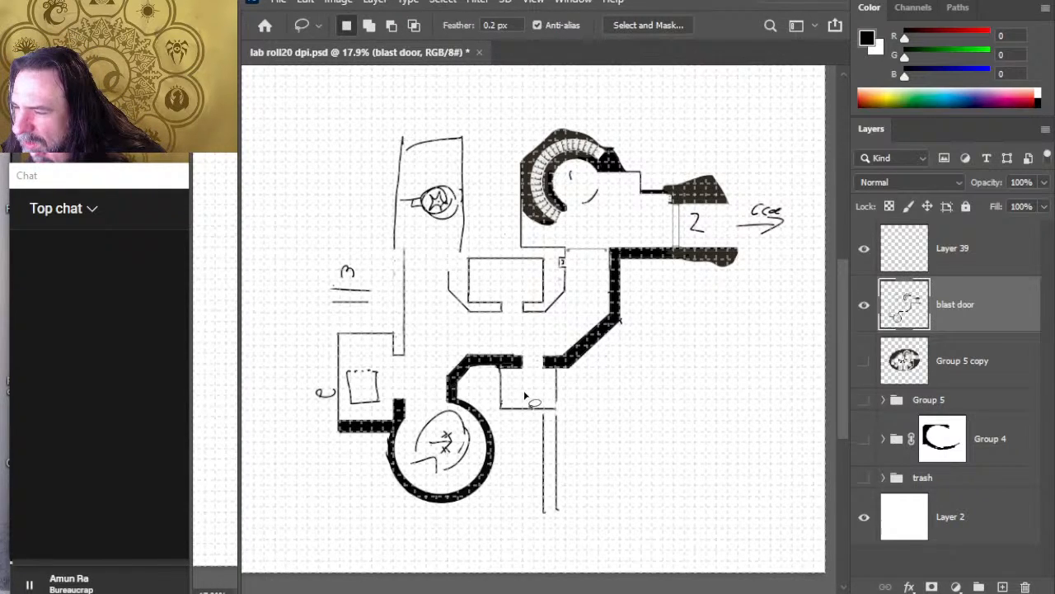
mouse_move(521, 394)
left_mouse_down()
mouse_move(566, 533)
mouse_move(601, 416)
mouse_move(521, 397)
left_mouse_up()
key("v")
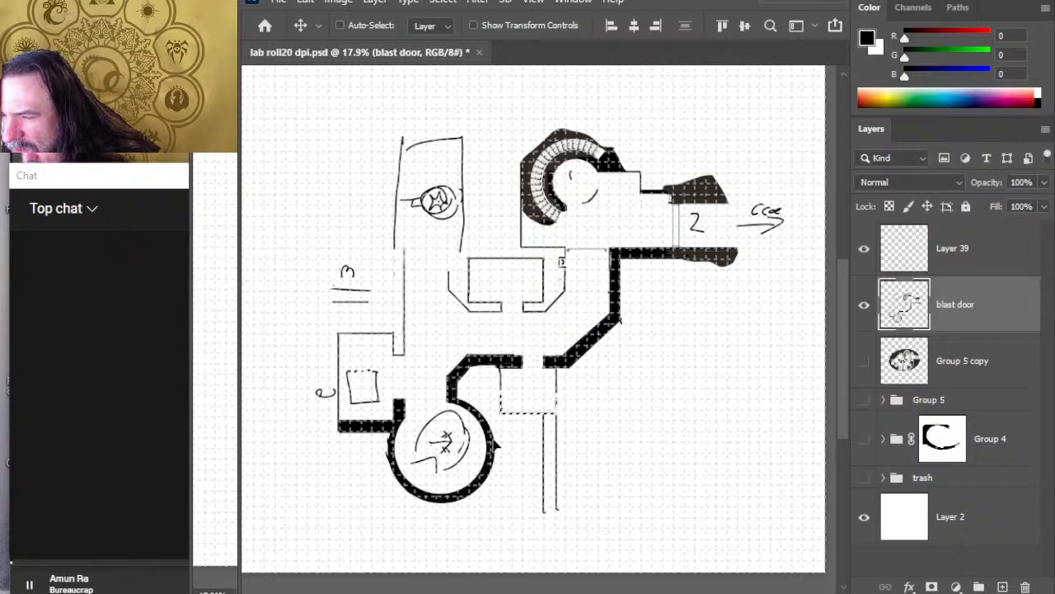
key("shift+Down")
key("shift+Down")
key("shift+Down")
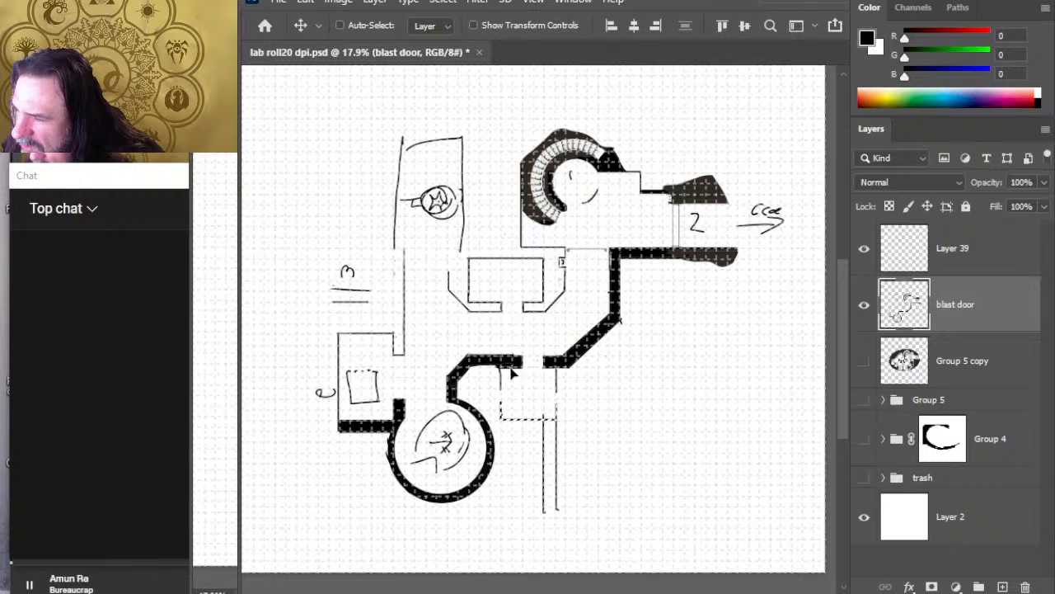
key("ctrl+d")
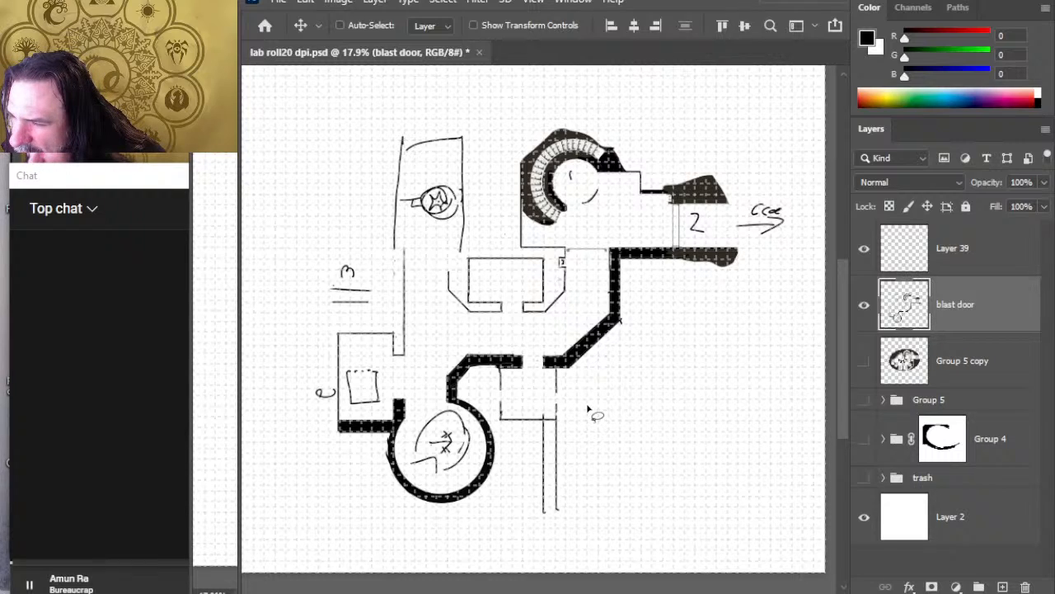
Step: Move the narrow vertical corridor on Layer 39 south so it starts just below the small room
key("r")
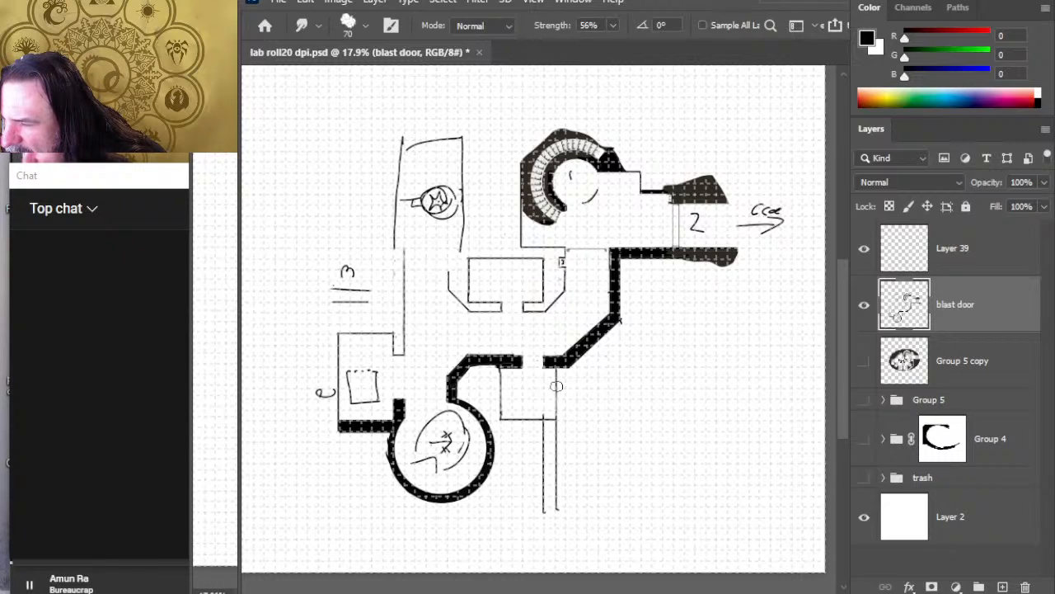
key("e")
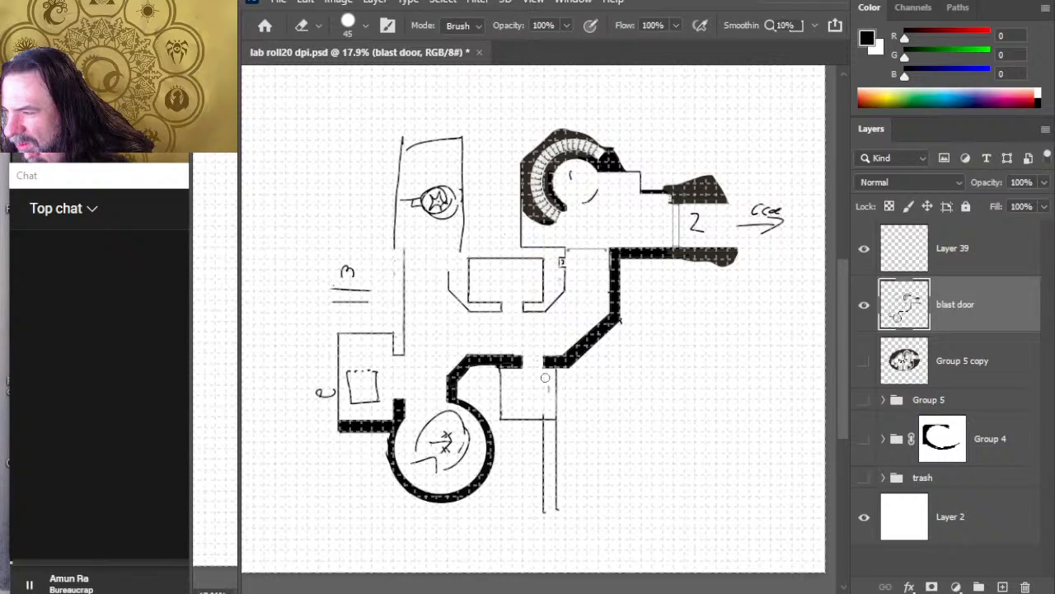
left_click(993, 262)
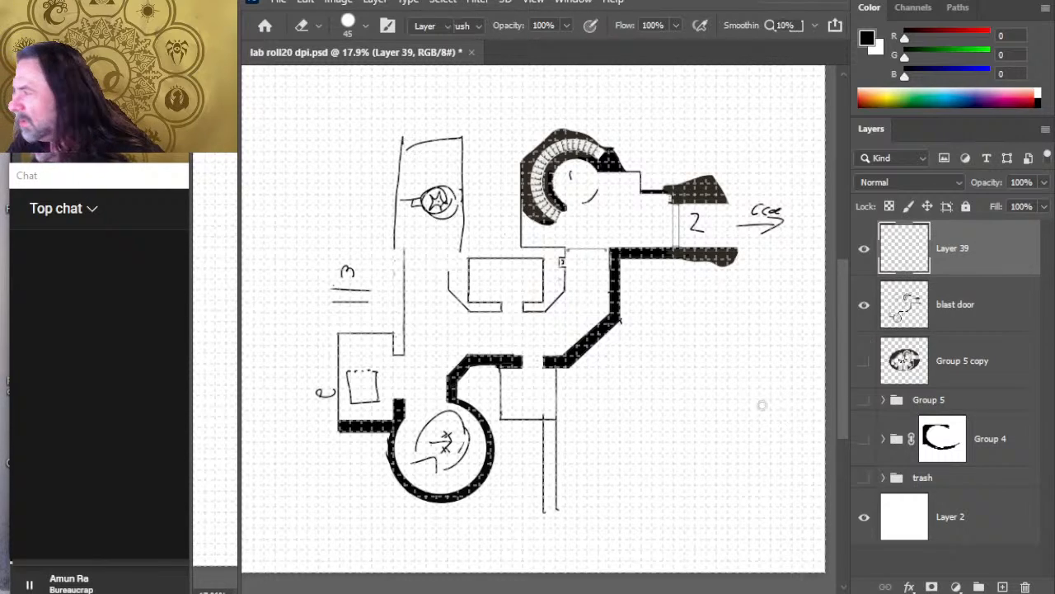
key("v")
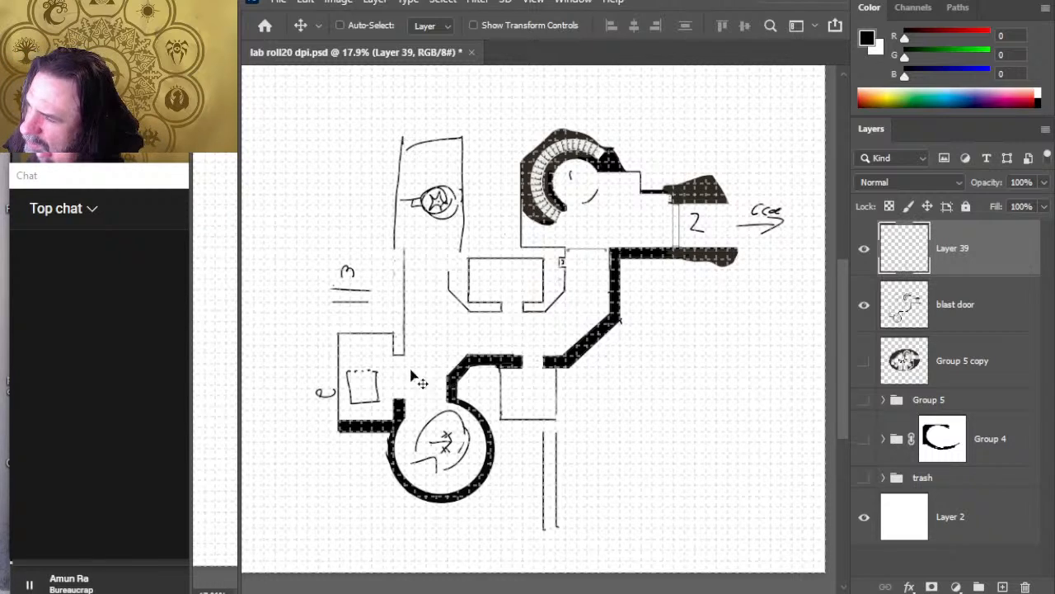
Step: Trim and touch up the black wall at the small room's northwest corner and doorway on the blast door layer, reducing the eraser to size 9
key("e")
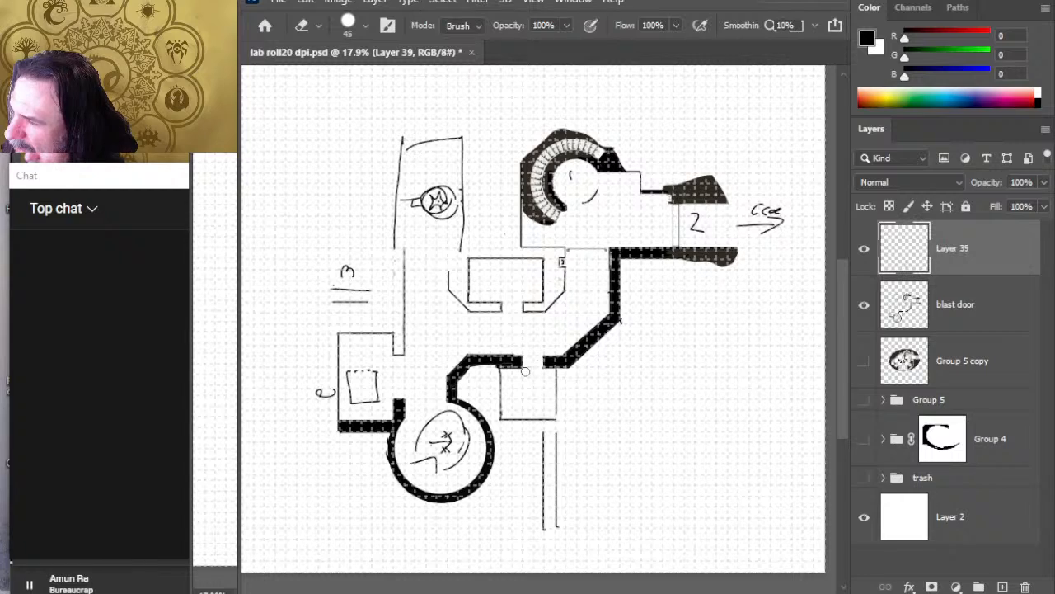
left_click(963, 307)
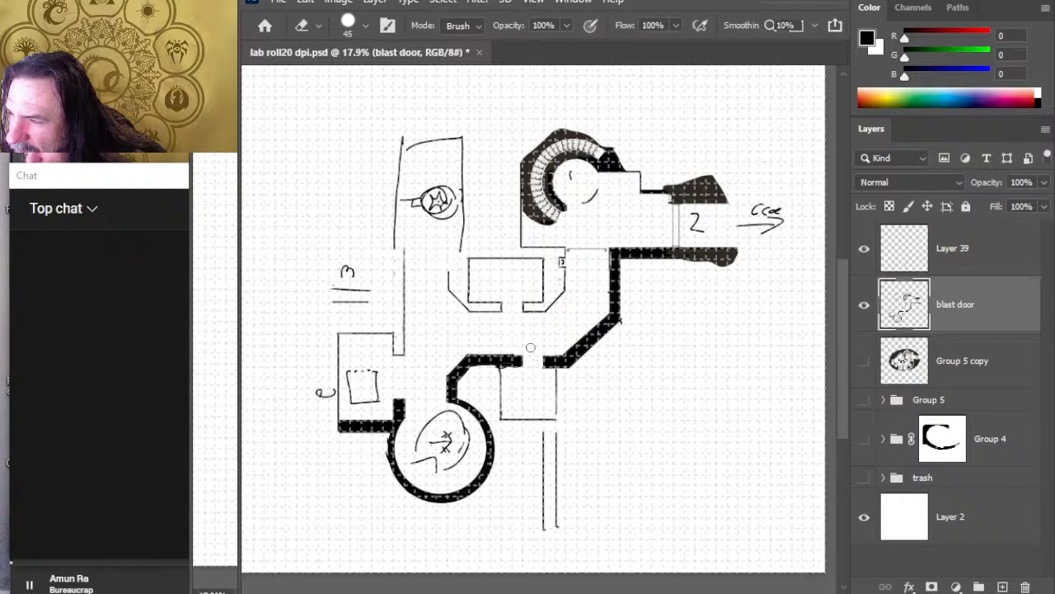
key("b")
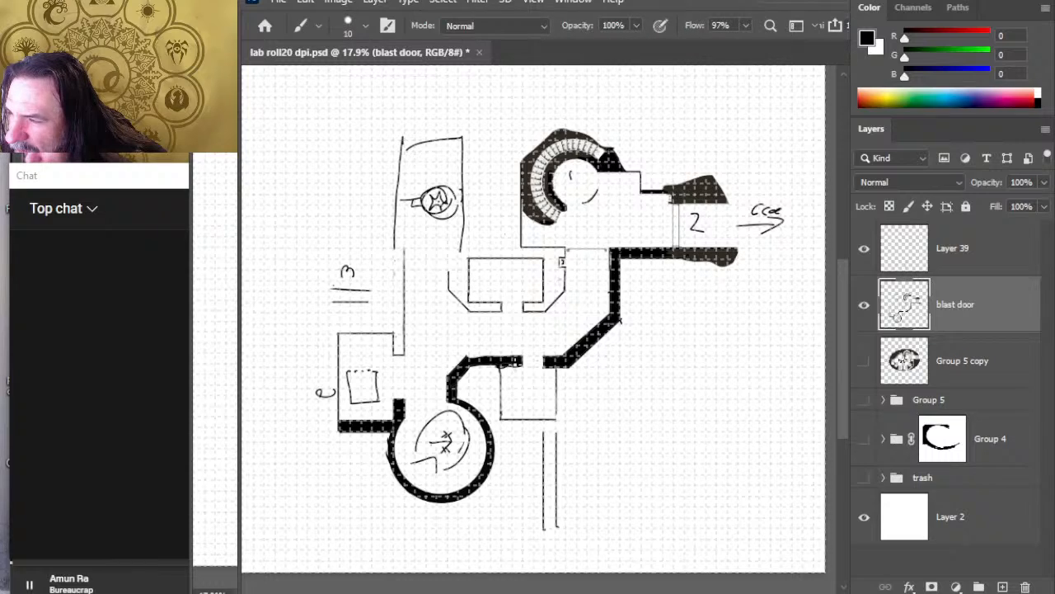
left_click(521, 360)
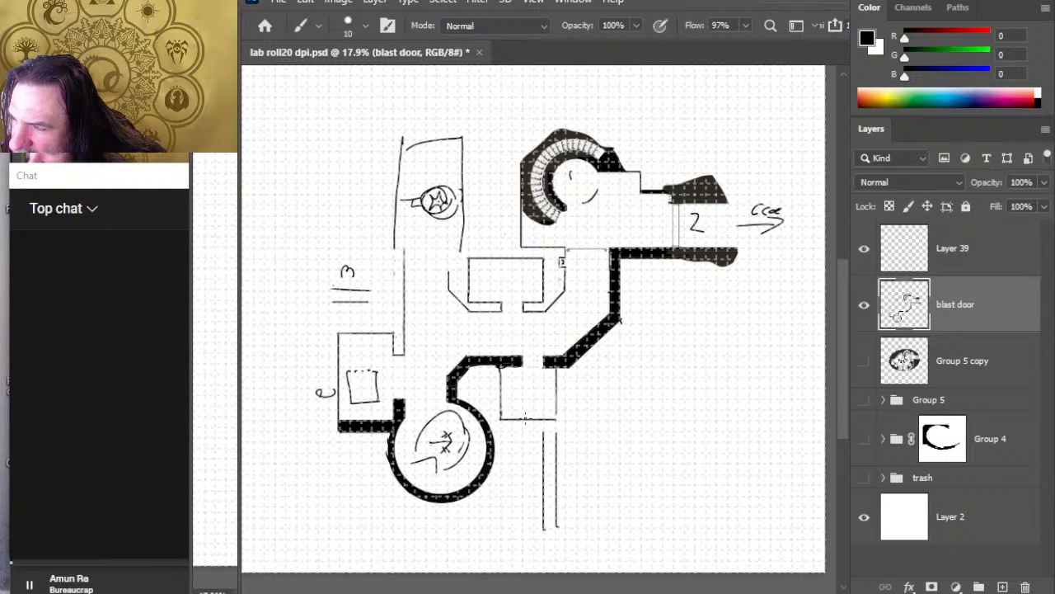
key("e")
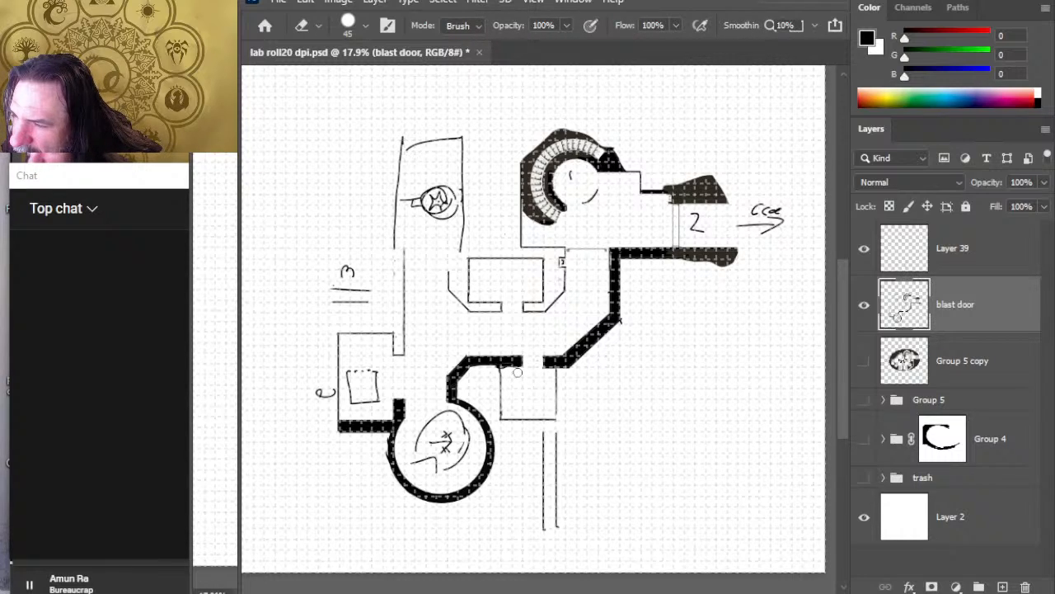
key("bracketleft")
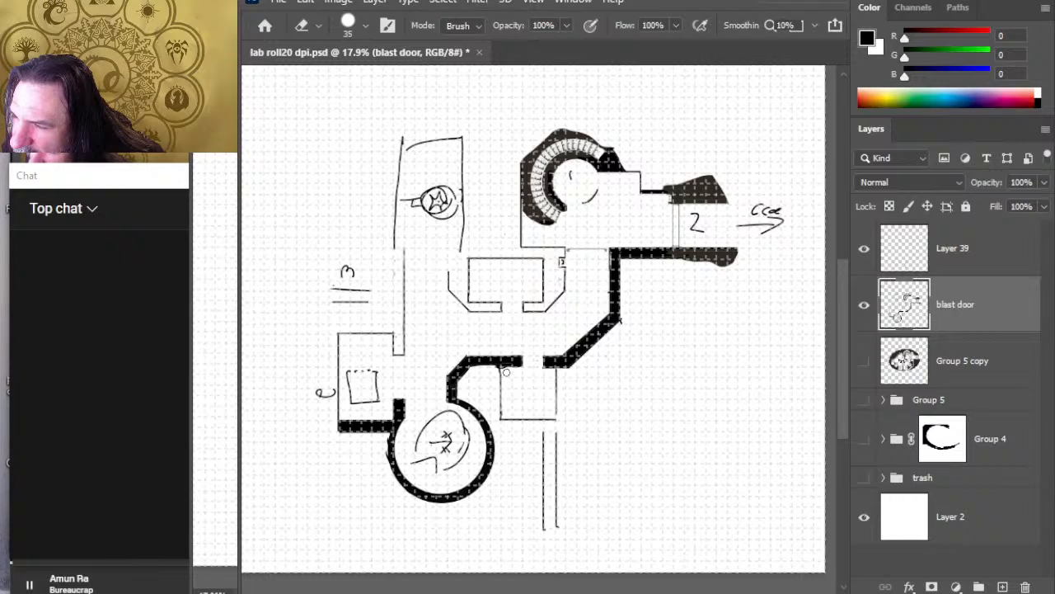
key("bracketleft")
key("bracketleft")
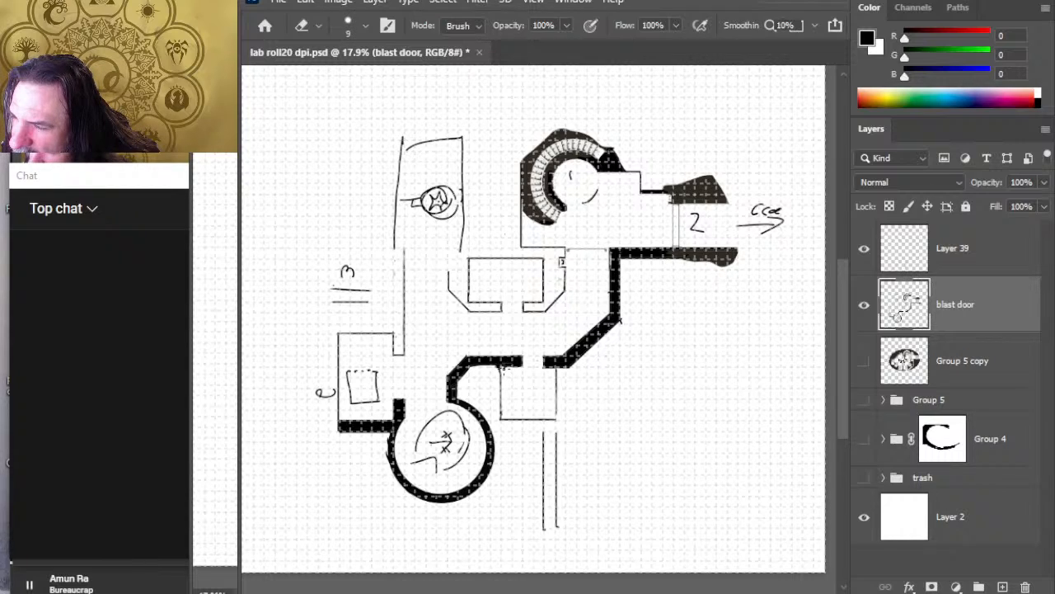
key("b")
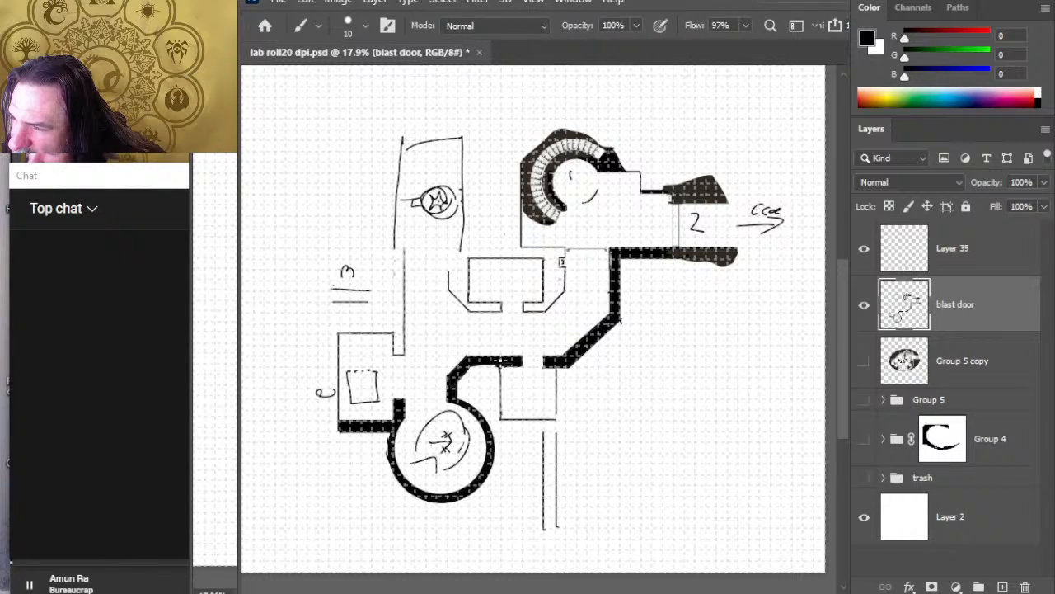
key("e")
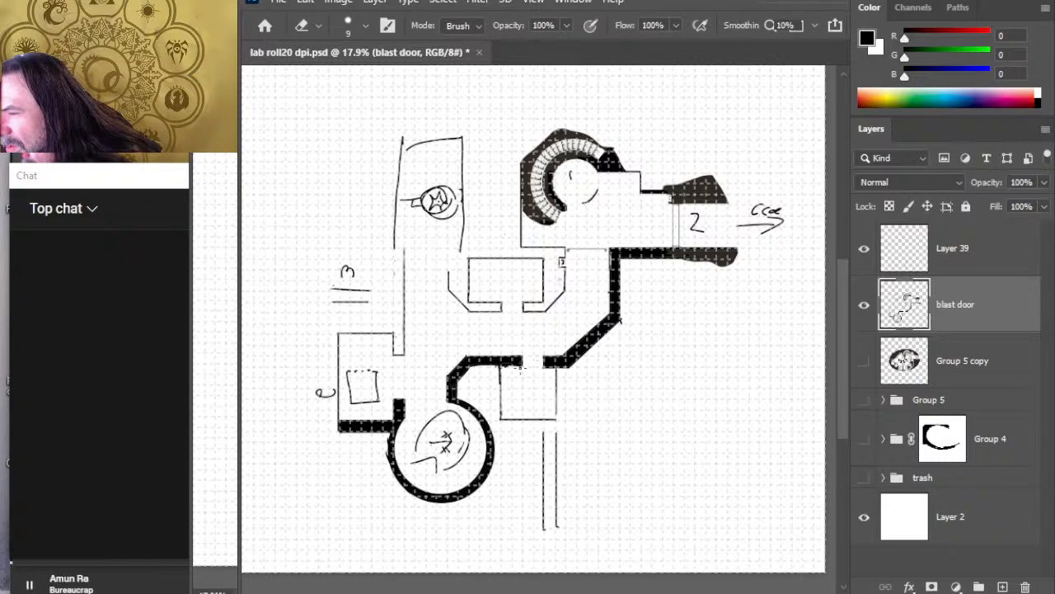
key("b")
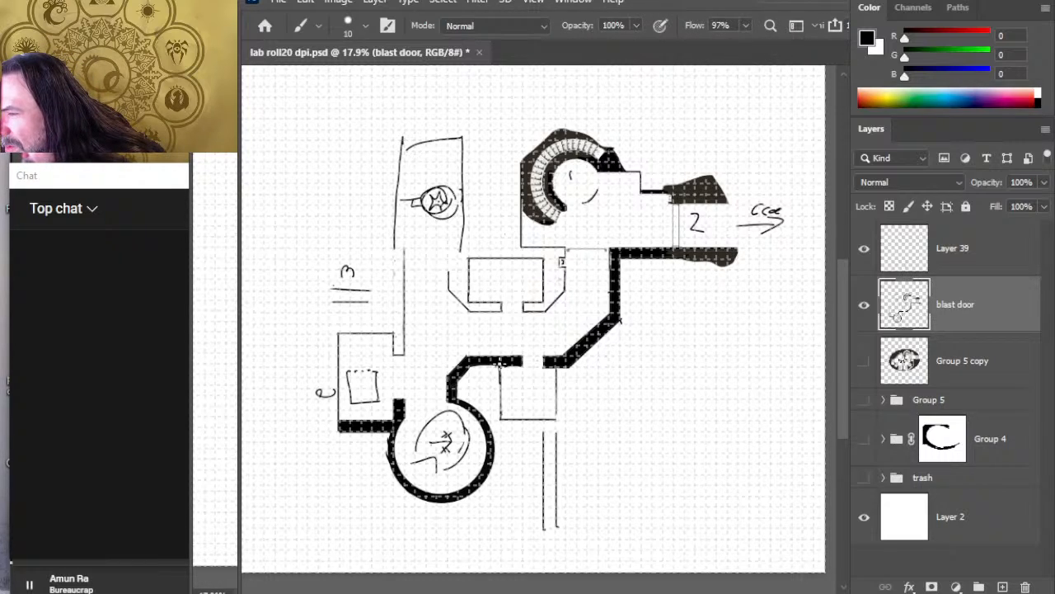
key("e")
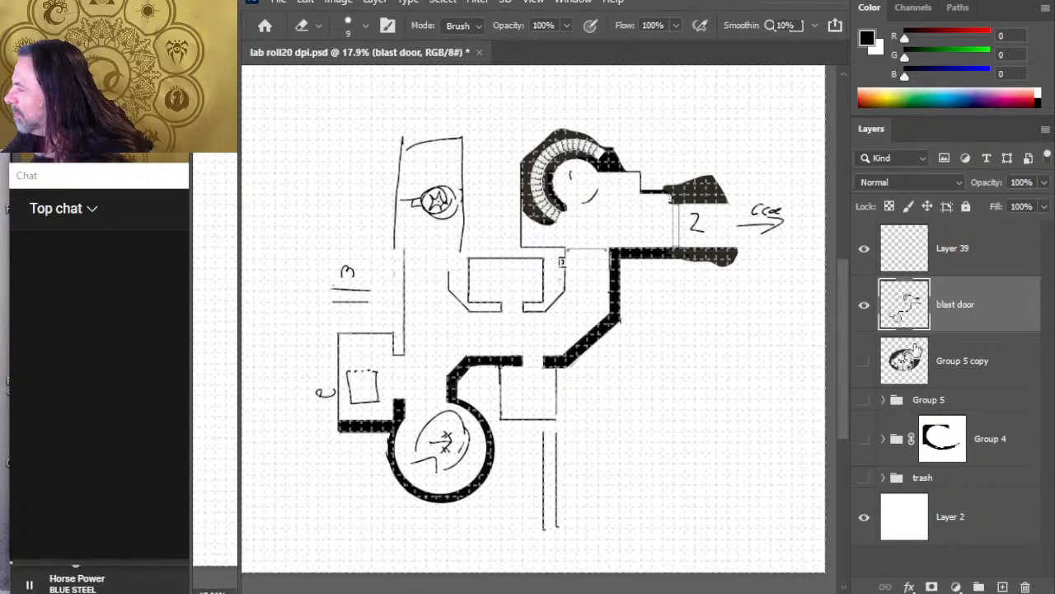
Step: Hide and reshow the blast door layer to check which walls it holds, and bring up the open windows
left_click(864, 307)
left_click(863, 306)
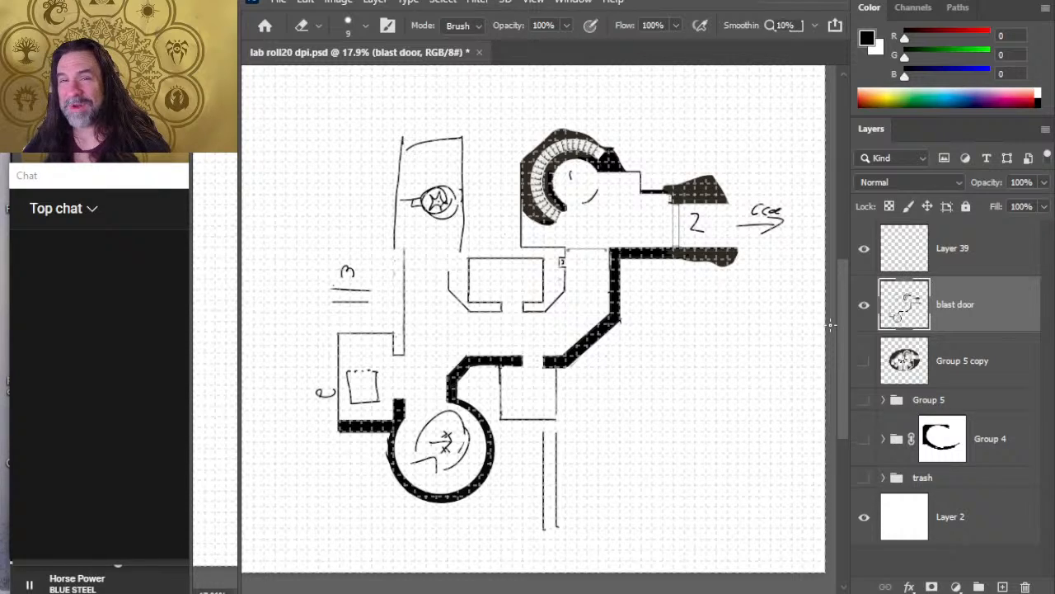
key("alt+Tab")
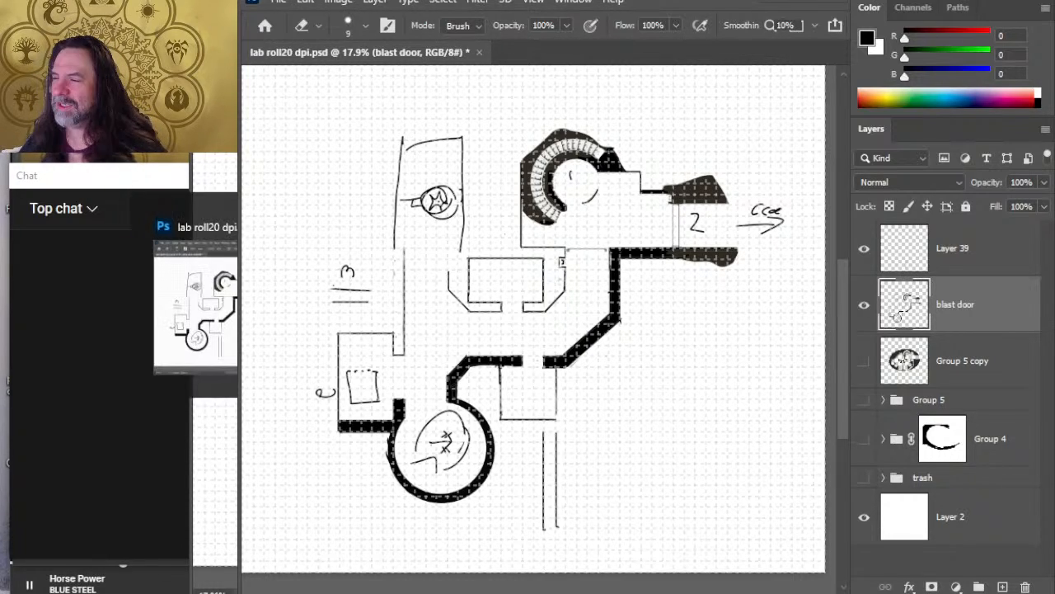